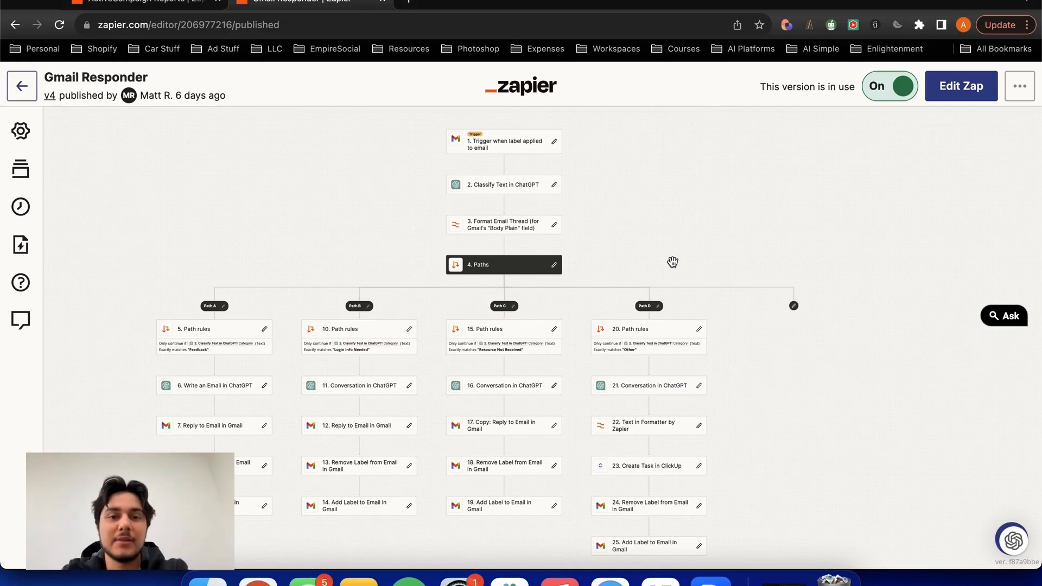
- Review the published Gmail Responder Zap's path layout and open the details of its label-applied trigger
drag(672, 261, 796, 215)
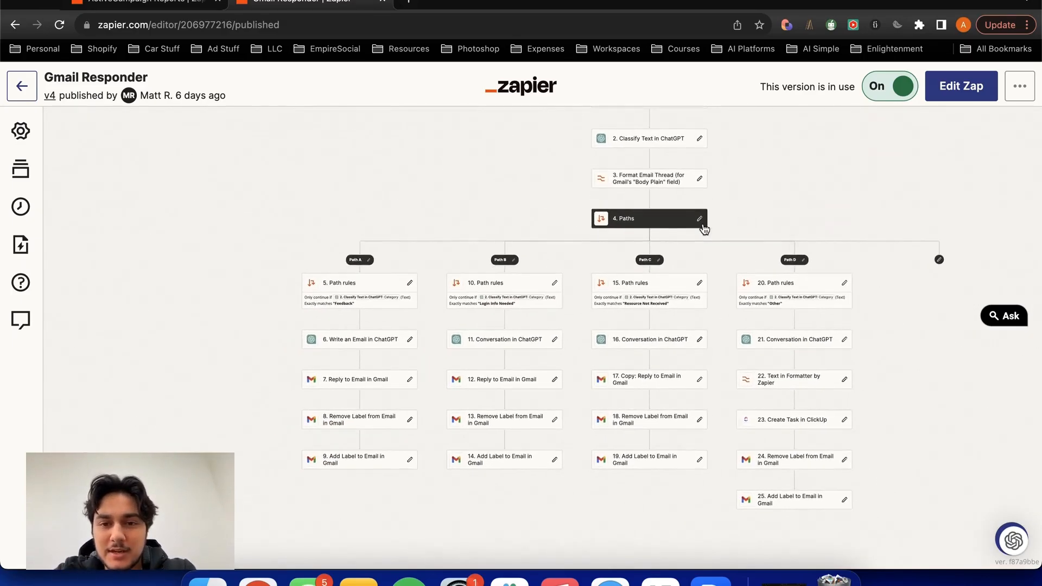
click(529, 216)
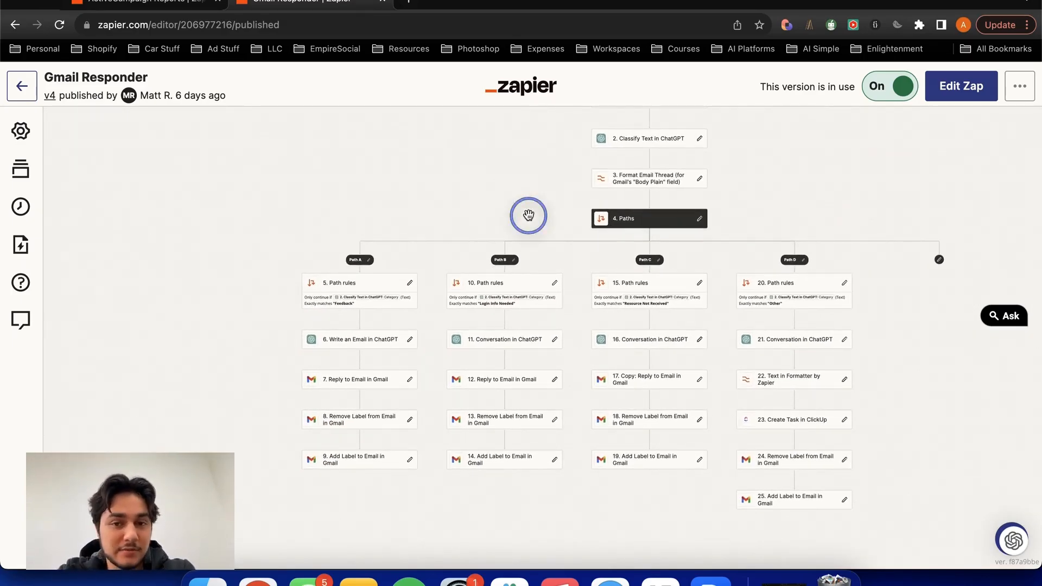
click(637, 221)
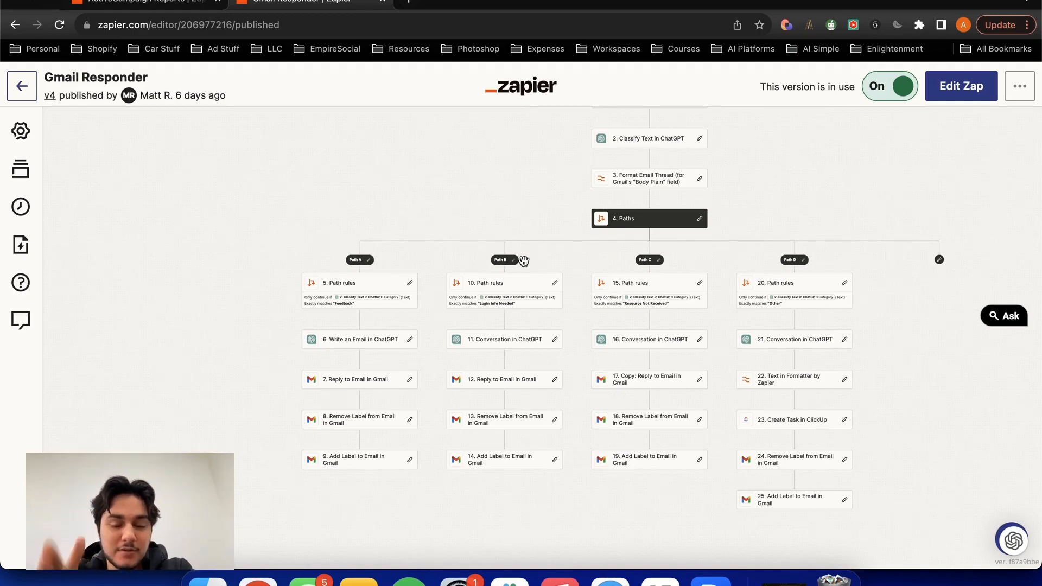
drag(567, 200, 501, 249)
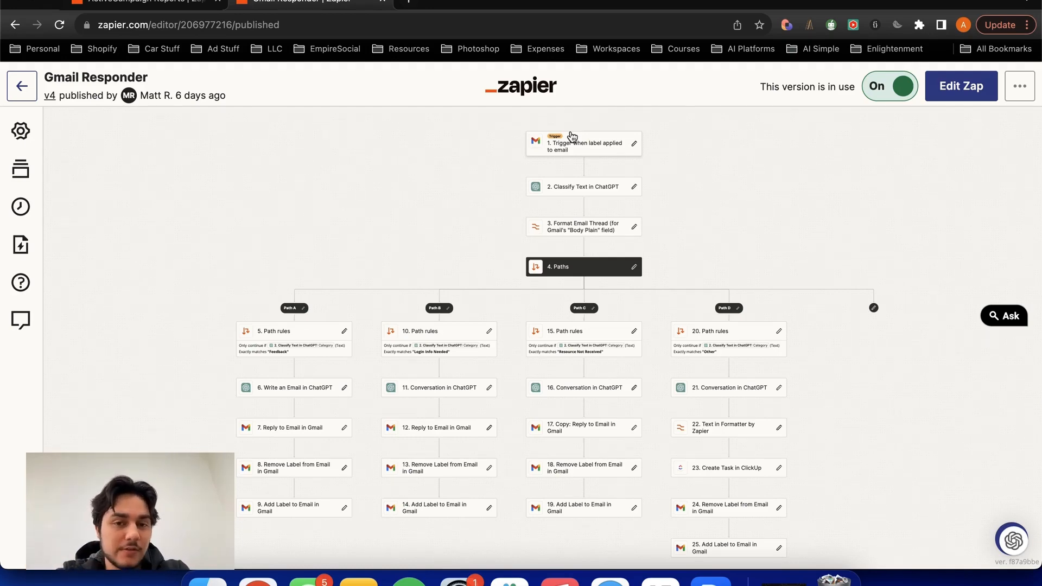
click(593, 145)
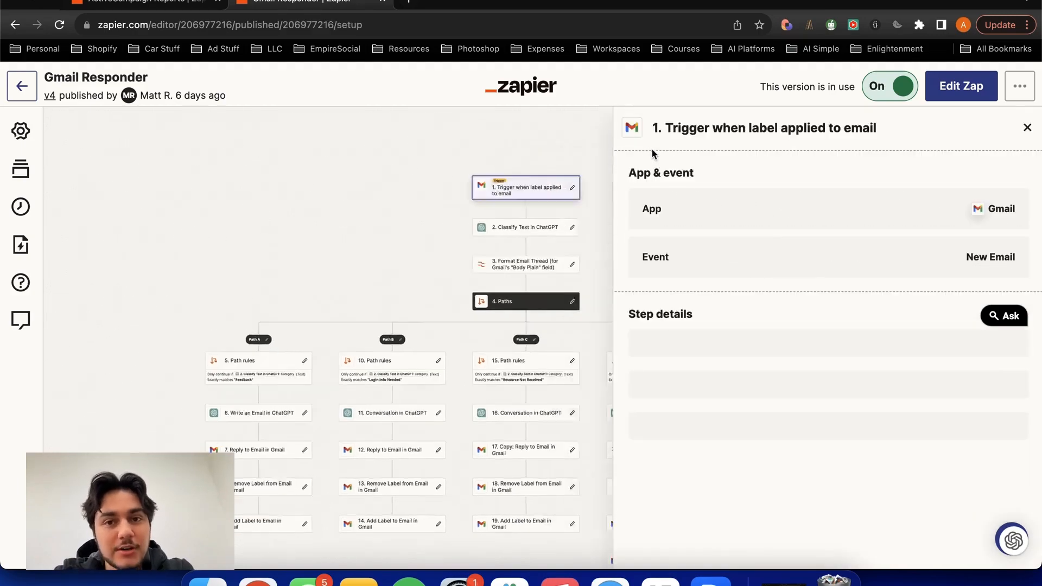
drag(481, 263, 537, 163)
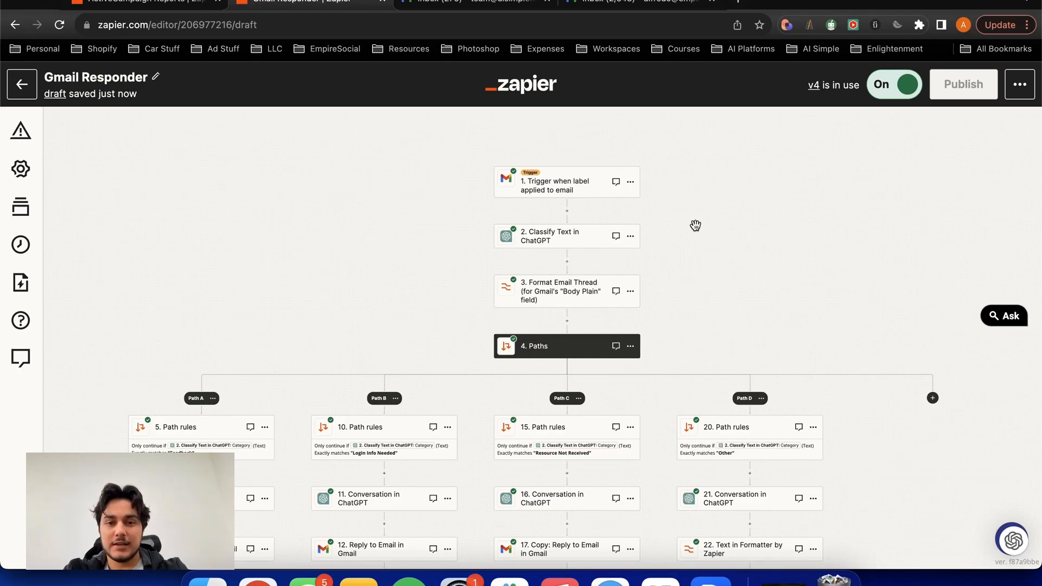
- Open the label-applied trigger in the Zap draft and review its Gmail event options and Label/Mailbox setting
click(560, 173)
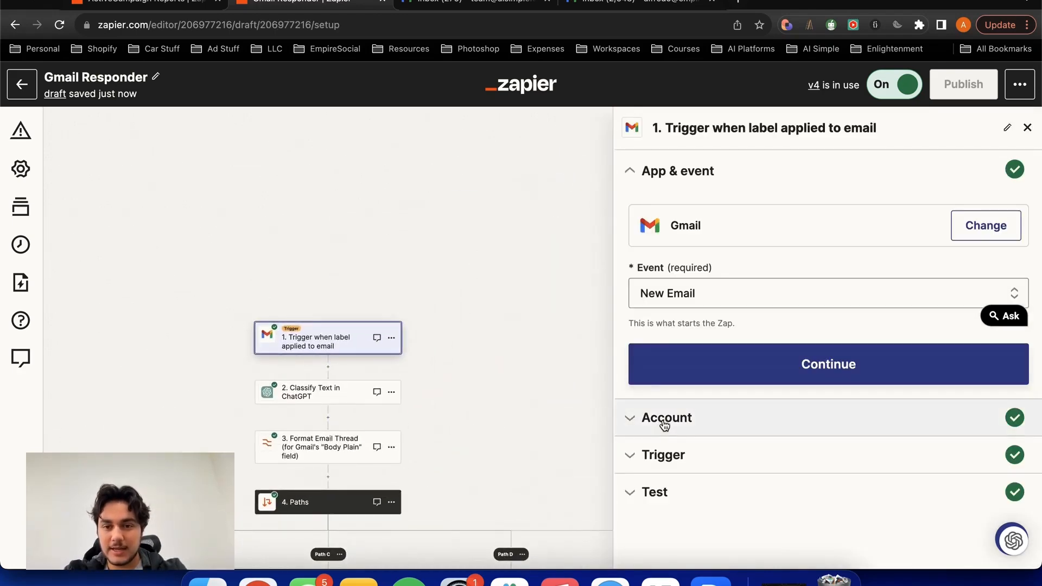
click(726, 291)
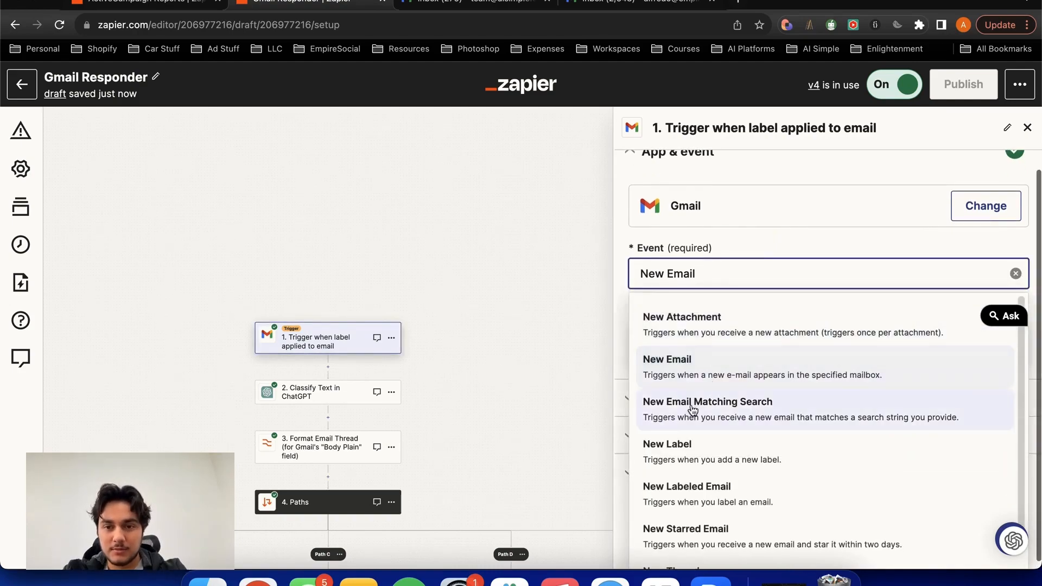
click(694, 404)
click(676, 506)
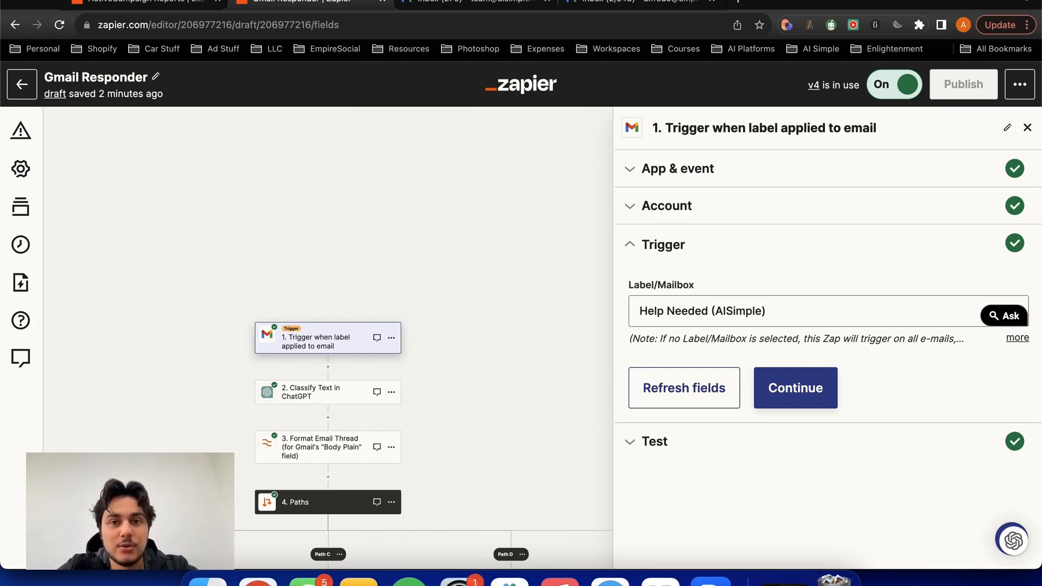
- Switch to the Gmail inbox and examine its messages and the Help Needed, Other and Resolved labels
click(475, 2)
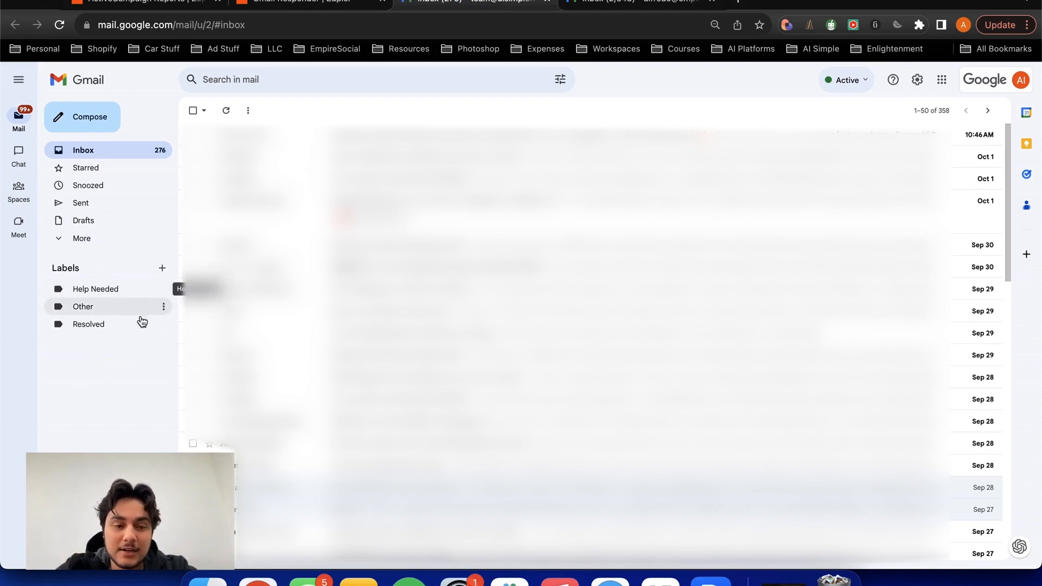
click(130, 353)
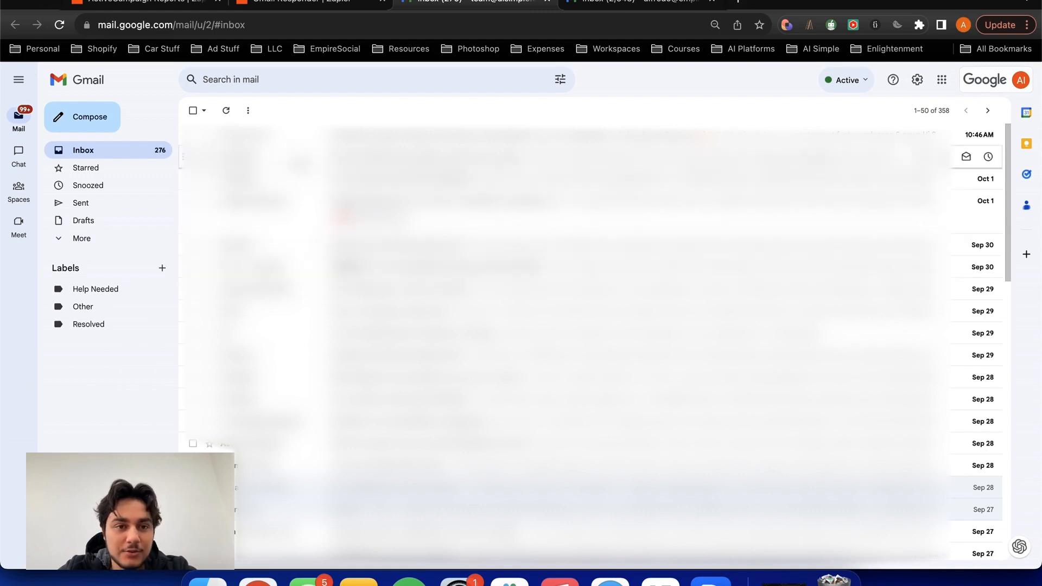
drag(274, 156, 308, 151)
click(194, 113)
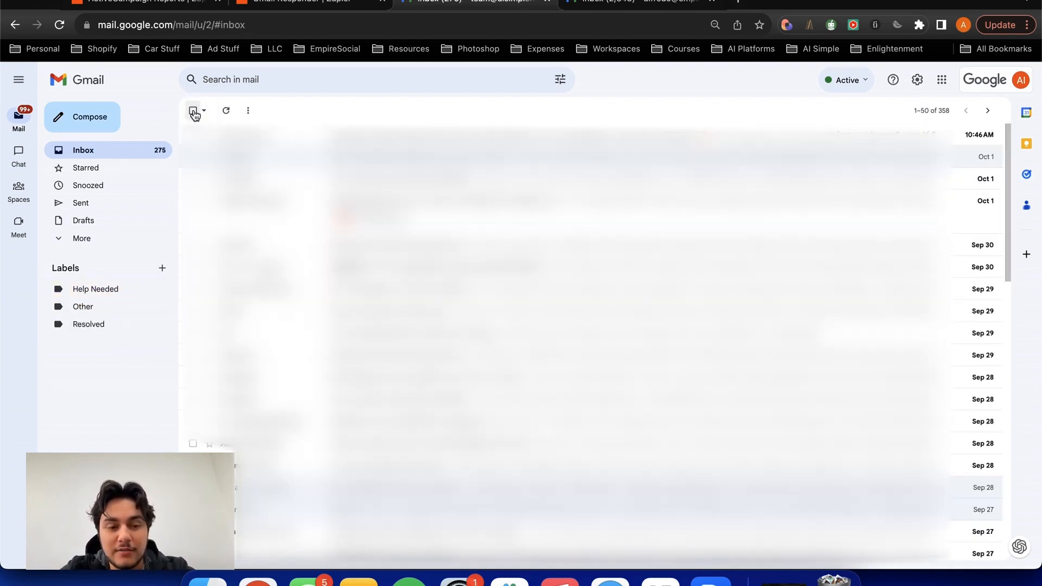
click(136, 388)
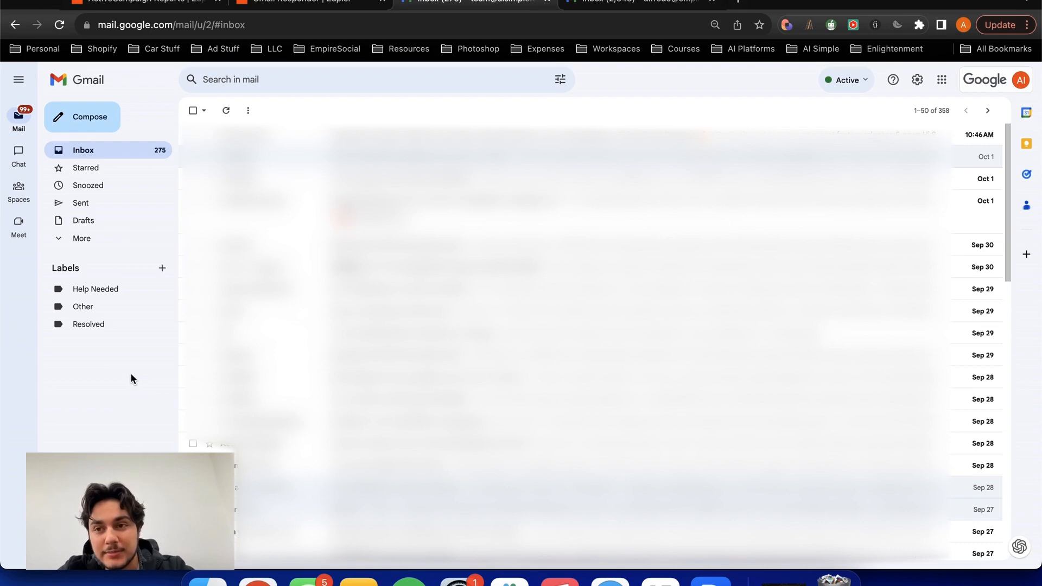
scroll(184, 217, down, 5)
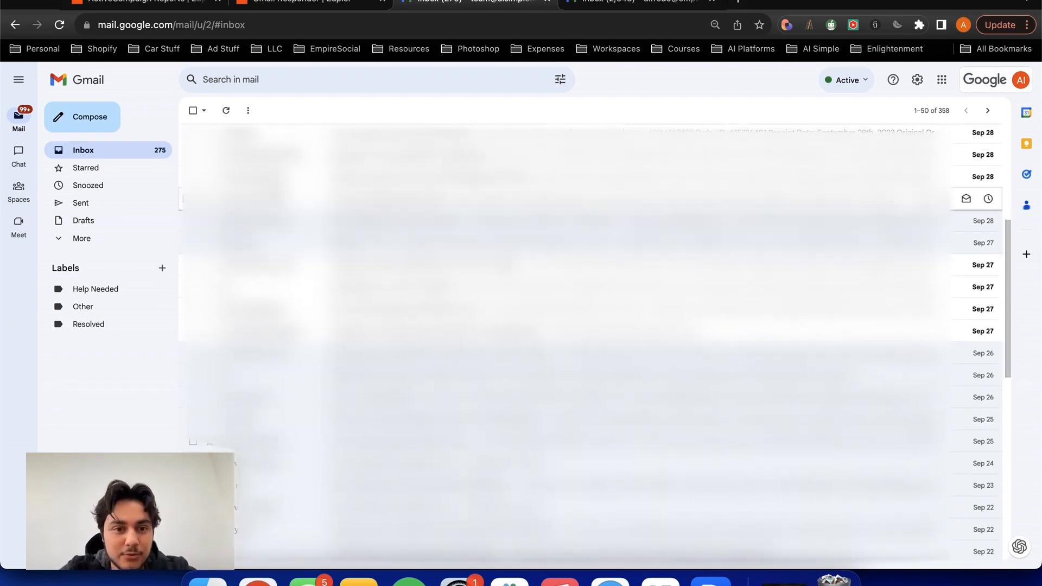
scroll(185, 310, up, 5)
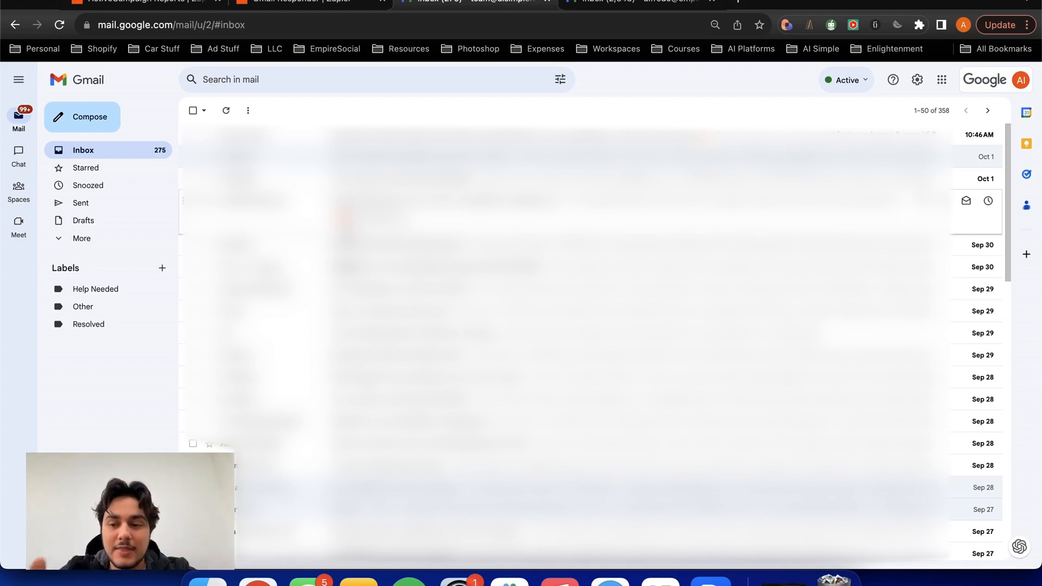
- Switch back to the Gmail Responder draft in Zapier and open the Classify Text in ChatGPT step
click(314, 5)
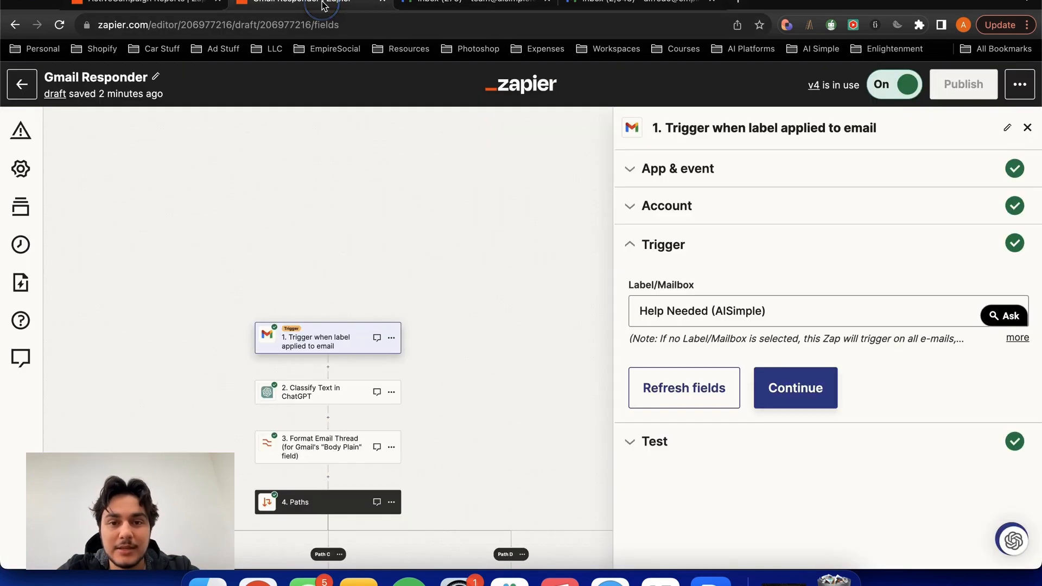
drag(487, 165, 487, 142)
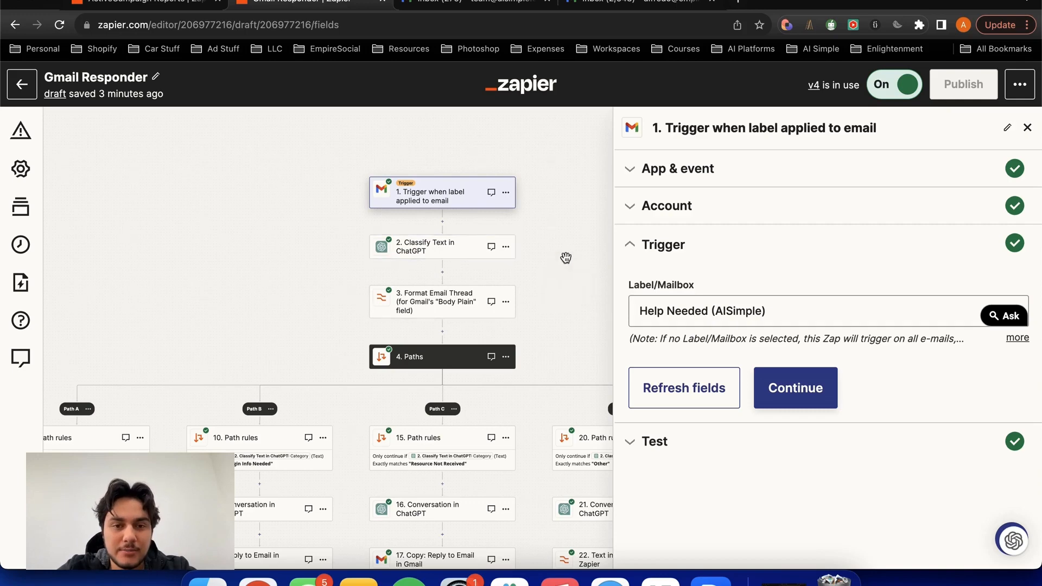
drag(565, 247, 566, 222)
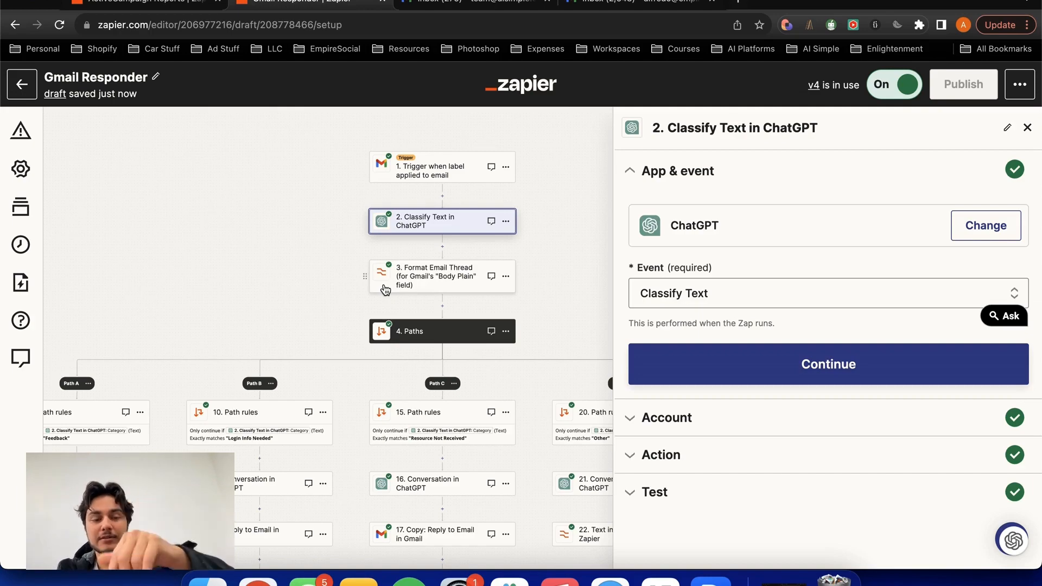
- Examine the Feedback, Login Info Needed, Resource Not Received and Other paths with their rules and follow-up actions
drag(298, 284, 313, 222)
scroll(203, 290, down, 3)
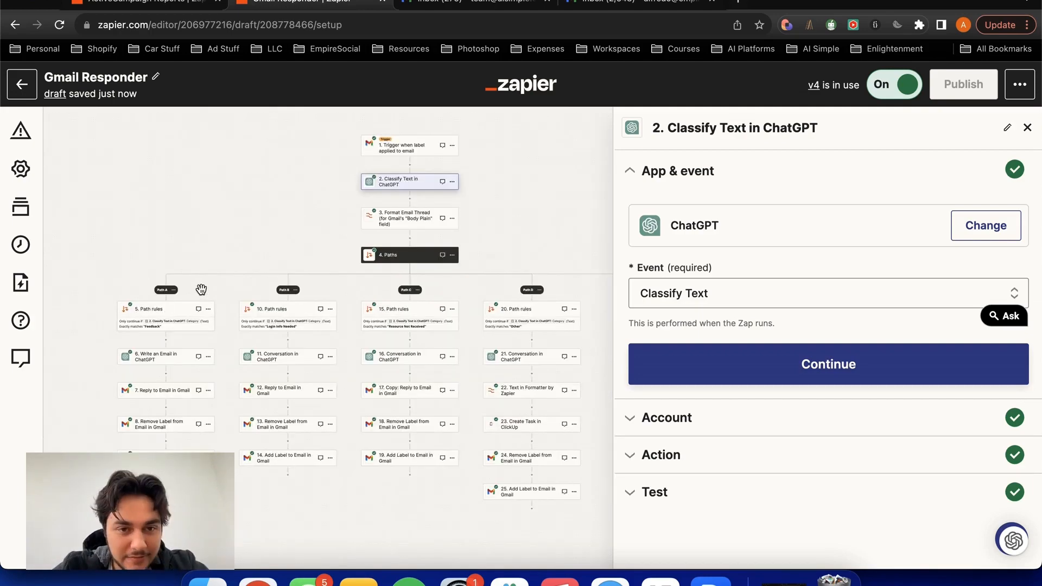
scroll(202, 290, up, 5)
drag(204, 269, 335, 214)
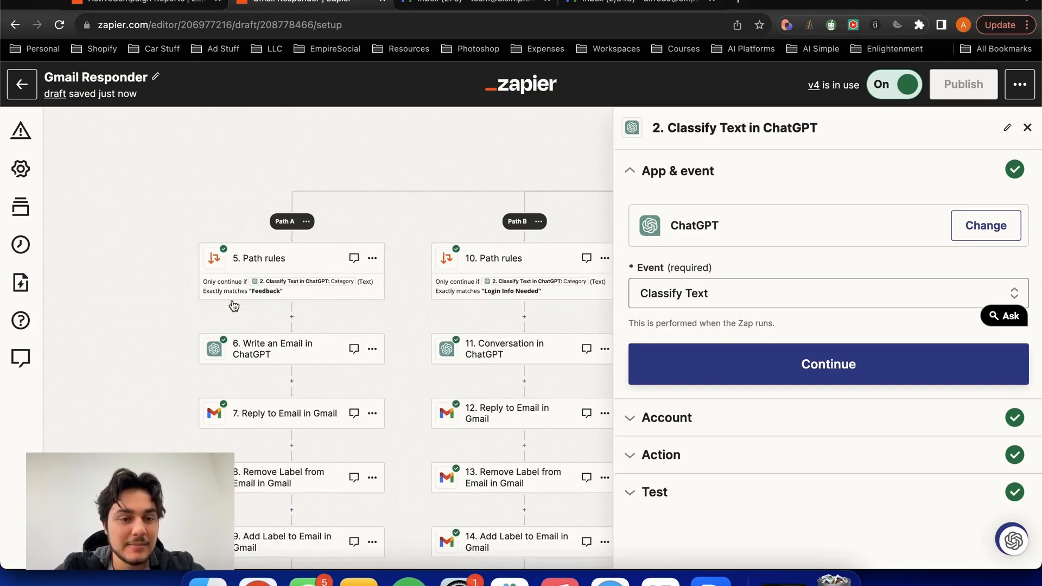
scroll(403, 198, down, 2)
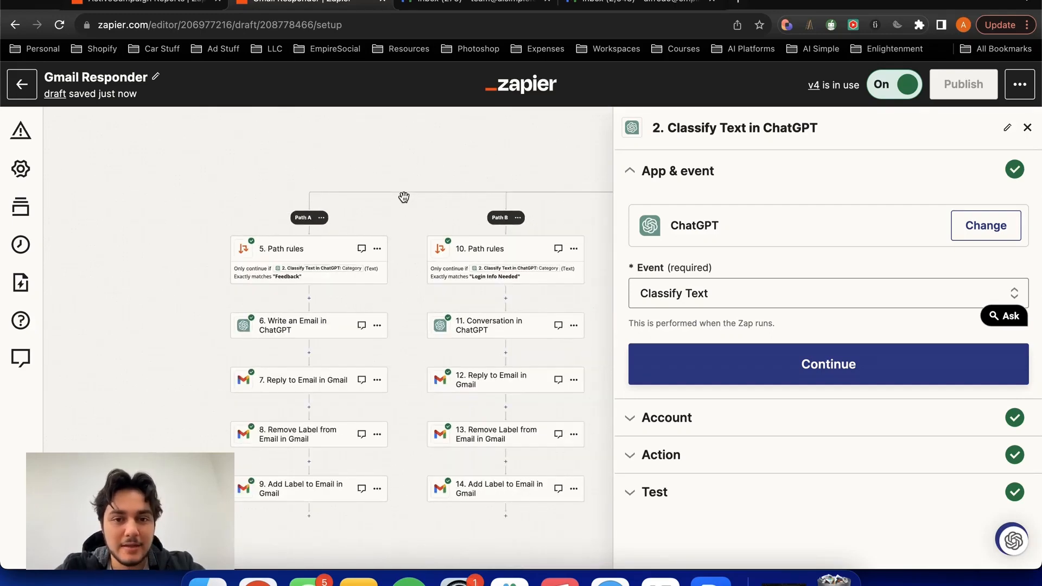
drag(426, 194, 295, 150)
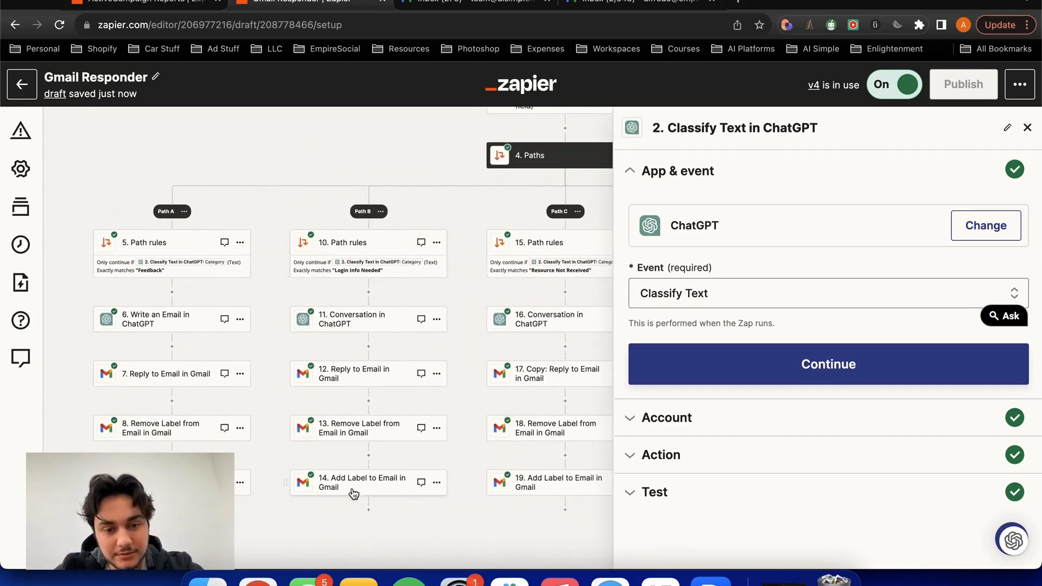
click(438, 157)
drag(439, 157, 205, 133)
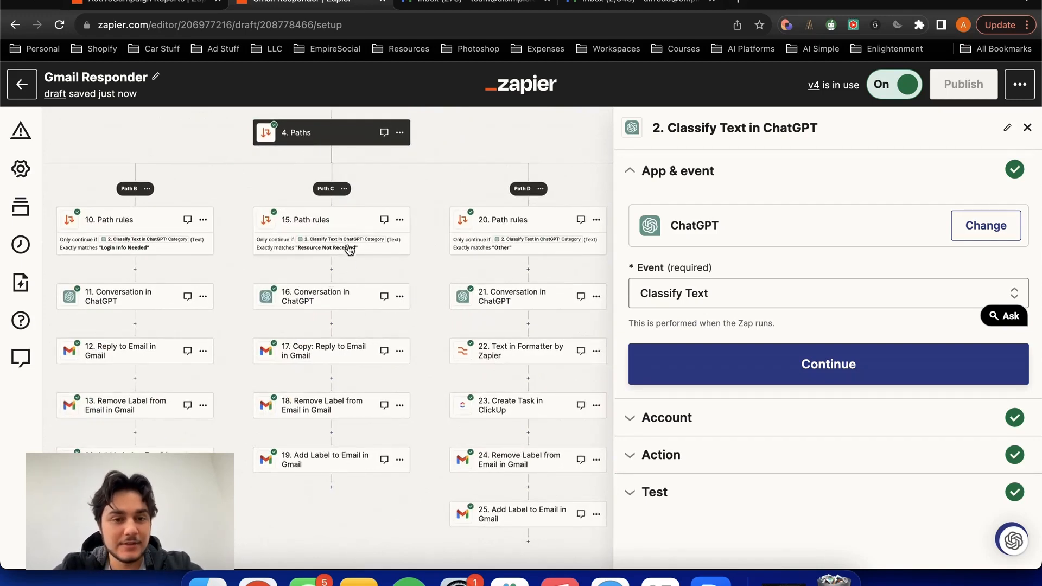
drag(481, 168, 379, 161)
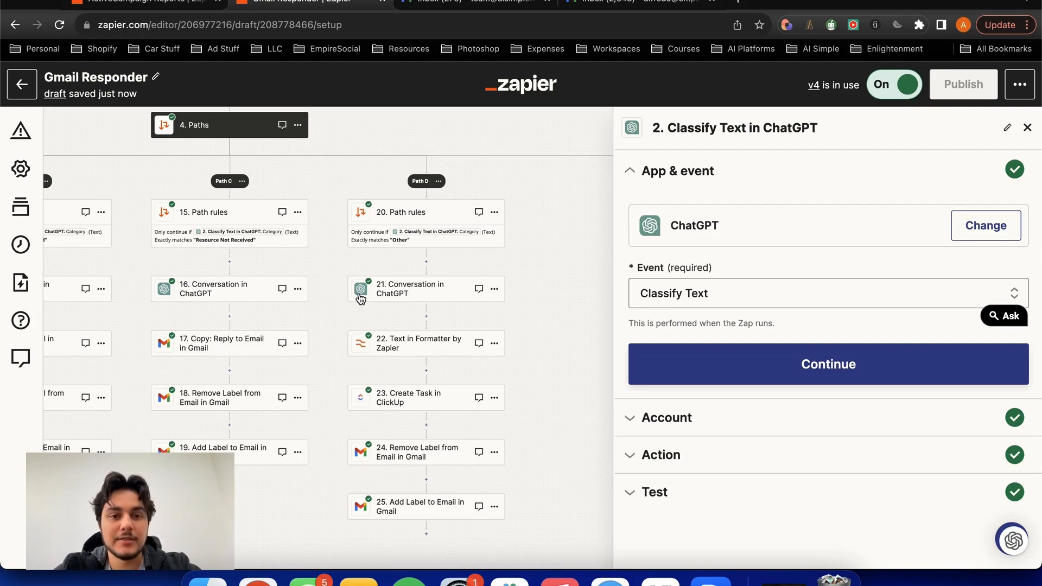
scroll(384, 293, down, 3)
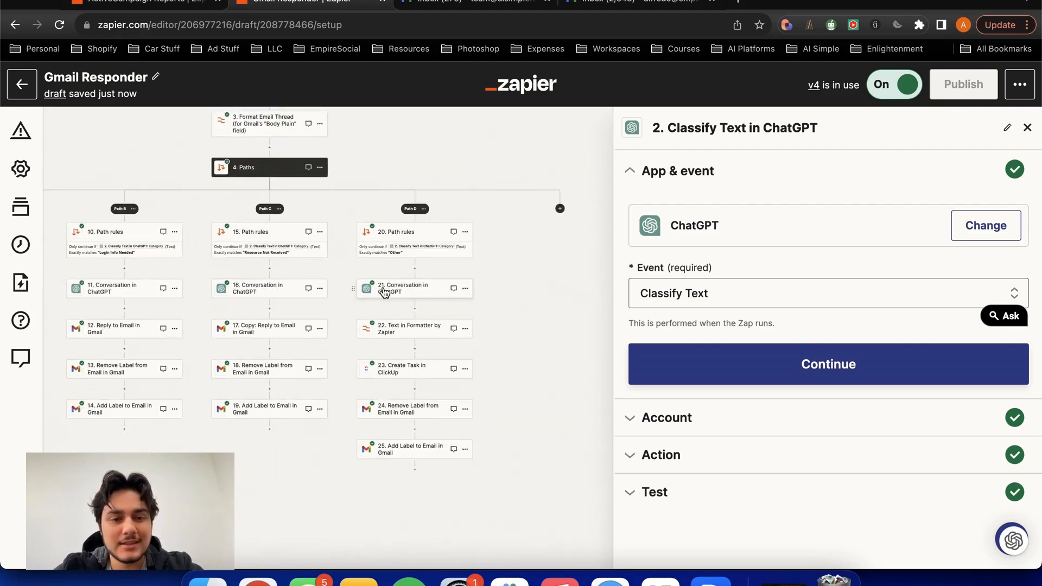
drag(347, 272, 488, 285)
drag(487, 235, 491, 316)
drag(495, 269, 482, 264)
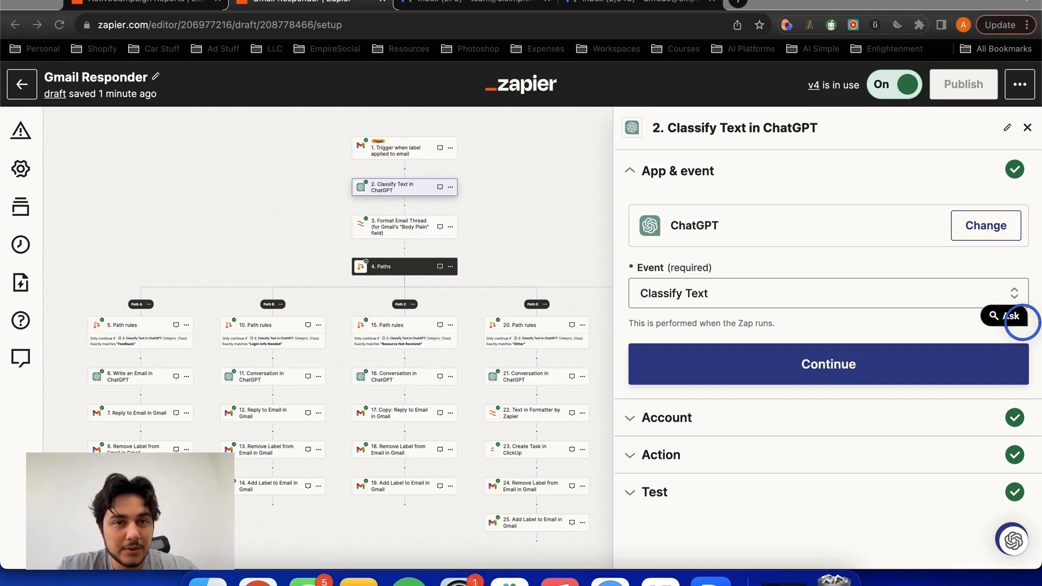
- Leave the ActiveCampaign Reports Zap for the Zaps overview and create a new Zap
click(158, 4)
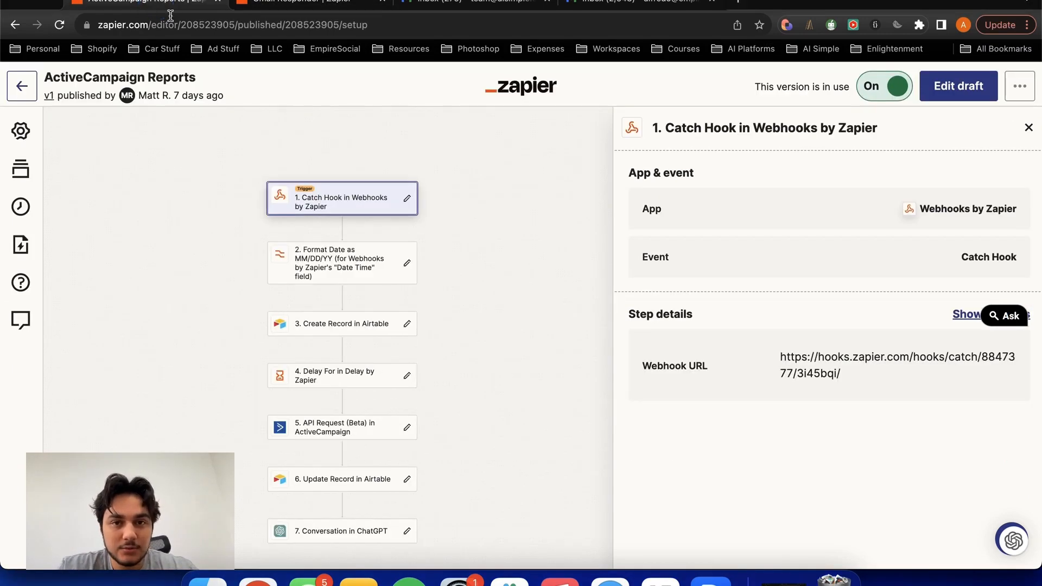
click(23, 86)
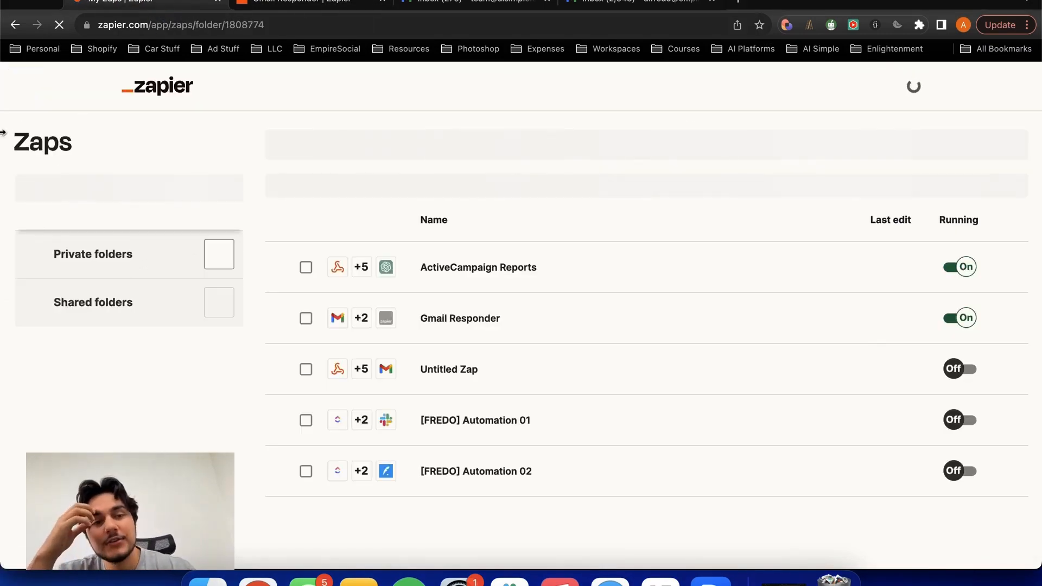
mouse_move(18, 118)
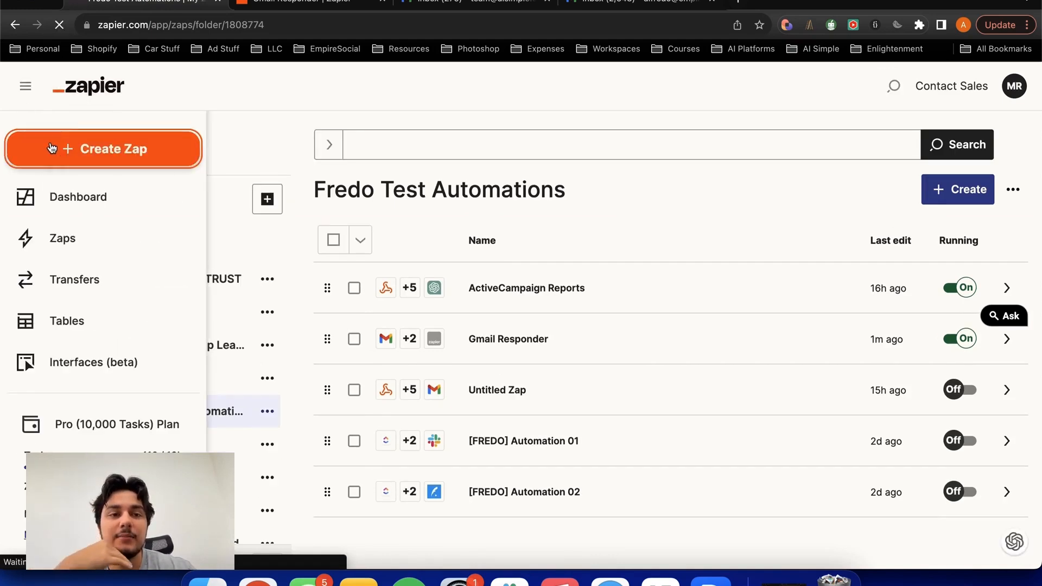
click(51, 146)
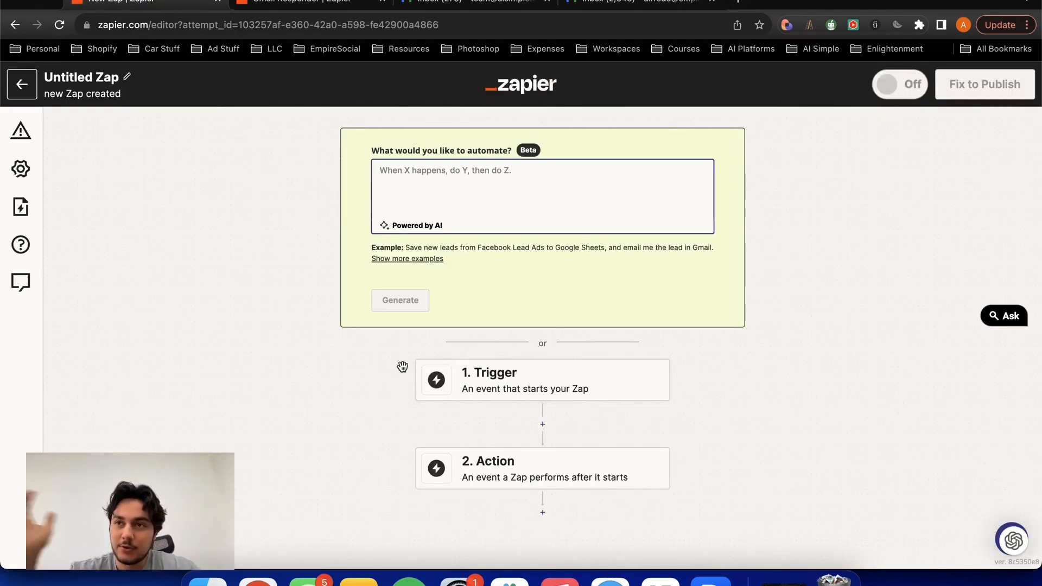
- Set Gmail as the trigger app of the new Zap
click(461, 386)
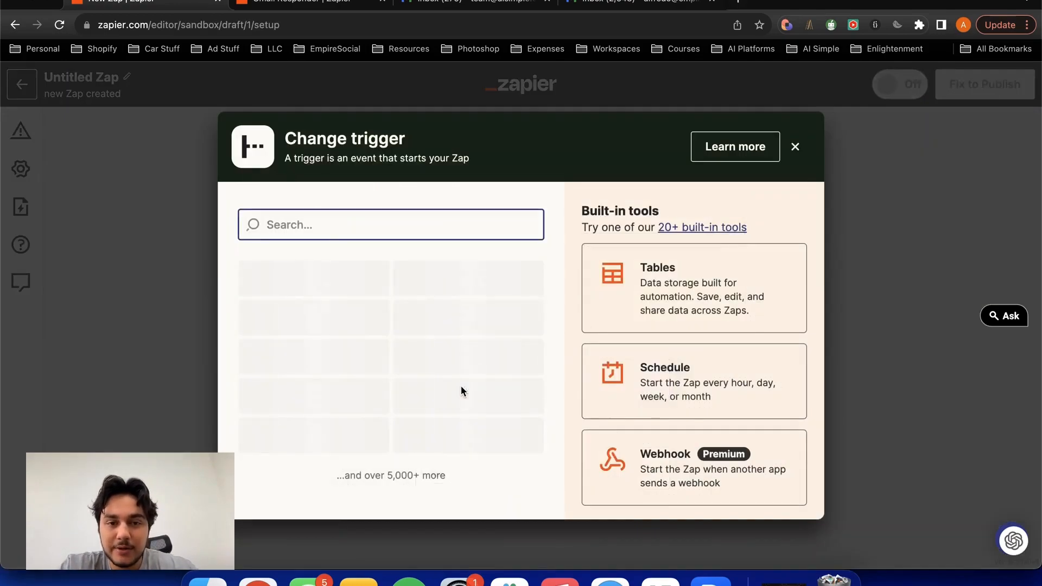
text(gmail)
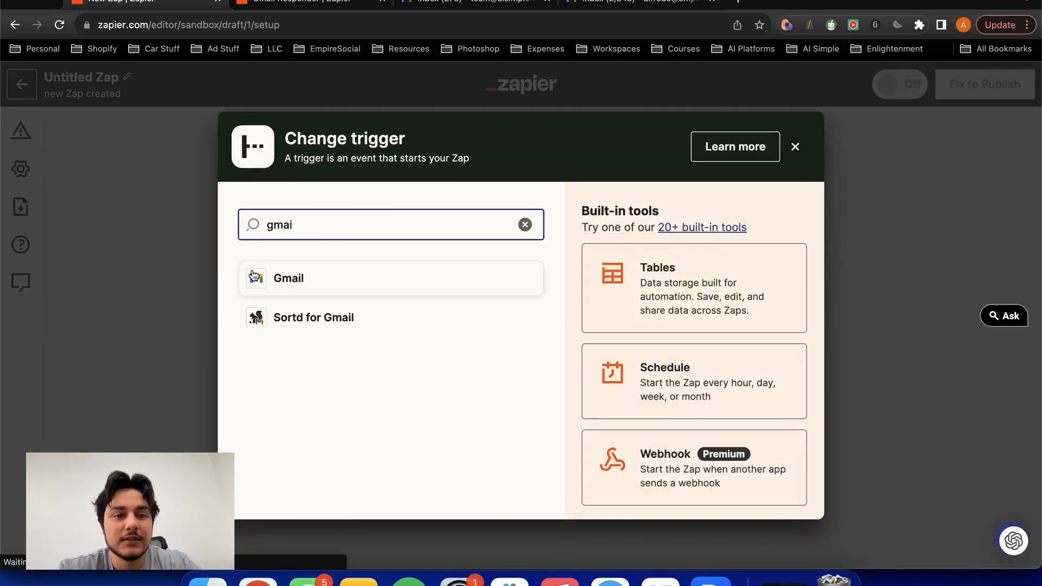
click(252, 273)
- Set the Gmail trigger's event to New Labeled Email and continue with the already connected team account
click(701, 293)
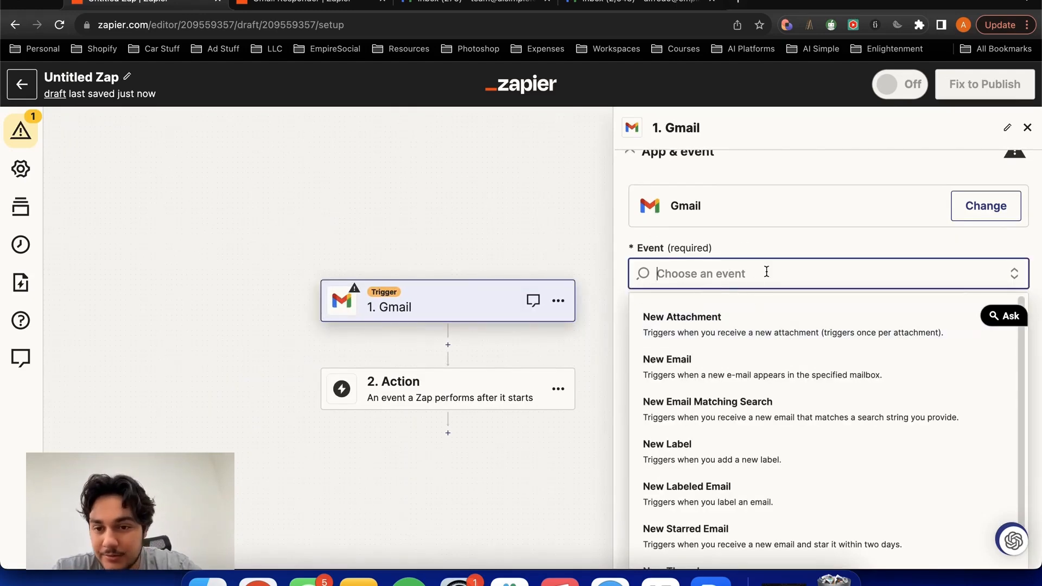
scroll(756, 315, down, 2)
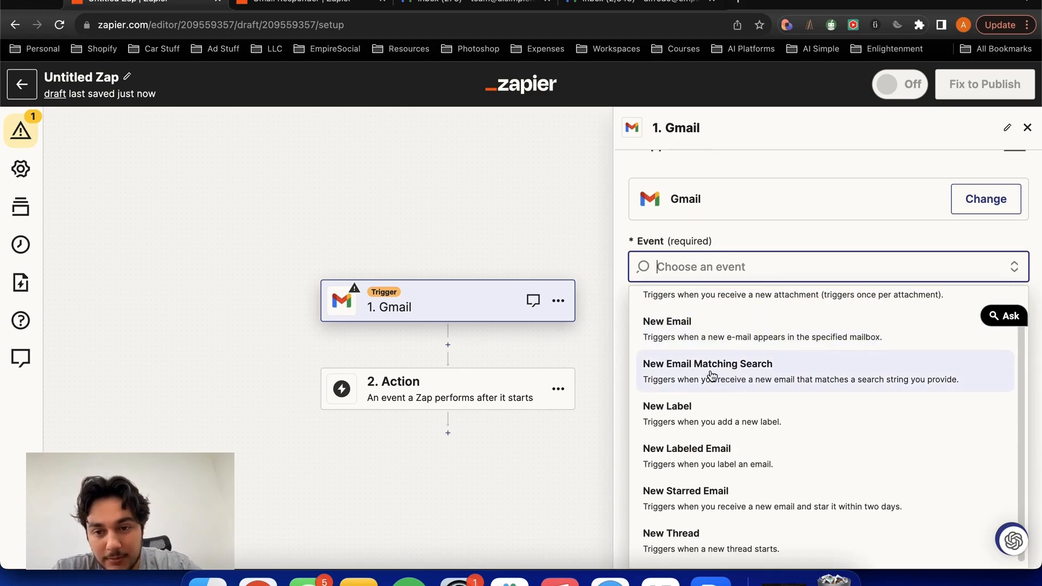
scroll(710, 374, down, 1)
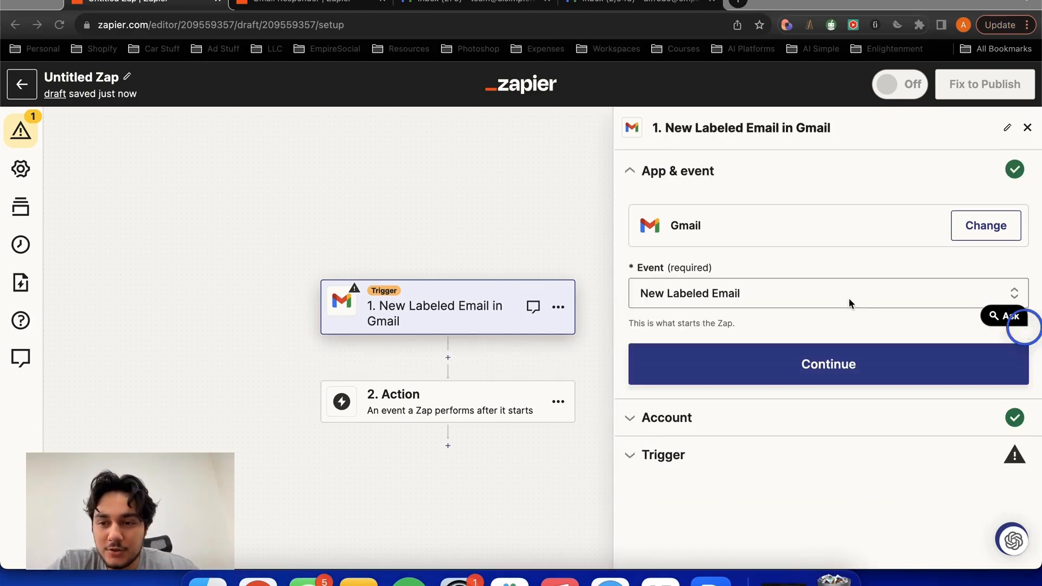
click(817, 298)
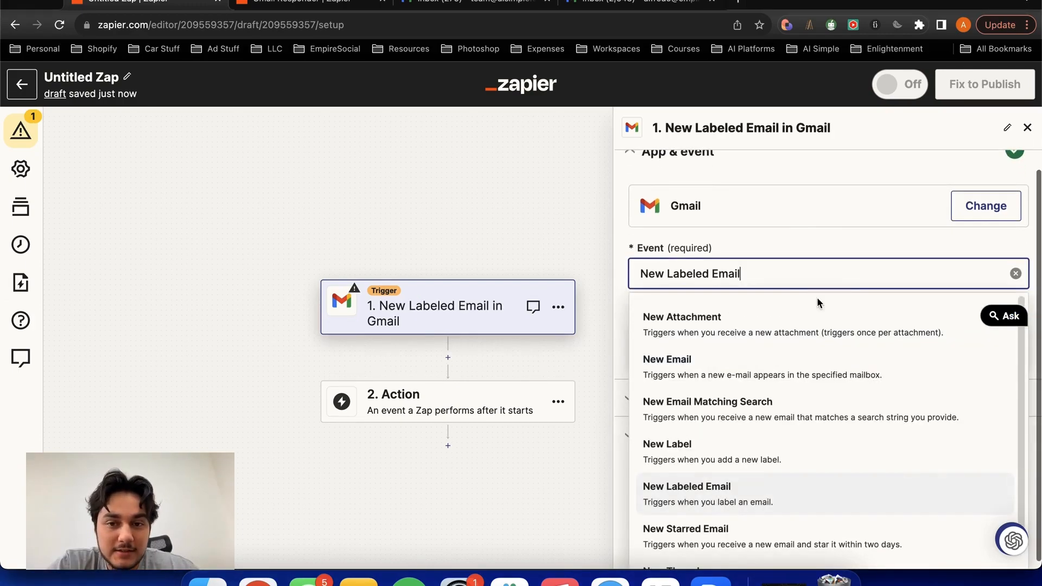
scroll(772, 365, down, 2)
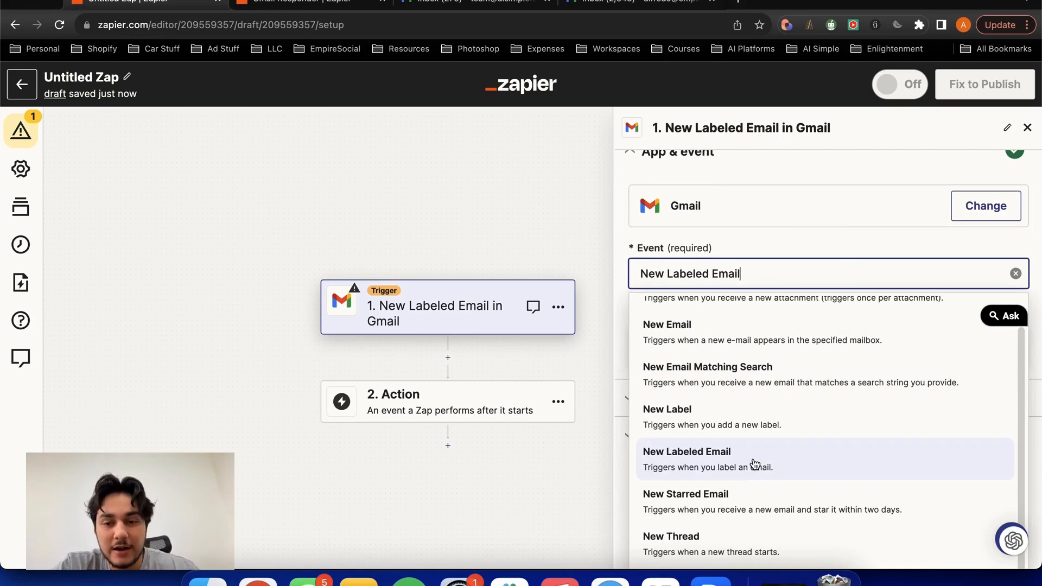
click(728, 467)
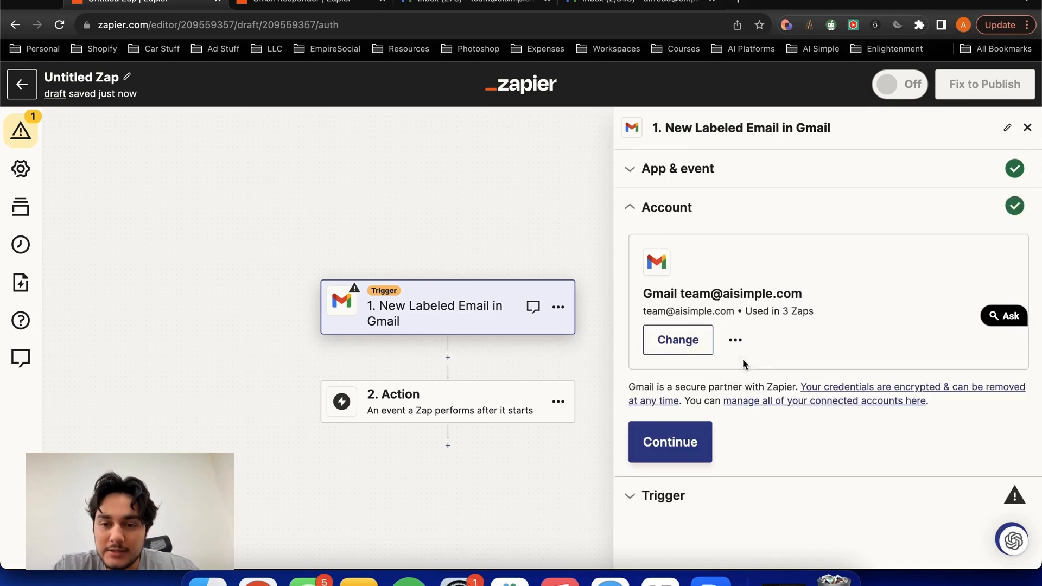
click(669, 434)
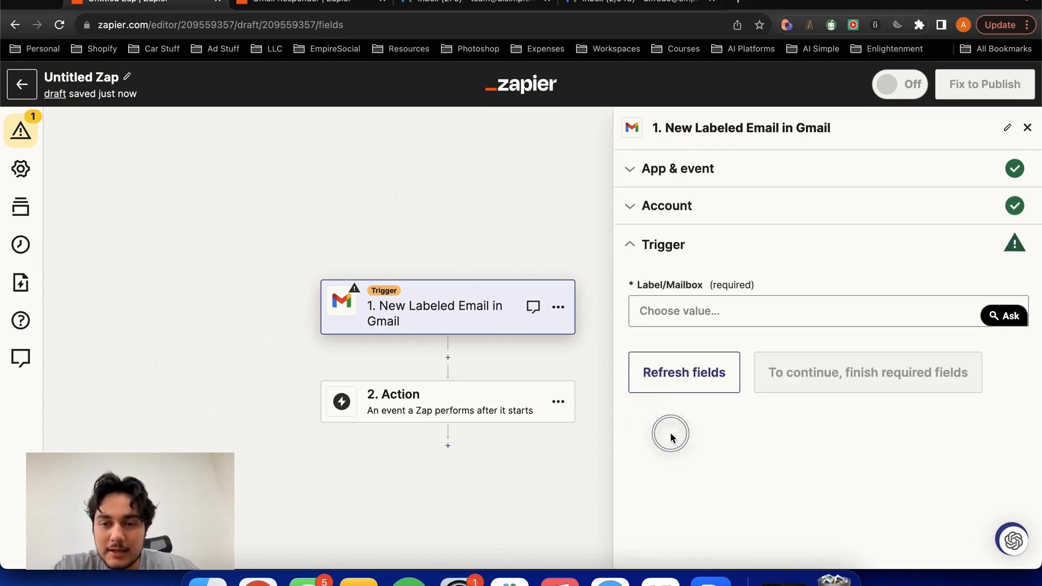
- Choose Help Needed as the trigger's Label/Mailbox and proceed to the trigger test
click(668, 313)
scroll(731, 415, down, 5)
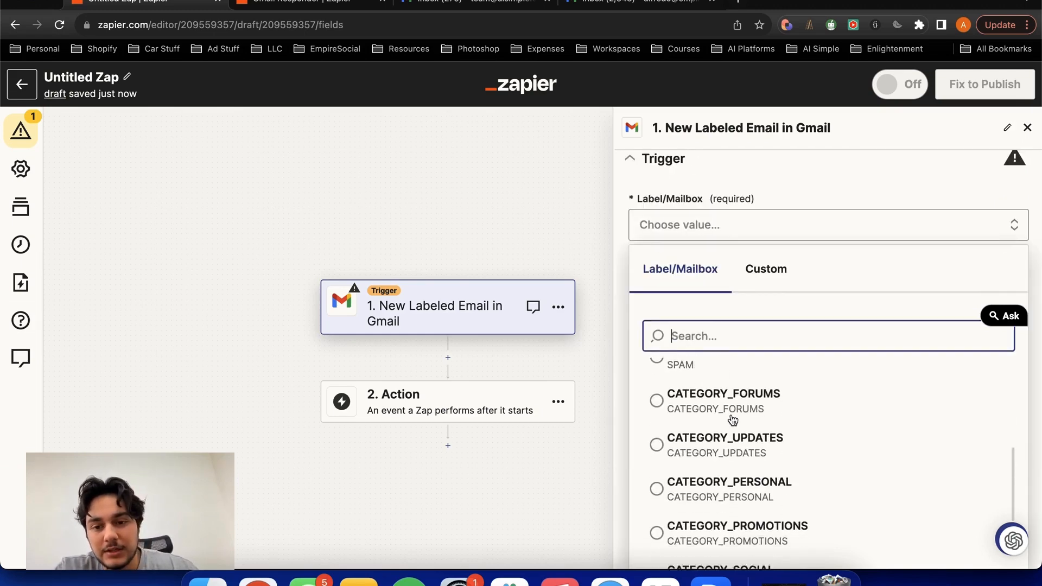
scroll(731, 418, down, 2)
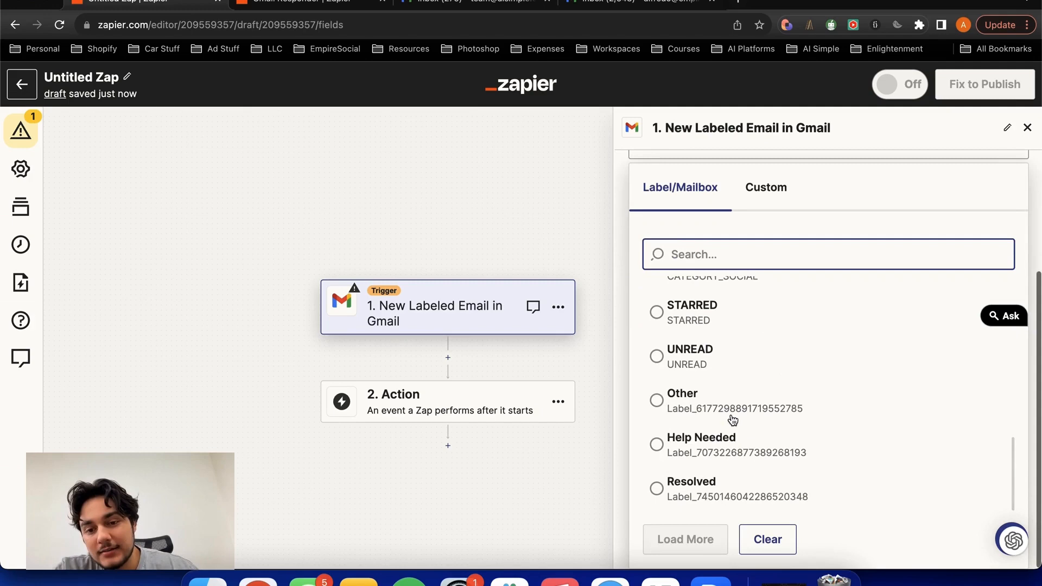
click(708, 443)
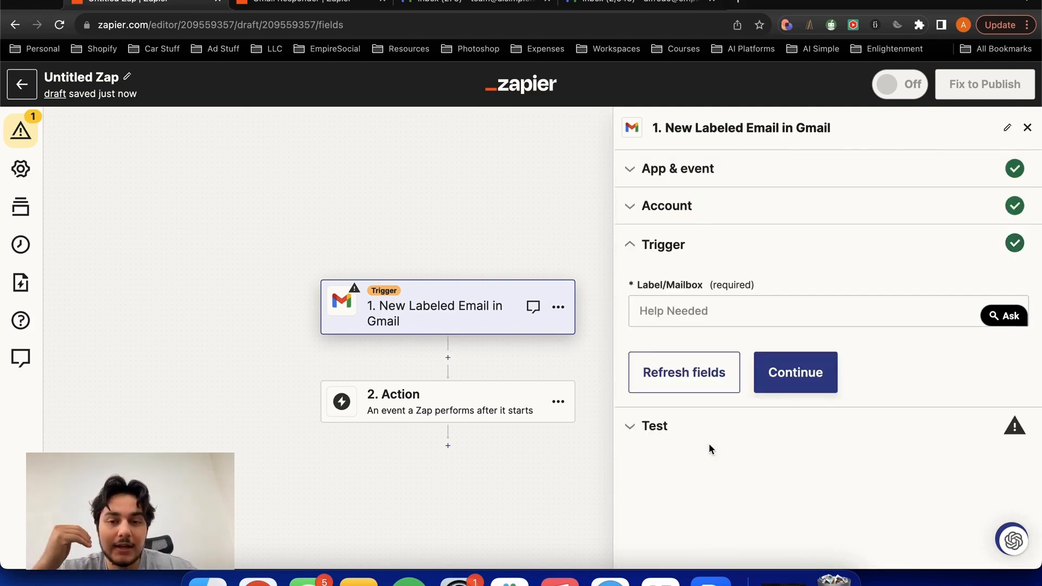
click(795, 377)
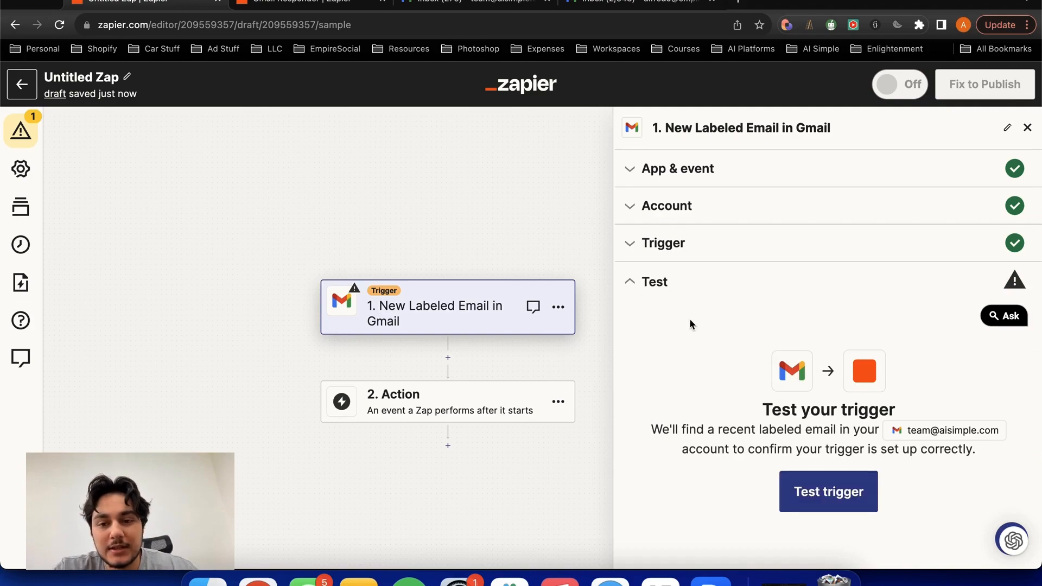
- Check the Help Needed label in the team's Gmail for emails and run the Zap's trigger test
click(477, 3)
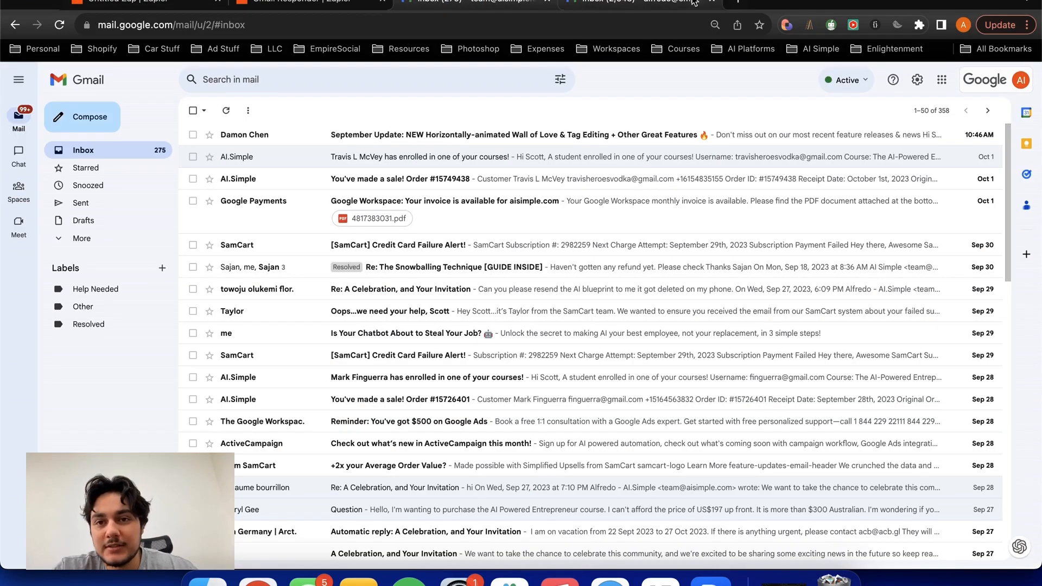
click(712, 7)
click(275, 253)
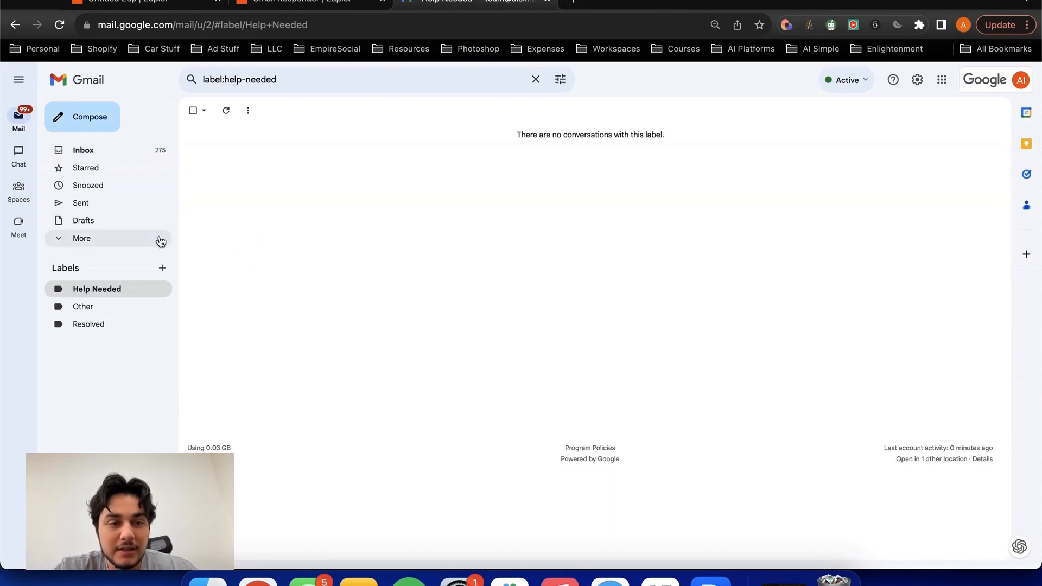
click(154, 7)
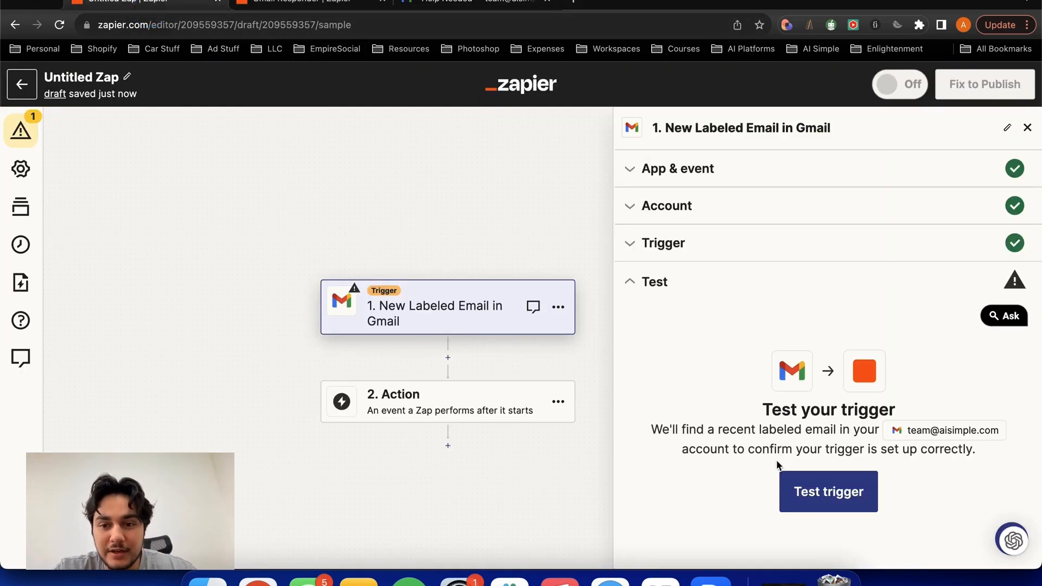
click(814, 491)
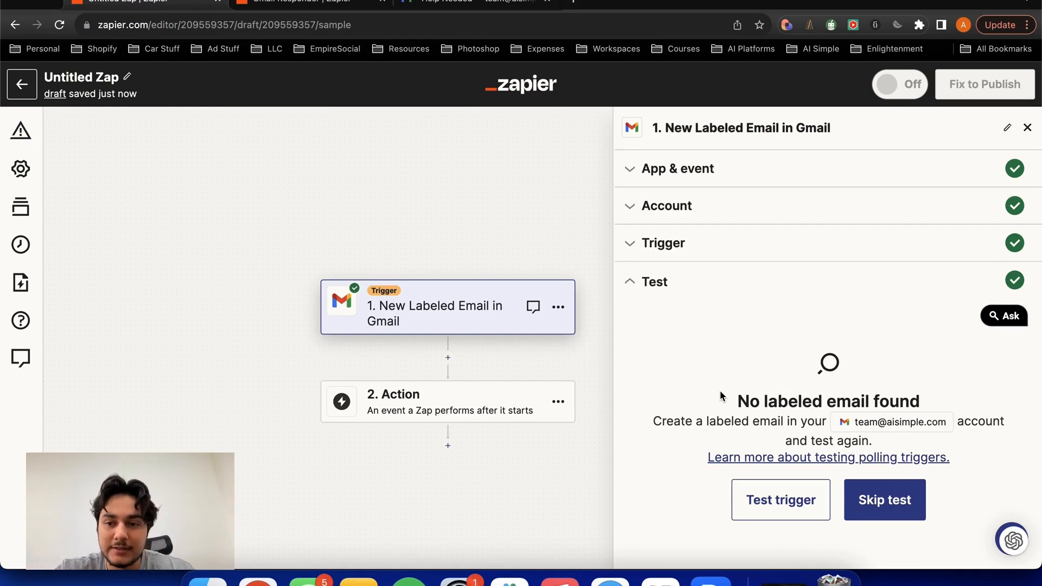
- Open gmail.com in a new browser tab to reach the personal account's inbox for sending a test email
click(442, 6)
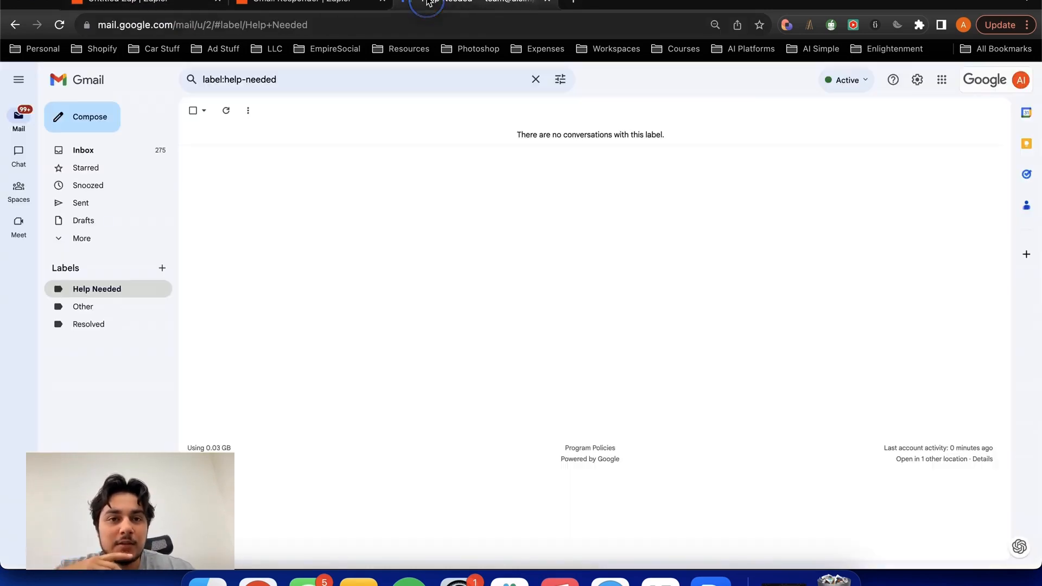
click(573, 3)
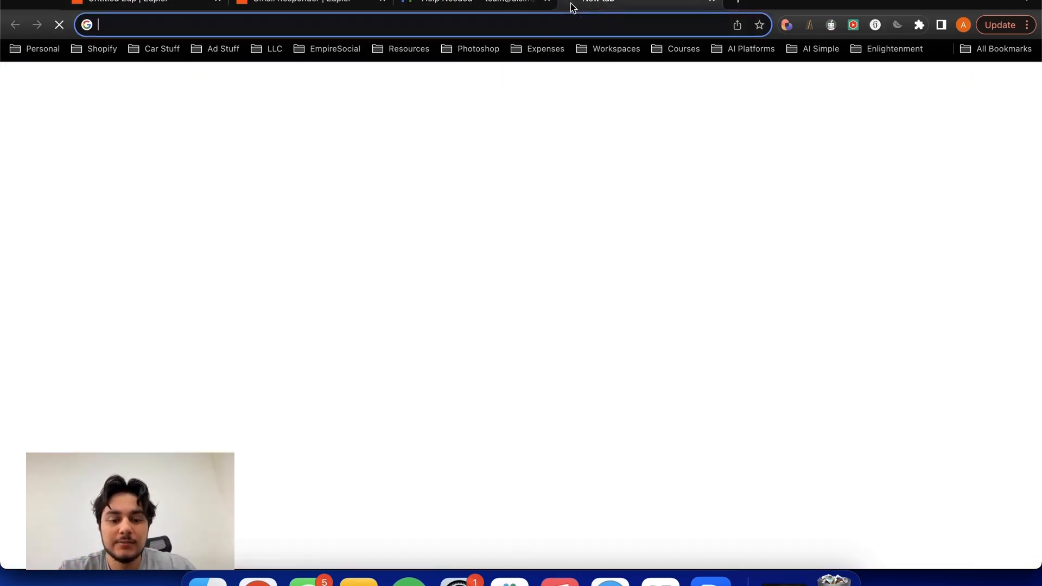
text(gmail.com)
key(Return)
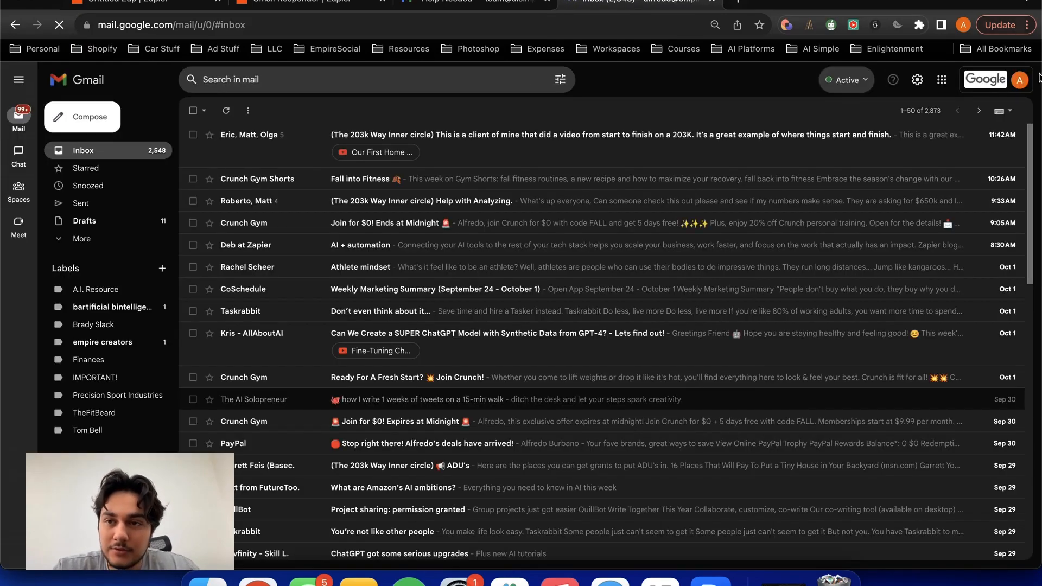
click(1018, 80)
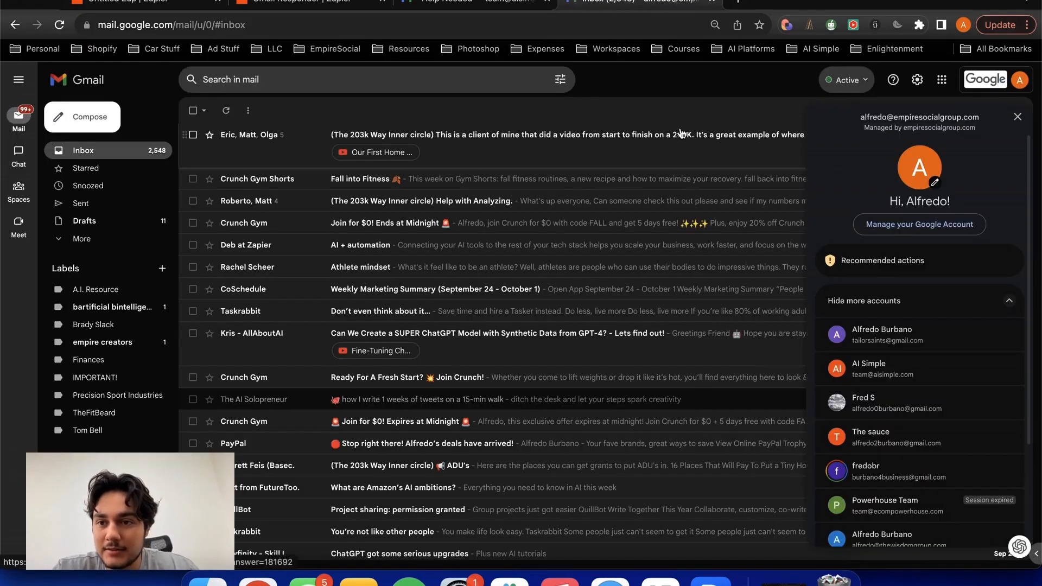
click(623, 107)
- Send an email to the team address with subject "help needed" and body "please help me I cannot find my password"
click(90, 117)
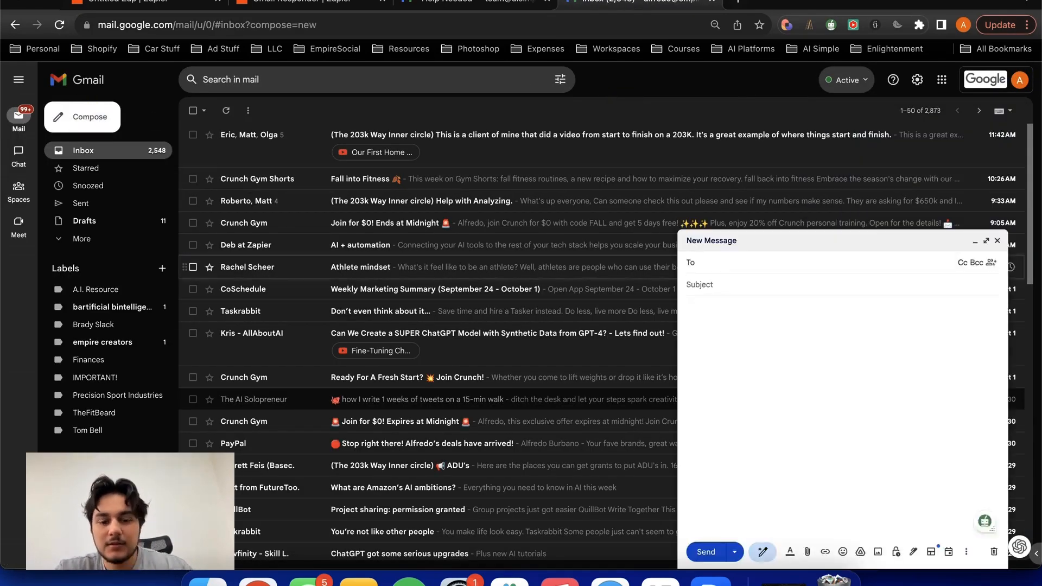
key(Tab)
text(help needed)
key(Tab)
text(please help me I cannot find m)
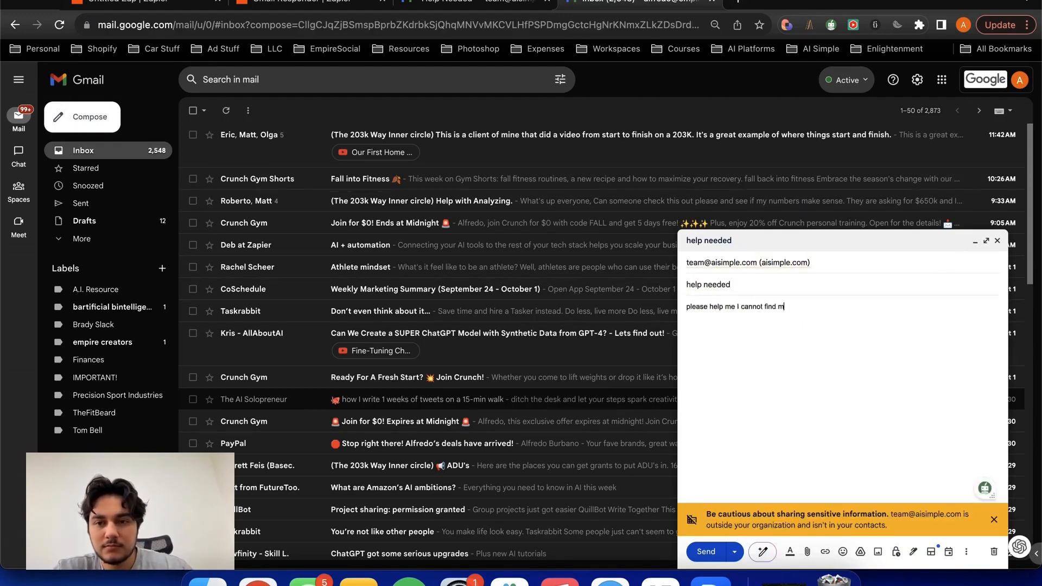
text(y password)
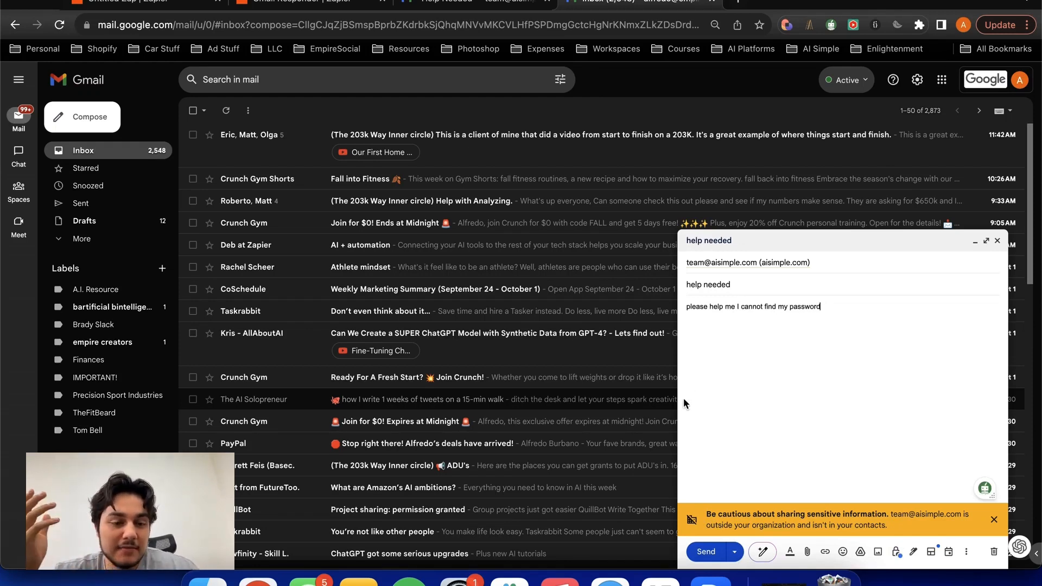
click(705, 551)
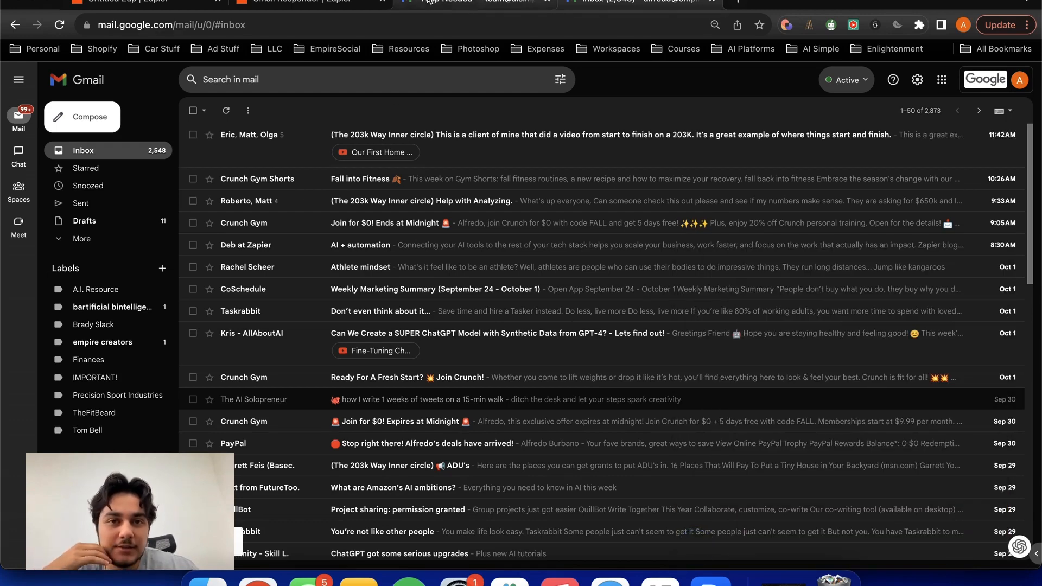
- Switch to the team's Gmail inbox, refresh it, and move the "help needed" email into the Help Needed label
click(442, 2)
click(229, 111)
click(168, 148)
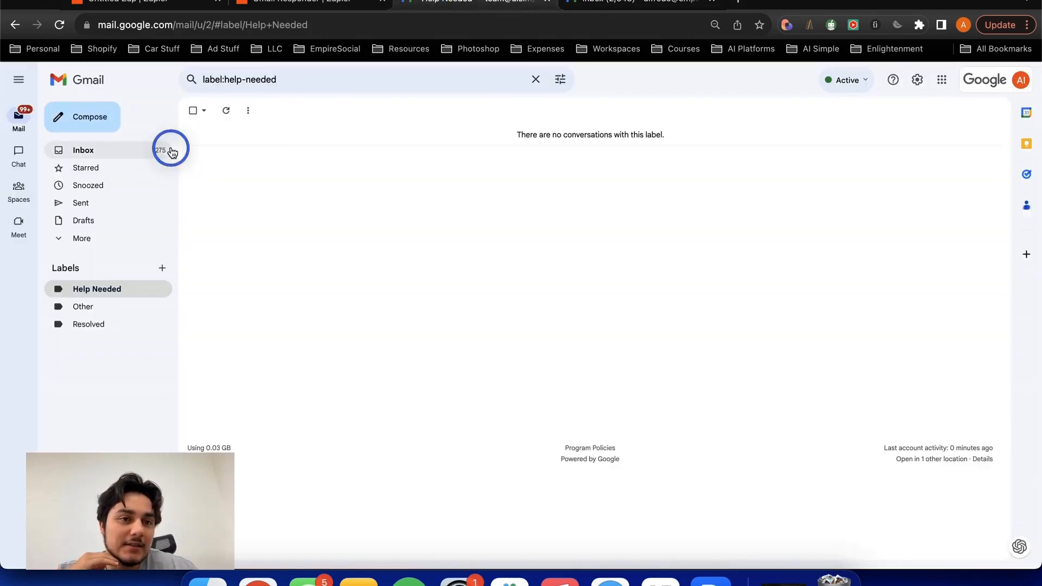
click(227, 111)
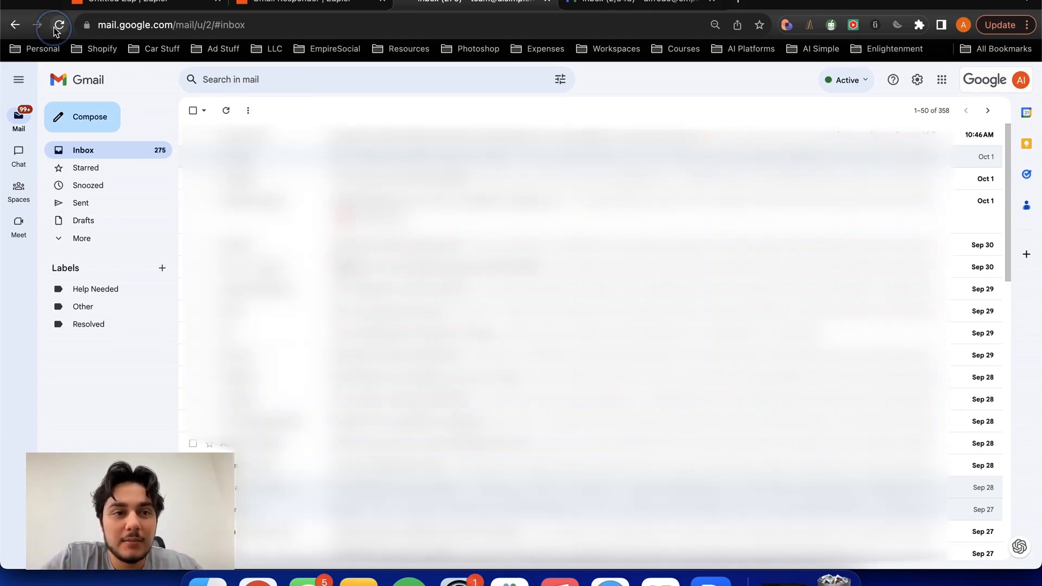
click(59, 24)
click(628, 93)
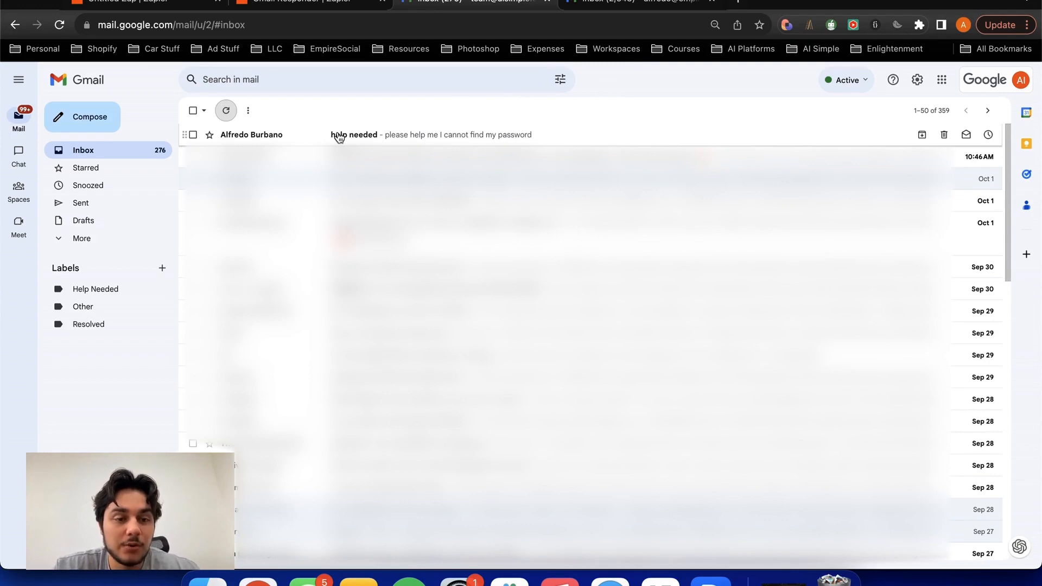
drag(338, 135, 95, 431)
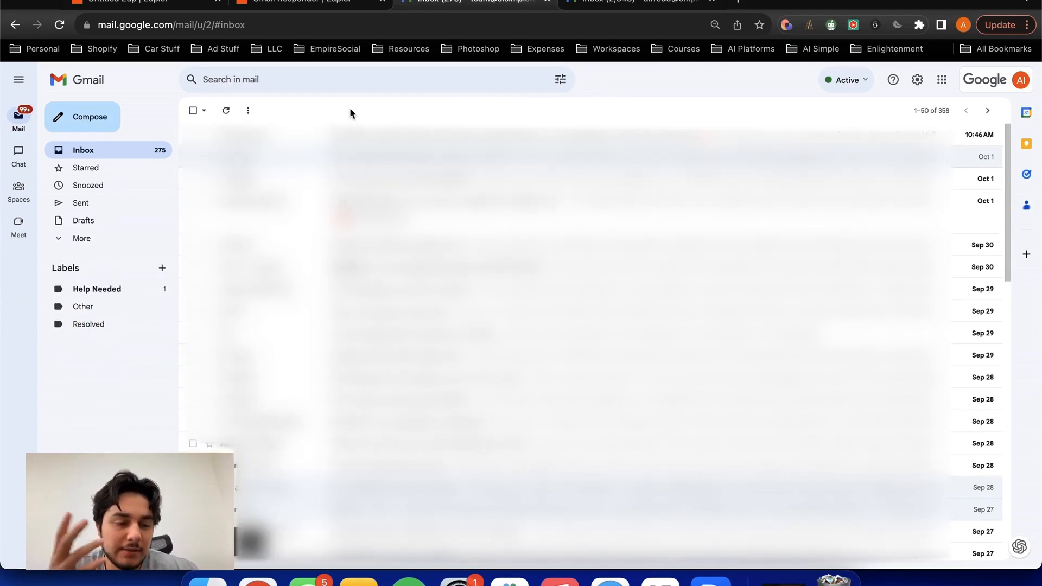
- Rerun the trigger test in Zapier and examine the pulled email record's snippet, recipient and headers
click(146, 5)
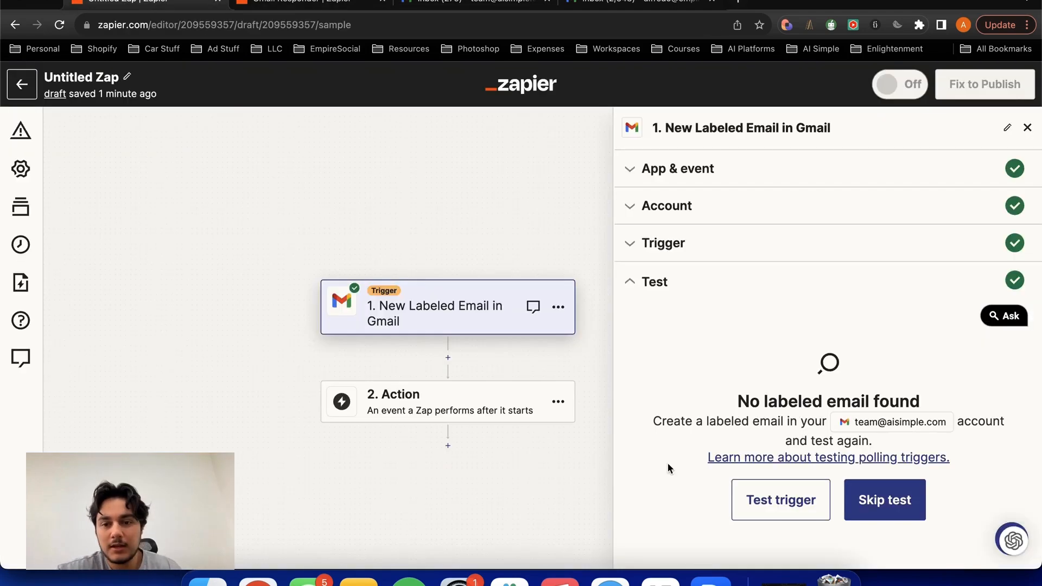
click(781, 498)
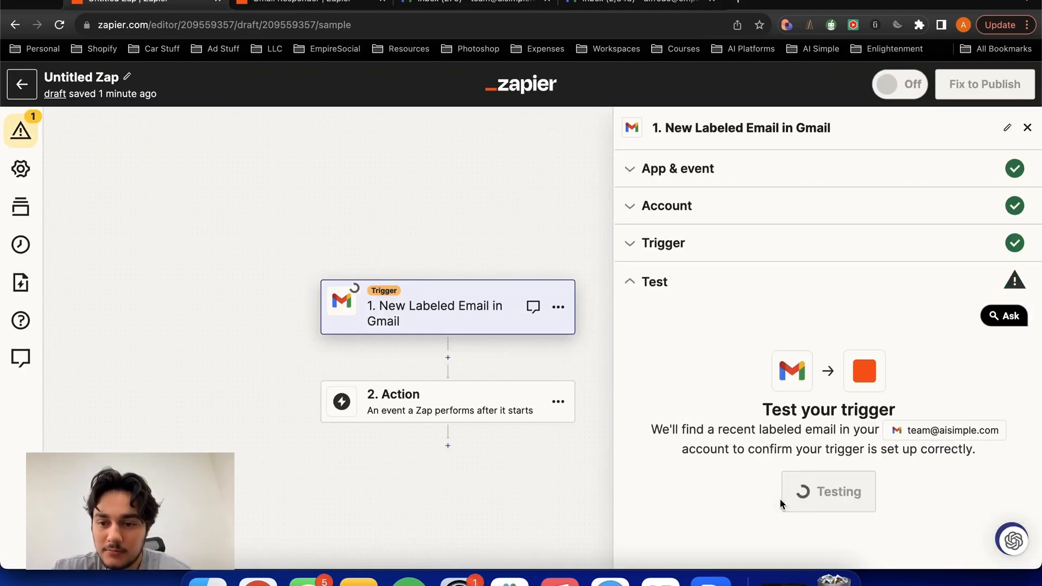
scroll(774, 365, down, 10)
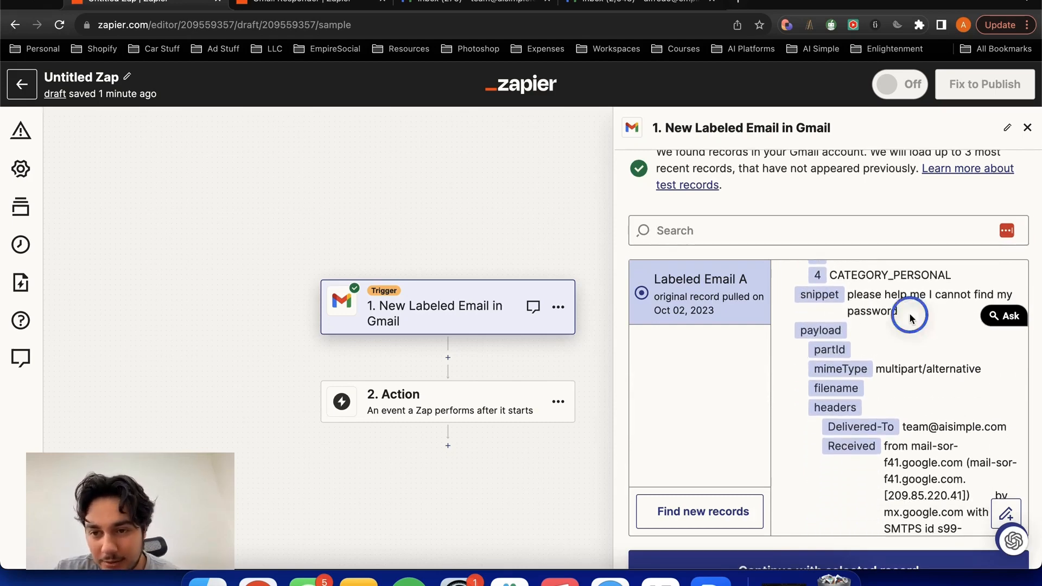
drag(912, 312, 832, 302)
scroll(858, 342, down, 2)
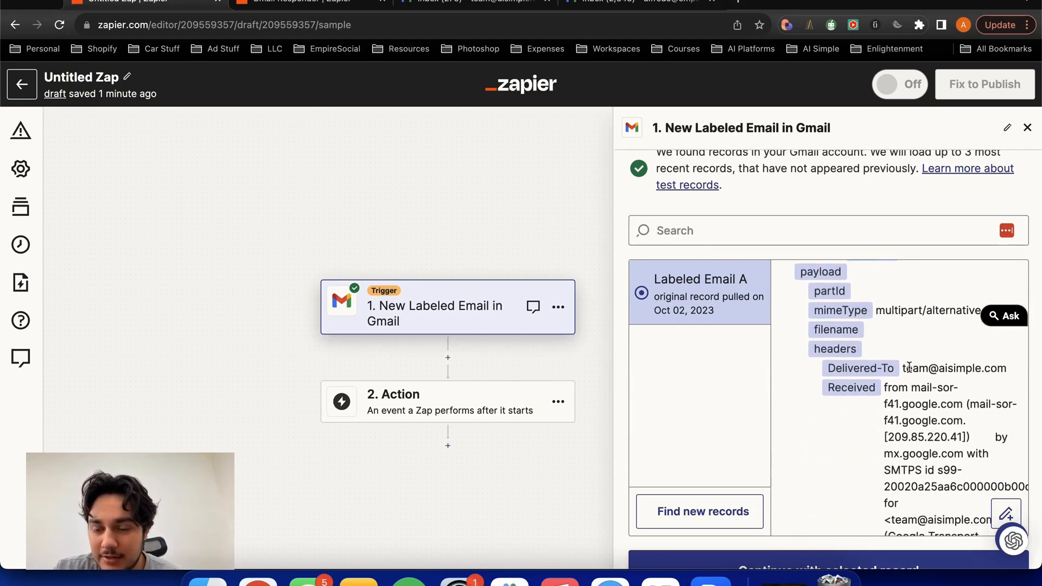
drag(900, 367, 993, 363)
click(949, 341)
scroll(950, 340, down, 6)
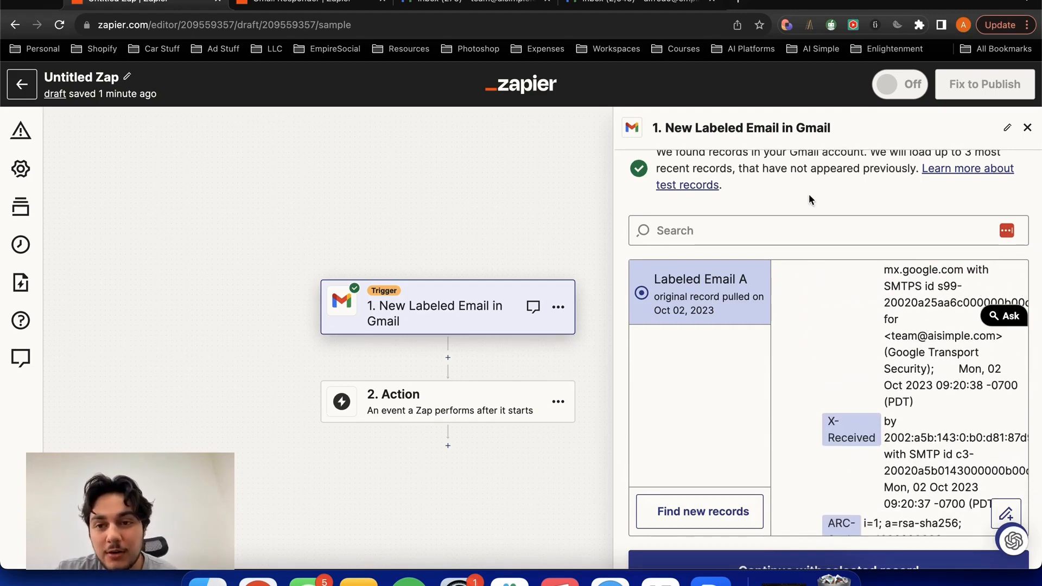
- Continue with the selected email record and choose ChatGPT as the app for the Zap's action step
scroll(809, 197, down, 1)
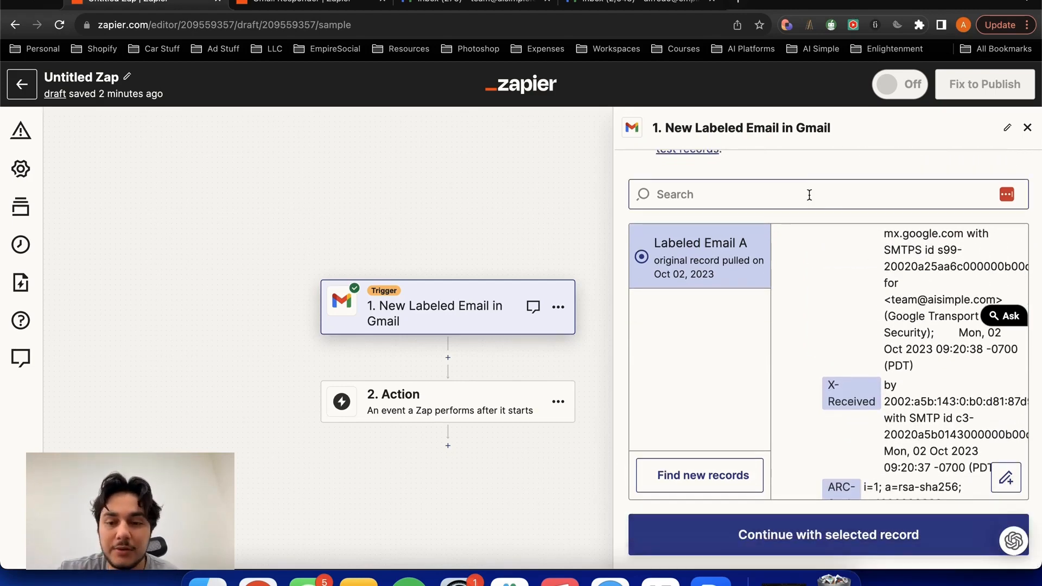
click(801, 553)
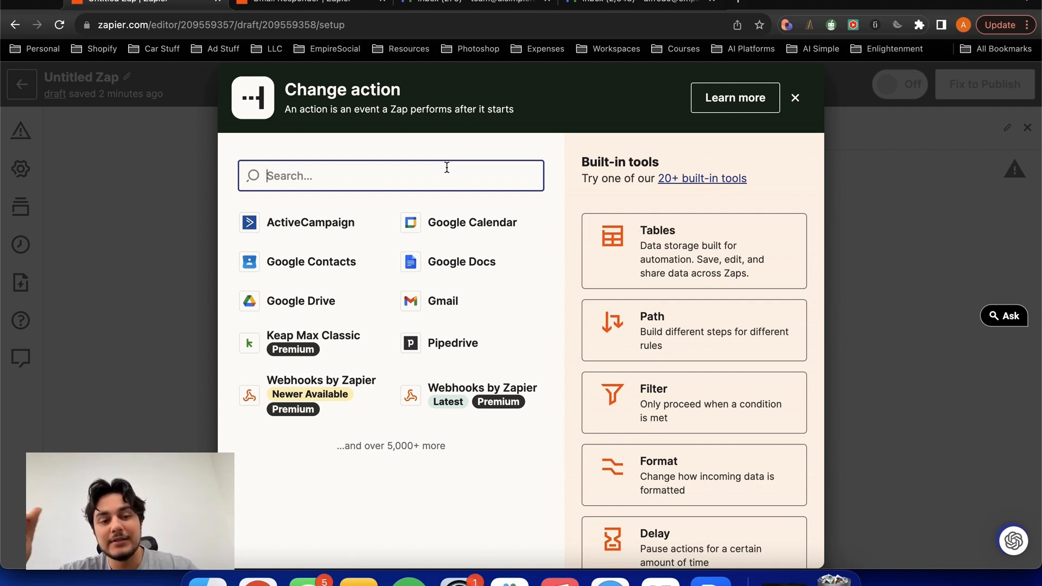
text(cah)
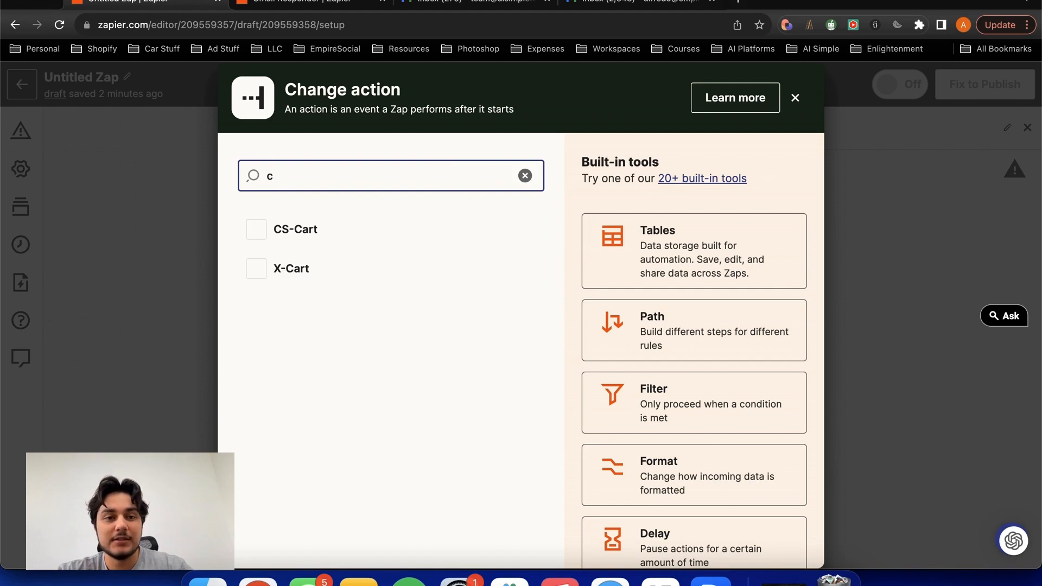
click(337, 237)
drag(391, 222, 399, 188)
- Set the ChatGPT action's event to Classify Text and continue with the connected ChatGPT account
click(664, 291)
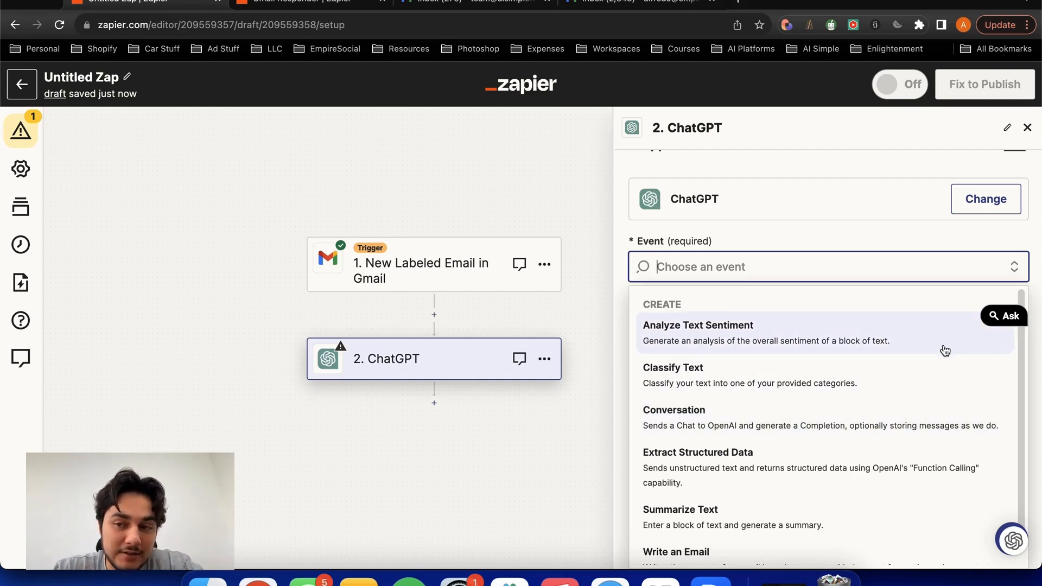
click(879, 297)
click(877, 298)
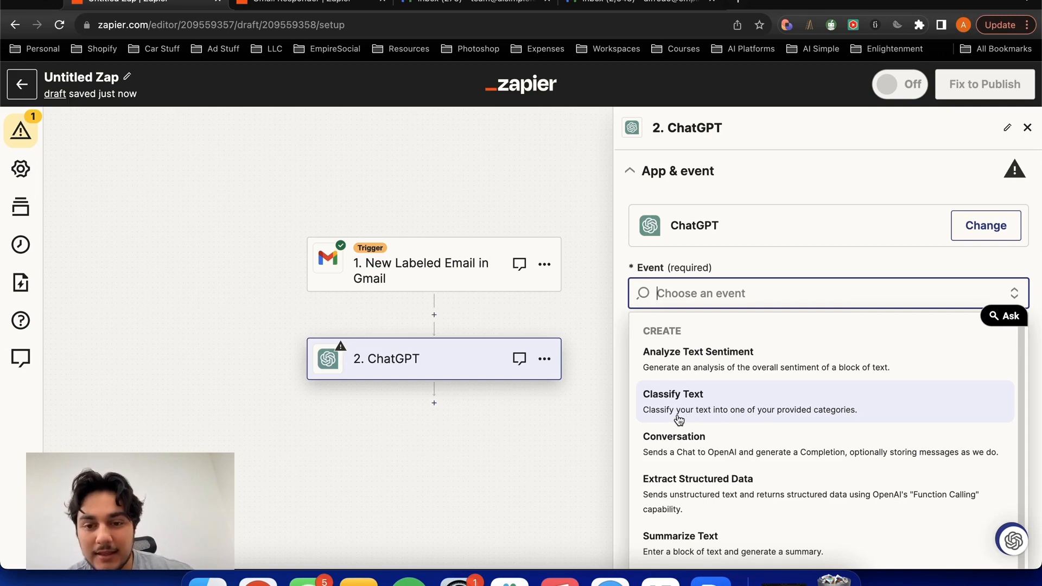
click(734, 417)
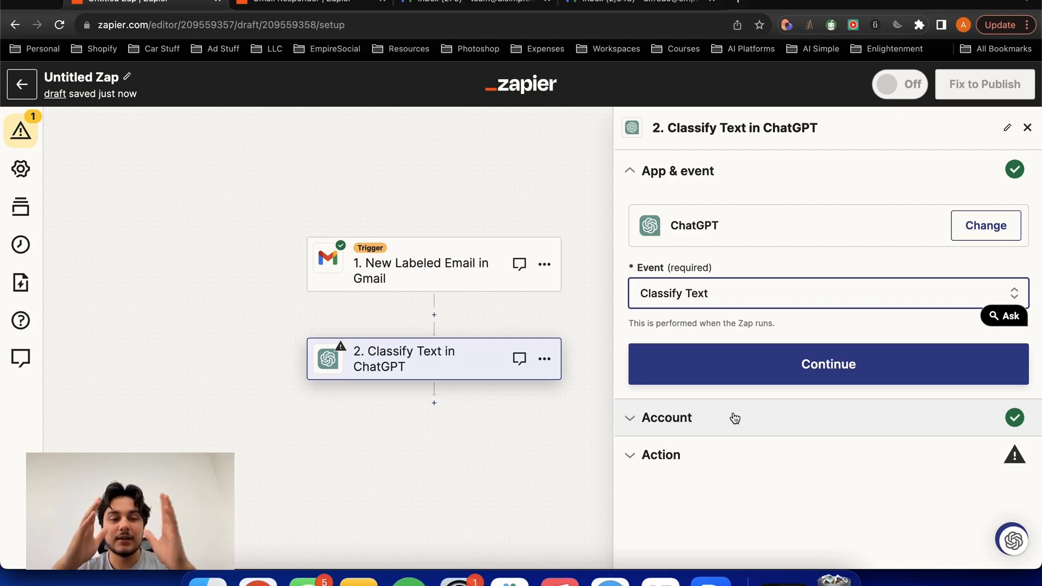
click(861, 298)
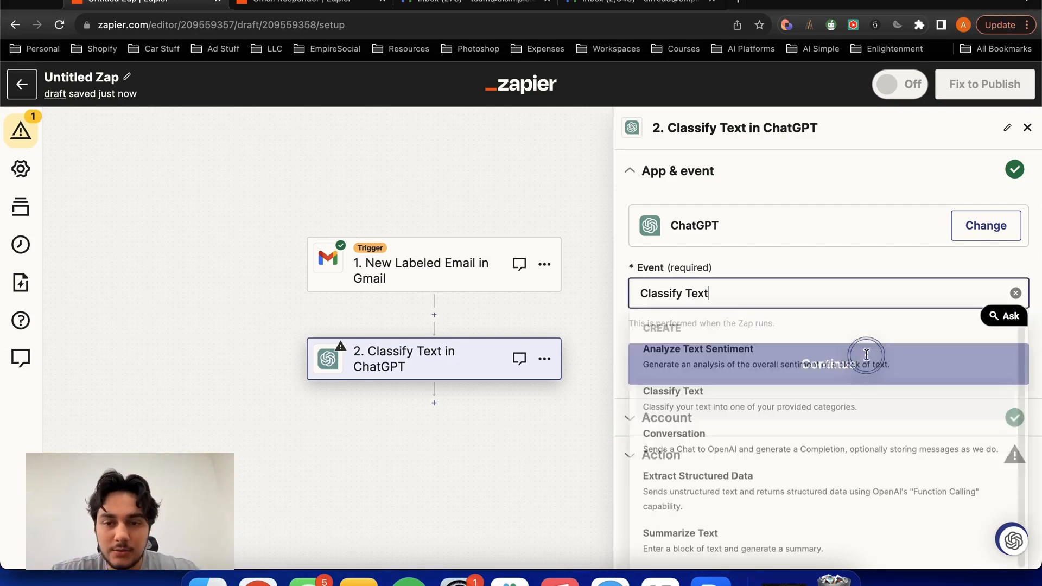
click(765, 399)
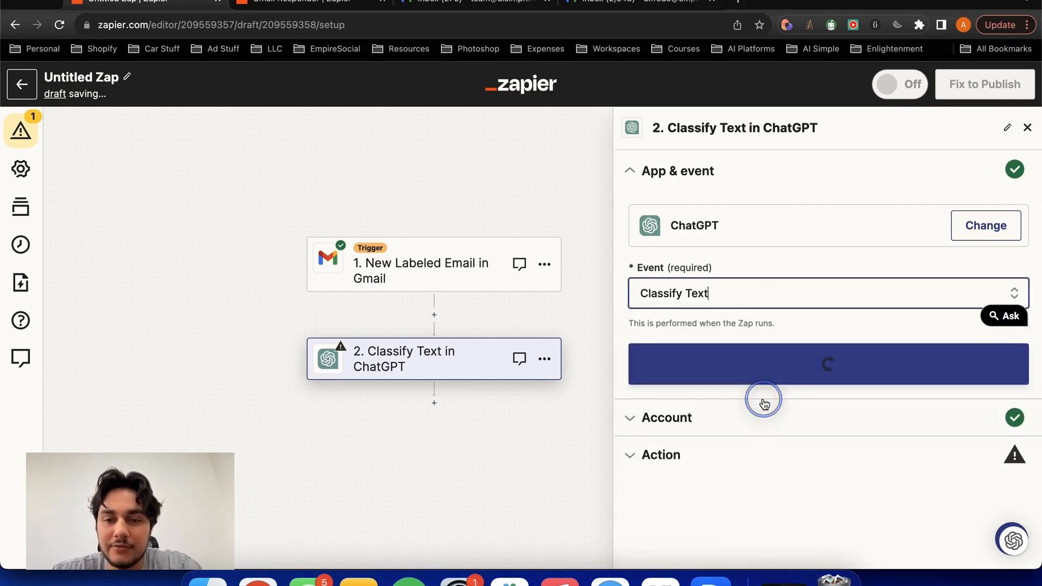
click(736, 365)
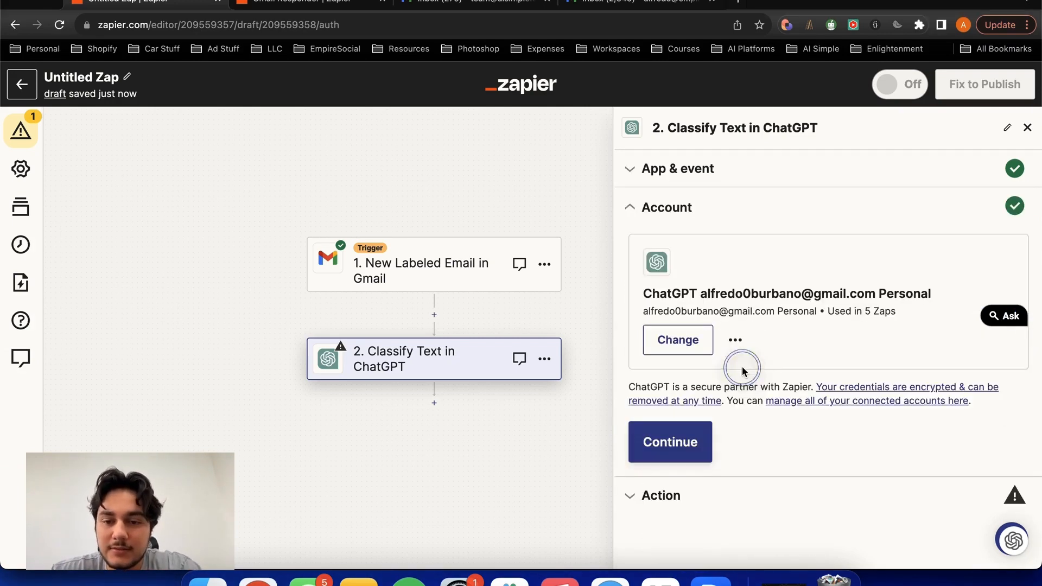
click(683, 443)
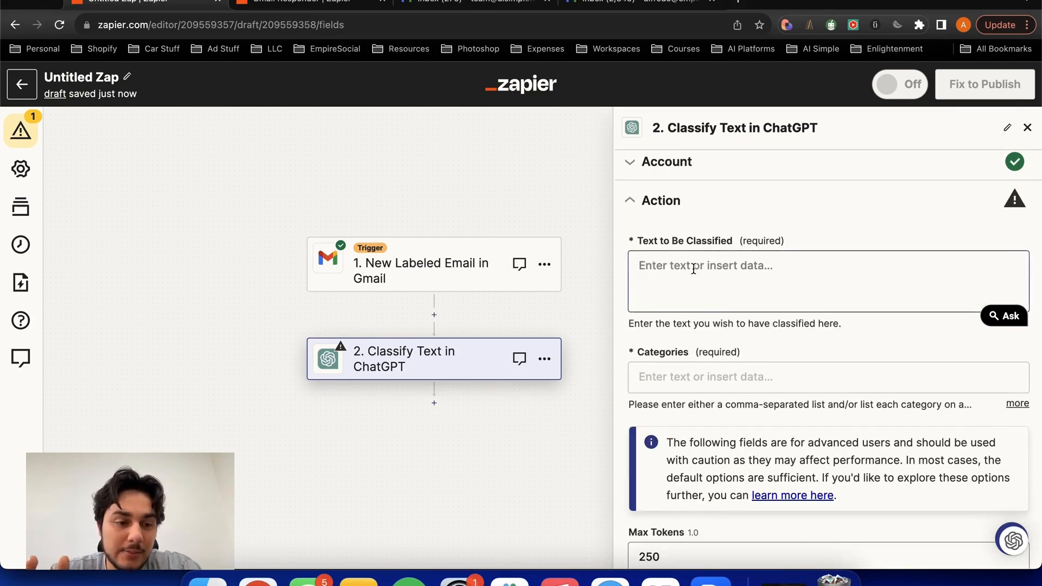
- Insert the Gmail trigger's Body Plain field as the text to be classified
click(693, 269)
scroll(689, 239, down, 2)
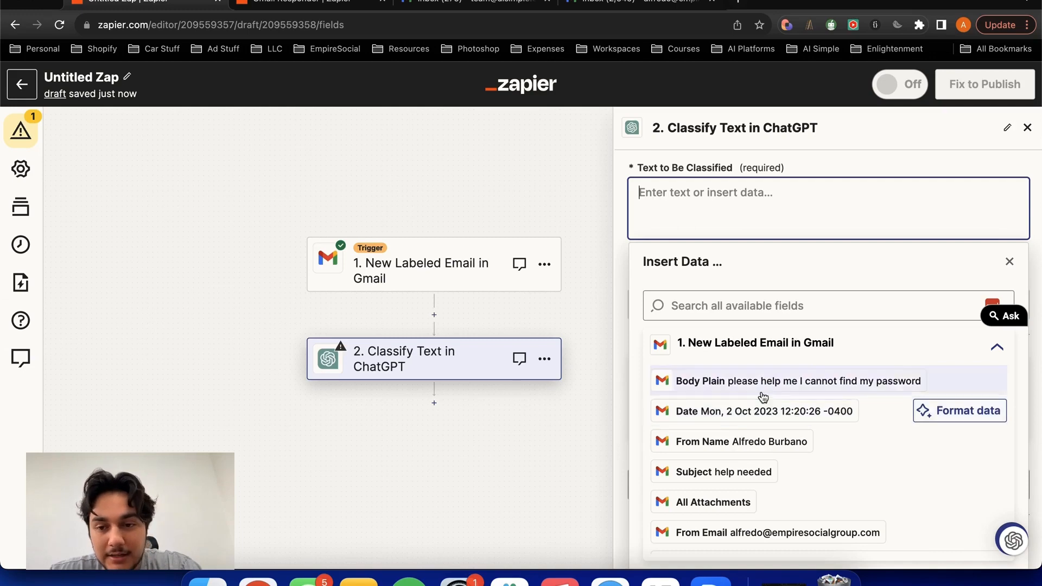
mouse_move(774, 392)
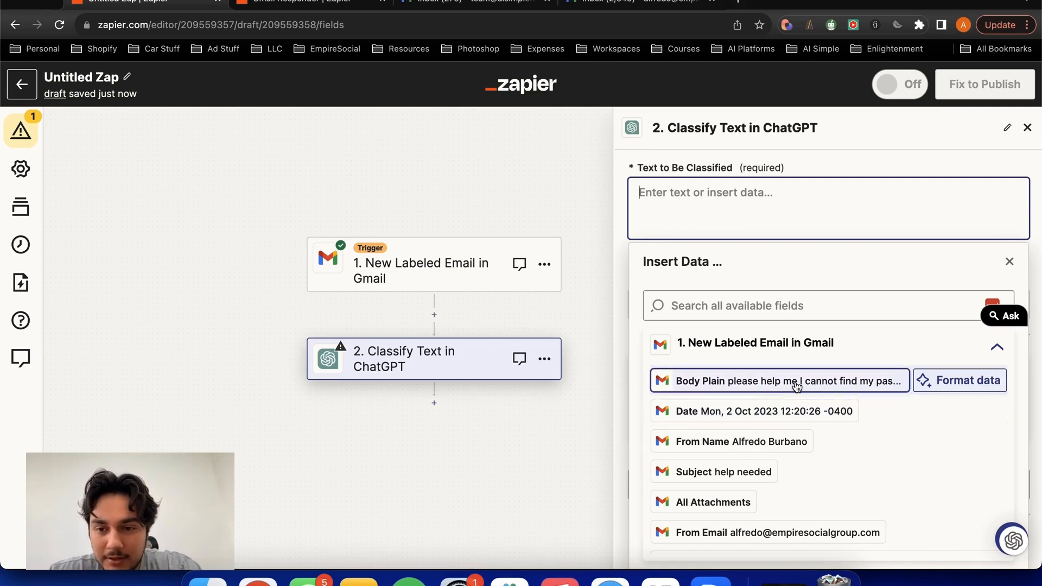
click(693, 385)
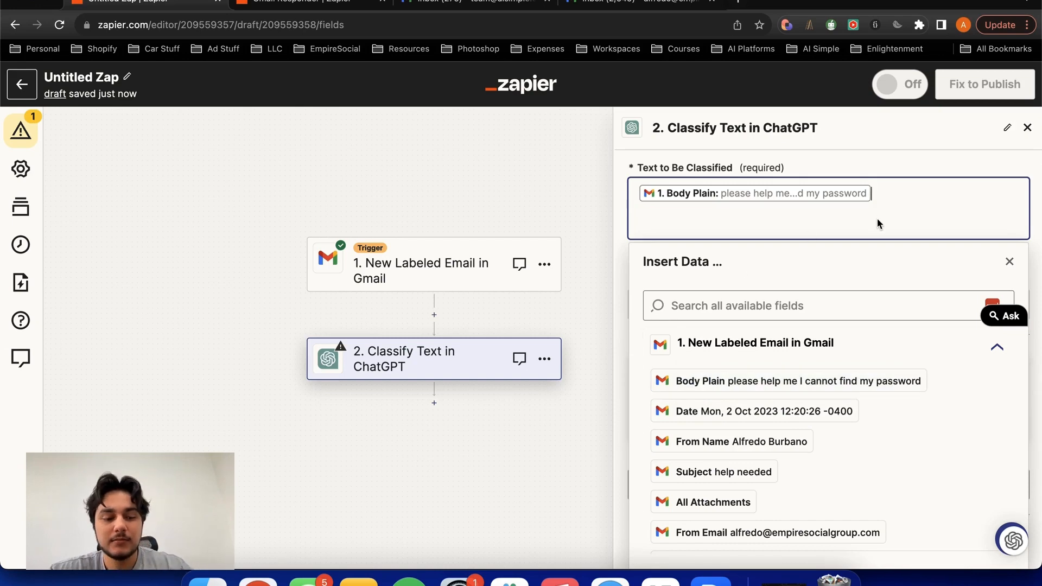
- Below the body, add "Above is an email I received from a customer seeking support. Your job will be to categorize this email into the following categories:"
key(Return)
text(A)
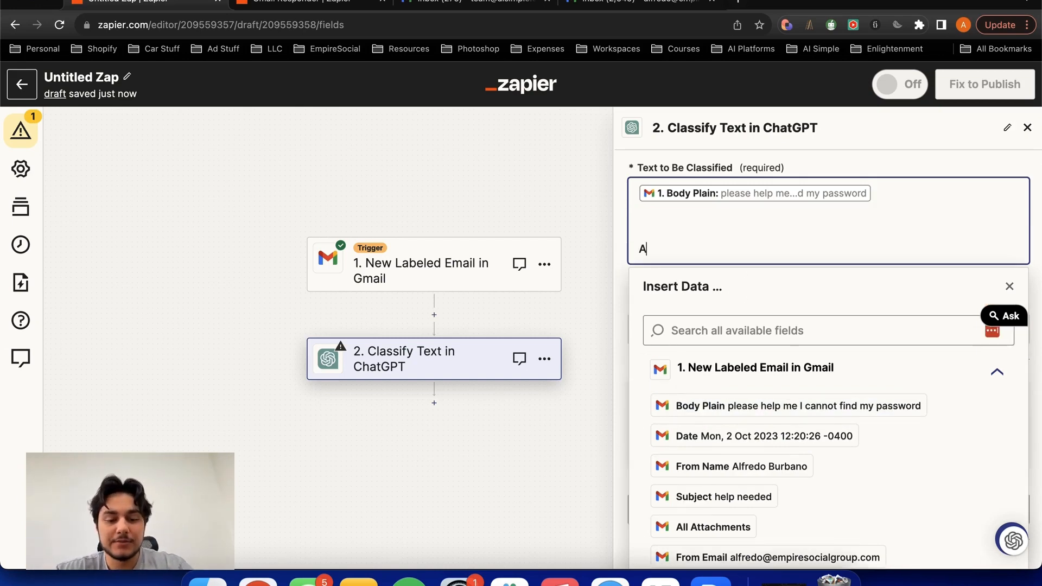
text(bove is an email I)
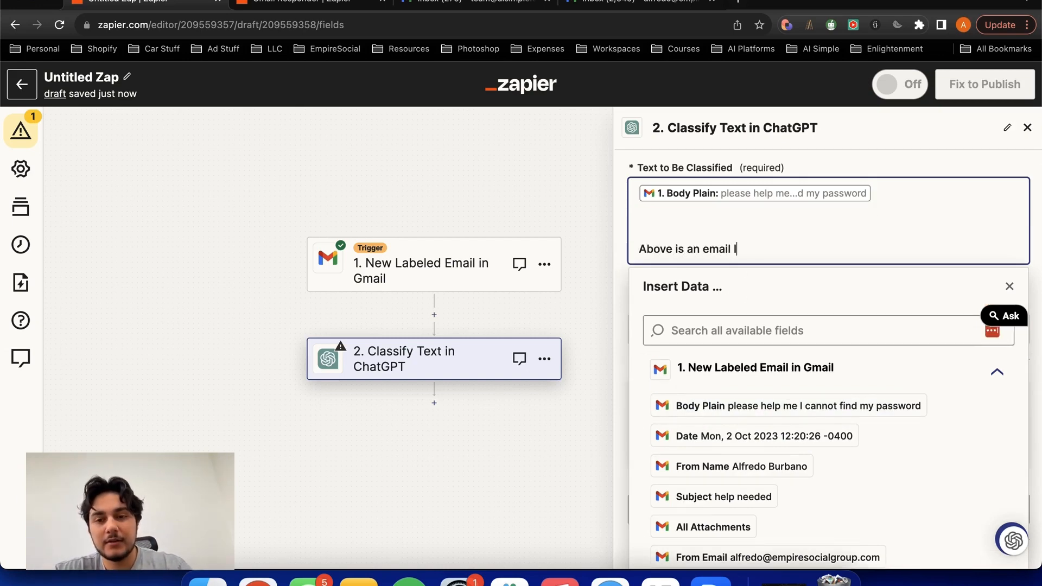
text( received from a cus)
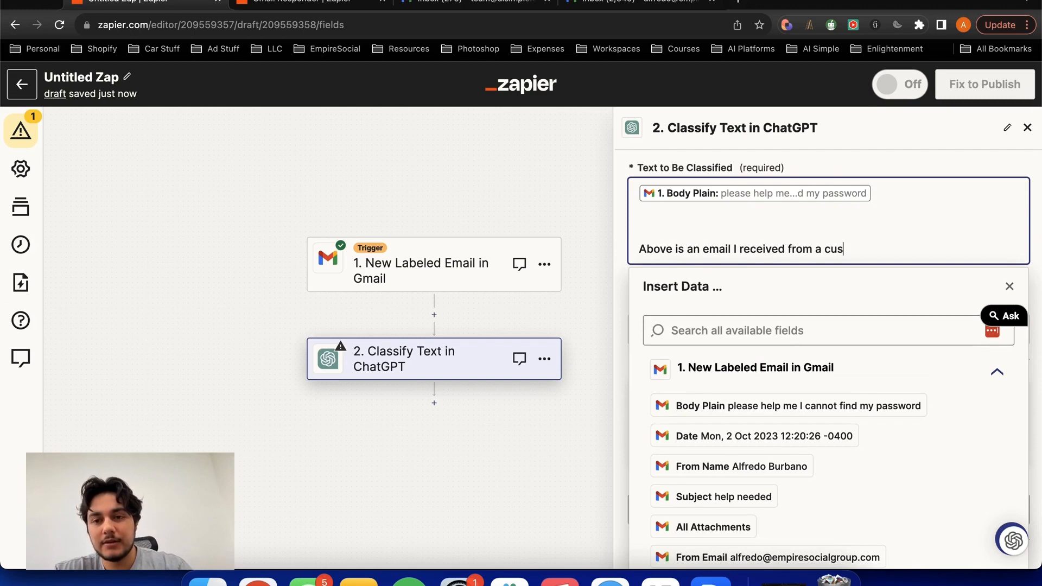
text(tomer seekin)
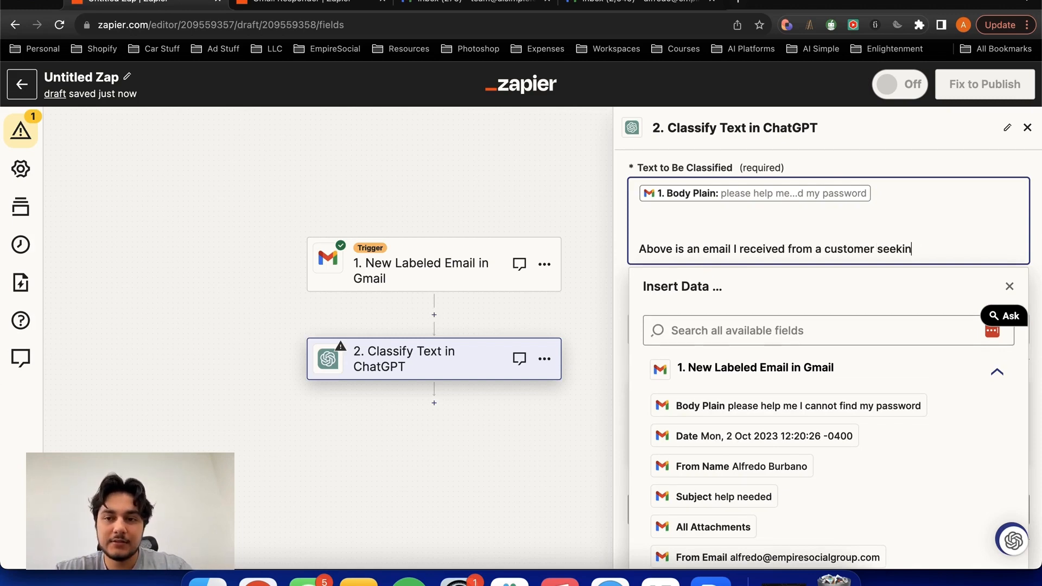
text(g support.)
click(893, 279)
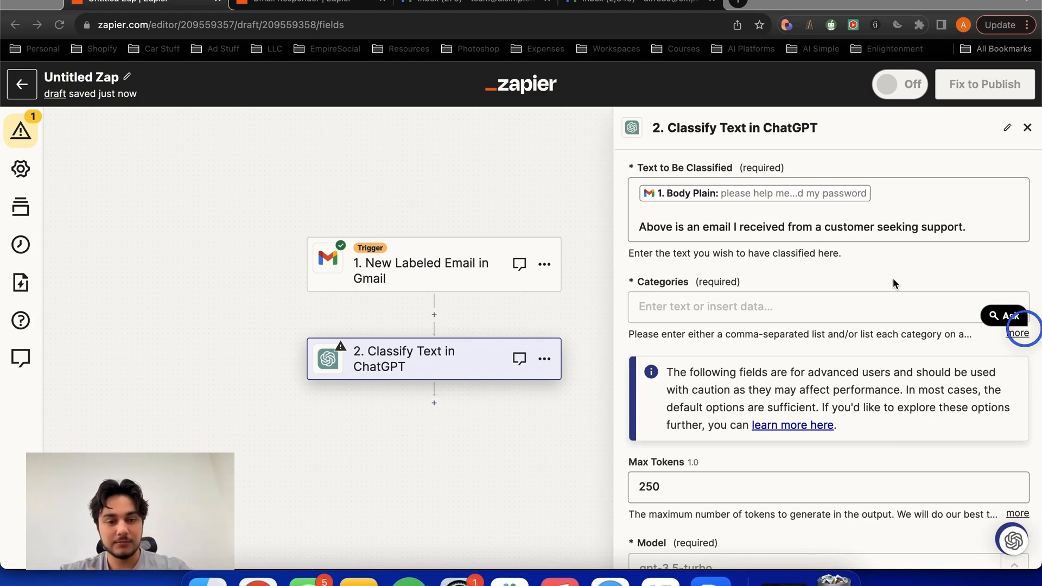
click(910, 234)
text(Your jon)
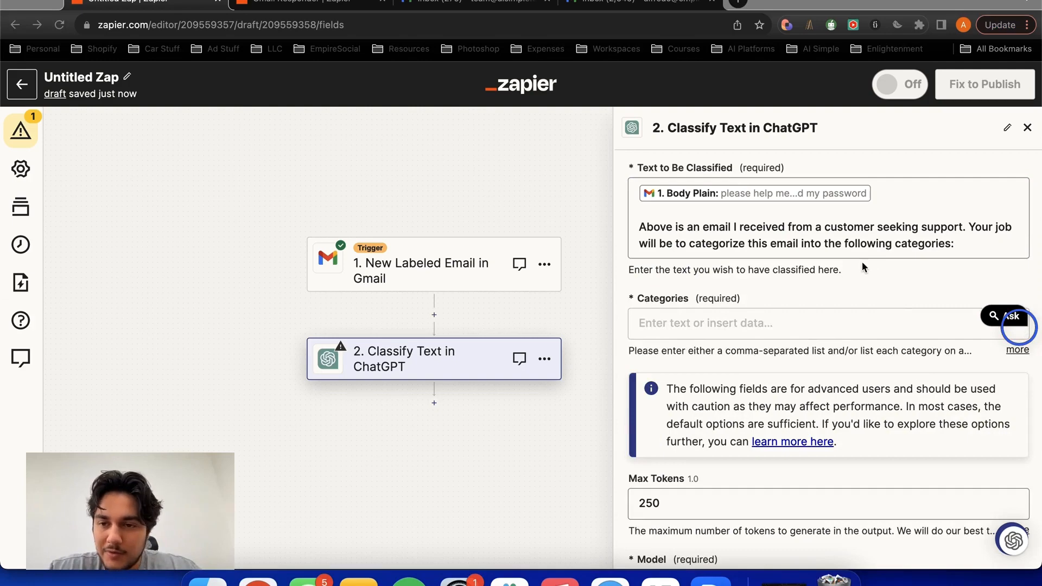
- Enter "Login Info, Refund Request" as the classification categories
click(753, 311)
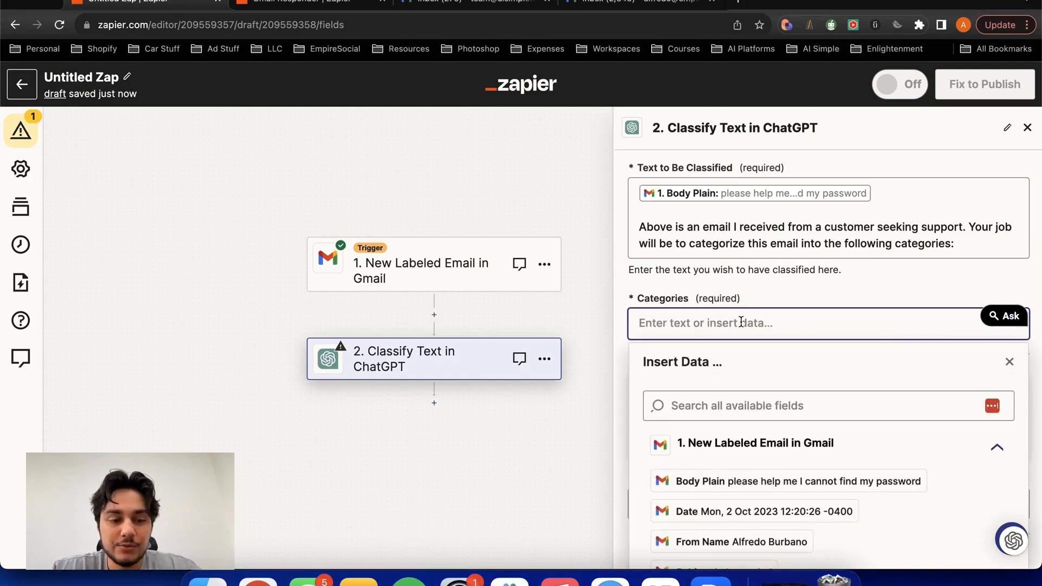
text(Login Info, )
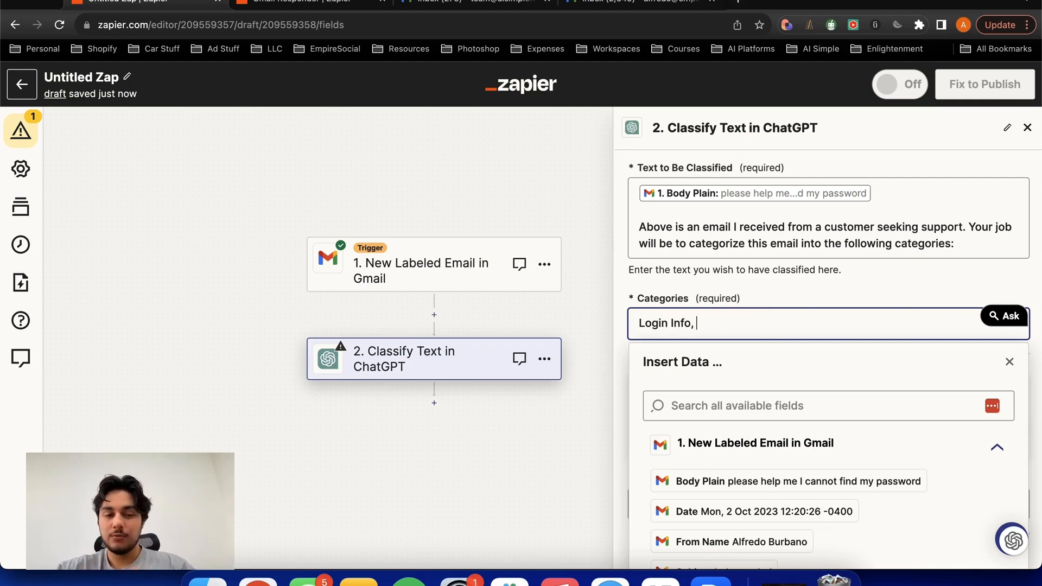
text(Refund )
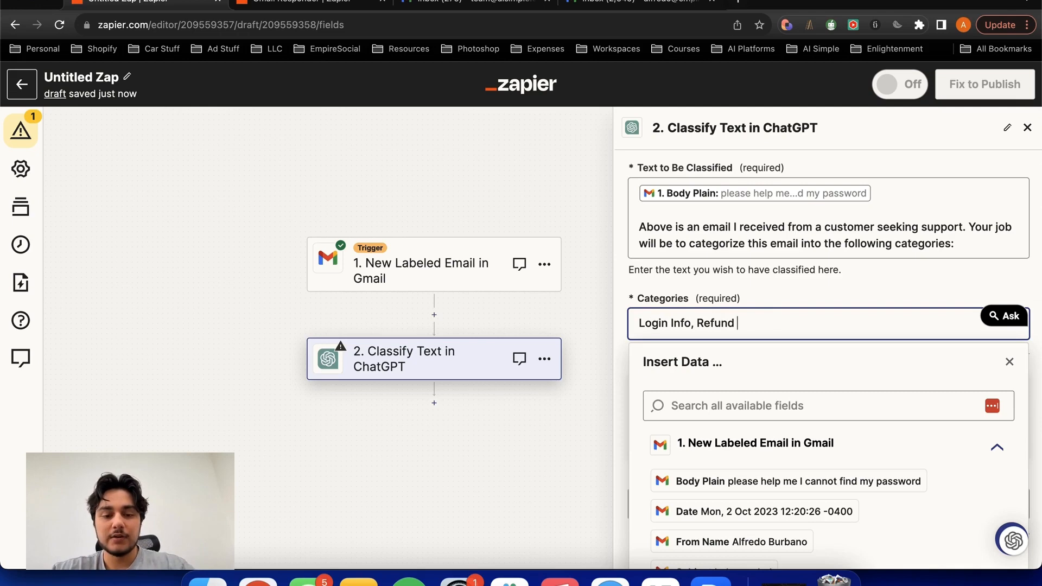
text(Request)
click(788, 283)
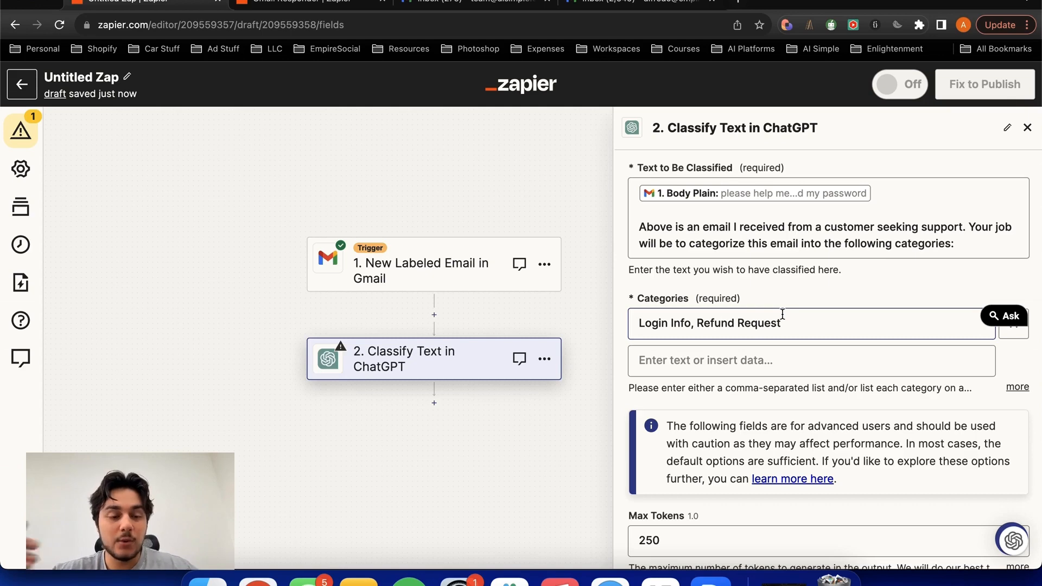
- Review the advanced options, keep their default values, and test the Classify Text step
scroll(900, 314, down, 4)
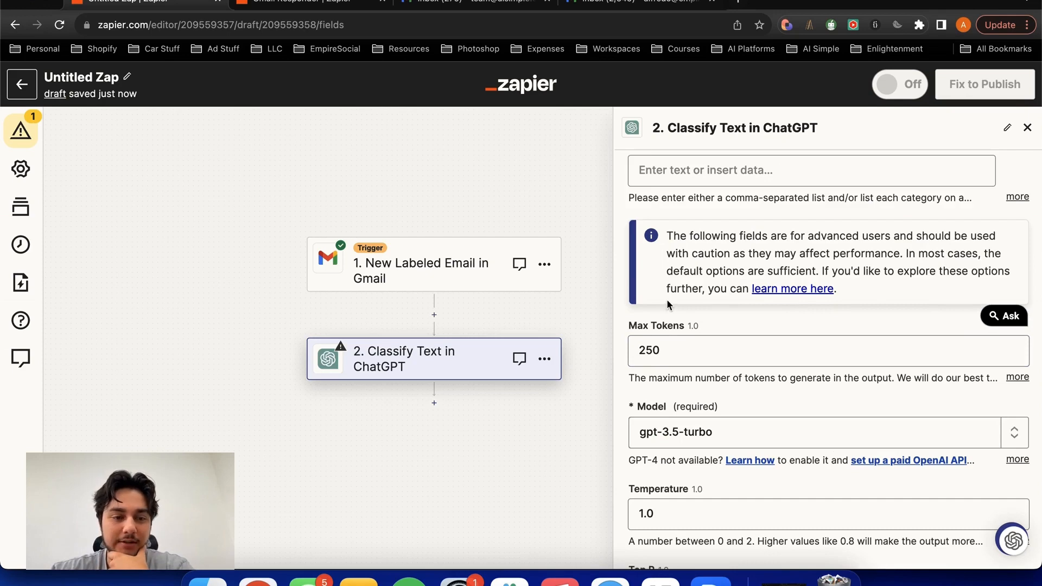
scroll(659, 327, up, 3)
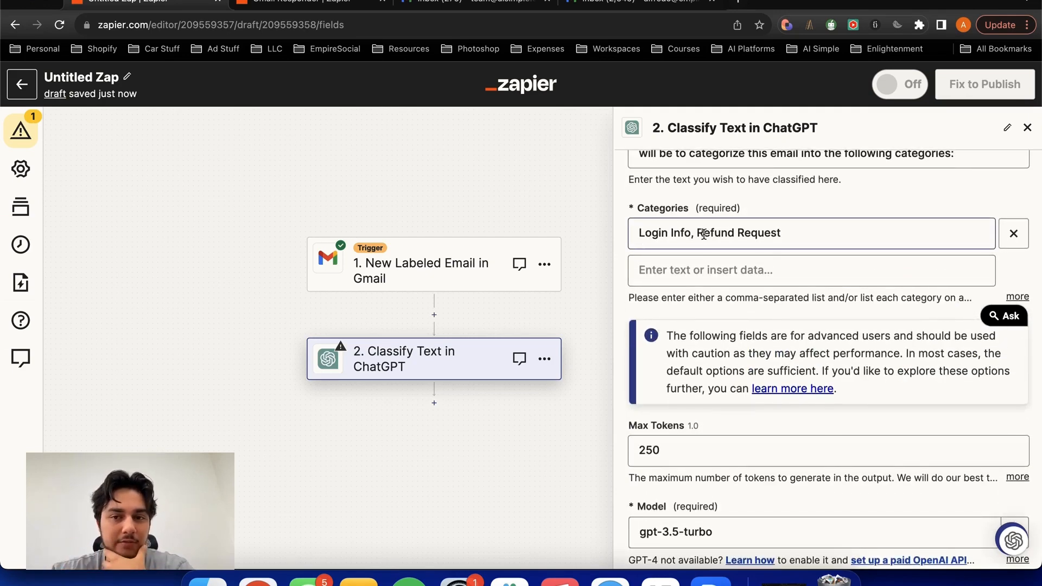
scroll(739, 241, down, 3)
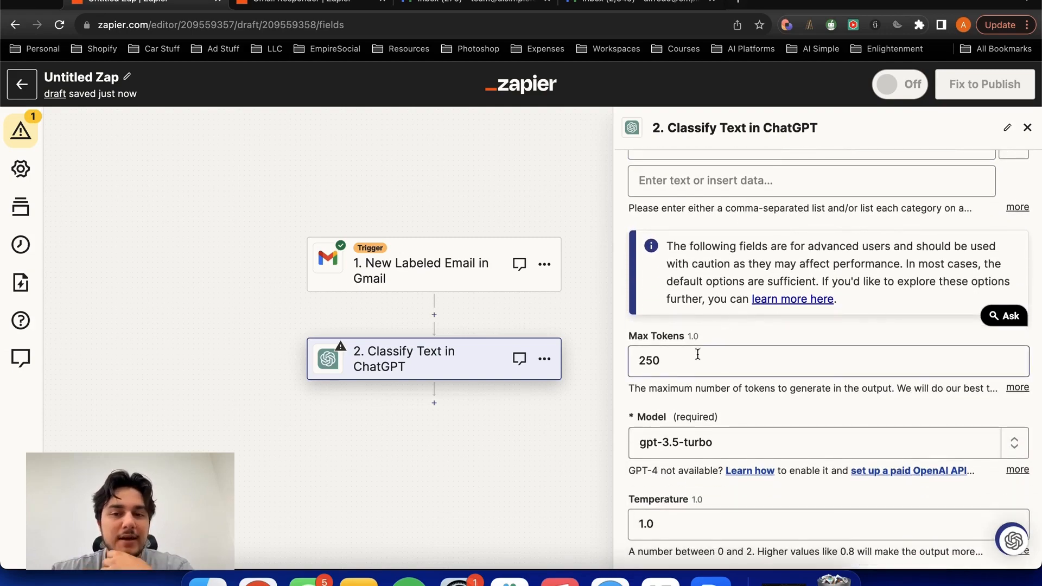
click(658, 363)
click(678, 331)
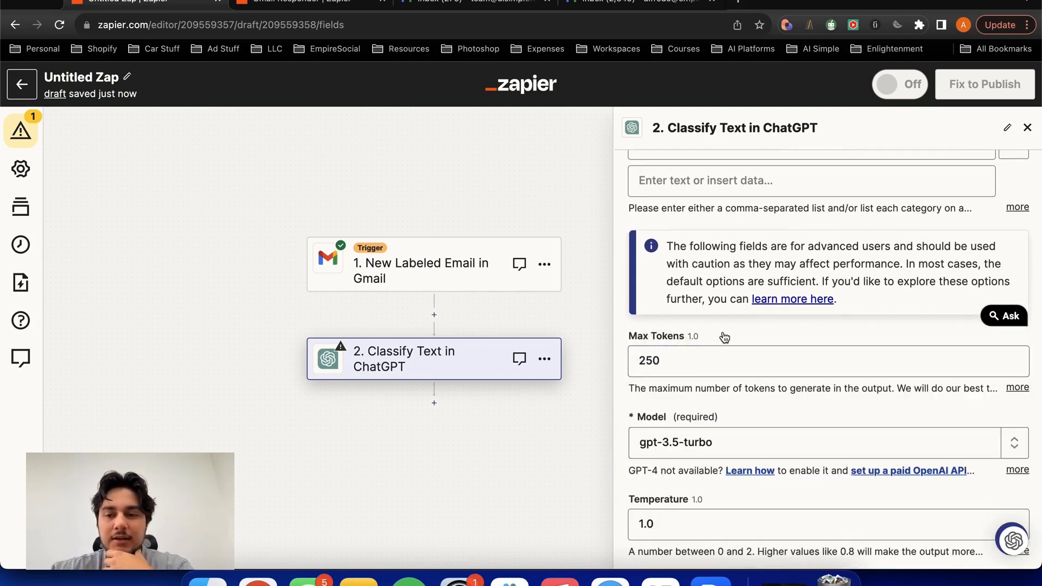
scroll(724, 337, down, 5)
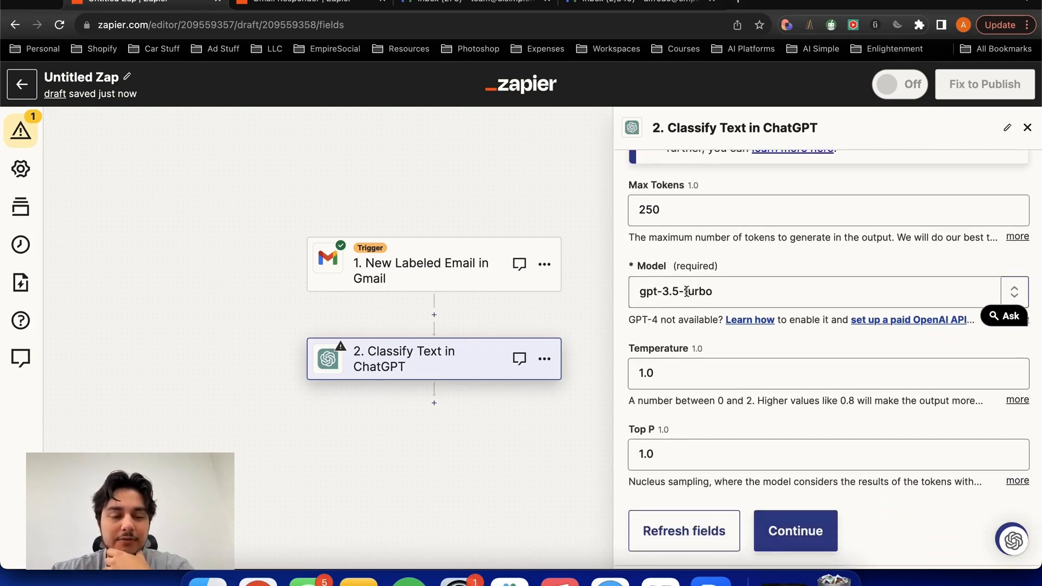
scroll(686, 291, down, 1)
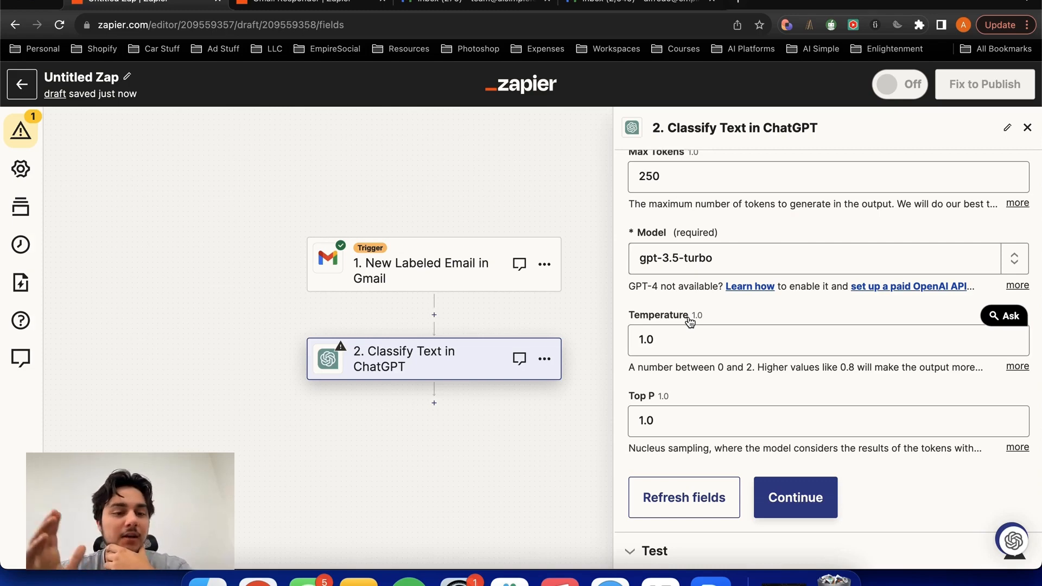
click(776, 512)
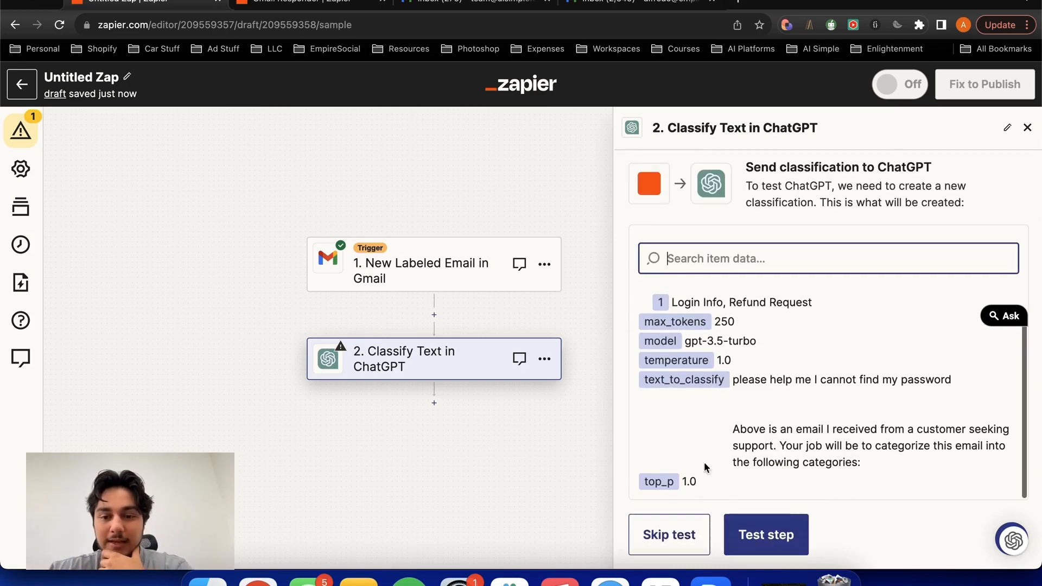
click(767, 535)
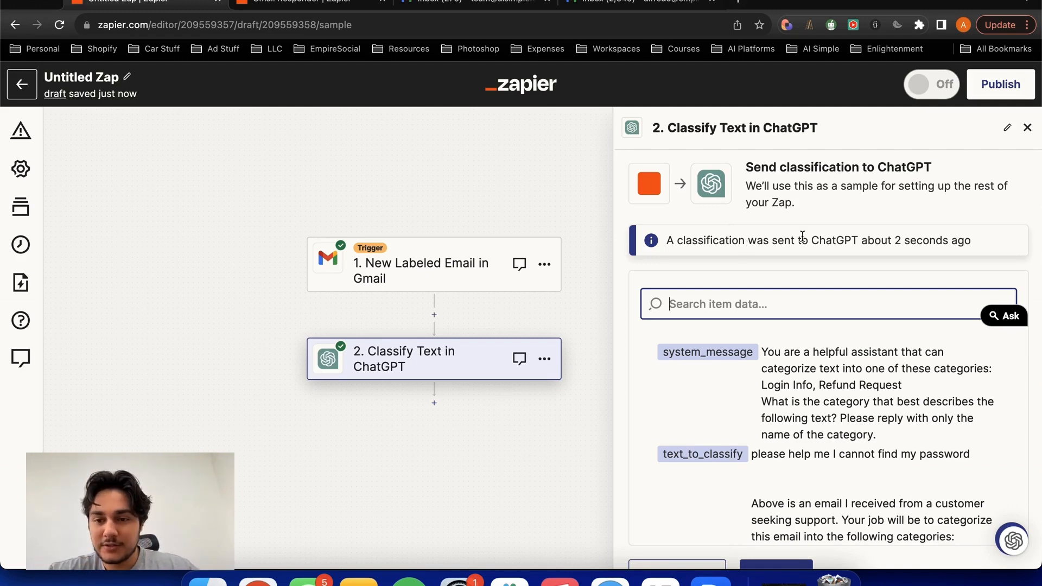
- Examine the classification test result, including the system message, the classified text, the category list and the chosen category
scroll(803, 238, down, 5)
drag(751, 315, 842, 400)
click(809, 384)
drag(954, 399, 745, 362)
click(747, 362)
drag(649, 413, 659, 473)
click(780, 470)
click(789, 470)
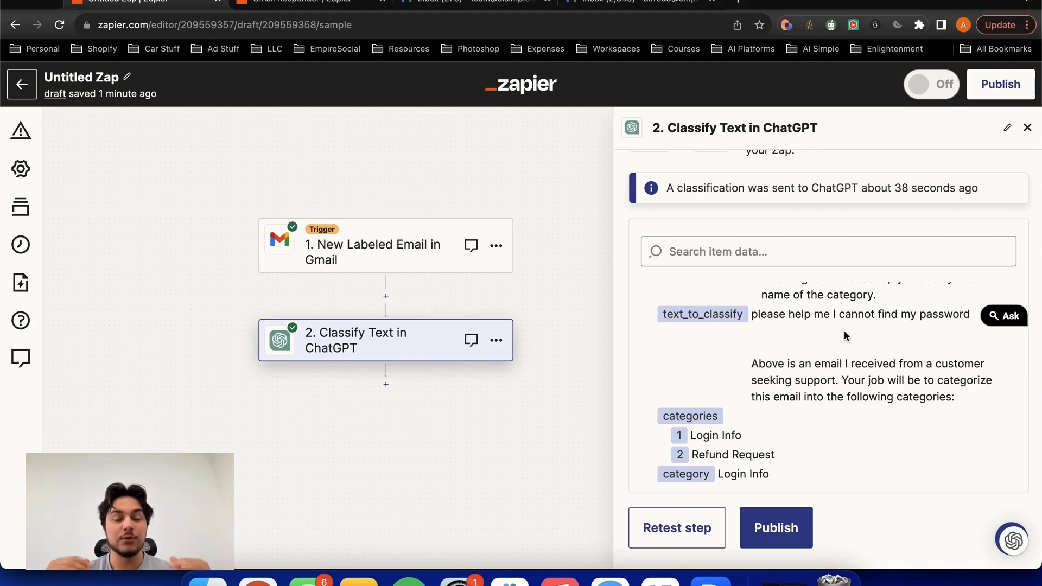
- Add a Path step after the ChatGPT classification to branch the Zap by different rules
click(386, 385)
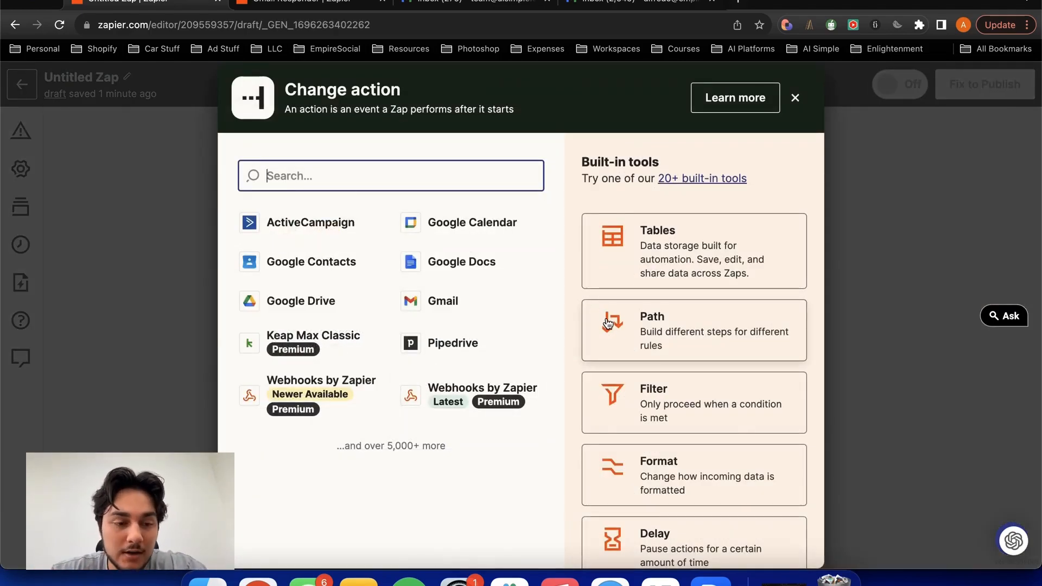
click(644, 338)
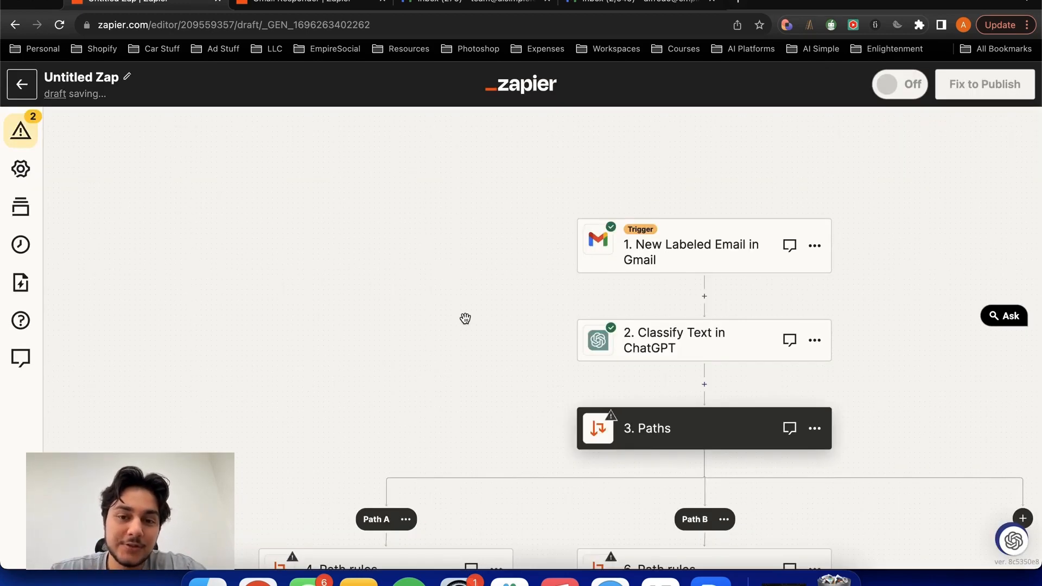
drag(465, 318, 475, 199)
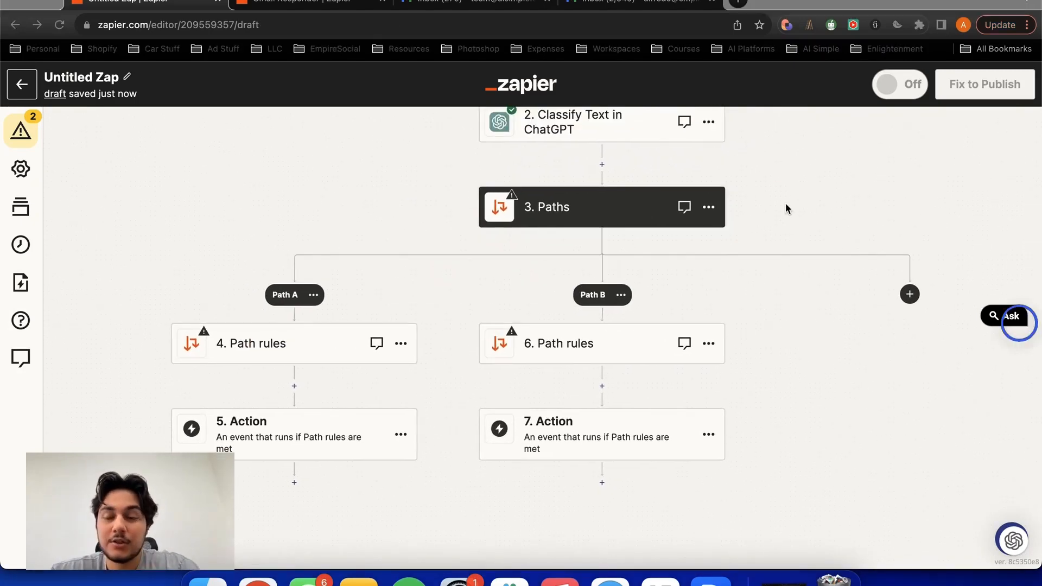
- Set the rule field for Path A to the Category output of the Classify Text step
drag(816, 198, 847, 202)
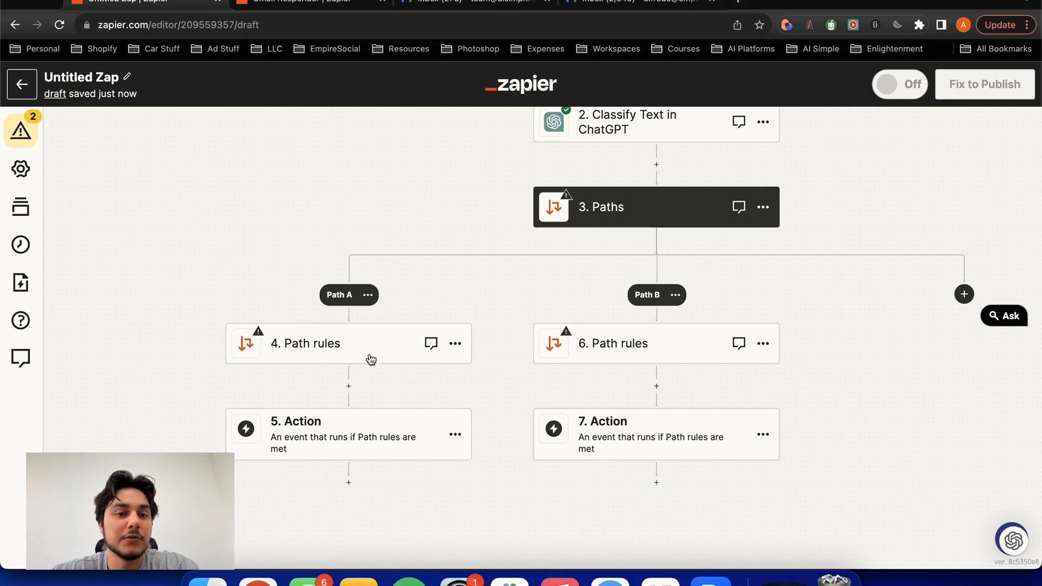
click(345, 346)
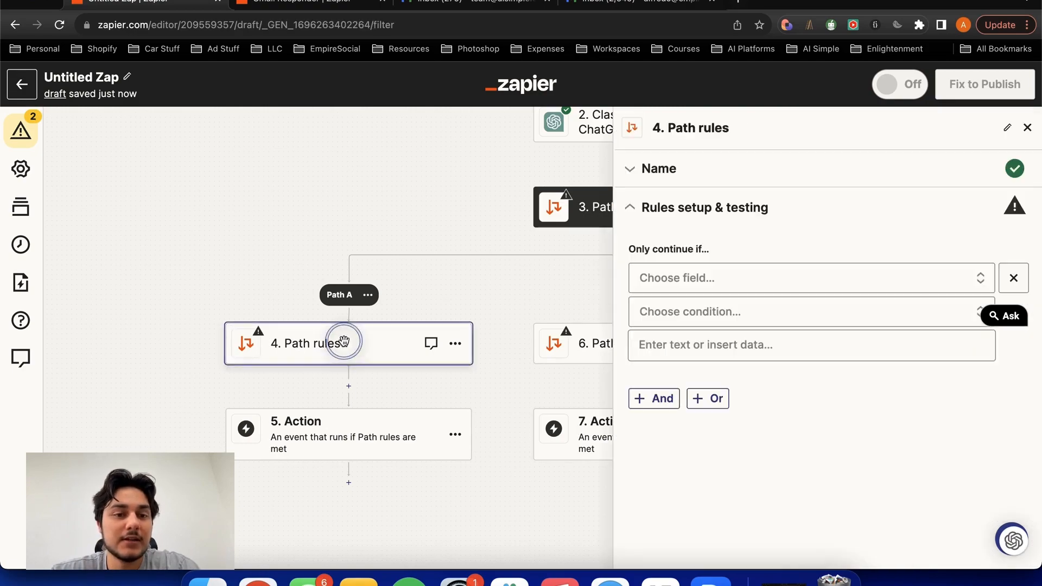
click(679, 279)
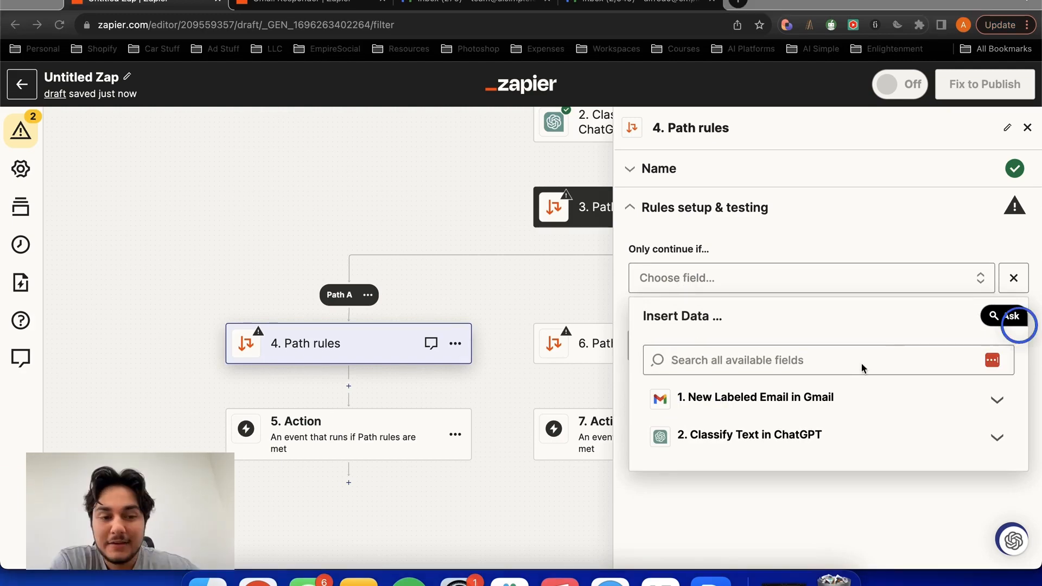
click(825, 434)
scroll(806, 363, down, 1)
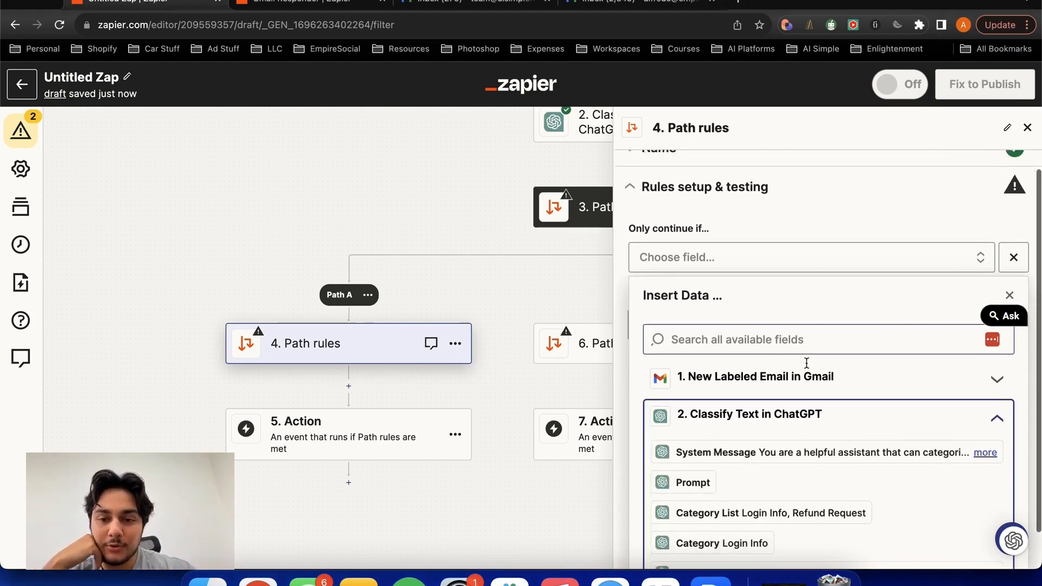
scroll(806, 362, down, 2)
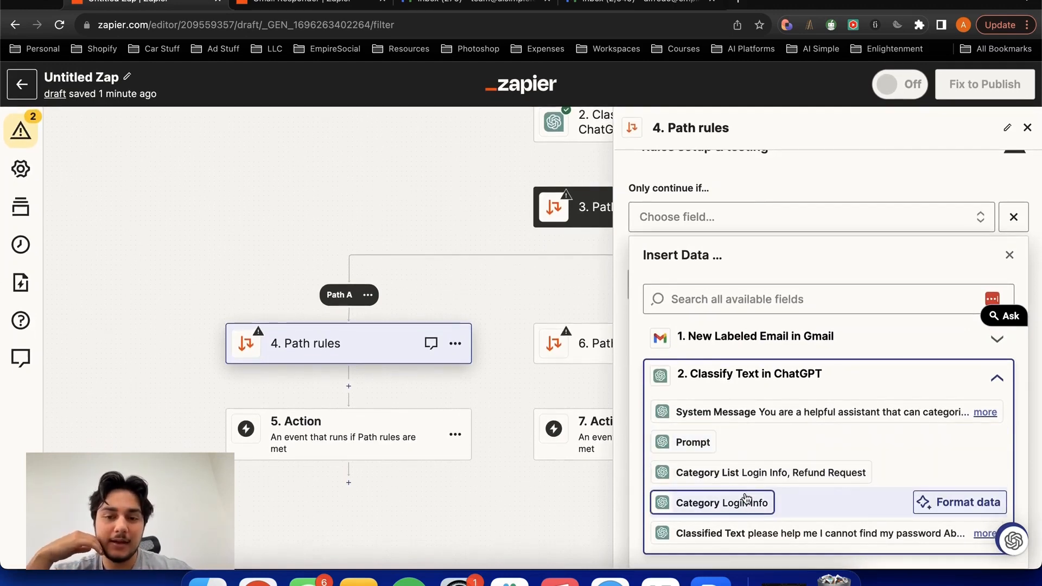
click(727, 510)
- Set Path A's condition to (Text) Exactly matches with the value "Login Info"
click(683, 326)
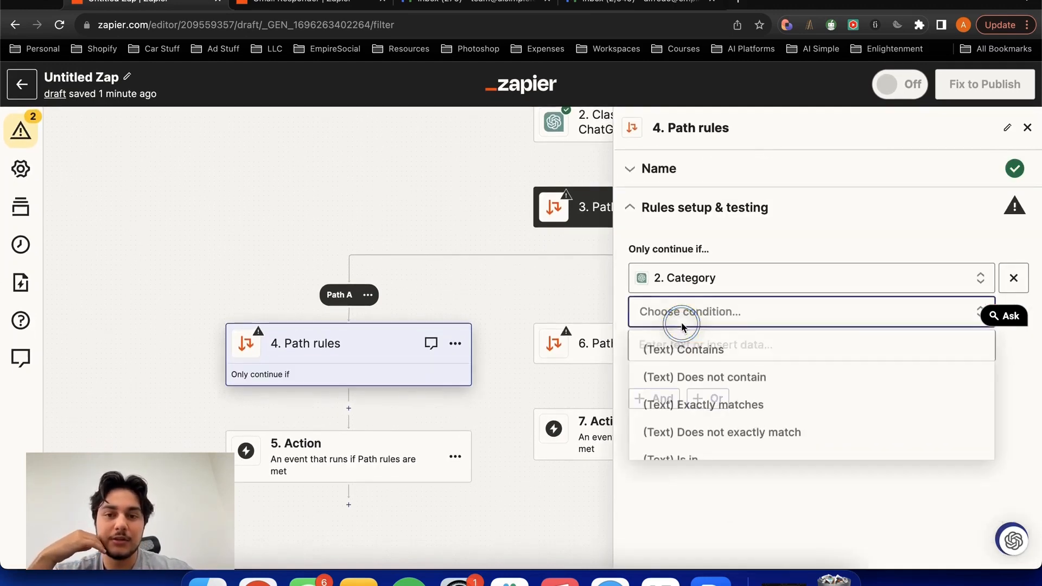
click(699, 416)
click(676, 337)
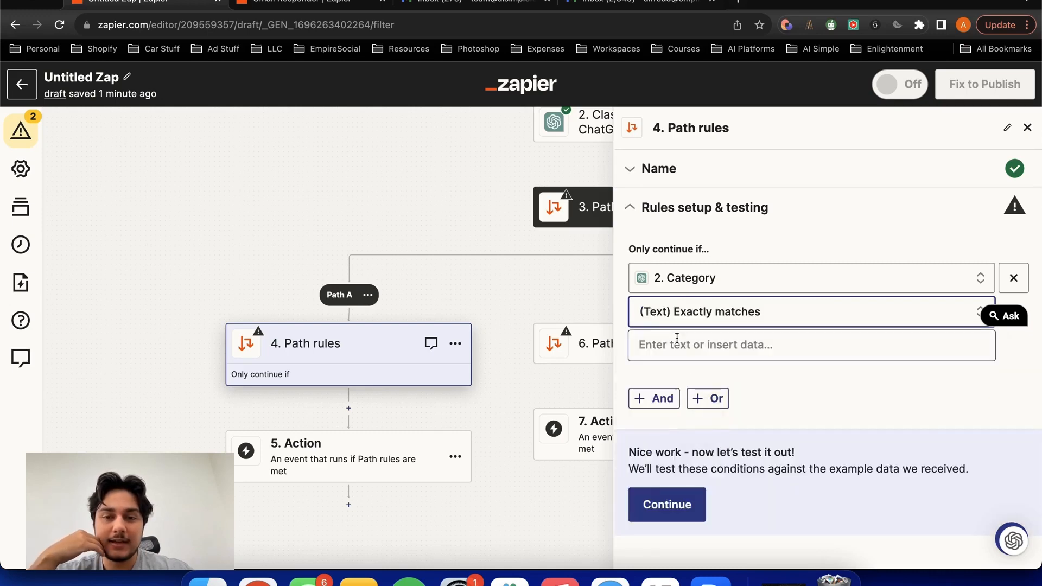
text(Login)
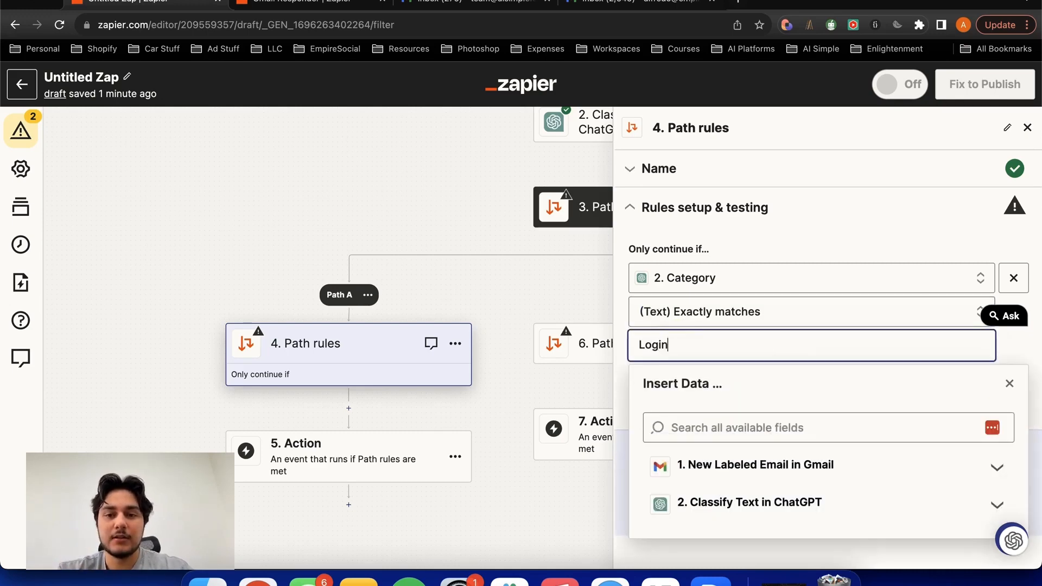
text( In)
text(fo)
click(781, 244)
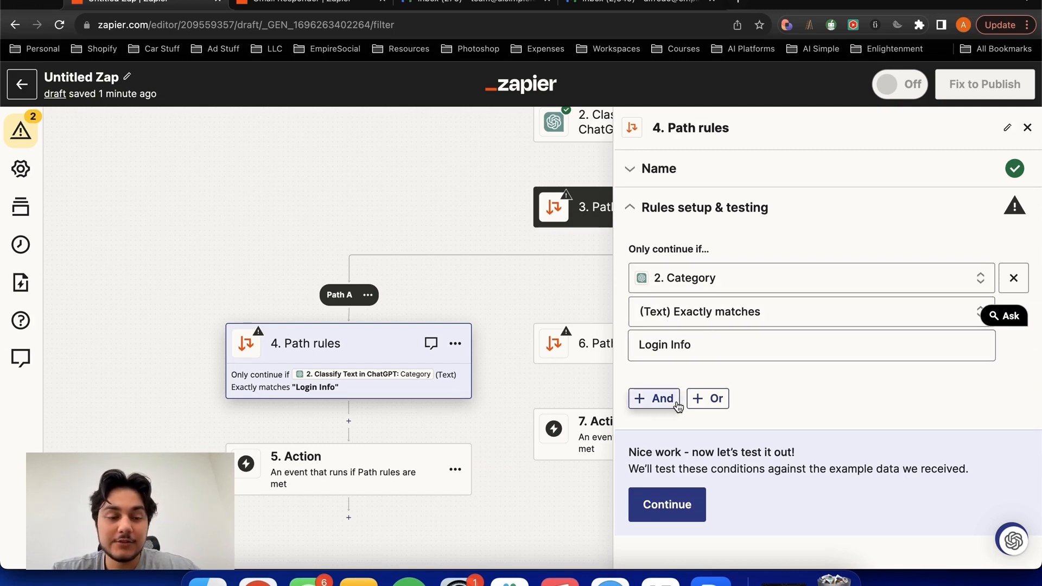
- Review the category list in the Classify Text step's action settings to check the exact category names
scroll(421, 300, right, 3)
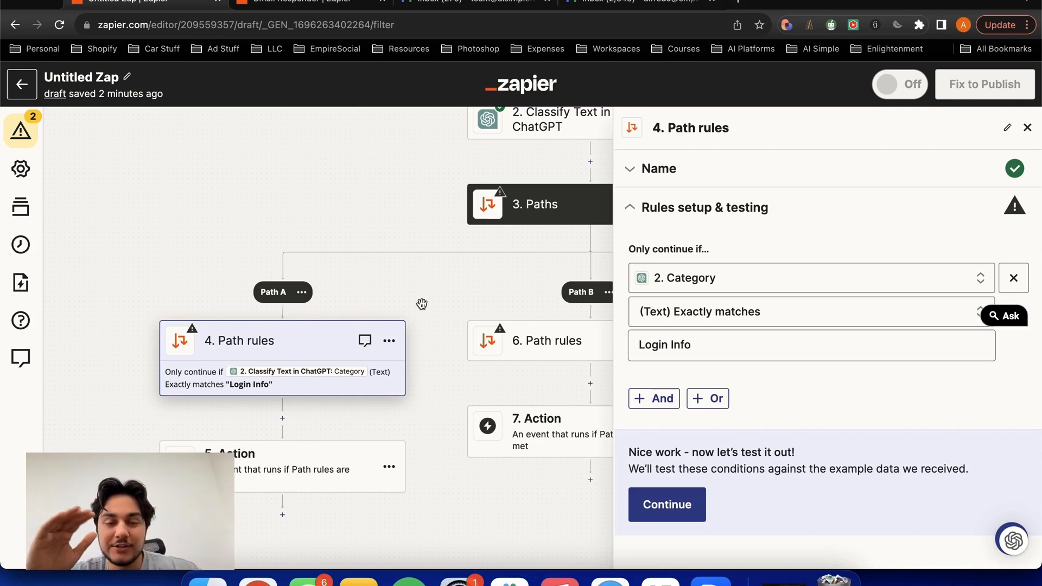
drag(461, 242, 320, 242)
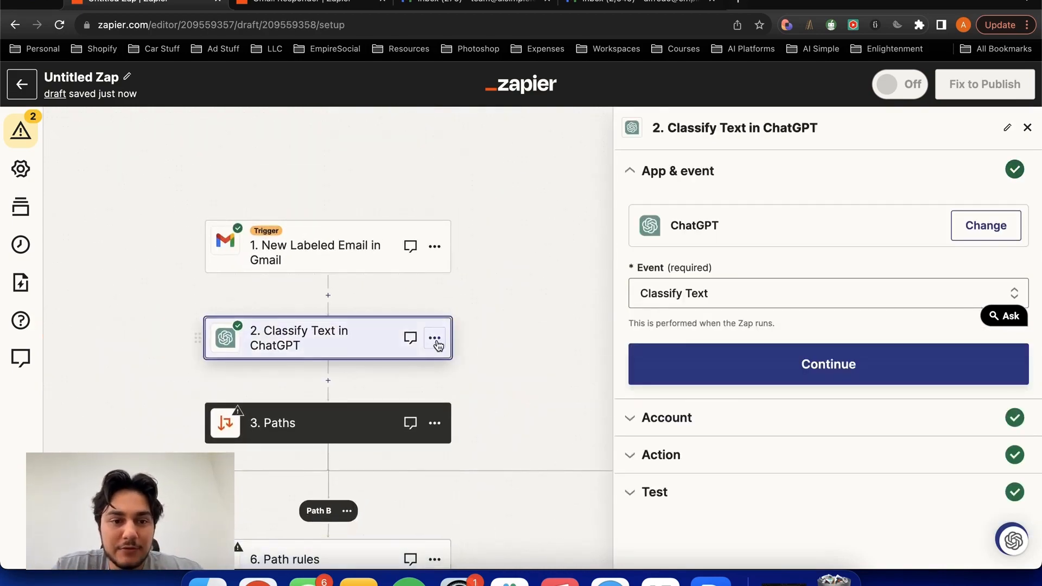
click(671, 491)
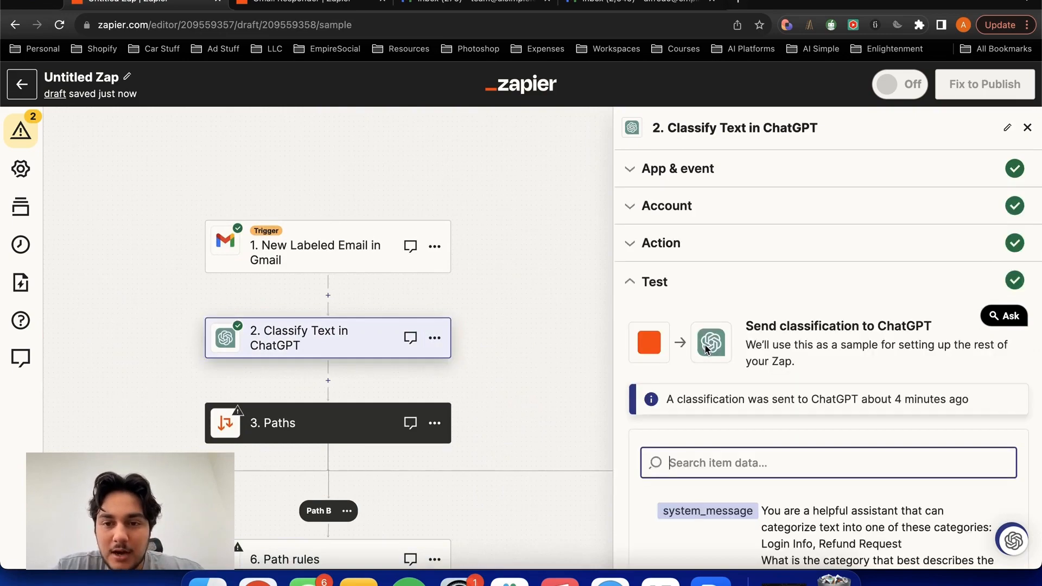
scroll(711, 325, down, 4)
scroll(671, 255, up, 3)
click(671, 208)
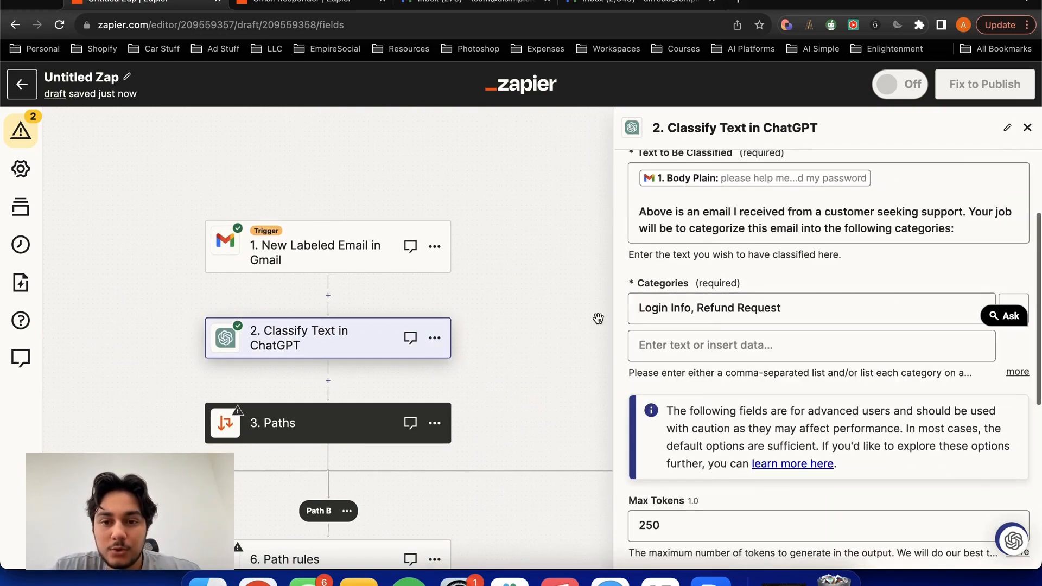
drag(529, 326, 585, 249)
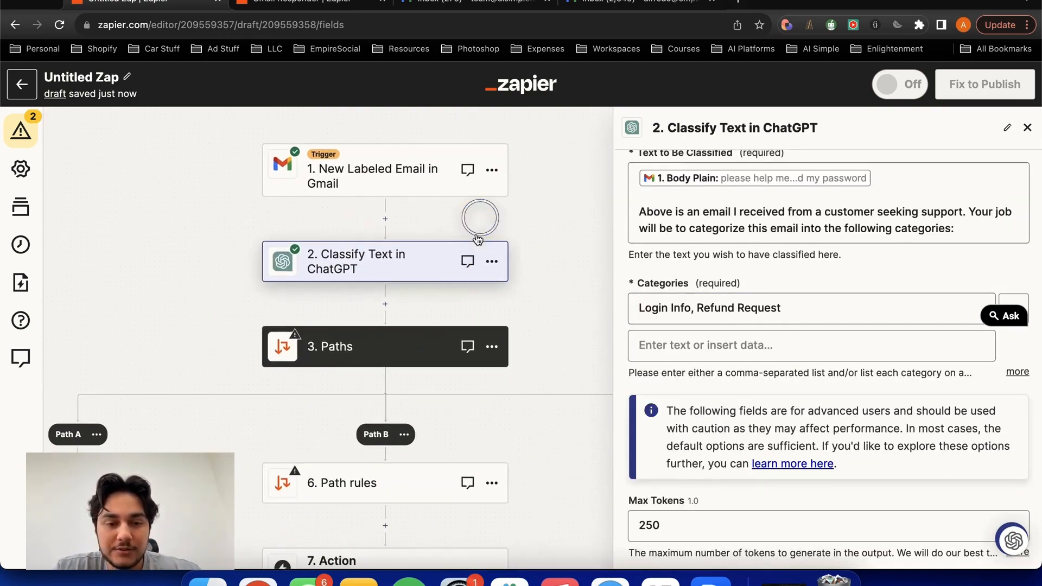
drag(190, 347, 327, 202)
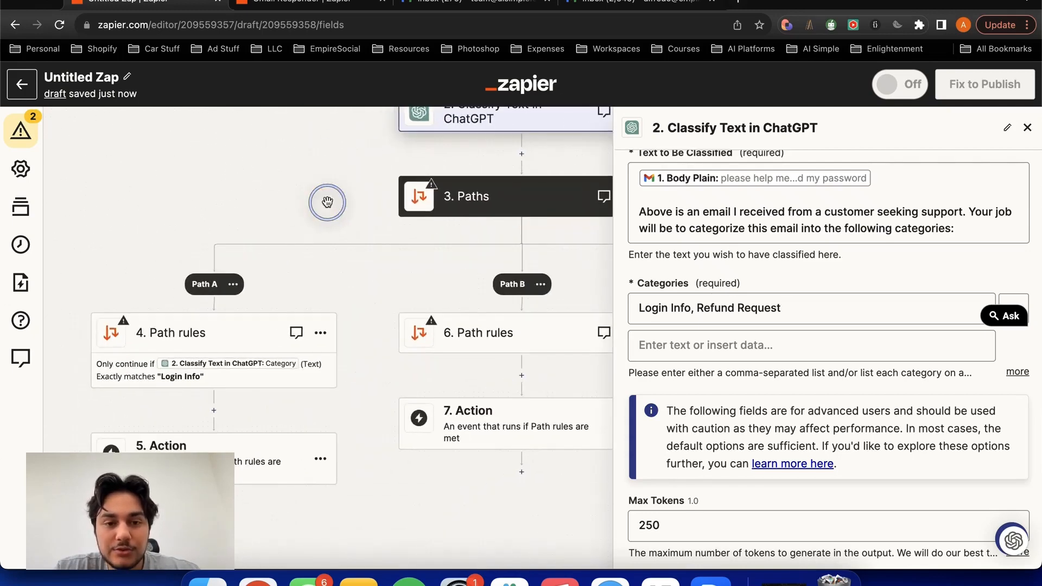
- Set the rule field for Path B to the Category output of the Classify Text step
click(489, 342)
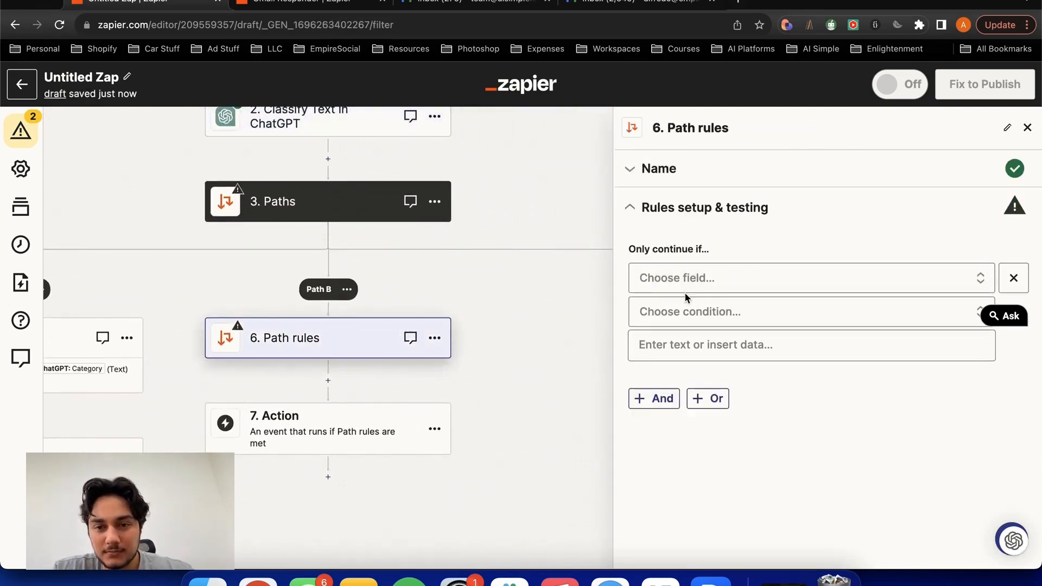
click(700, 281)
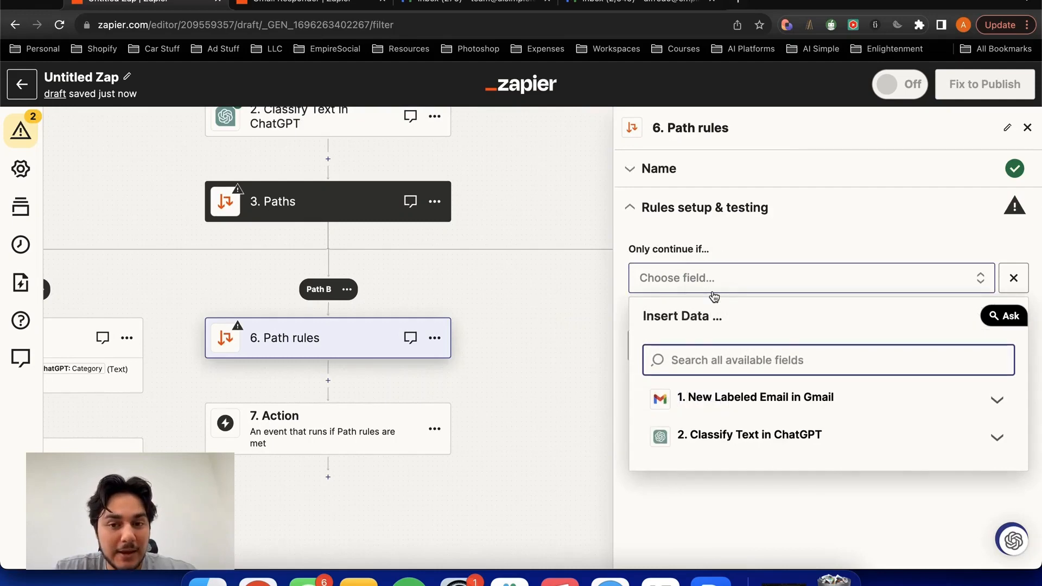
click(711, 432)
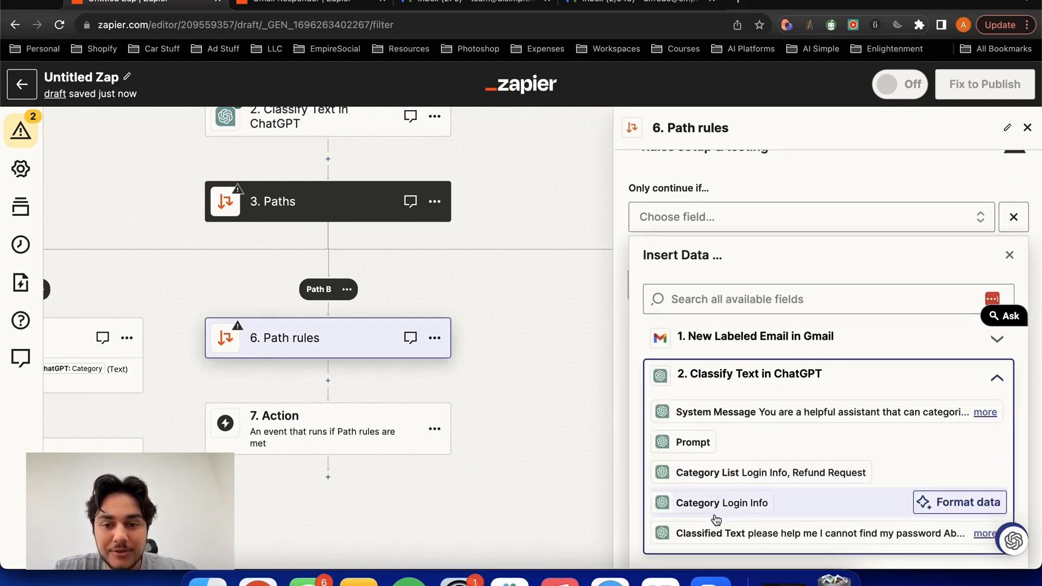
click(726, 500)
- Set Path B's condition to (Text) Contains with the value "Refund Request"
click(716, 311)
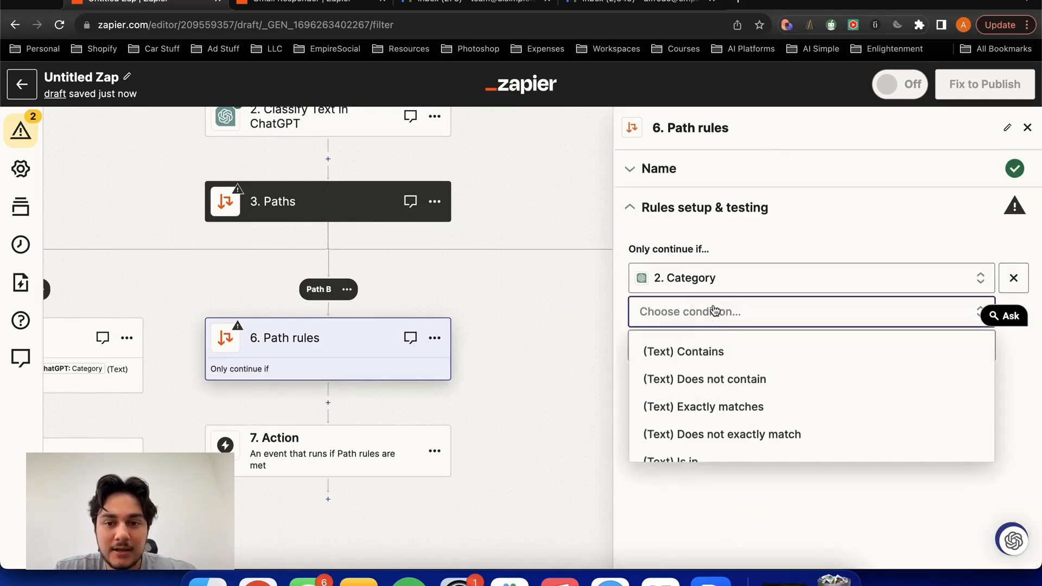
click(711, 353)
click(694, 352)
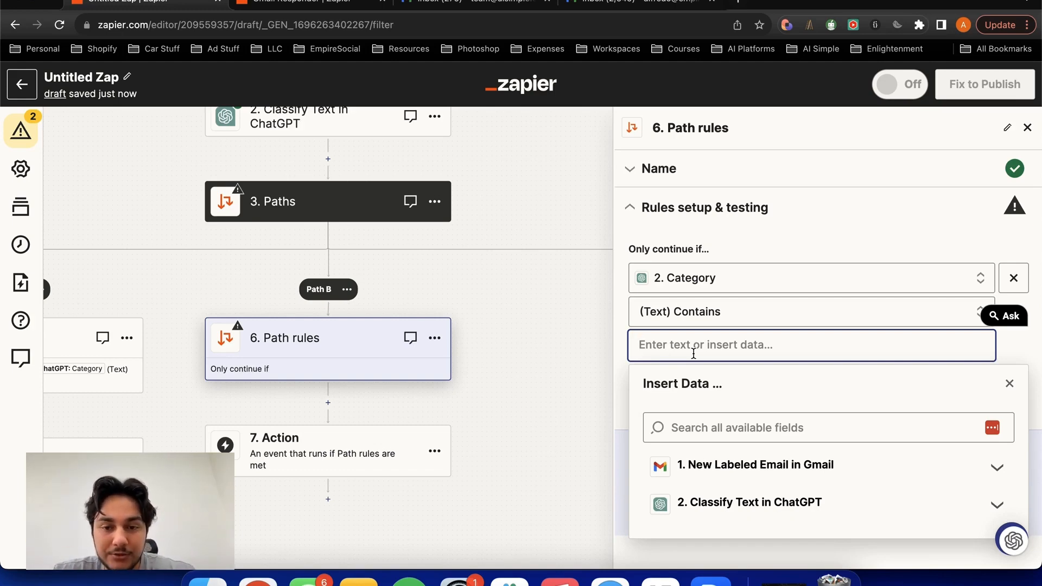
click(500, 372)
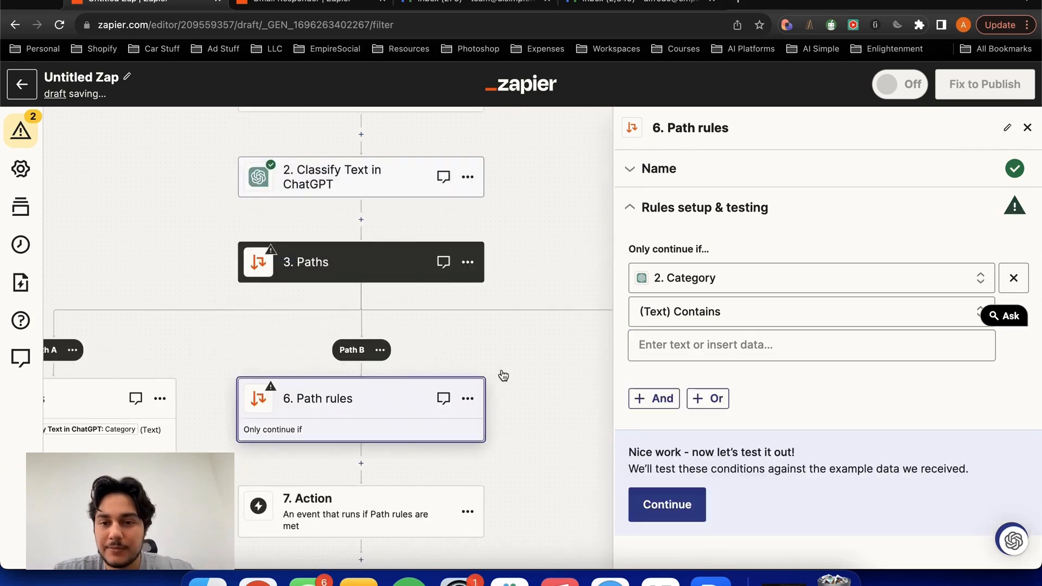
click(648, 347)
text(Refund )
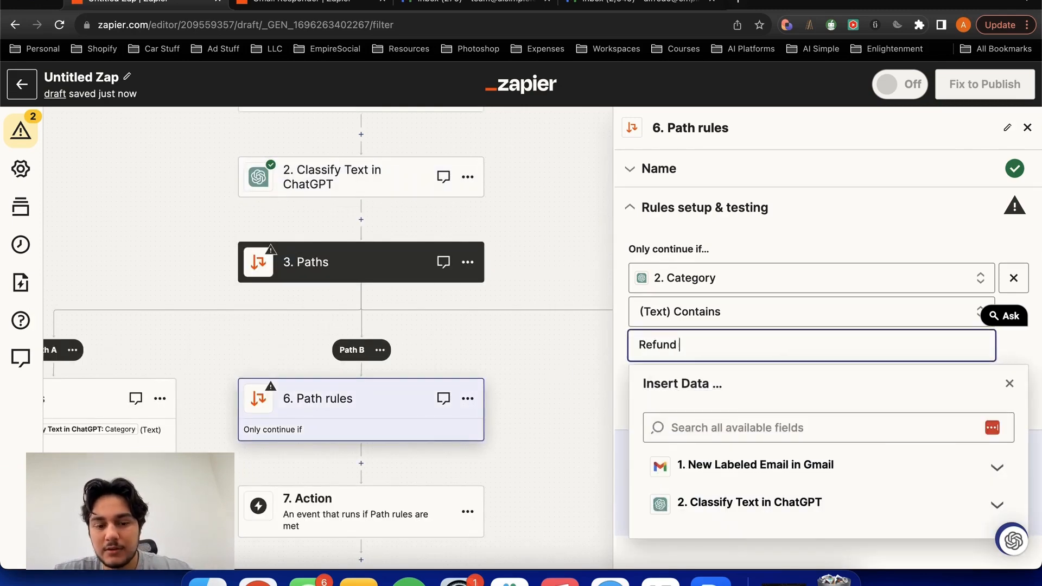
text(Reuqesst)
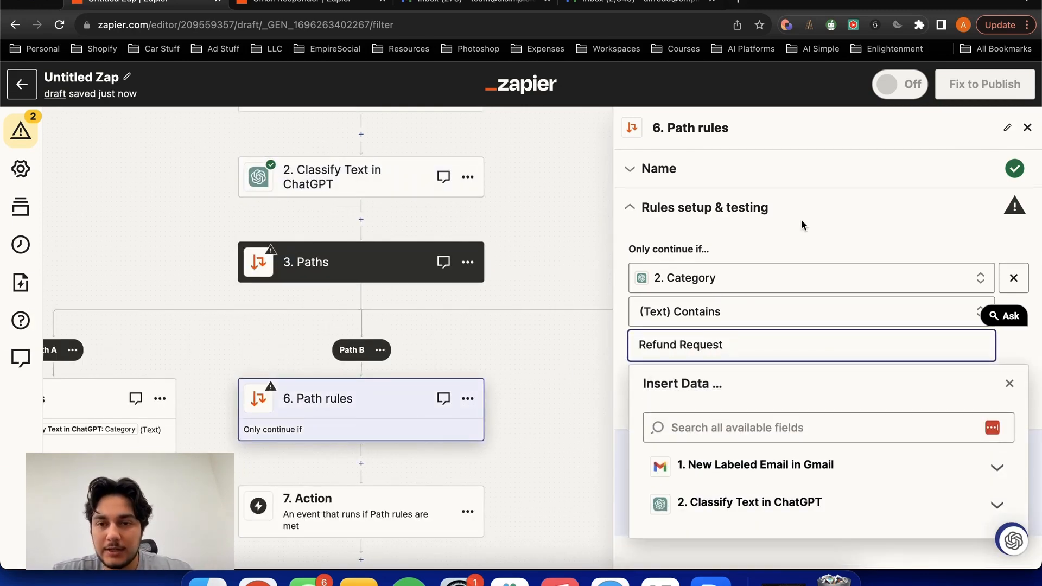
click(802, 226)
- Test Path B's rules against the example data and read the result
click(665, 499)
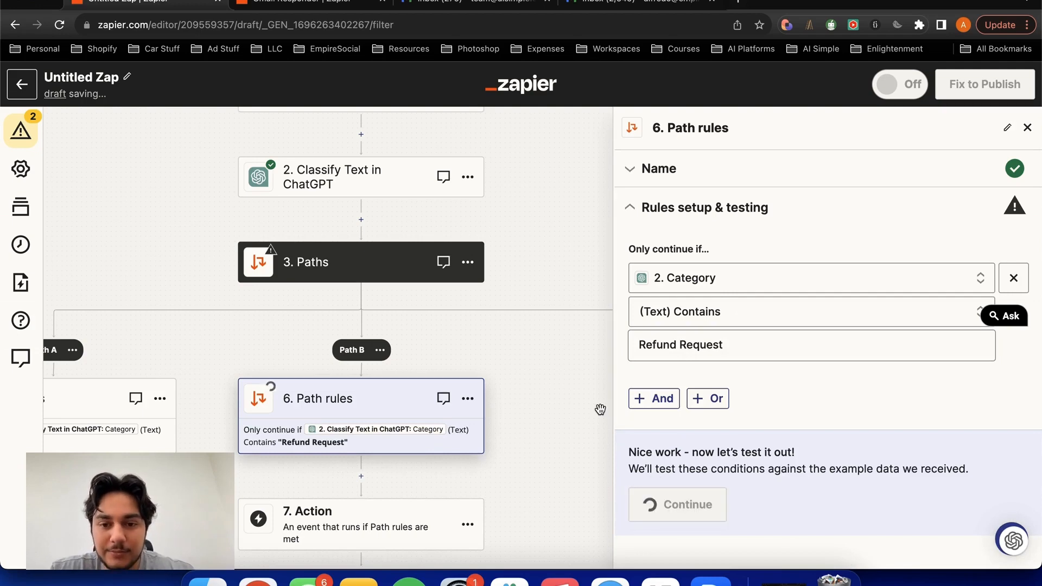
scroll(541, 395, down, 5)
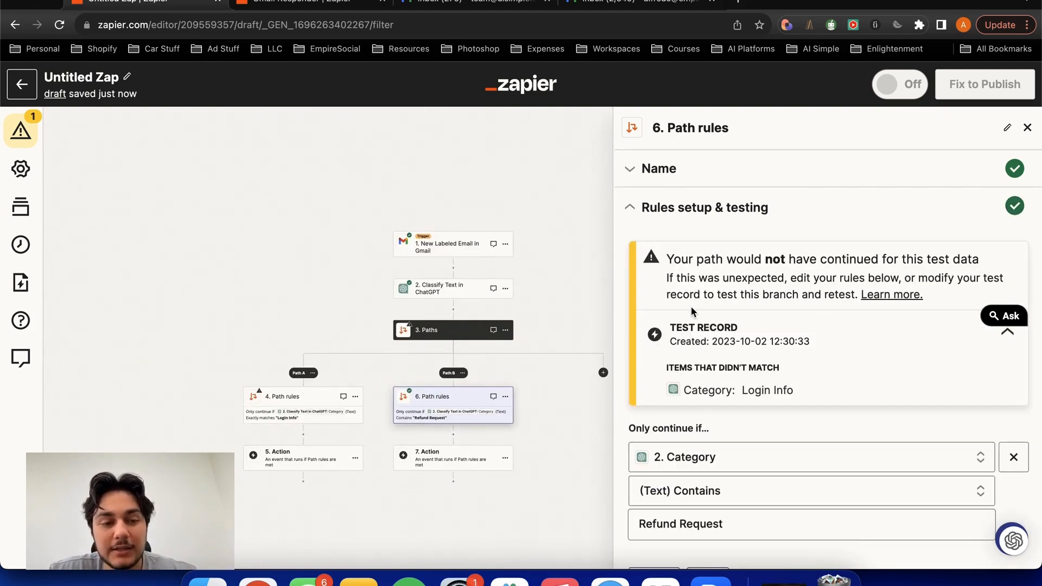
drag(666, 259, 834, 253)
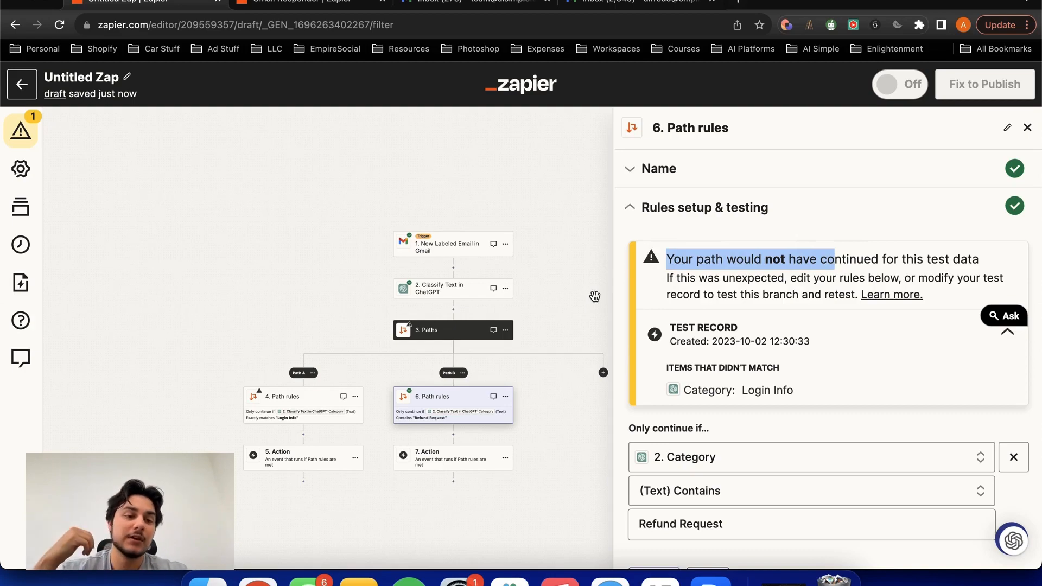
- Switch to Gmail, open the email under the Help Needed label and compare its text with Path B's test result in Zapier
click(467, 3)
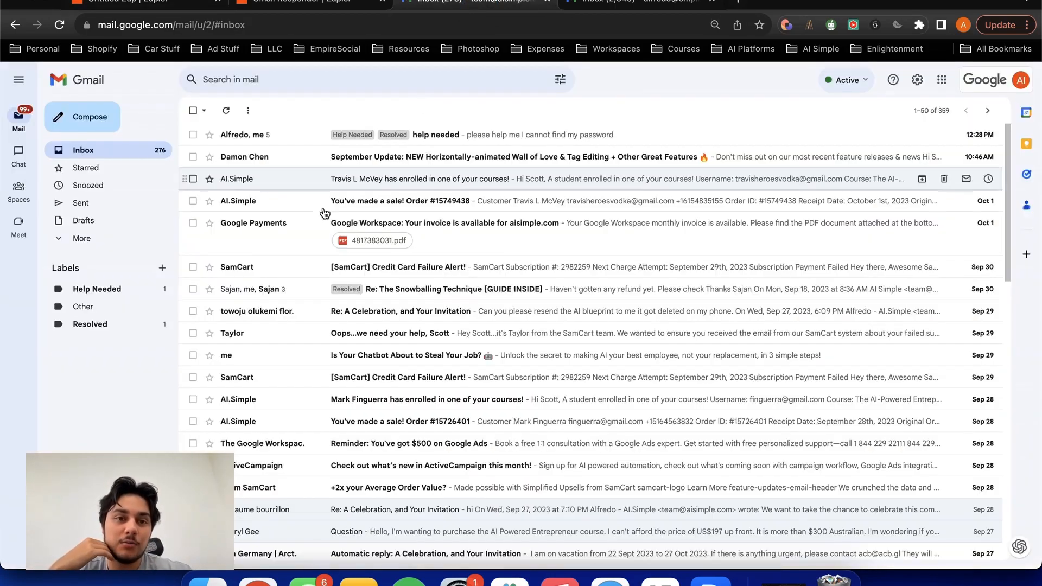
click(95, 289)
click(413, 166)
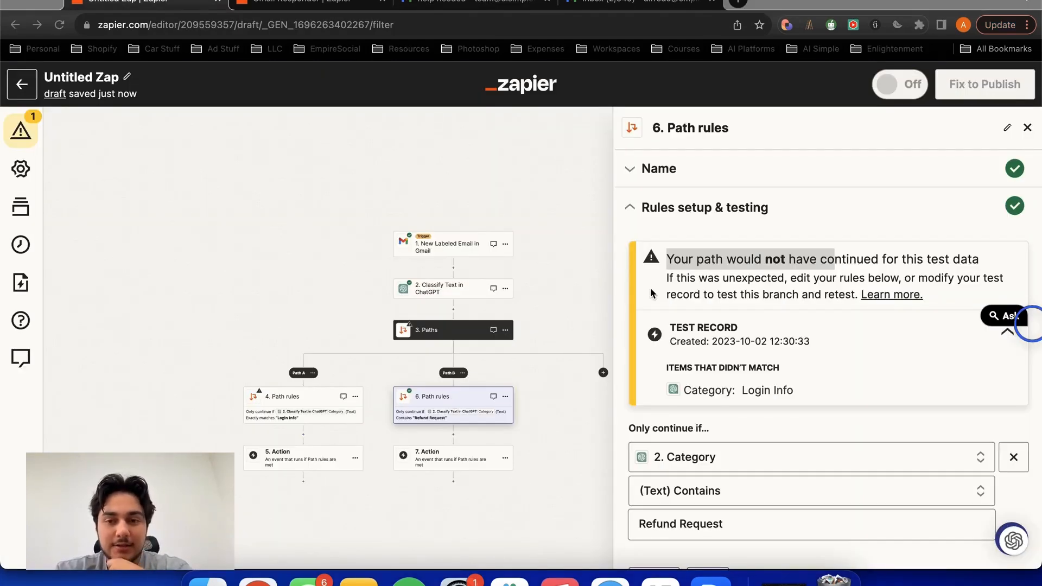
click(668, 261)
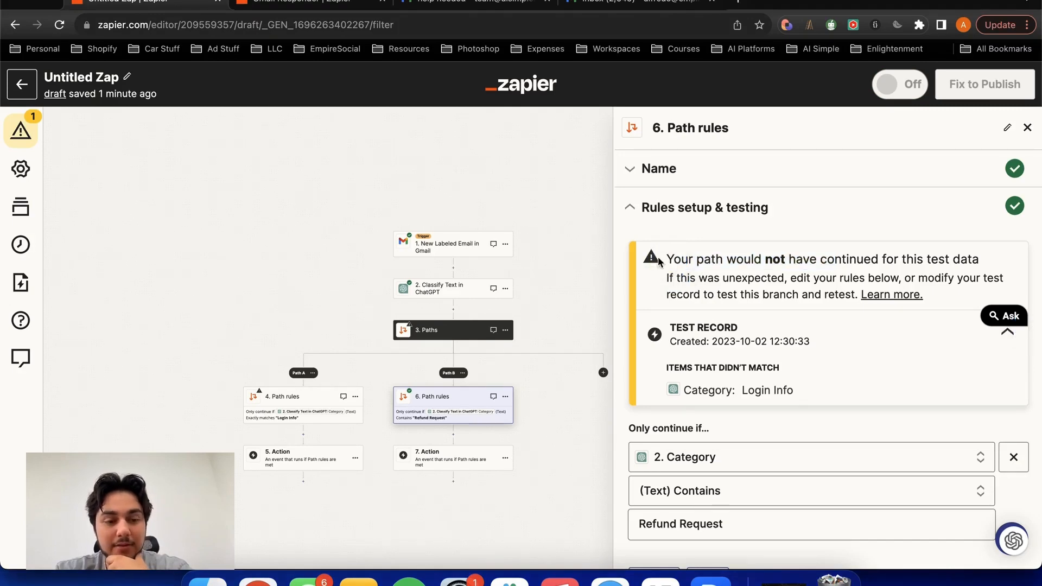
drag(672, 259, 774, 264)
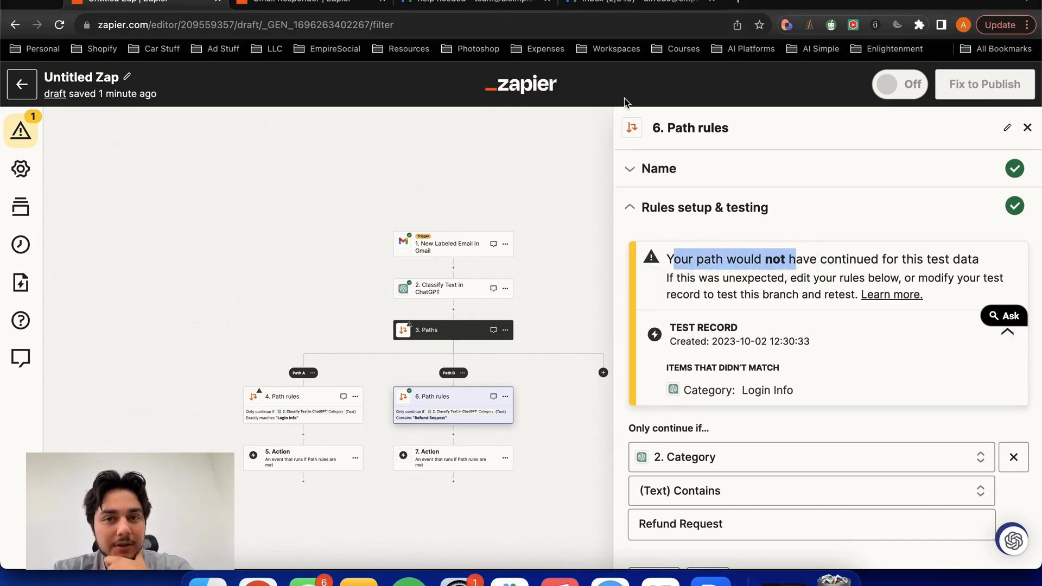
click(494, 2)
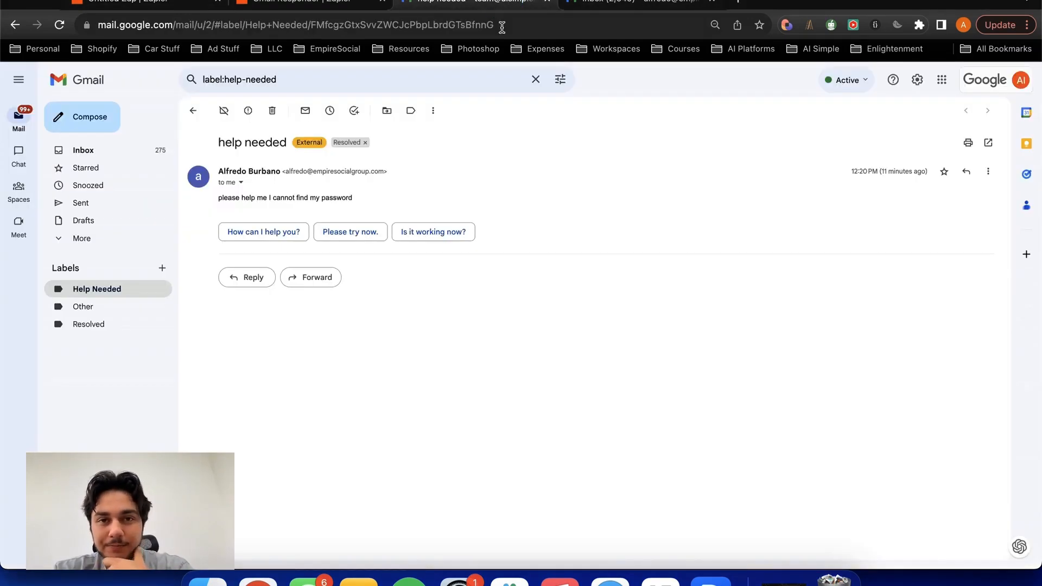
triple_click(353, 197)
click(155, 5)
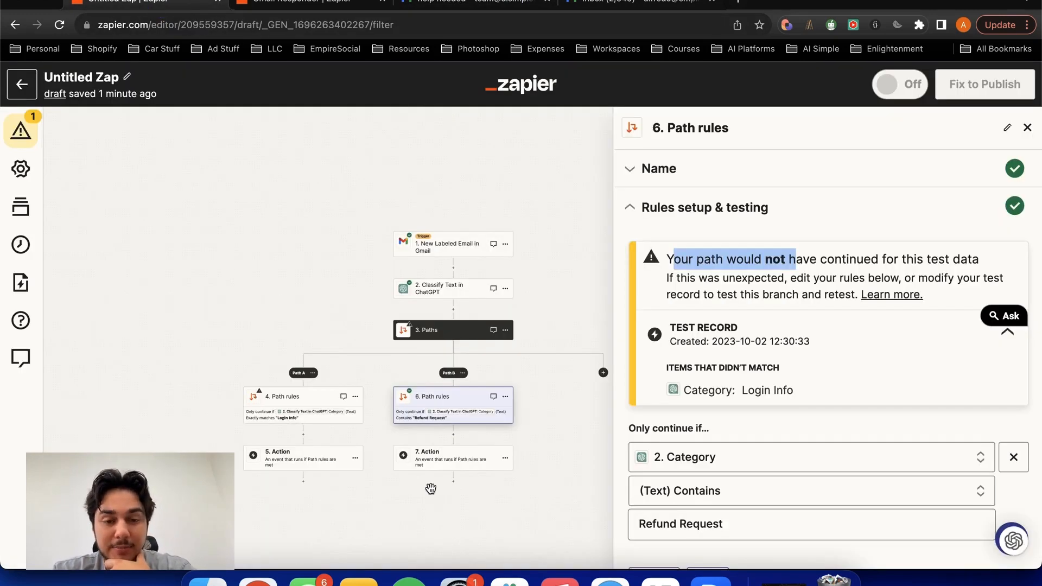
- Test Path A's rules against the example data and read the result
click(295, 419)
click(678, 506)
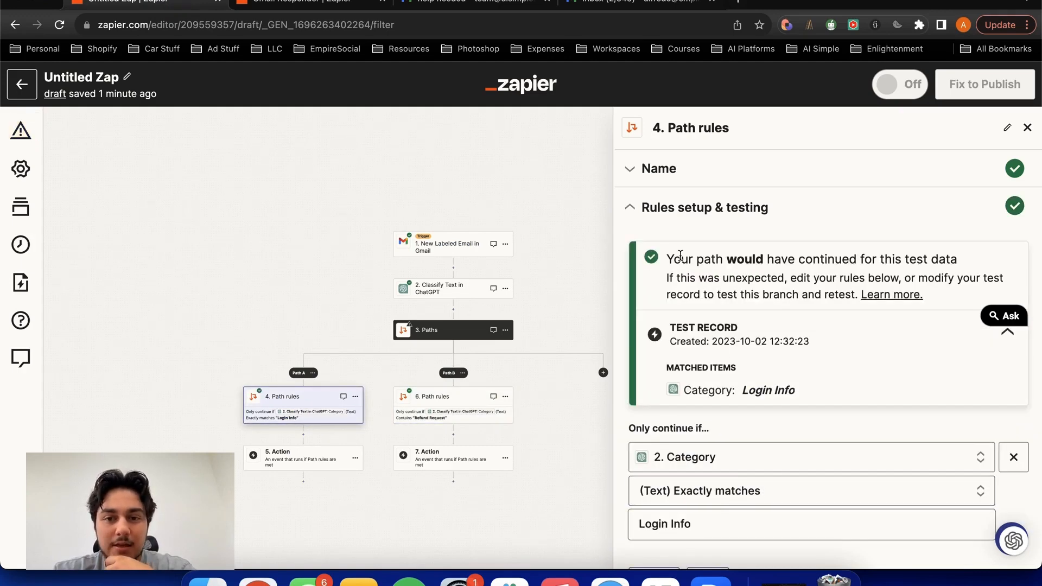
drag(668, 256, 865, 252)
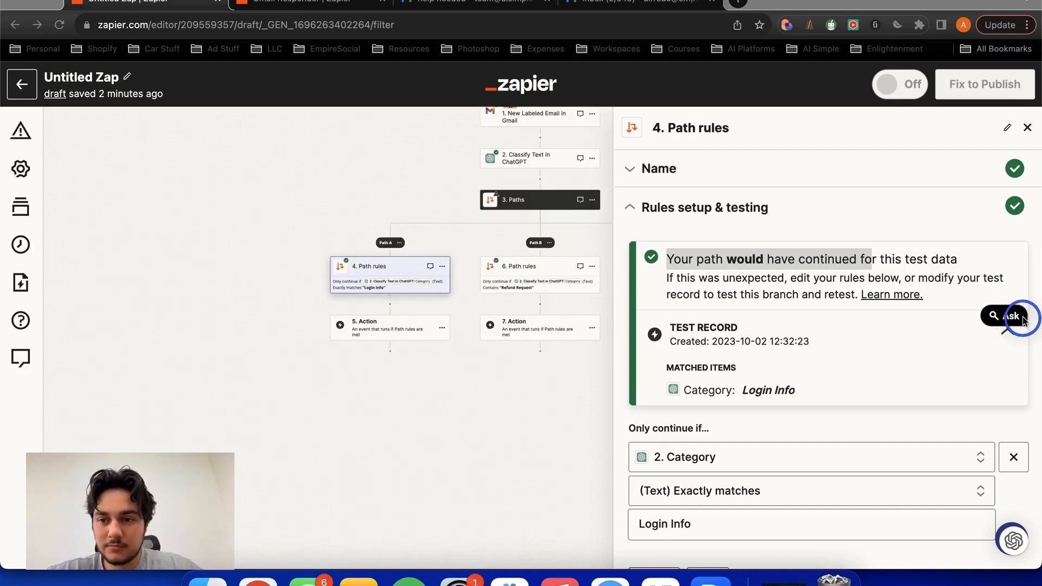
click(522, 382)
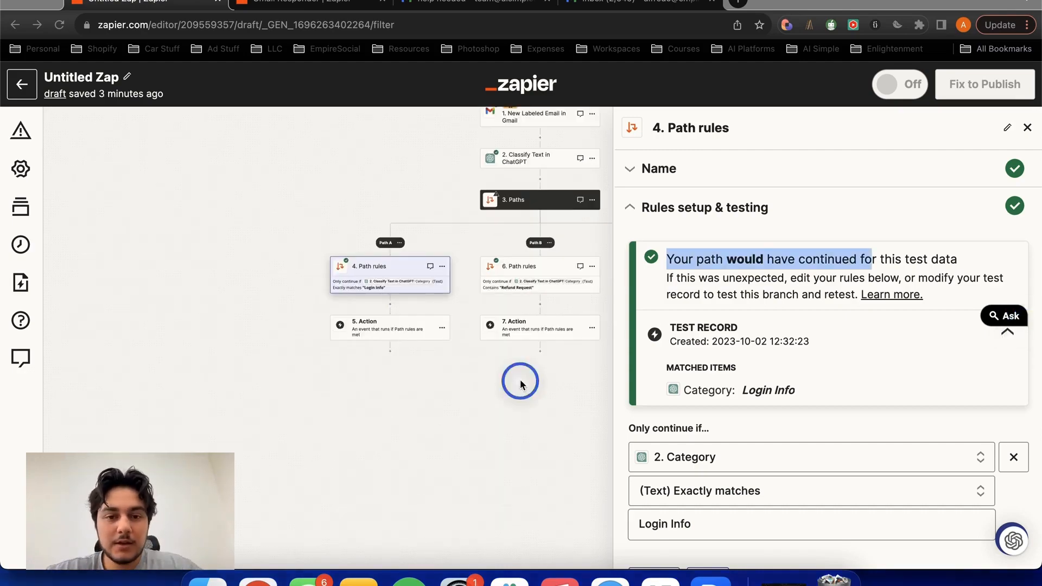
click(367, 334)
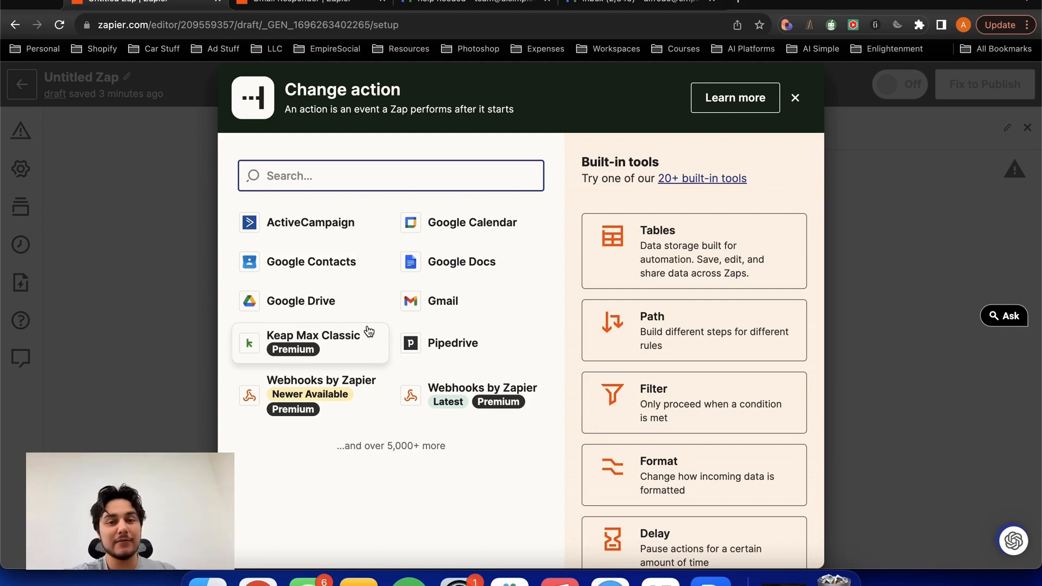
click(793, 98)
drag(620, 149, 588, 226)
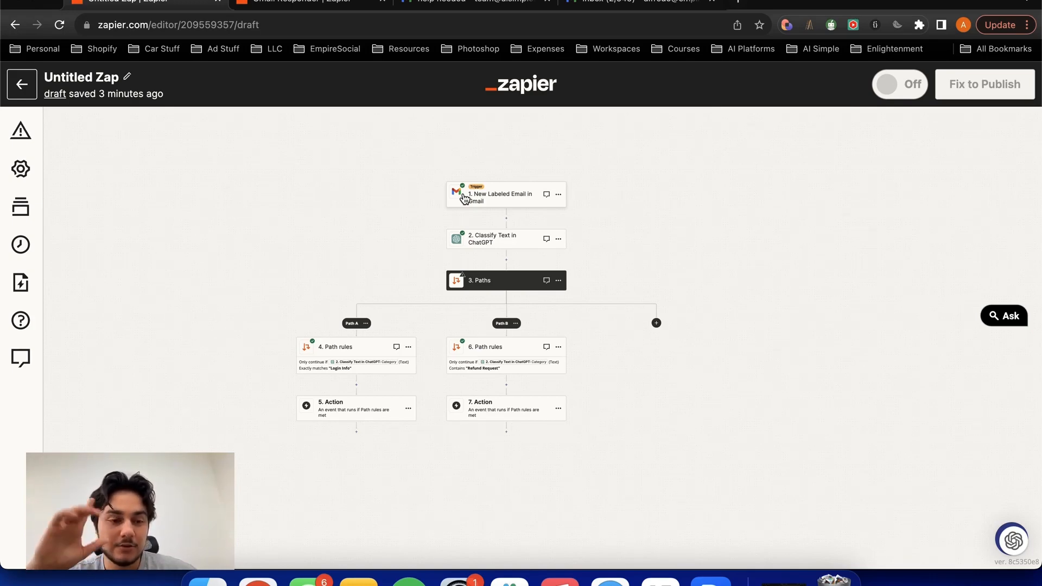
drag(334, 247, 354, 218)
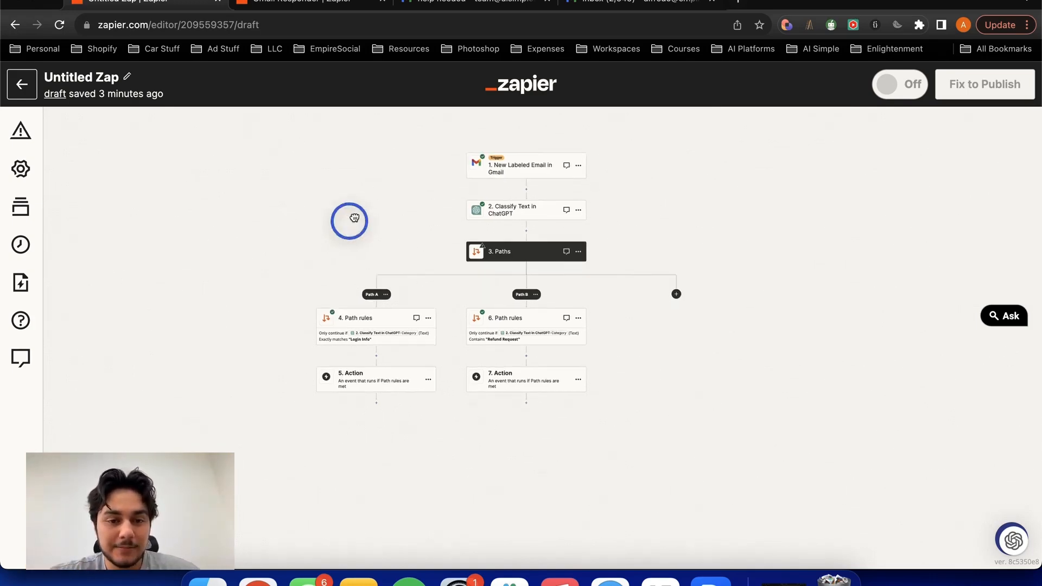
- Choose Gmail as the app for Path A's empty action step
click(374, 378)
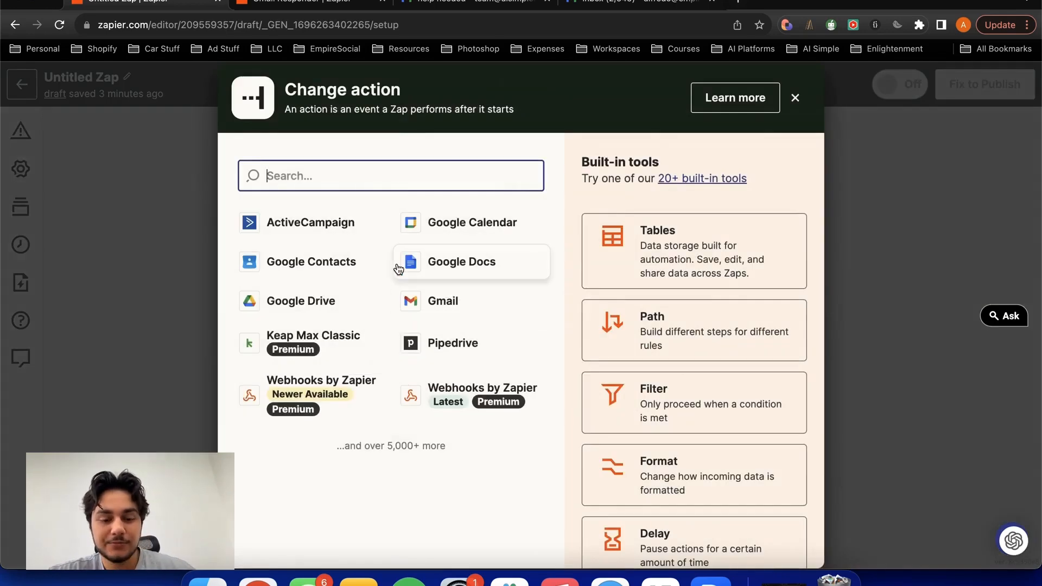
text(gmail)
click(287, 228)
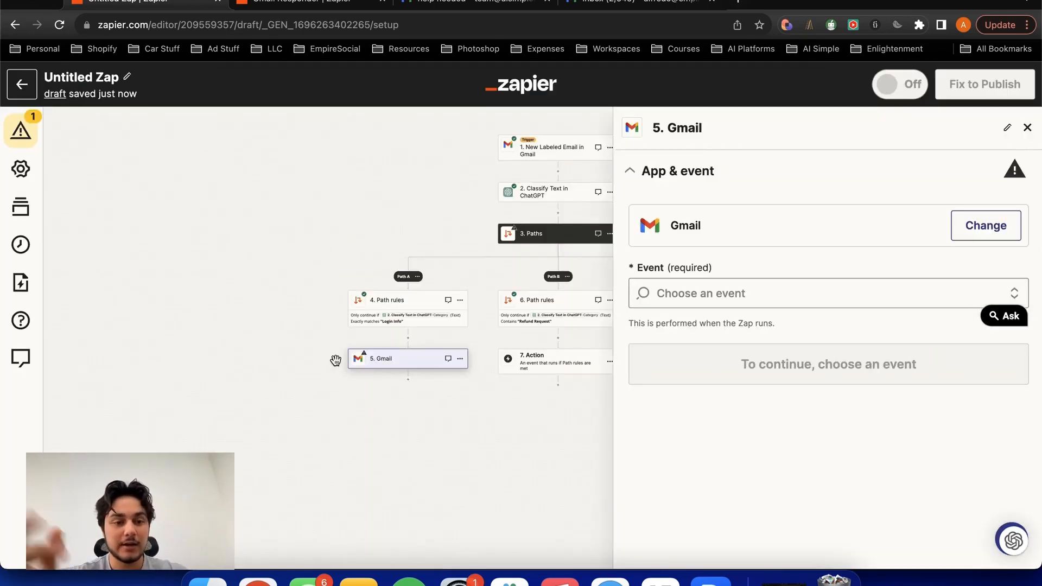
- Set the Path A Gmail step's event to Send Email and continue with the connected Gmail account
click(837, 294)
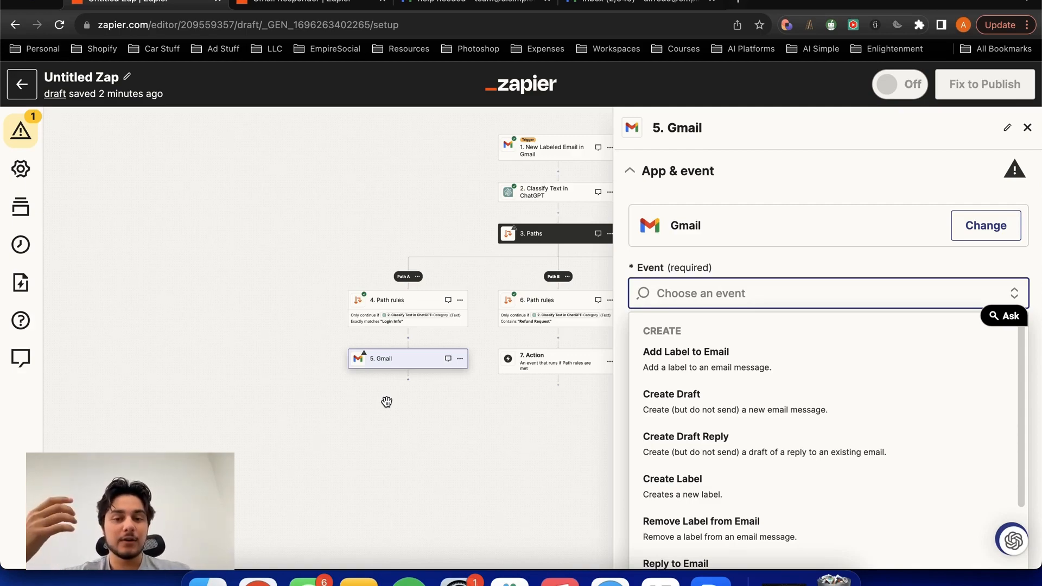
scroll(699, 415, down, 3)
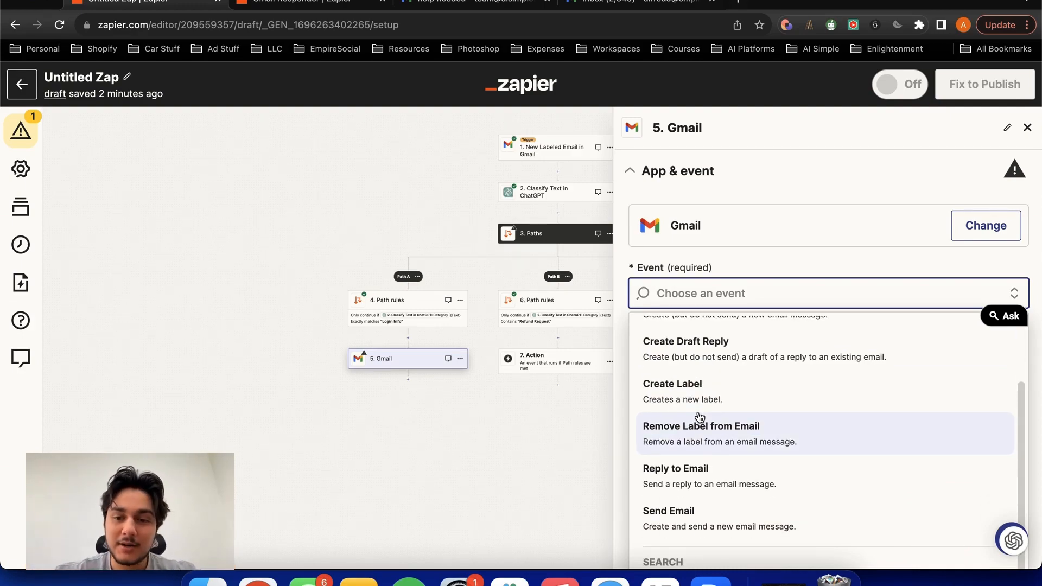
scroll(699, 415, down, 1)
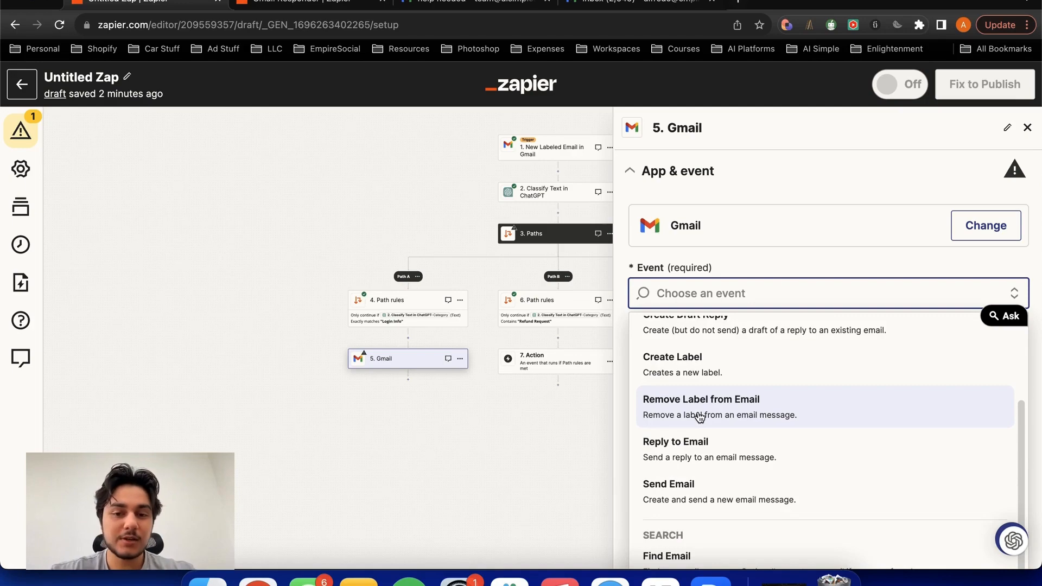
click(699, 495)
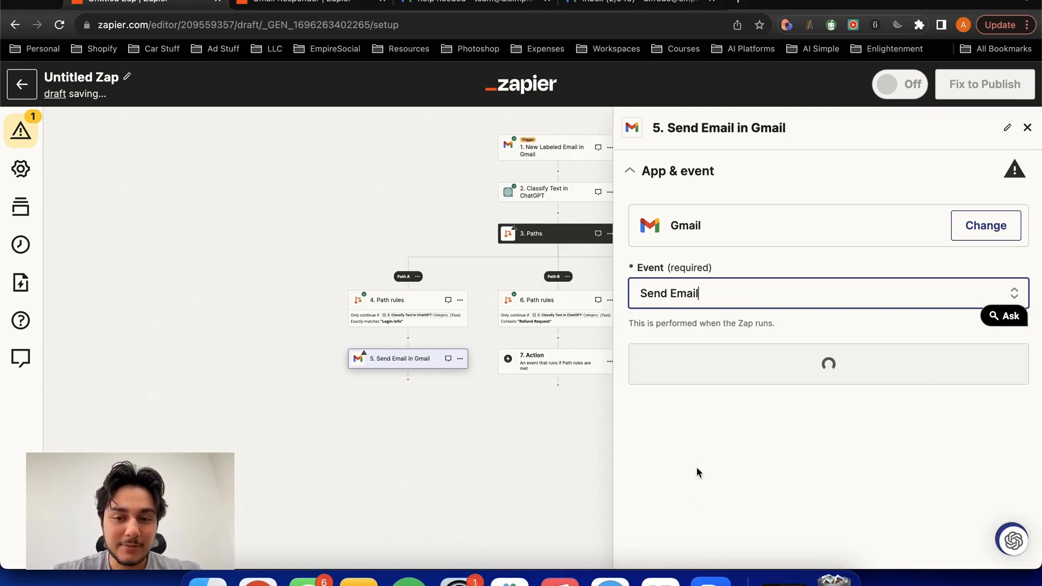
click(691, 293)
scroll(733, 491, down, 2)
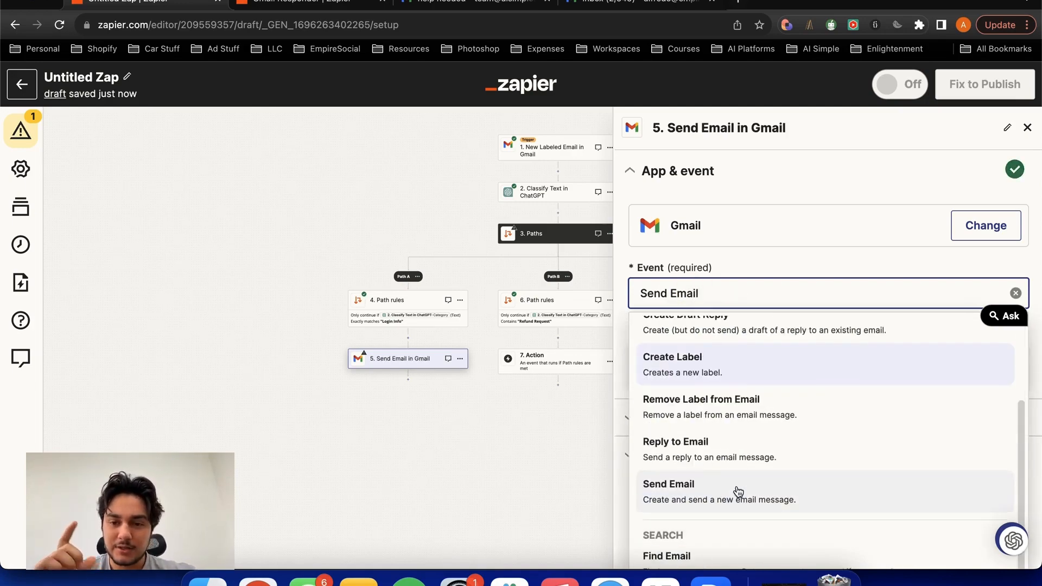
click(699, 495)
click(765, 362)
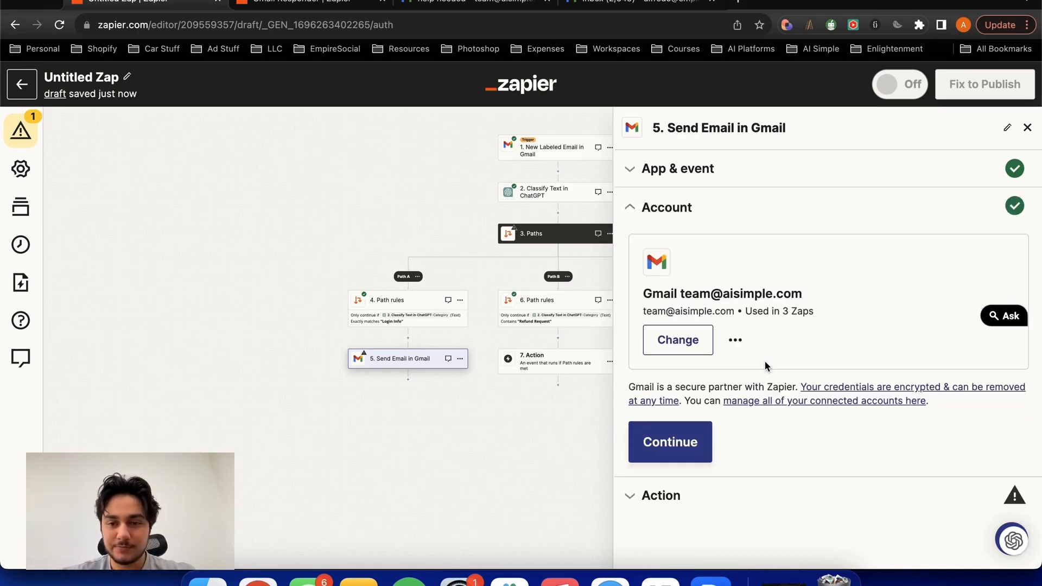
click(643, 459)
- Map the email's To field to the From Email value of the New Labeled Email trigger
click(712, 309)
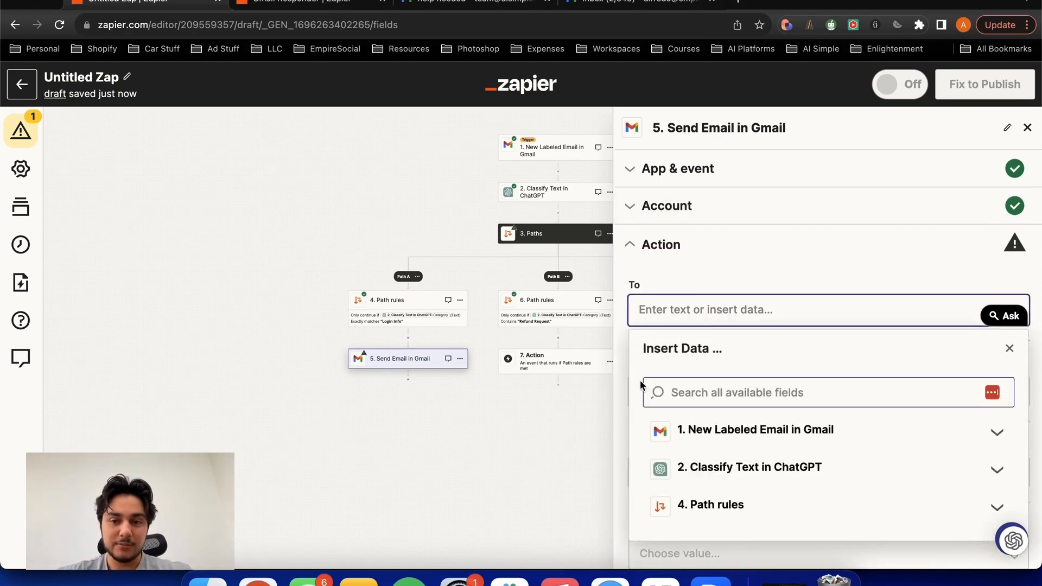
click(732, 441)
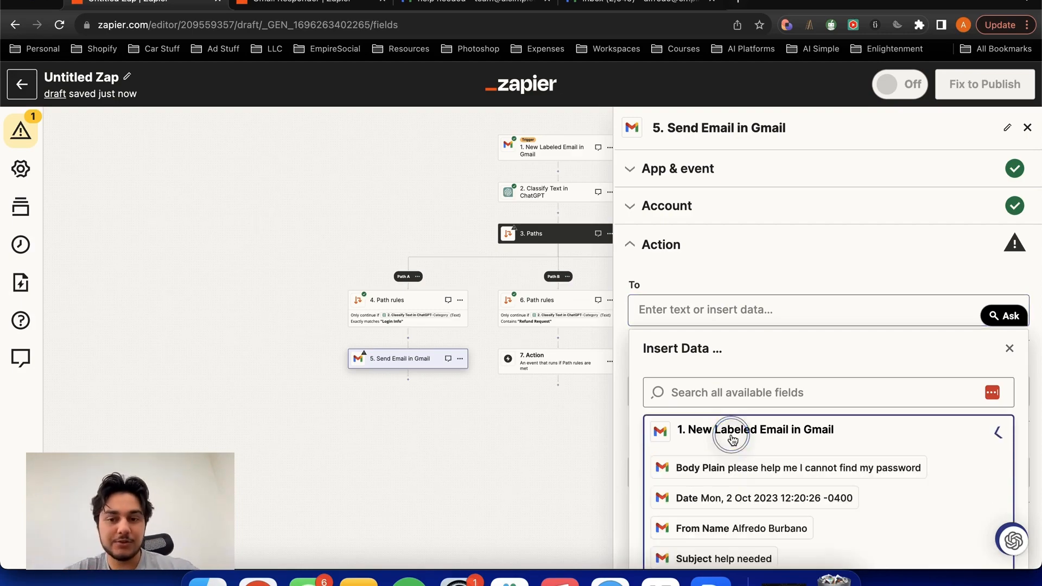
scroll(732, 429, down, 3)
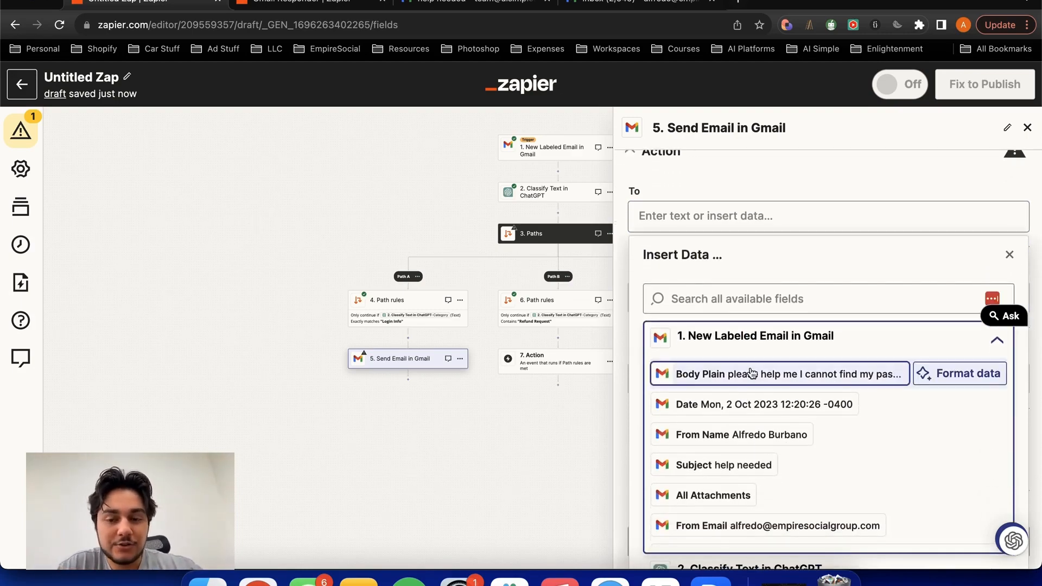
scroll(751, 373, down, 4)
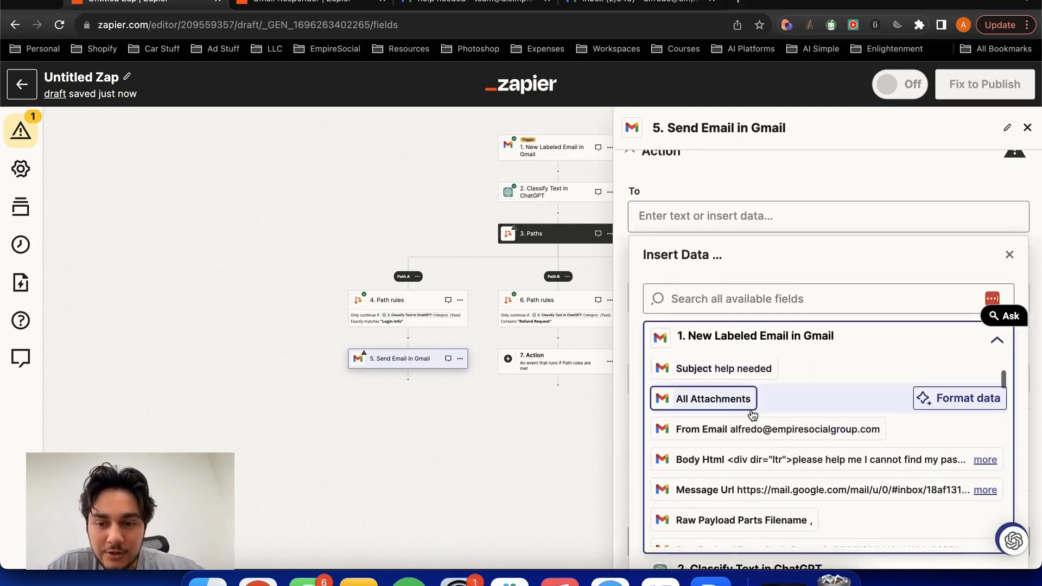
click(760, 430)
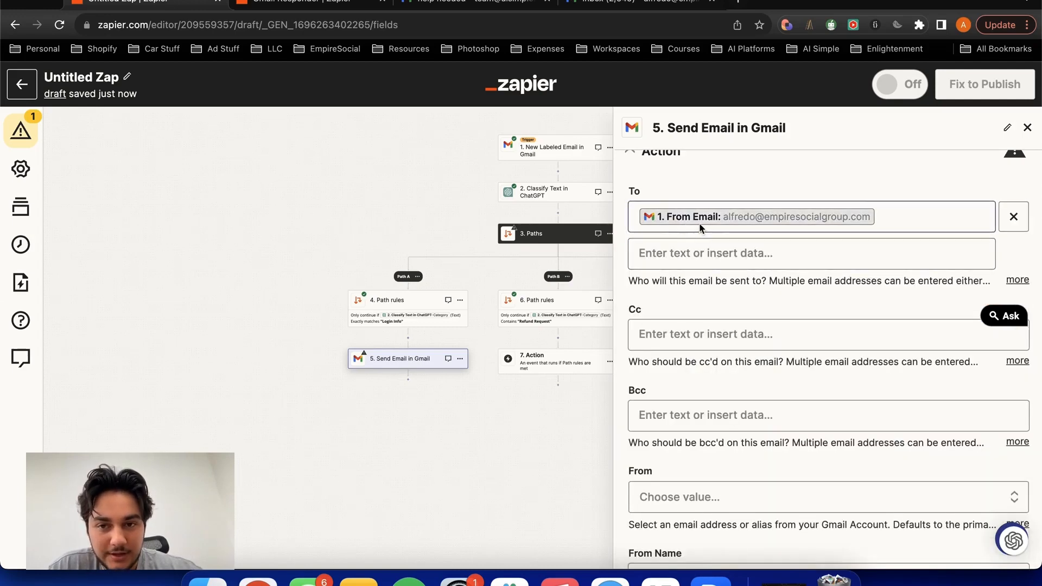
drag(630, 282, 766, 279)
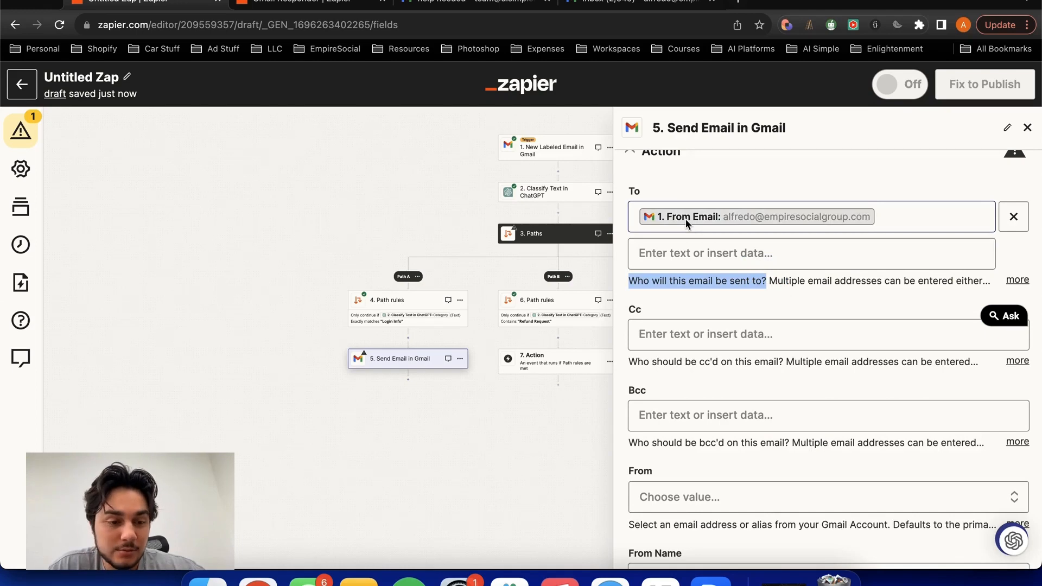
click(734, 311)
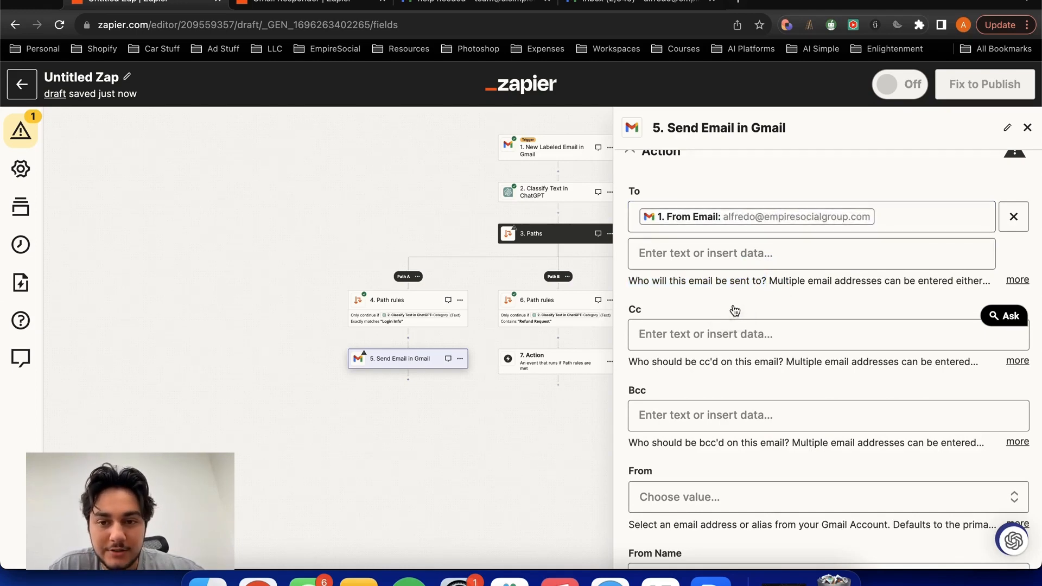
- Set the email's From field to the connected account's team address
scroll(733, 312, down, 3)
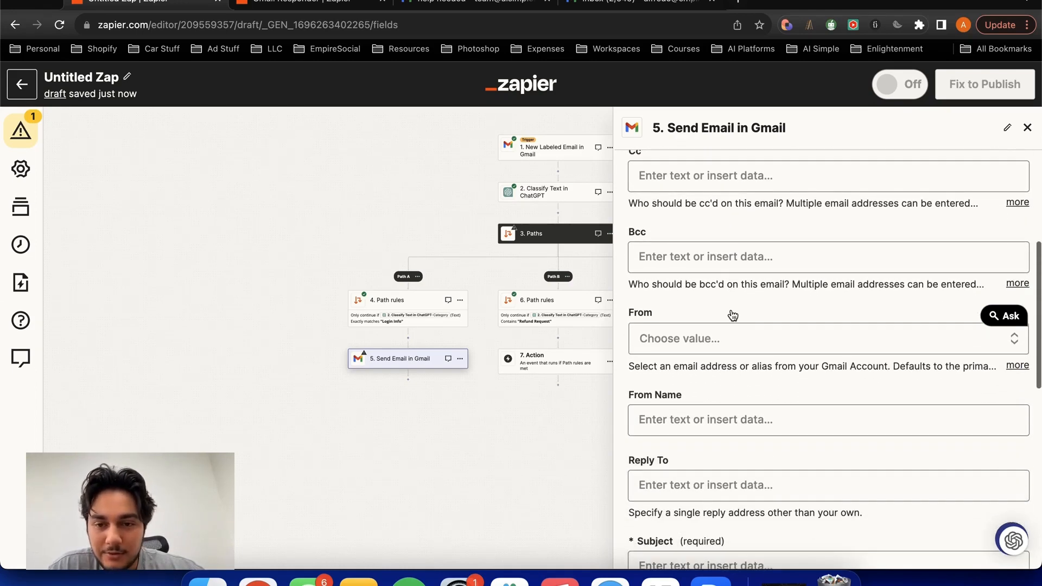
scroll(732, 314, down, 1)
click(721, 283)
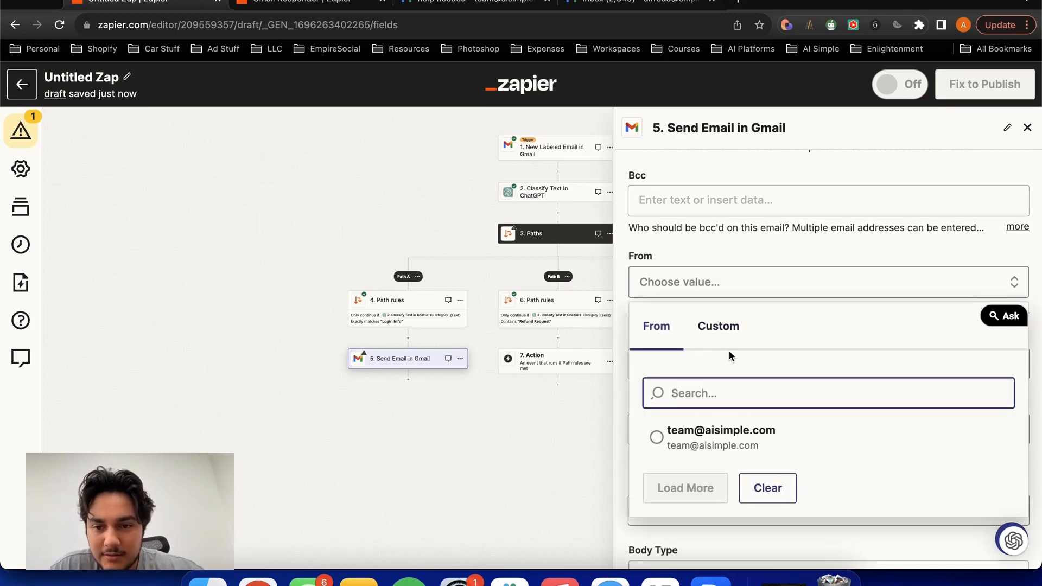
click(721, 434)
- Map the email's required Subject field to the Subject value of the New Labeled Email trigger
scroll(682, 285, down, 2)
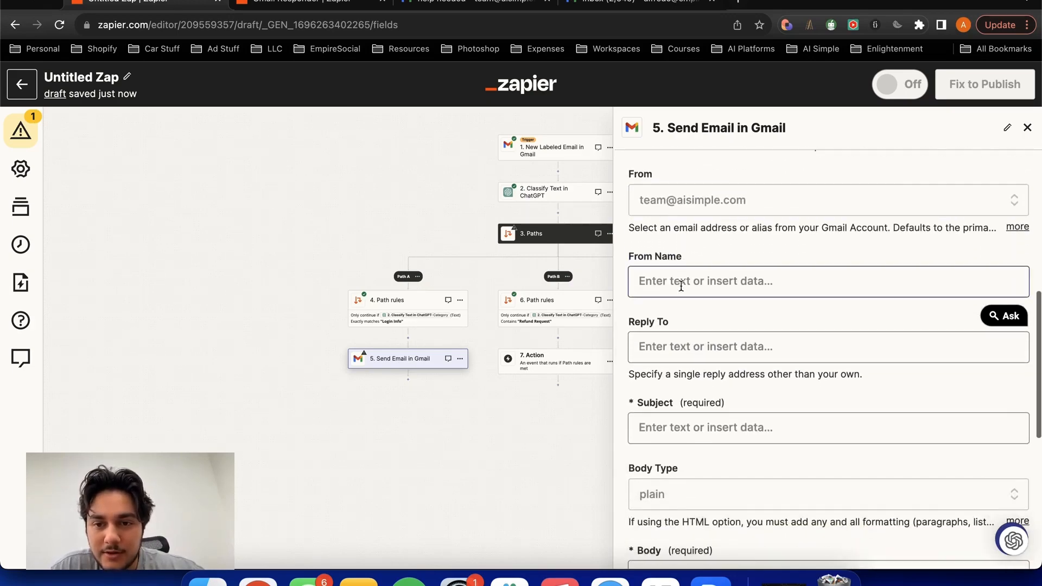
scroll(673, 288, down, 1)
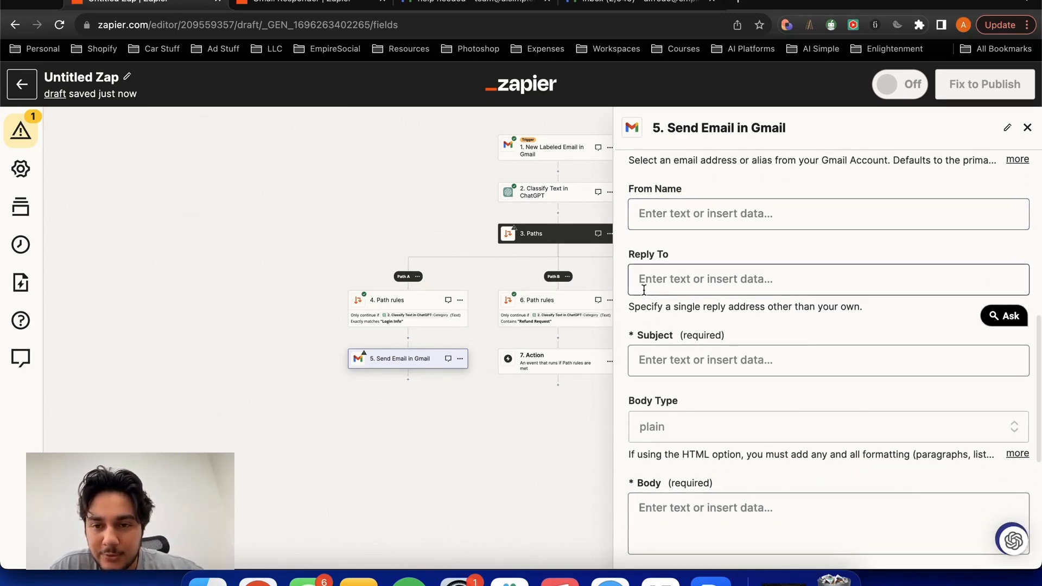
scroll(644, 293, down, 2)
click(645, 308)
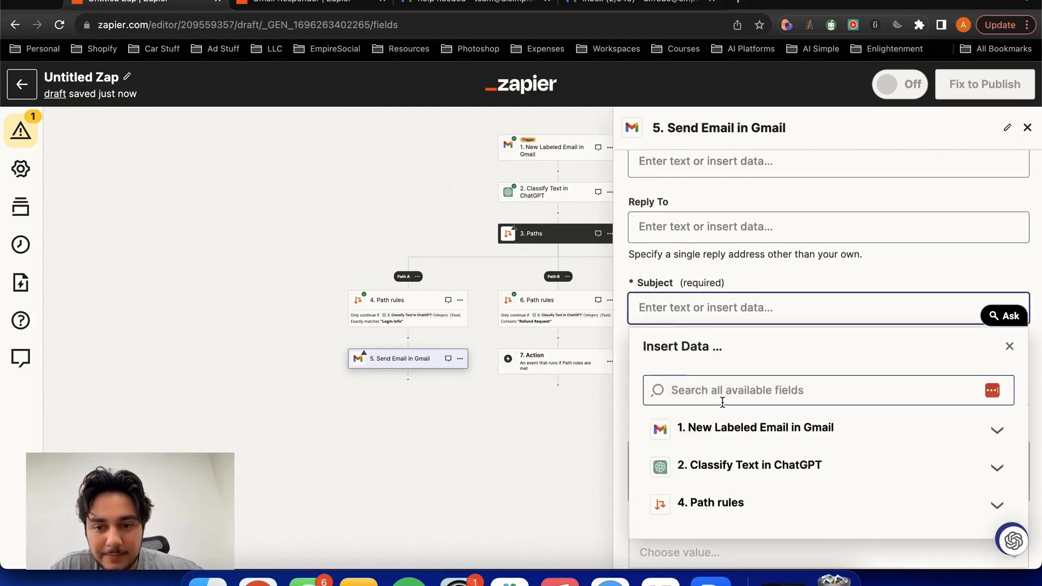
click(750, 430)
scroll(751, 453, down, 3)
scroll(752, 454, up, 3)
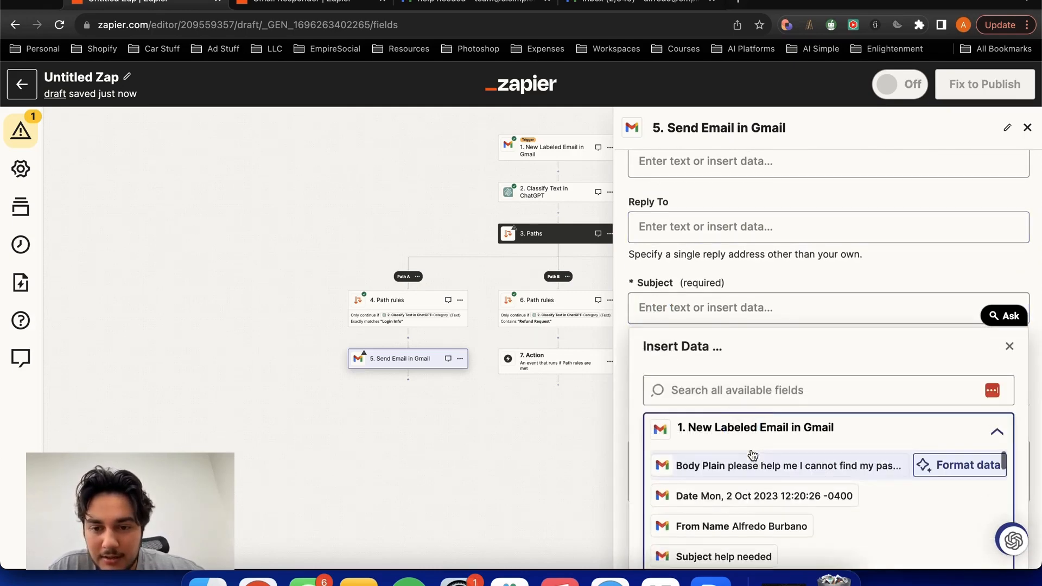
scroll(741, 369, down, 5)
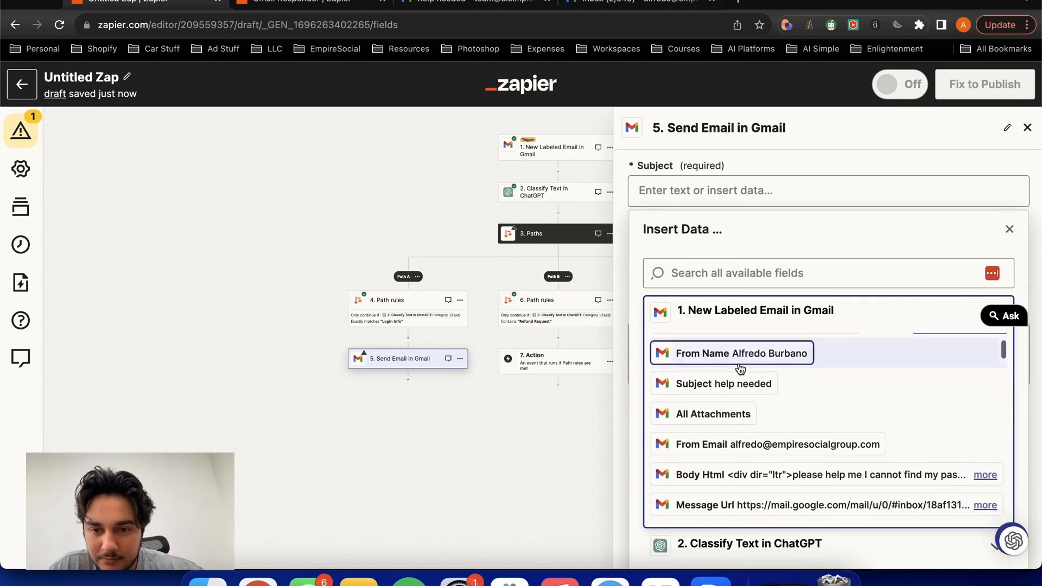
click(727, 383)
click(761, 173)
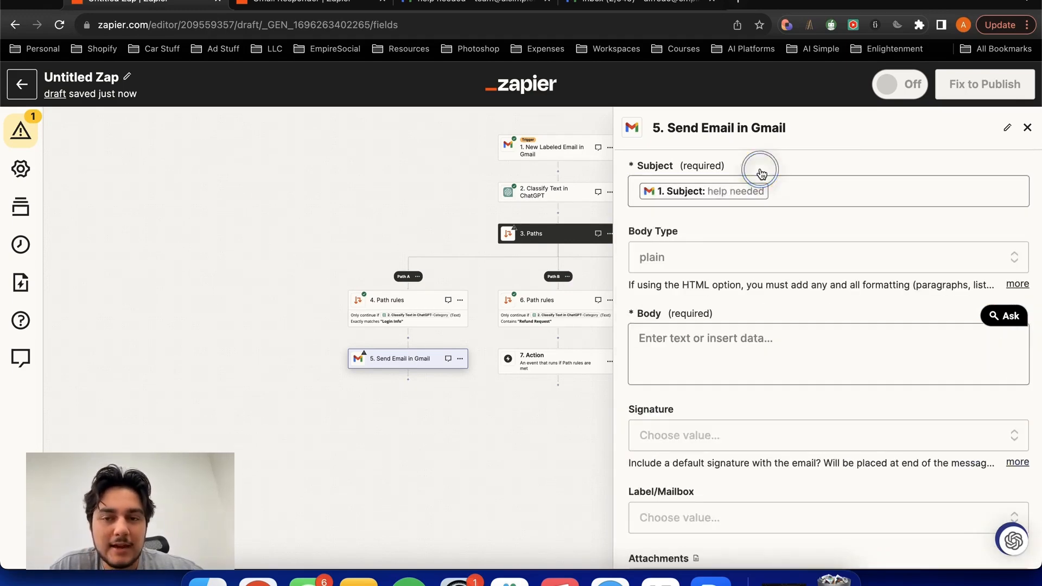
- Review the Body Type options, keeping plain, and open the Body field to view its available data sources
click(730, 256)
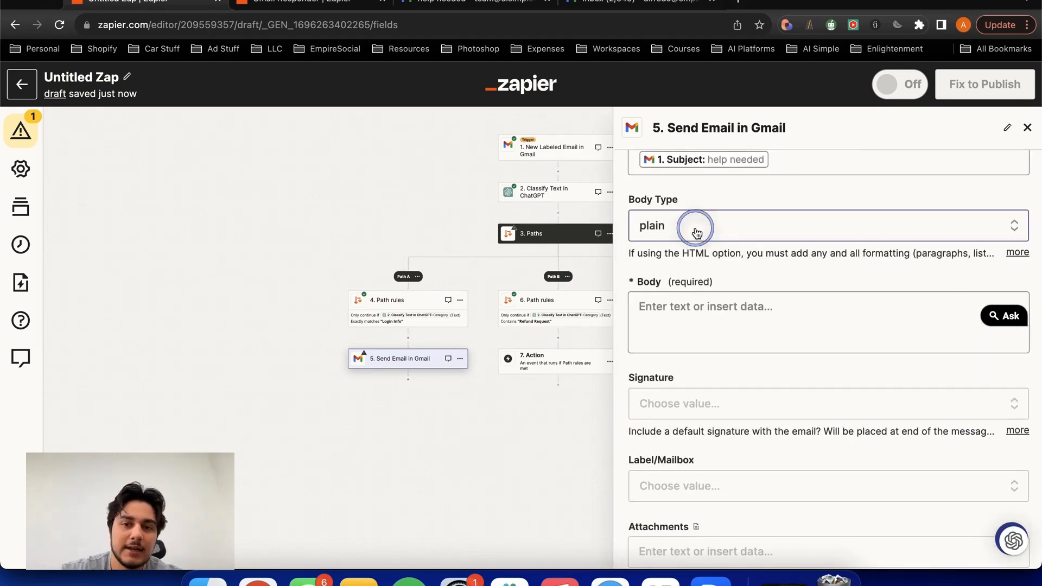
click(716, 201)
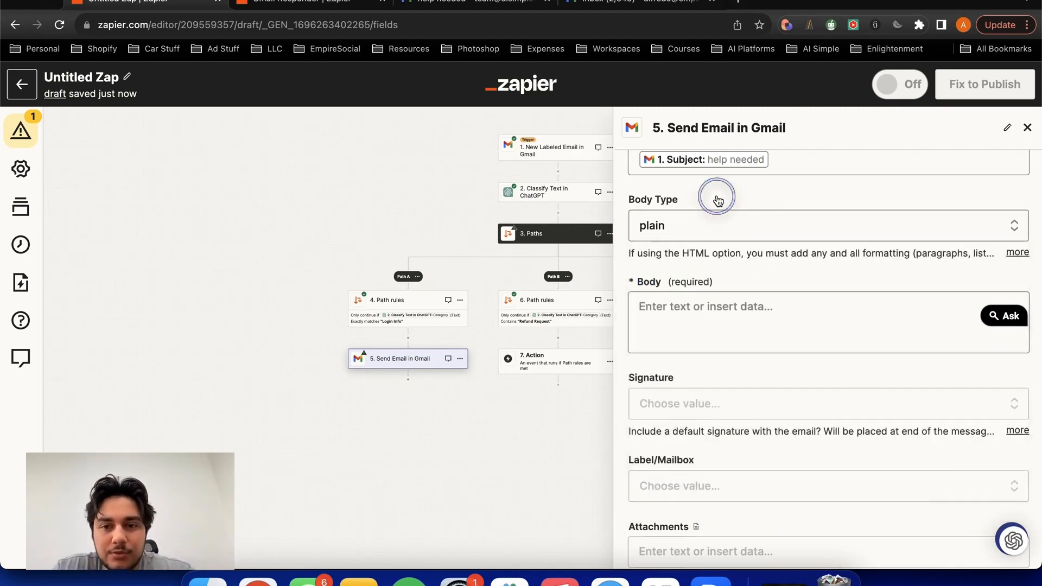
click(715, 202)
click(716, 198)
click(716, 198)
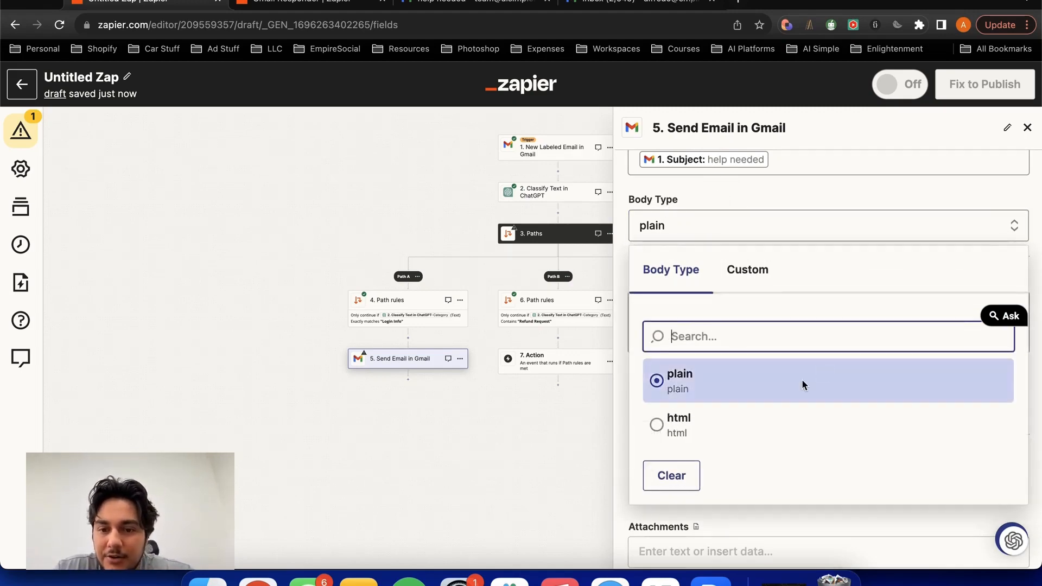
click(663, 515)
click(671, 314)
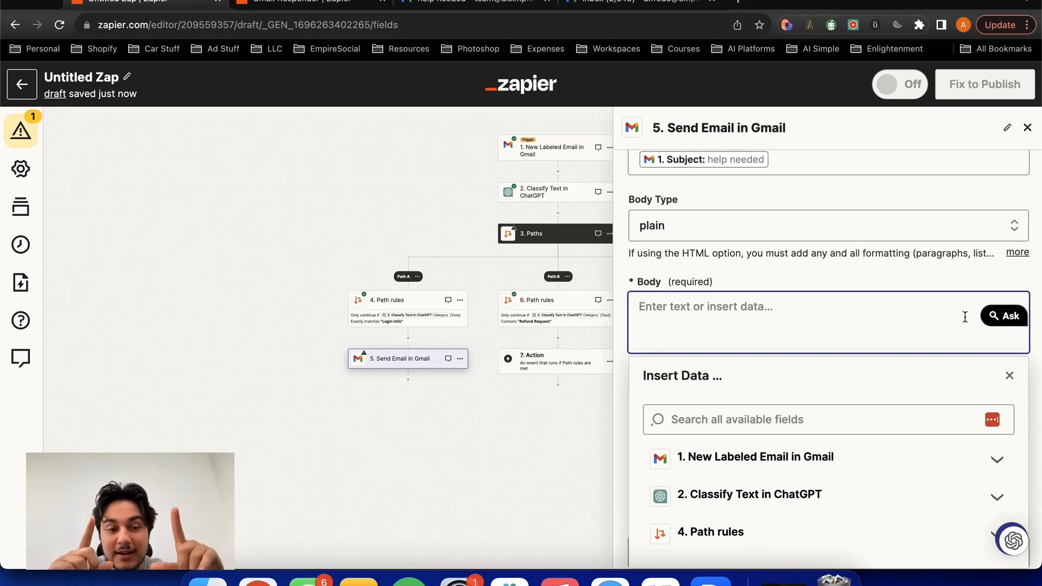
- Insert a ChatGPT action between Path A's rules and its Send Email step
scroll(410, 338, up, 5)
click(403, 339)
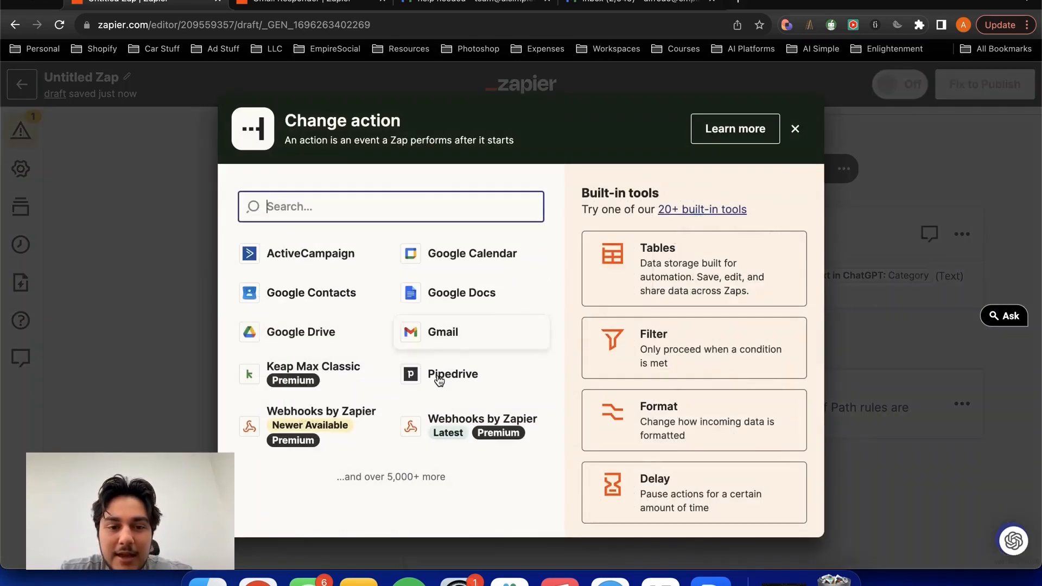
text(CHAT)
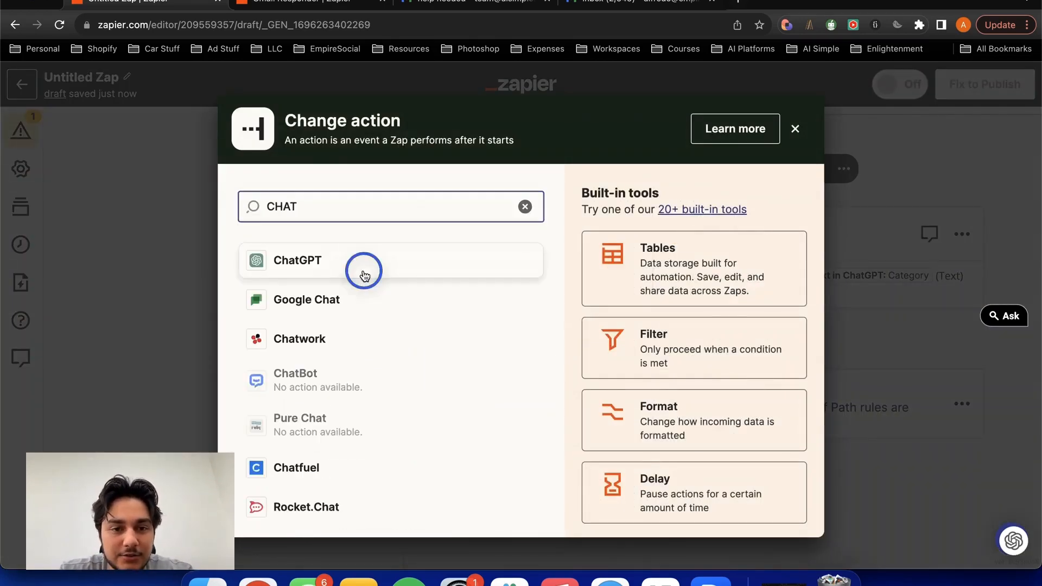
click(364, 267)
click(379, 398)
- Set the new ChatGPT action's event to Conversation and continue with the connected ChatGPT account
click(657, 271)
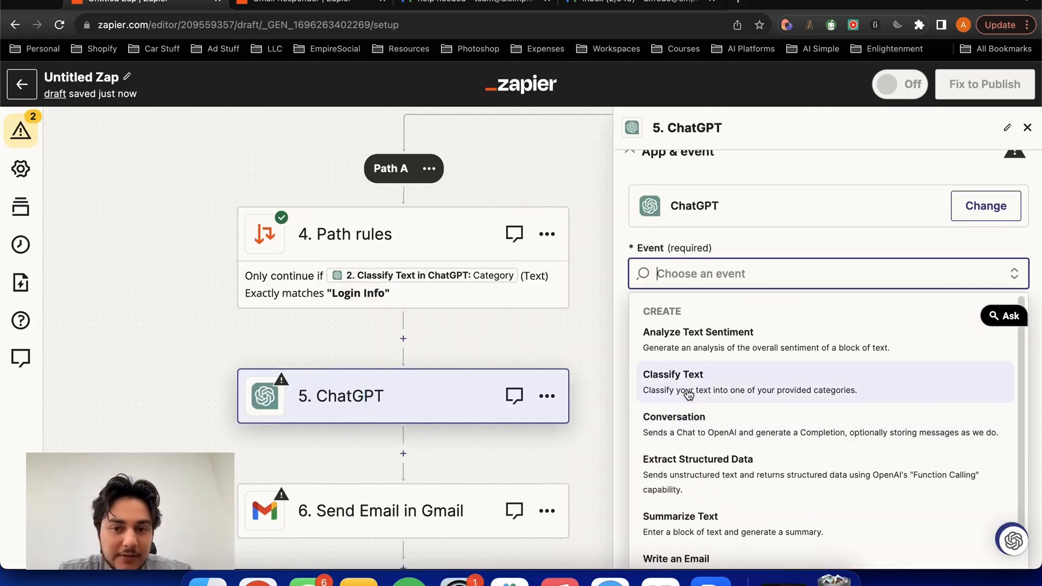
click(658, 424)
click(706, 293)
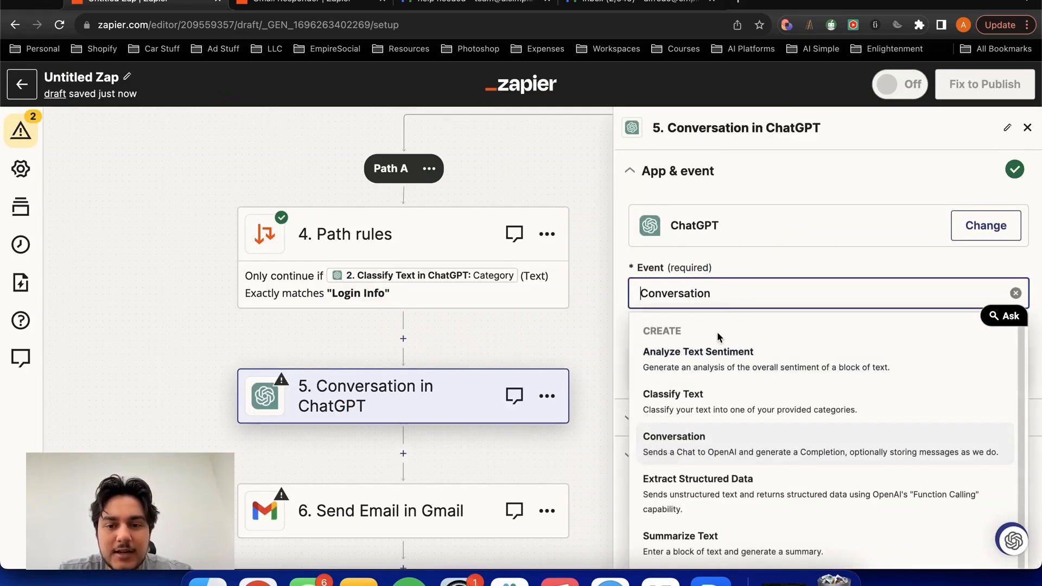
scroll(697, 455, down, 2)
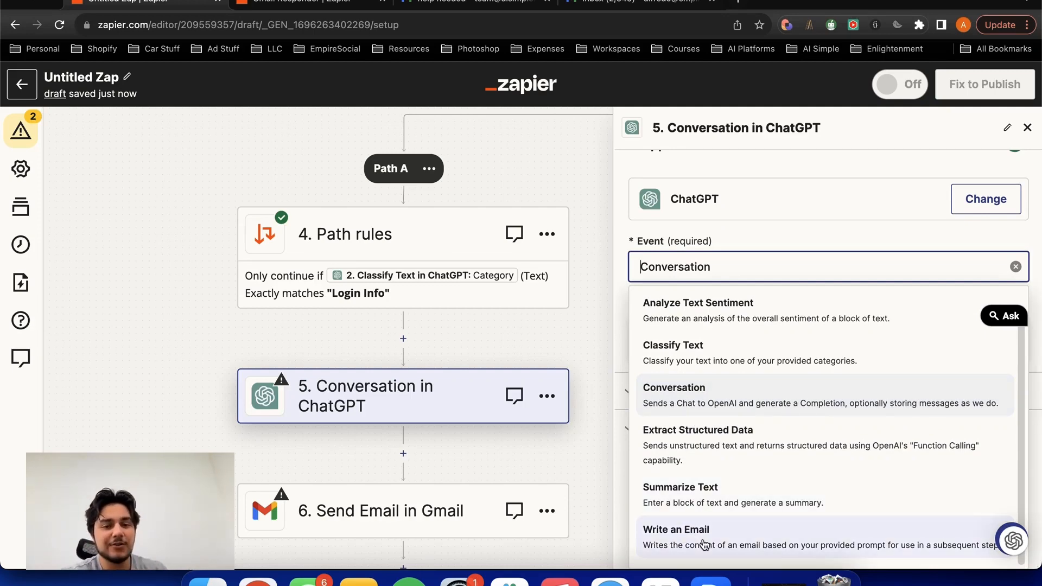
click(719, 403)
click(721, 359)
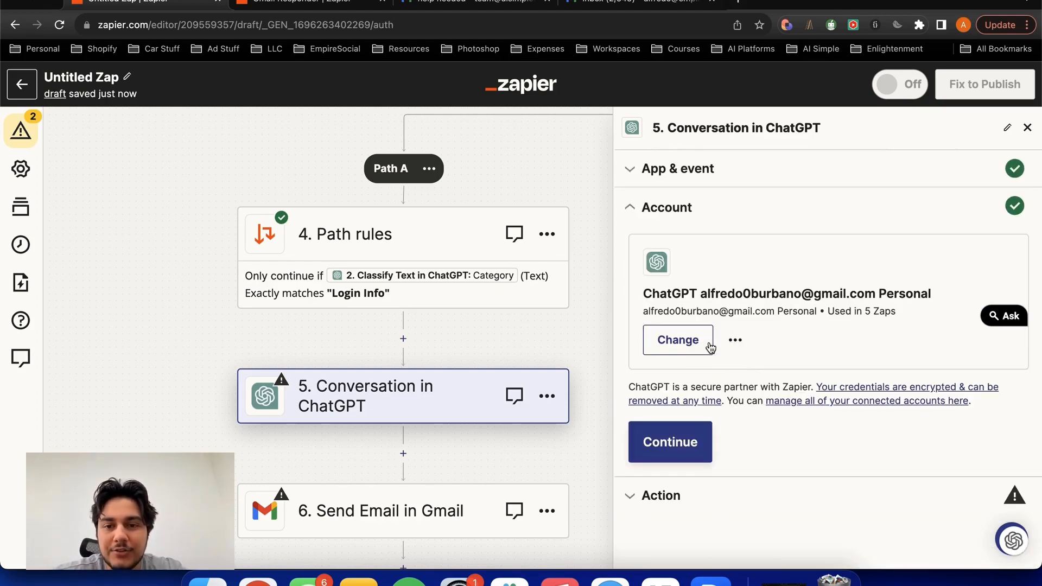
click(670, 440)
- Enter "You are a helpful assistant that just received an email from a customer seeking support for" as the User Message
scroll(692, 319, down, 5)
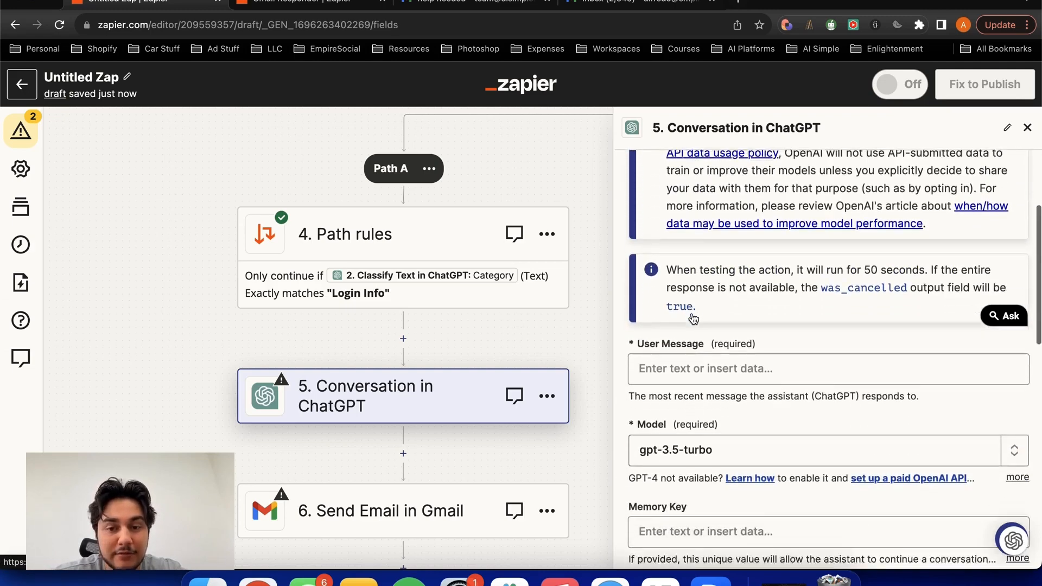
click(691, 307)
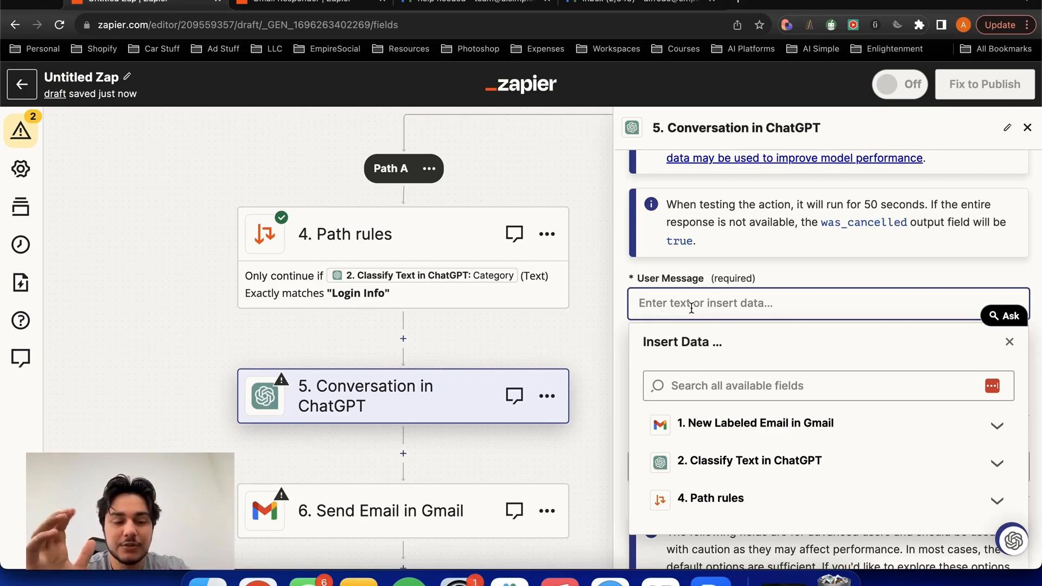
text(You are a helpful assistant that just received an email from a customer seeking support for)
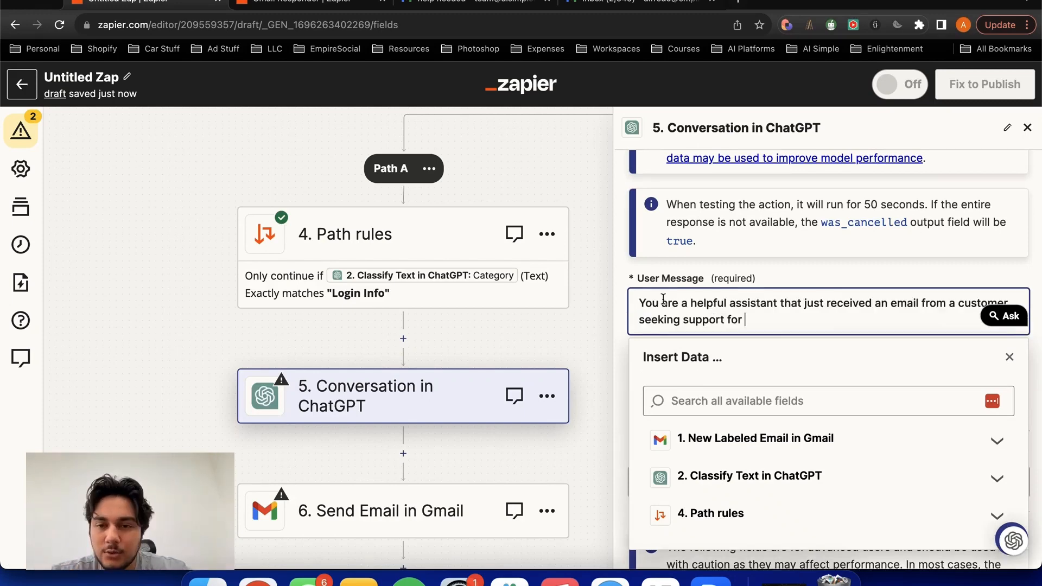
drag(661, 303, 799, 315)
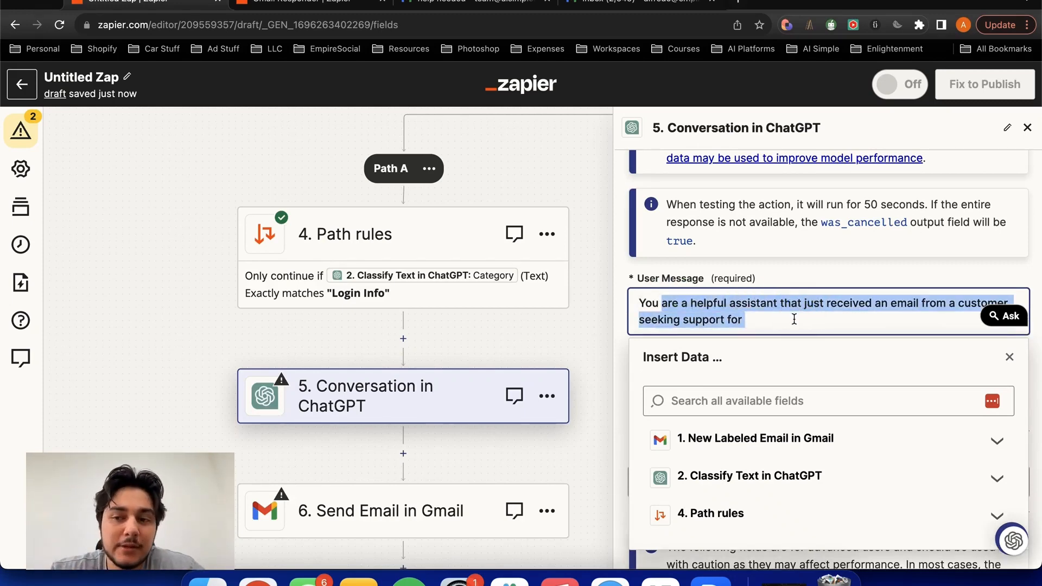
click(781, 320)
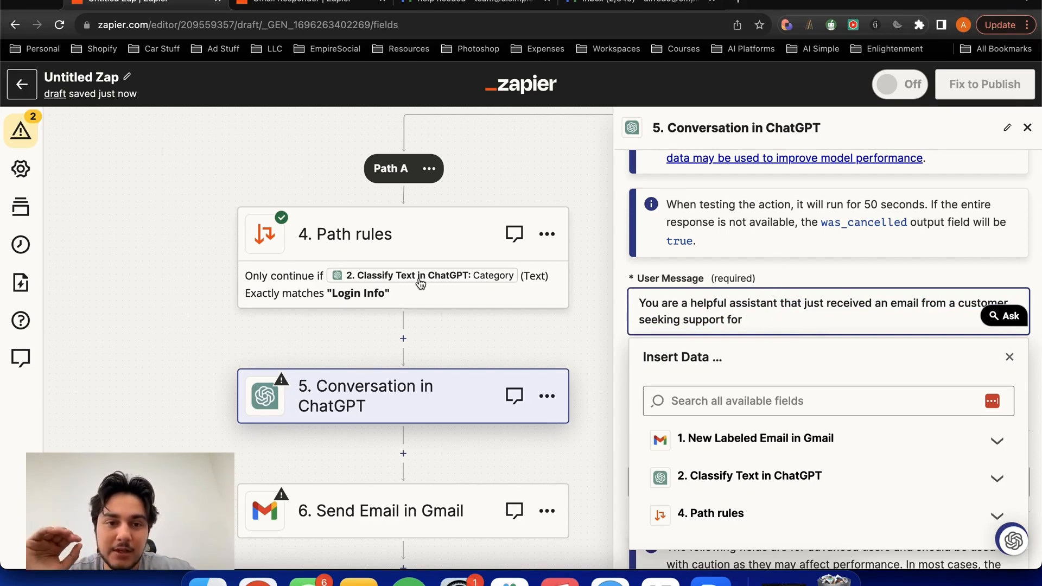
text(Login Info)
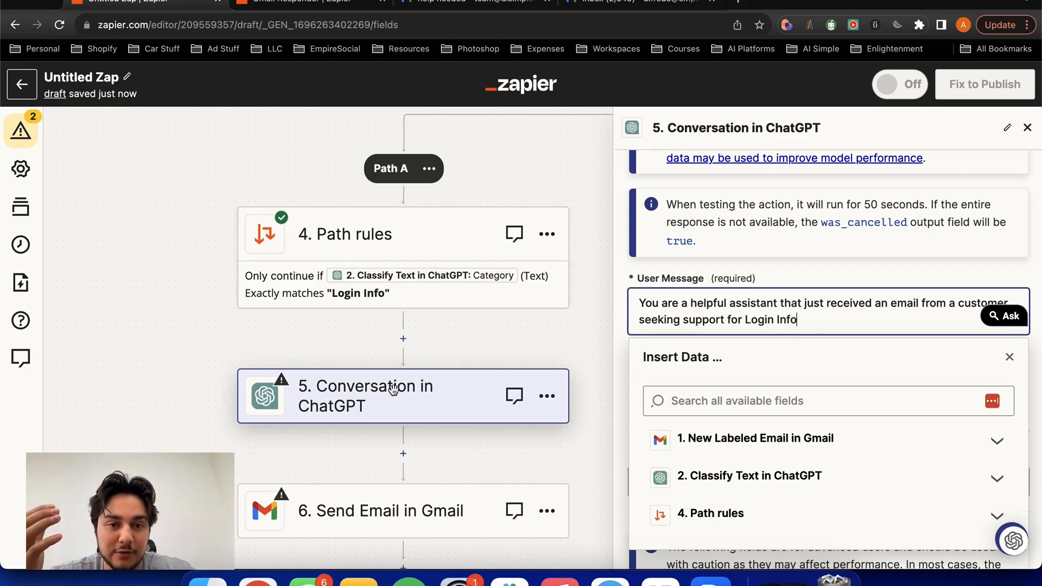
key(BackSpace)
key(BackSpace)
key(BackSpace)
key(BackSpace)
key(BackSpace)
key(BackSpace)
key(BackSpace)
key(BackSpace)
key(BackSpace)
key(BackSpace)
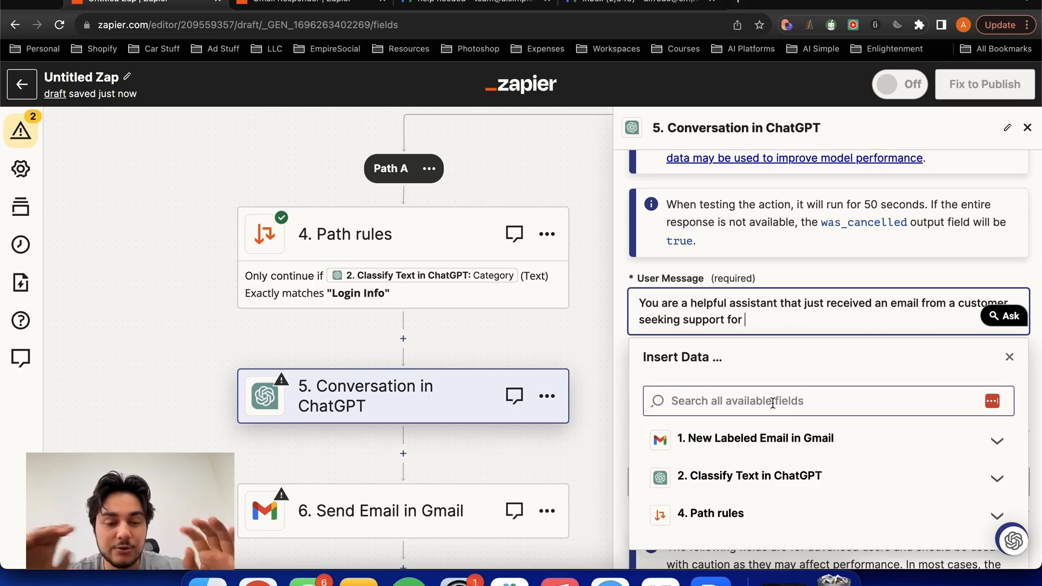
- Insert the Category value from the Classify Text step after "seeking support for" in the User Message
click(800, 430)
click(806, 308)
click(751, 351)
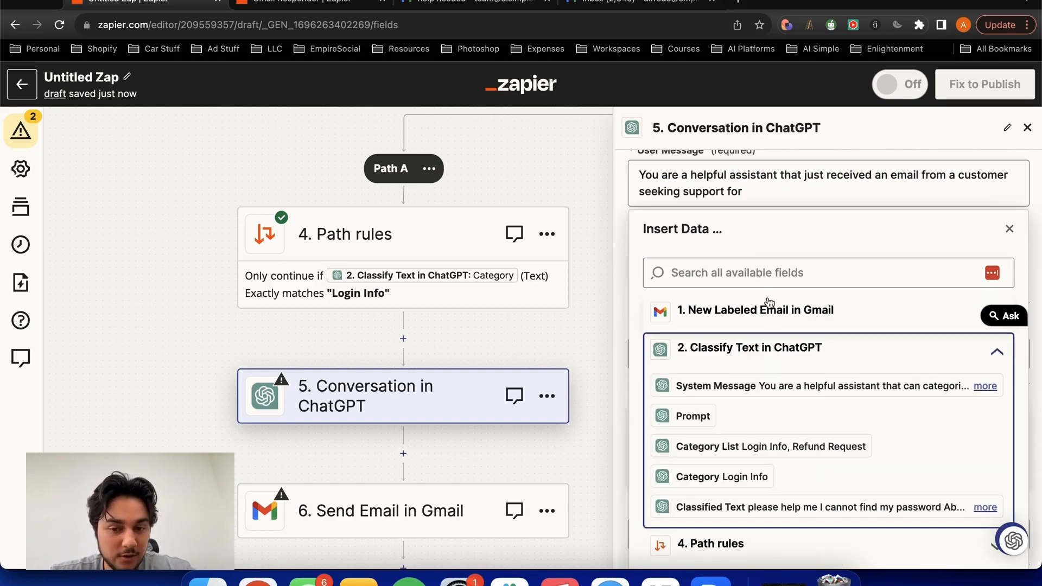
scroll(760, 343, down, 2)
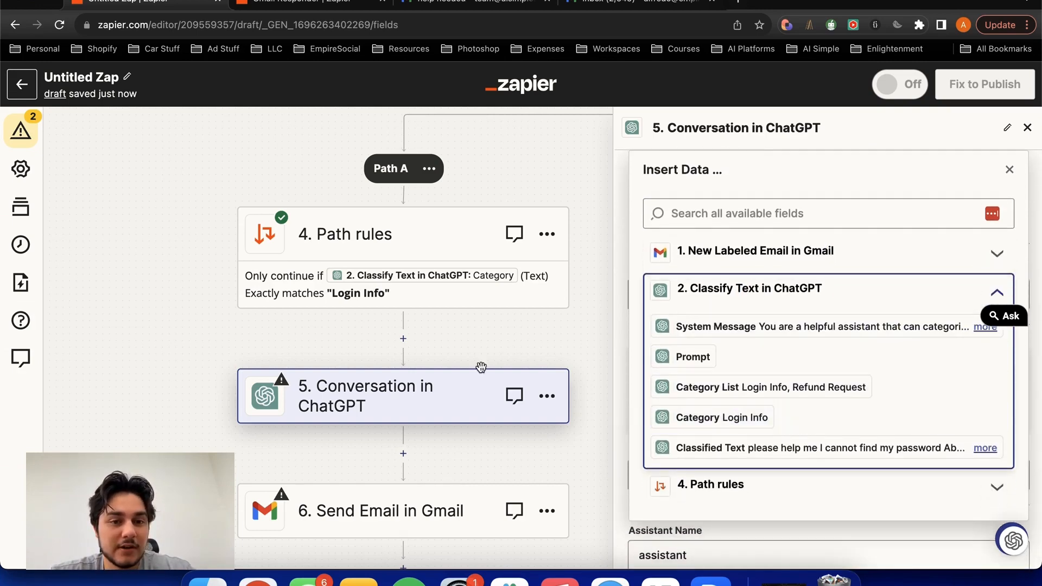
click(468, 266)
drag(469, 266, 343, 414)
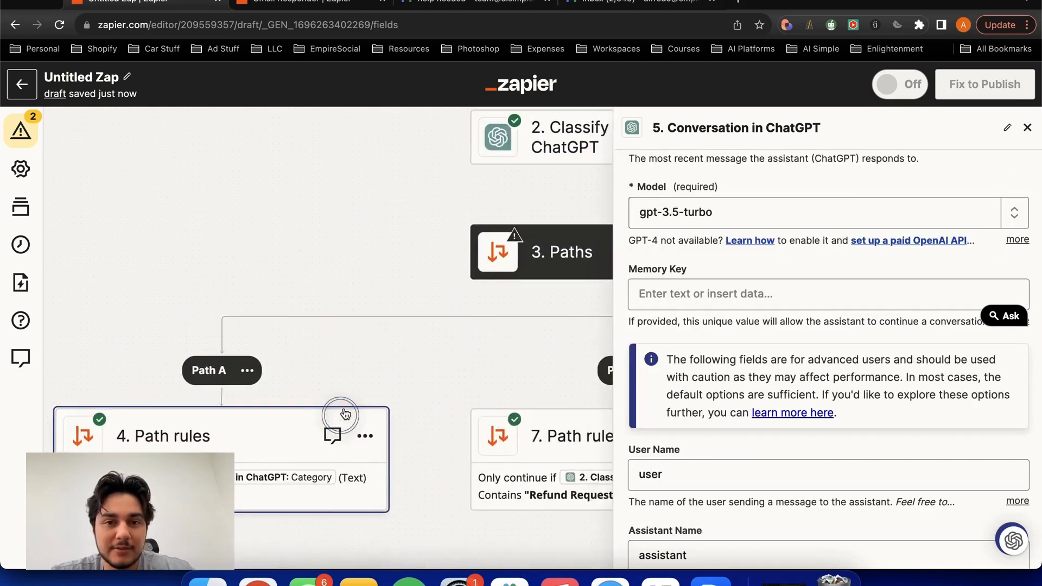
drag(440, 247, 337, 300)
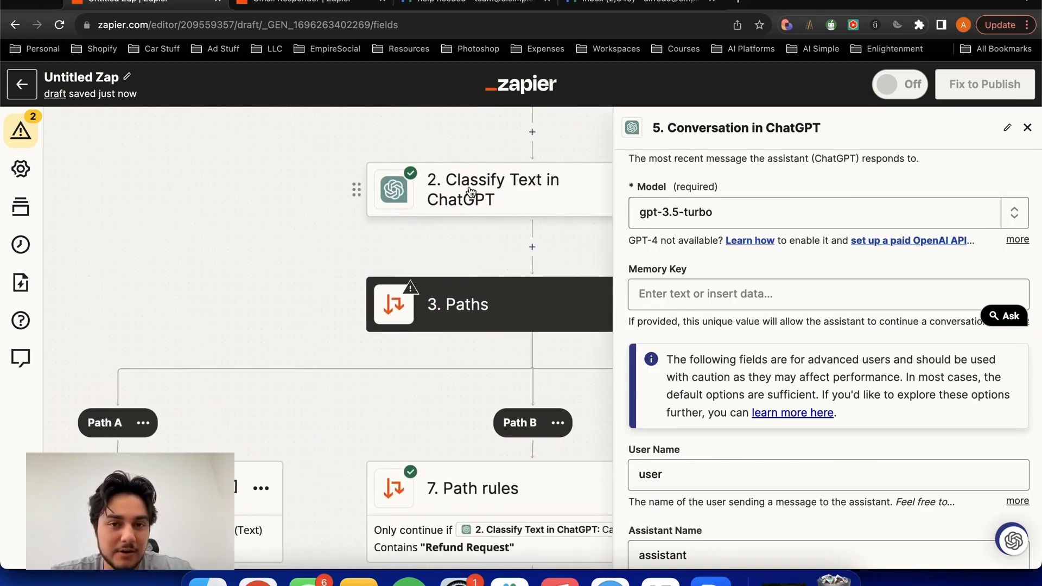
drag(266, 237, 497, 89)
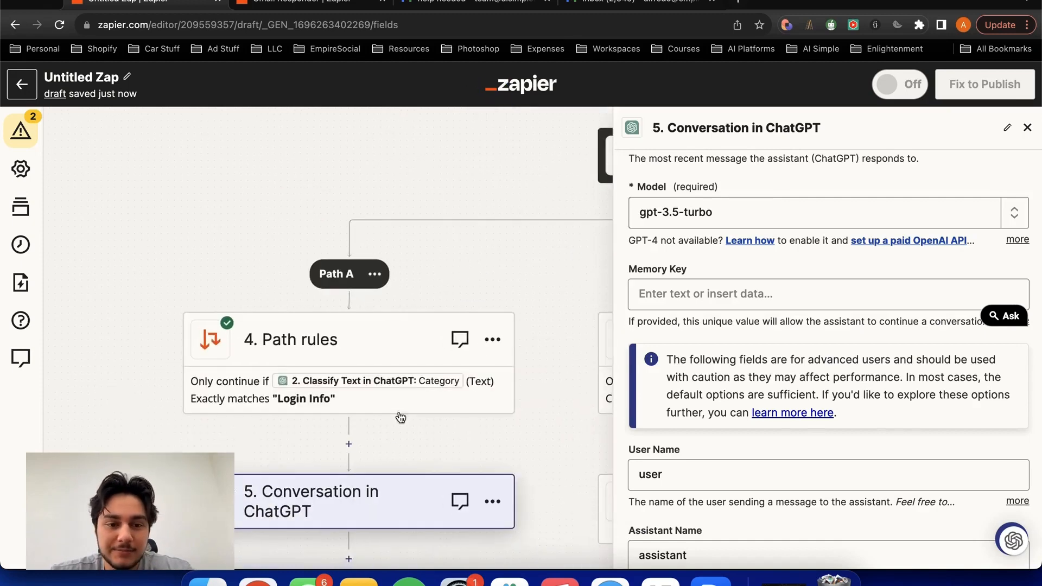
click(385, 483)
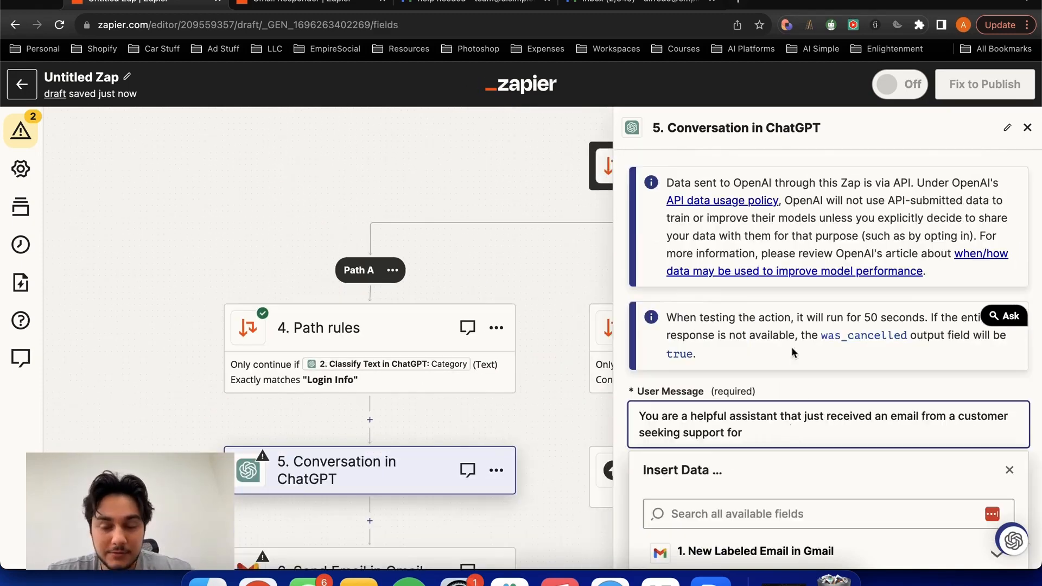
scroll(793, 353, down, 2)
click(746, 505)
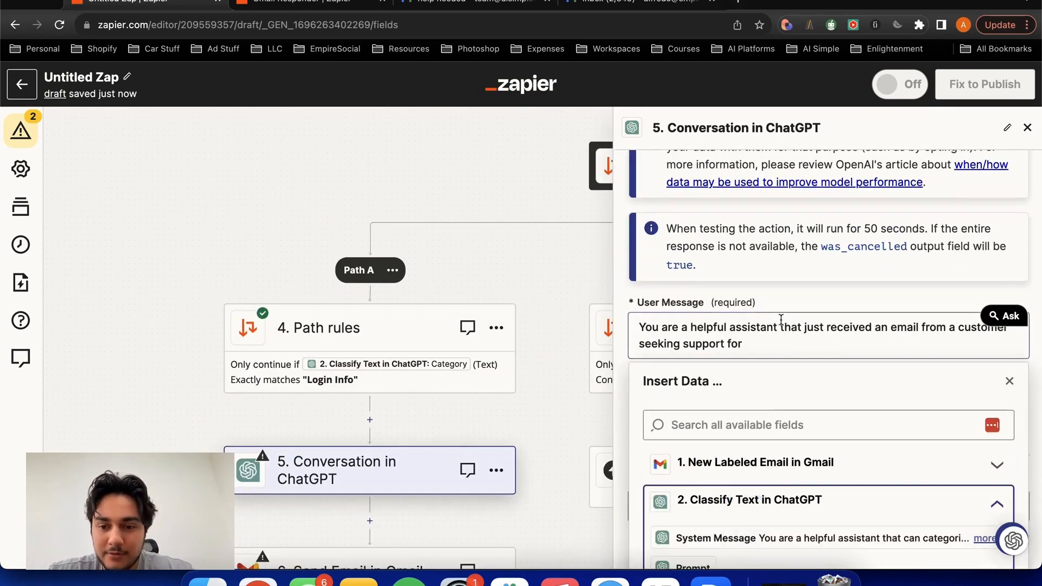
scroll(779, 335, down, 4)
click(727, 435)
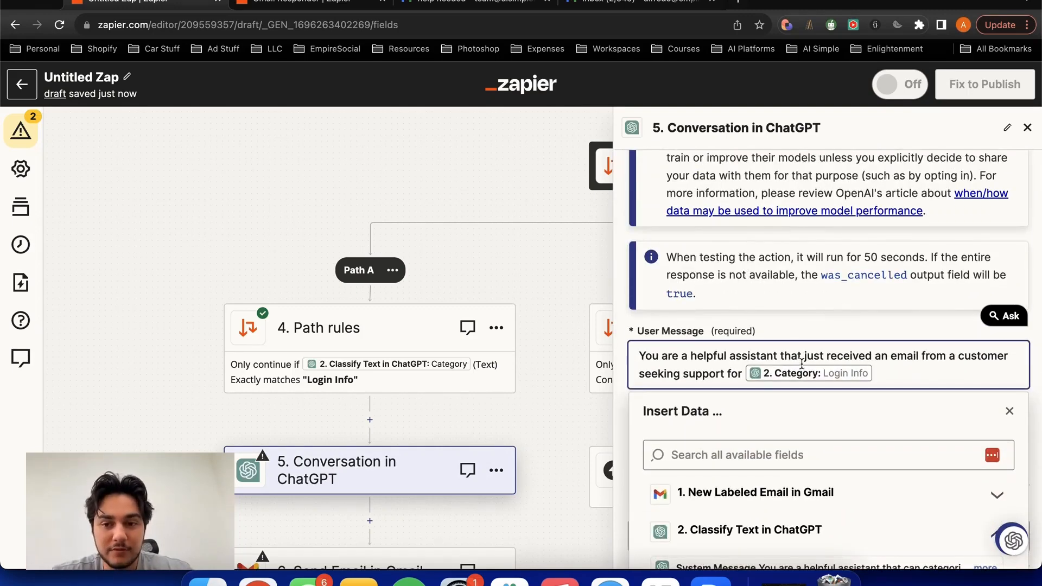
- Add "Here is the customers email:" below in the User Message, followed by the Body Plain value of the New Labeled Email trigger
key(Return)
key(Return)
key(Return)
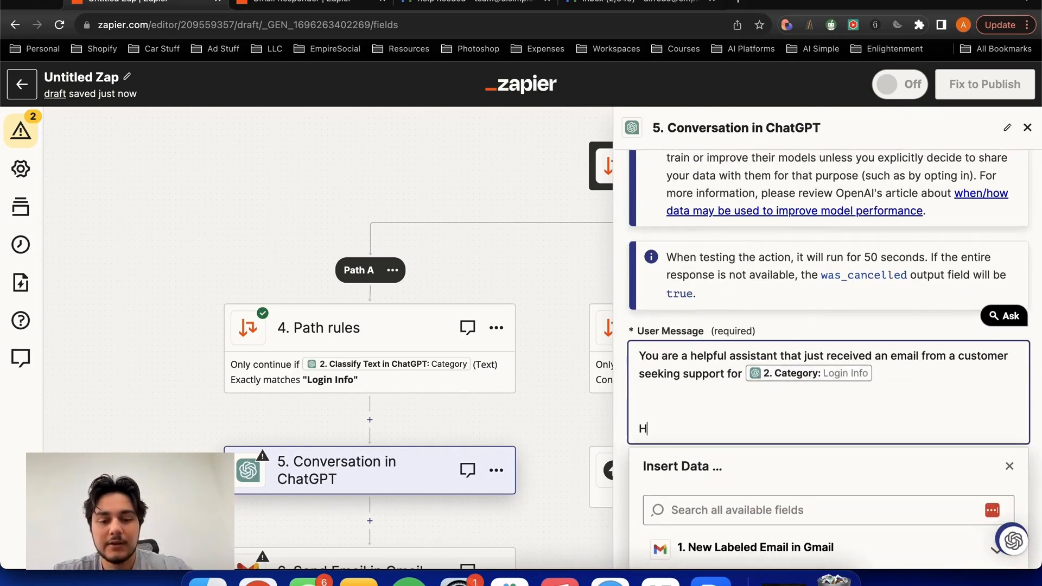
text(Here is the customers email:)
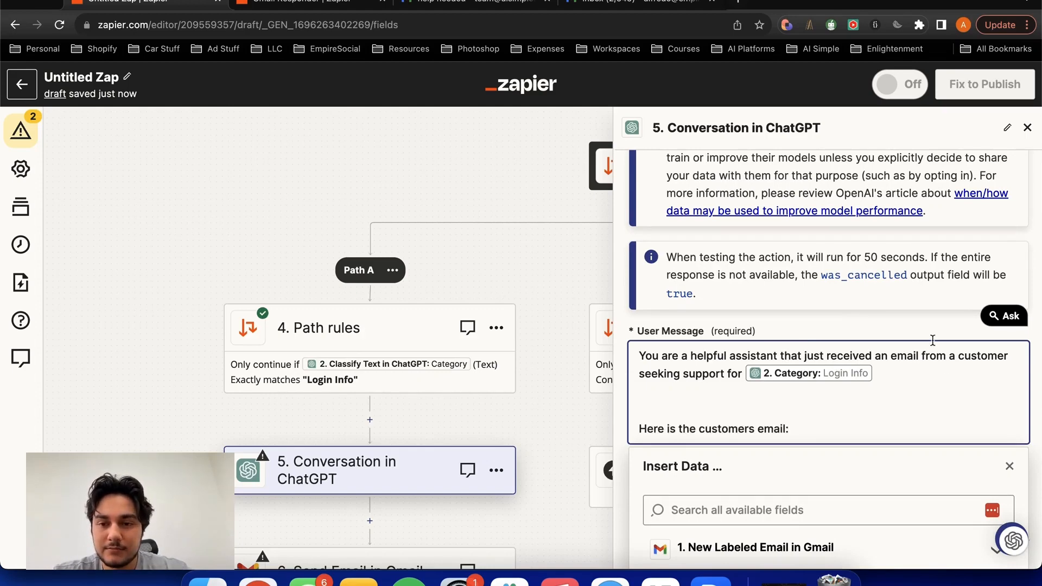
scroll(886, 338, down, 3)
click(786, 386)
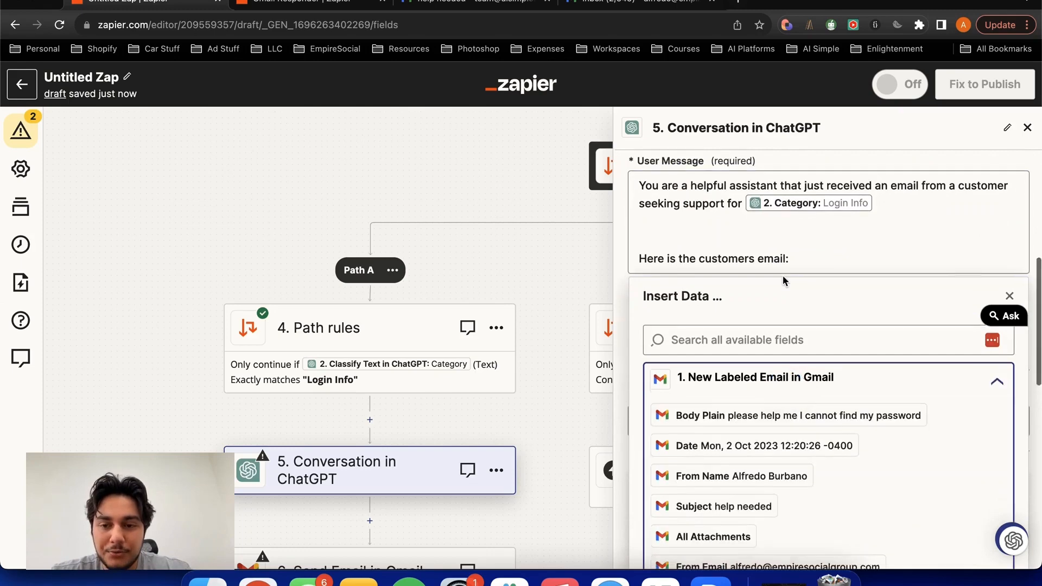
scroll(782, 280, down, 2)
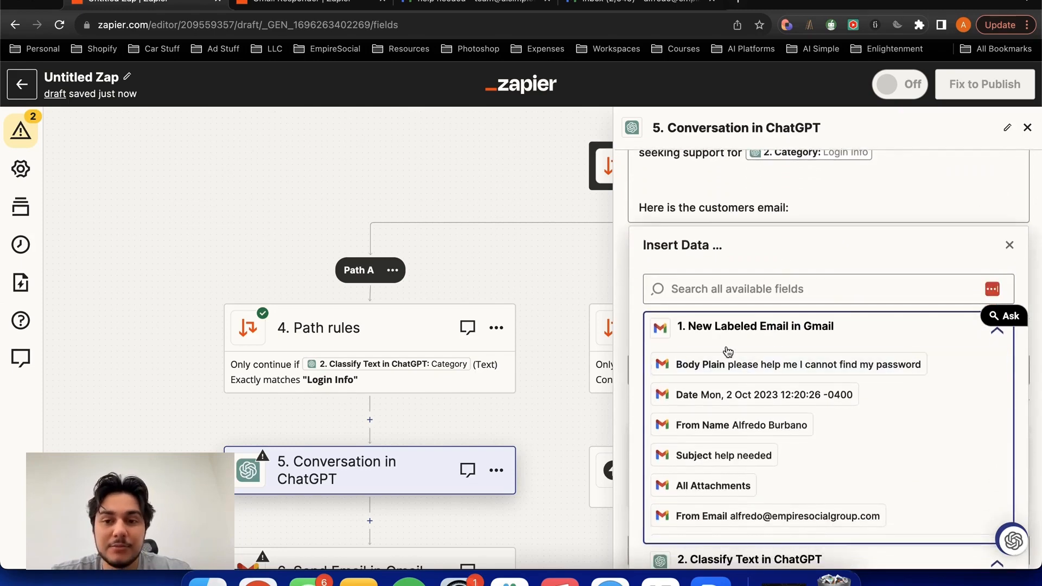
click(684, 364)
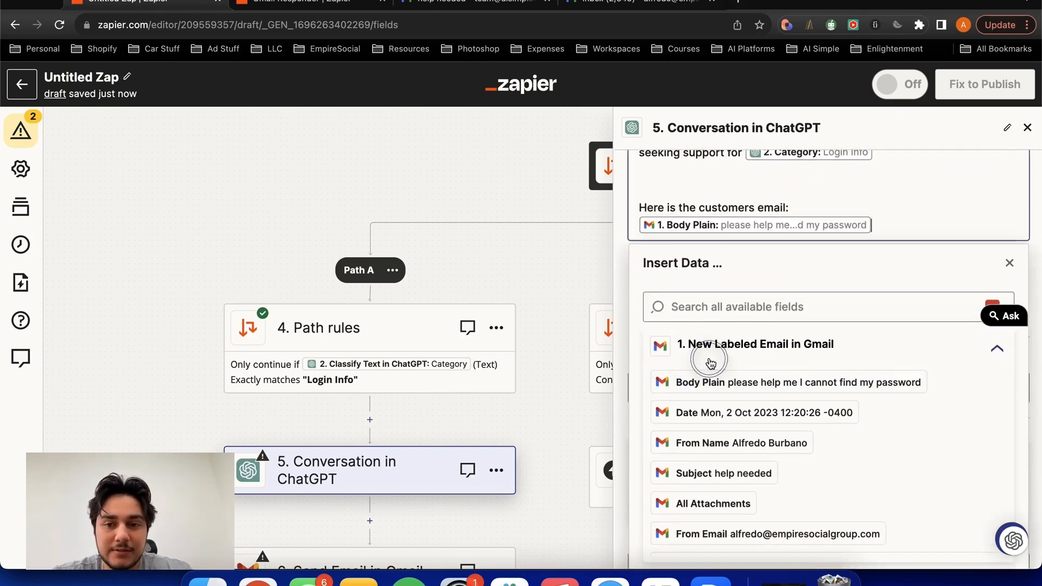
key(Return)
key(Return)
key(Return)
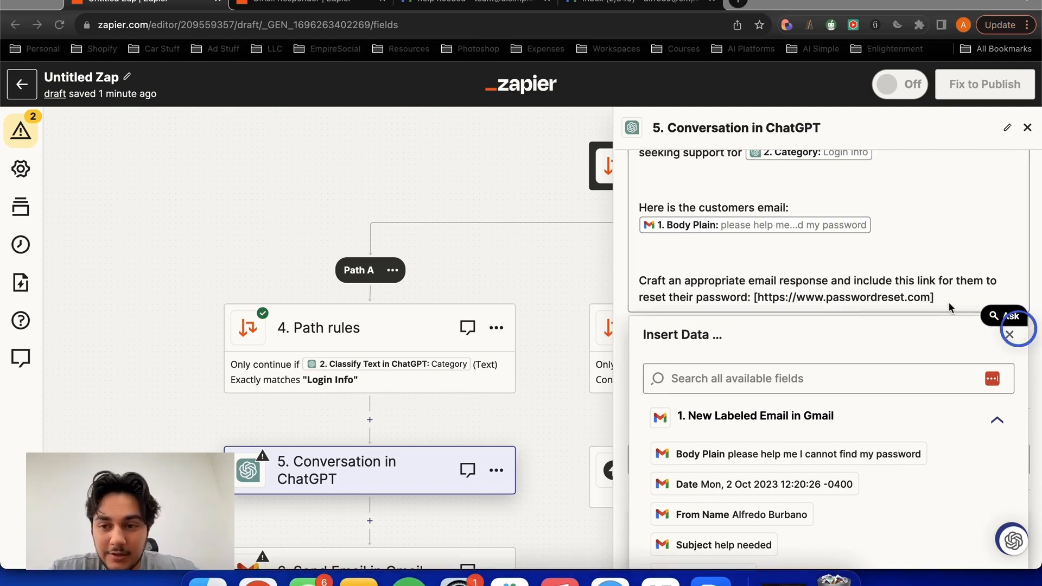
- Examine the email response instruction and its bracketed password reset link in the User Message
drag(941, 297, 740, 297)
click(739, 297)
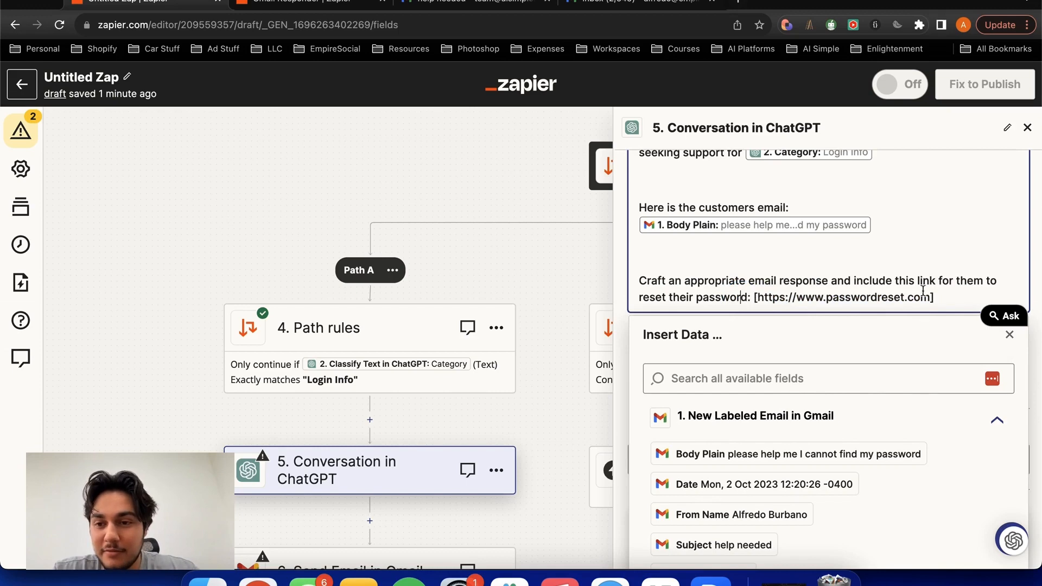
drag(951, 296, 806, 286)
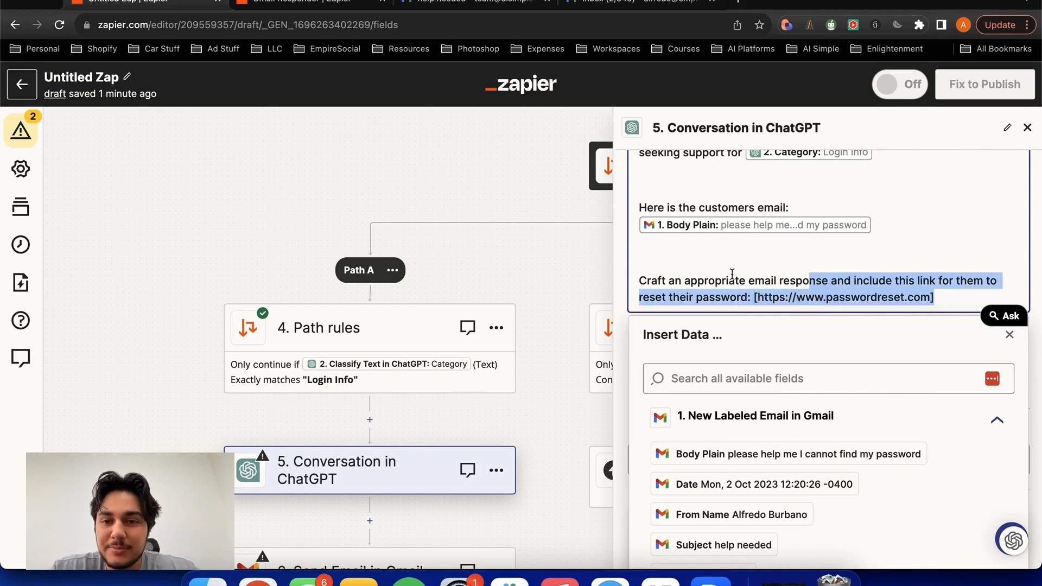
click(661, 283)
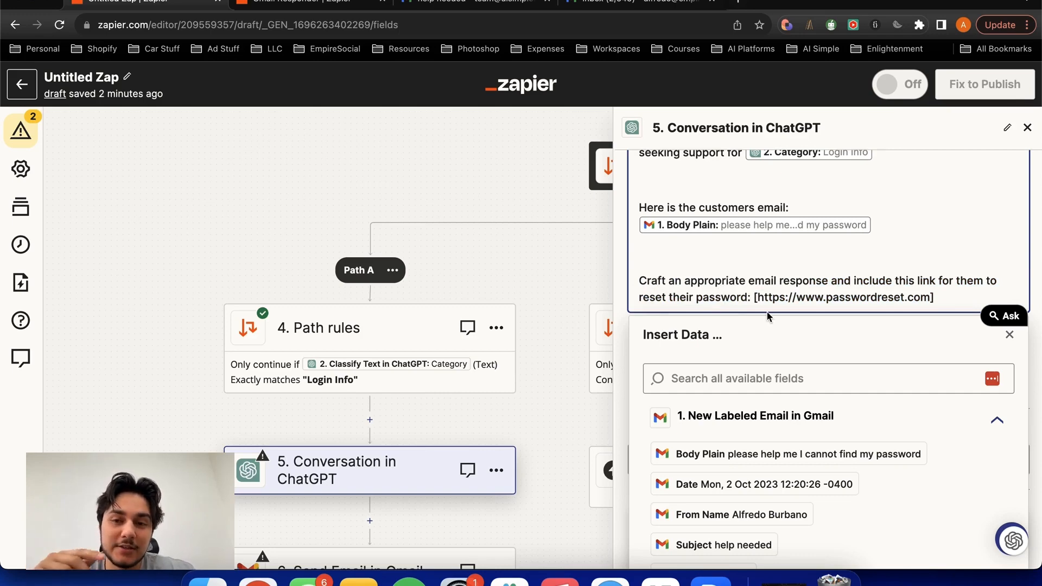
drag(754, 298, 933, 296)
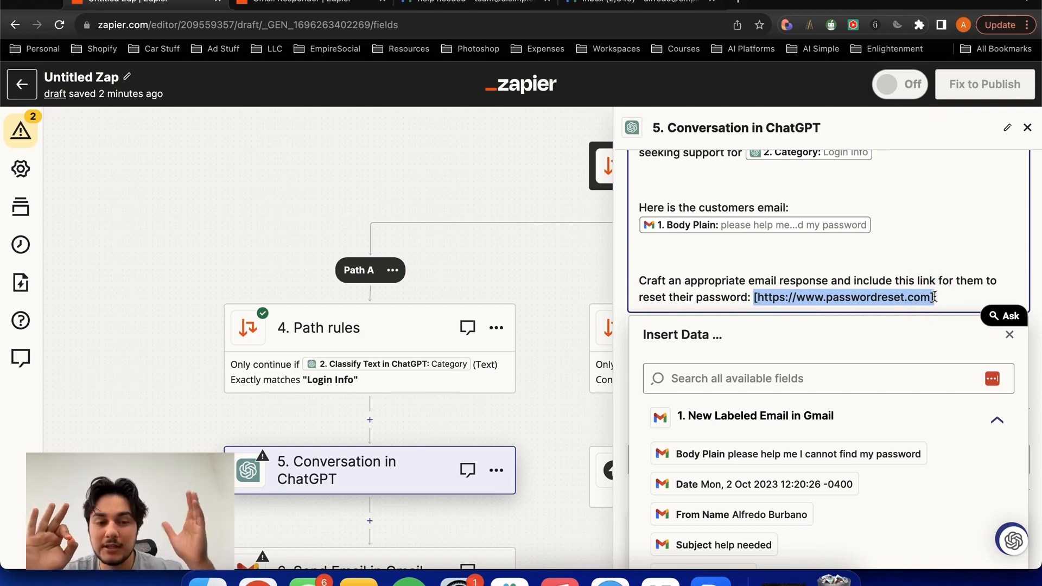
click(931, 298)
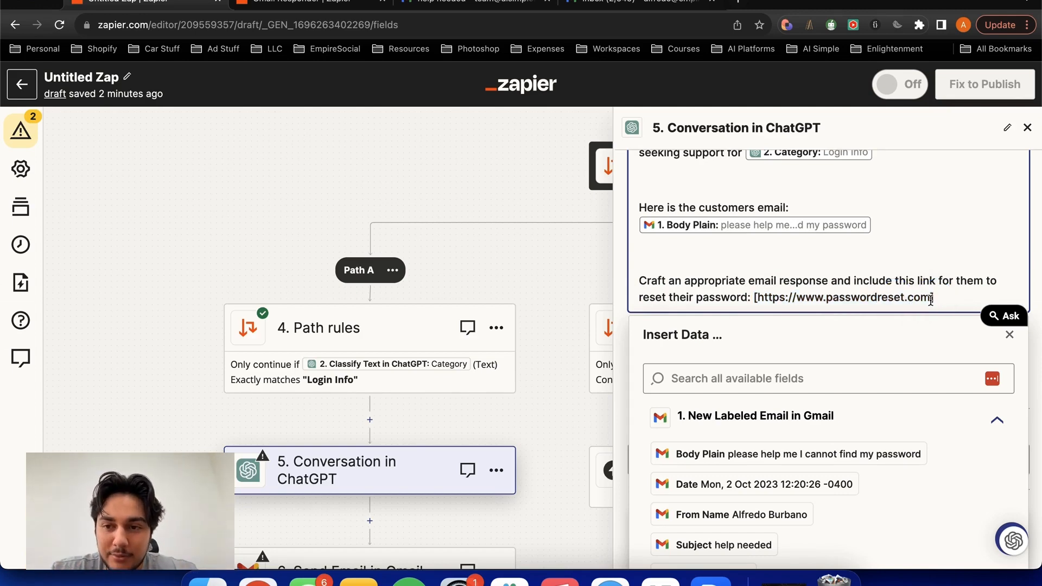
drag(931, 300, 757, 315)
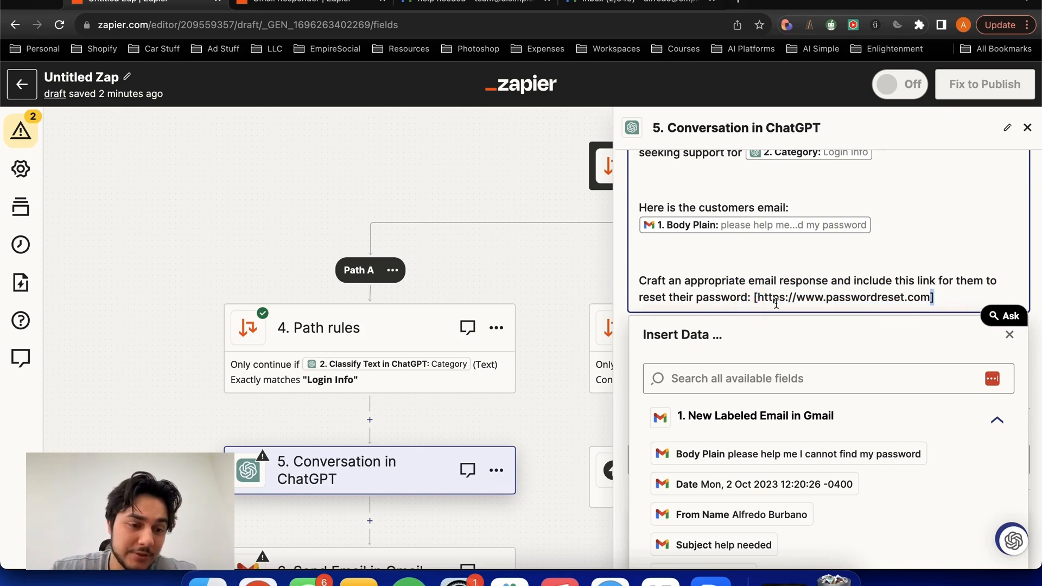
click(939, 295)
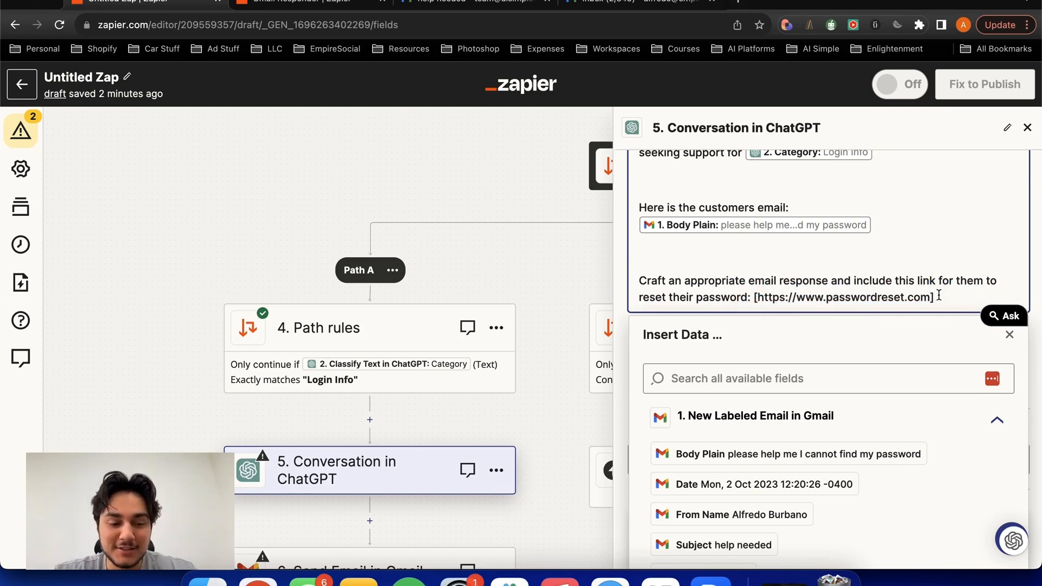
- Add the line "Sign off the email every time with:" beneath the password reset instruction in the User Message
key(Return)
key(Return)
key(Return)
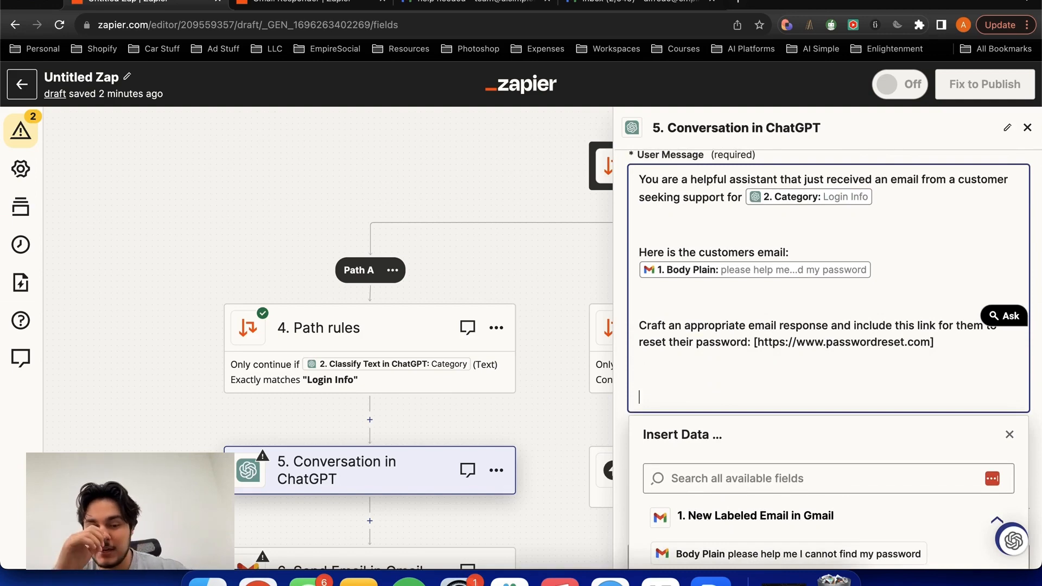
text(Sign off the)
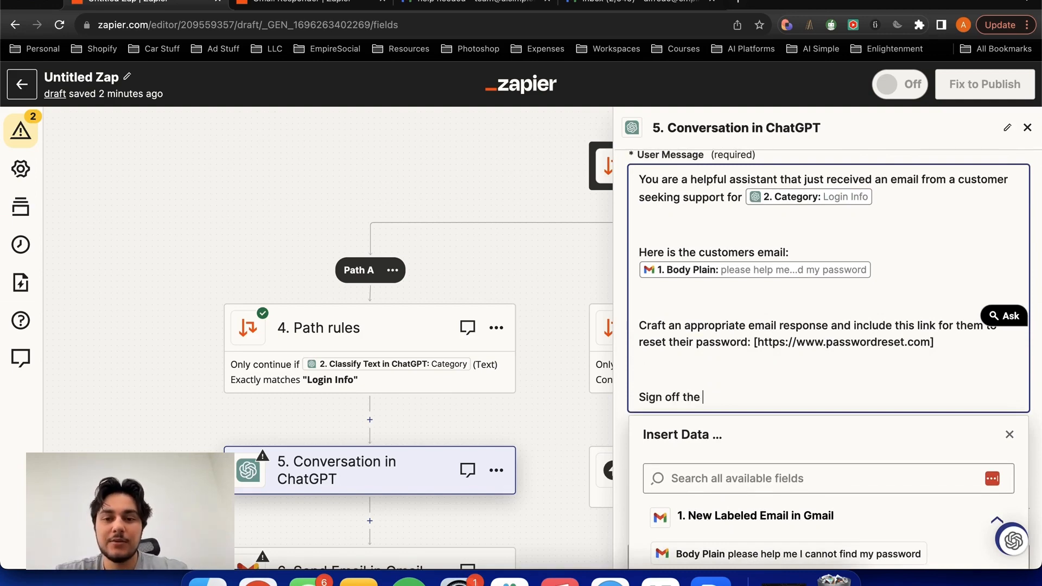
text( email every time with:)
key(Return)
key(Return)
key(Return)
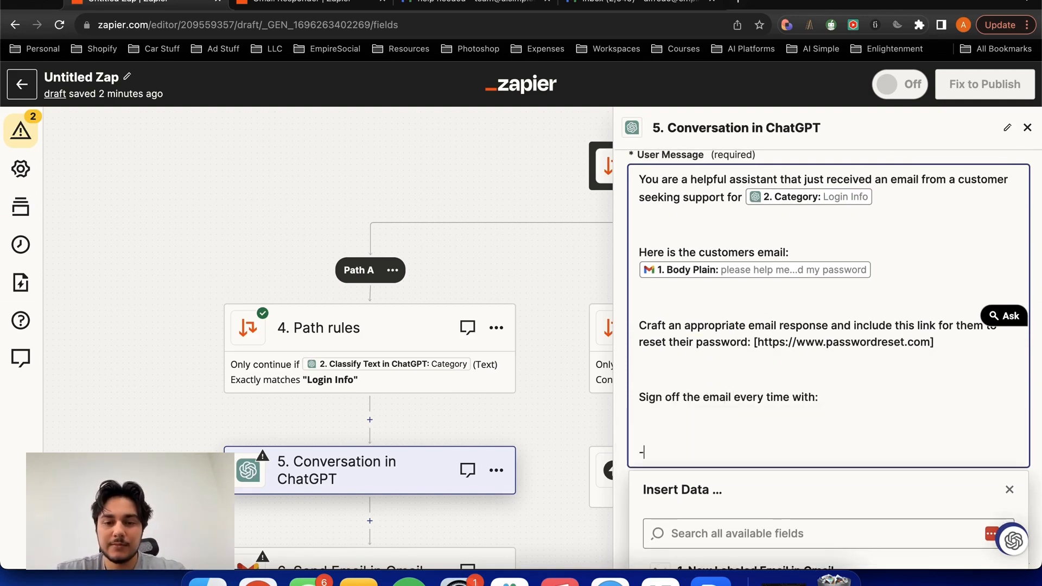
- Complete the User Message with the sign-off "Best Regards," followed by "-Customer Support" on the next line
text(-Best Regards,)
key(Return)
text(-Cus)
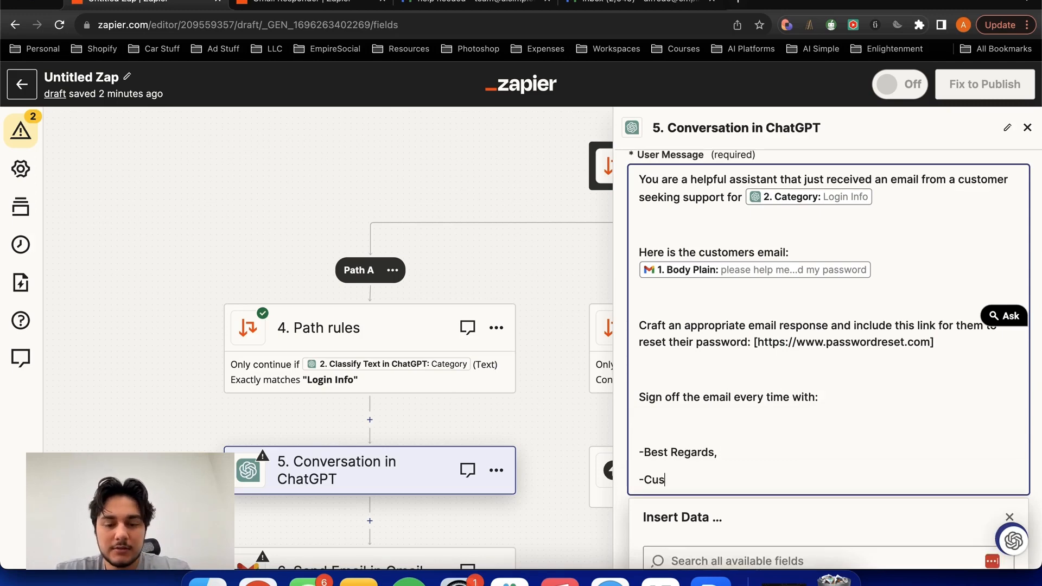
text(tomer Support)
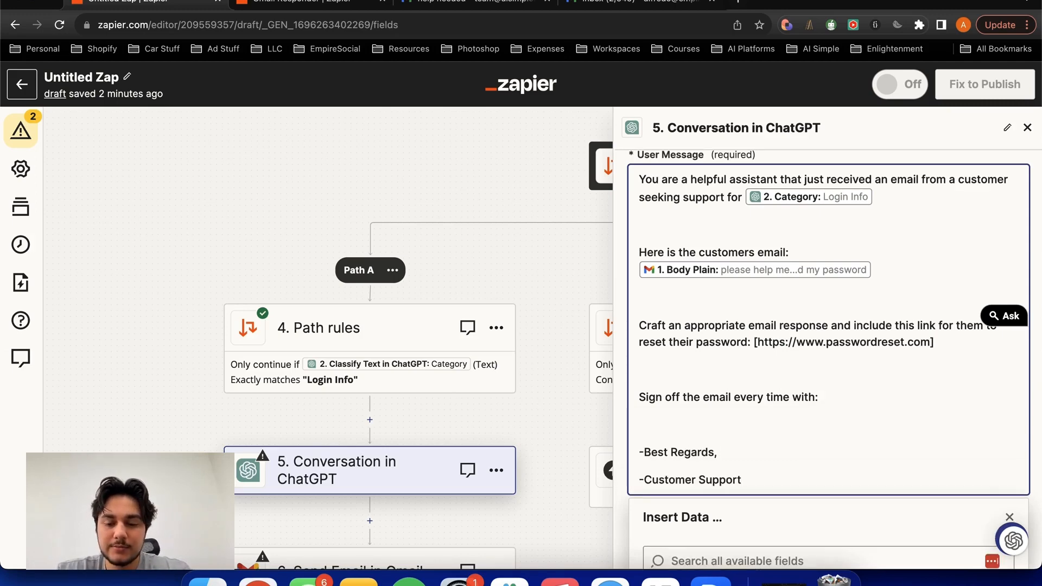
key(BackSpace)
scroll(768, 328, up, 1)
click(803, 216)
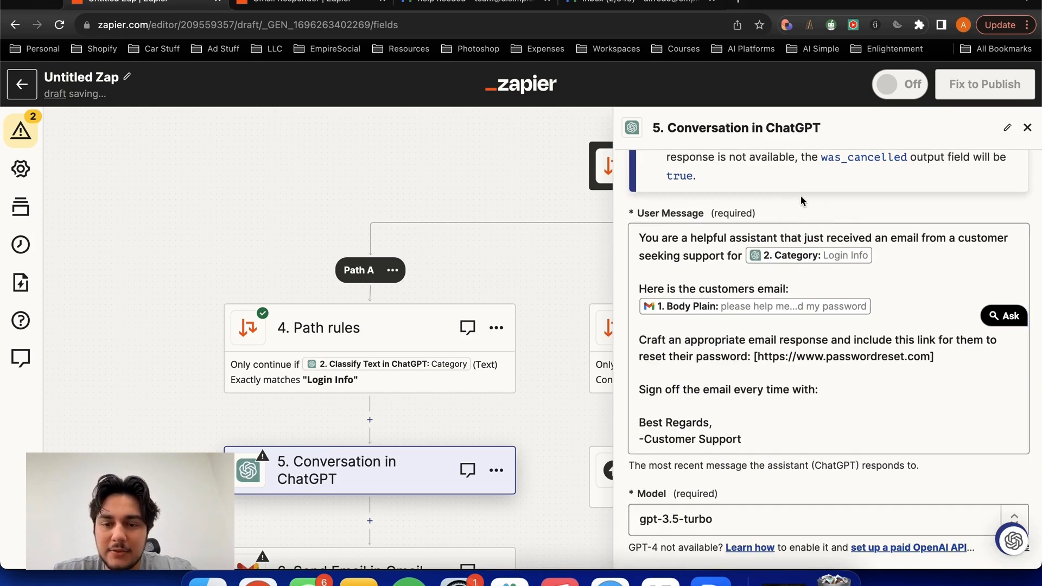
- Accept the remaining Conversation in ChatGPT settings and run a test of the step
scroll(802, 201, down, 3)
scroll(802, 201, down, 10)
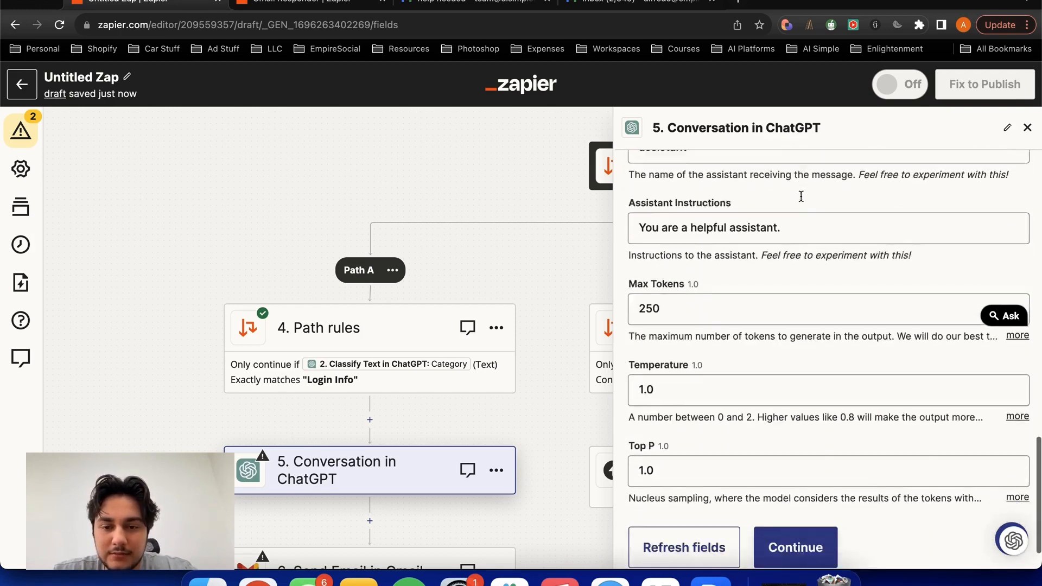
click(698, 266)
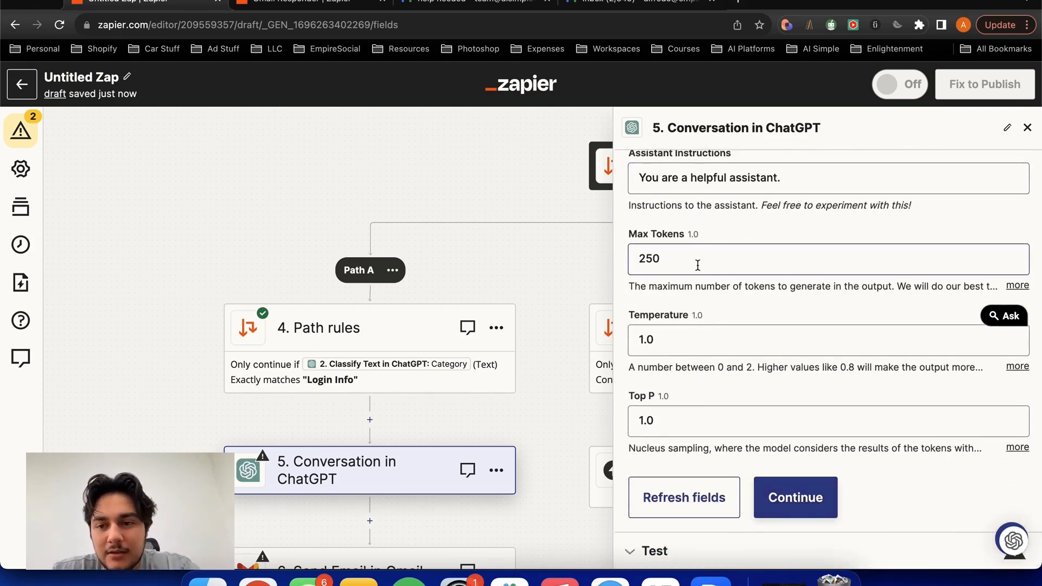
click(723, 233)
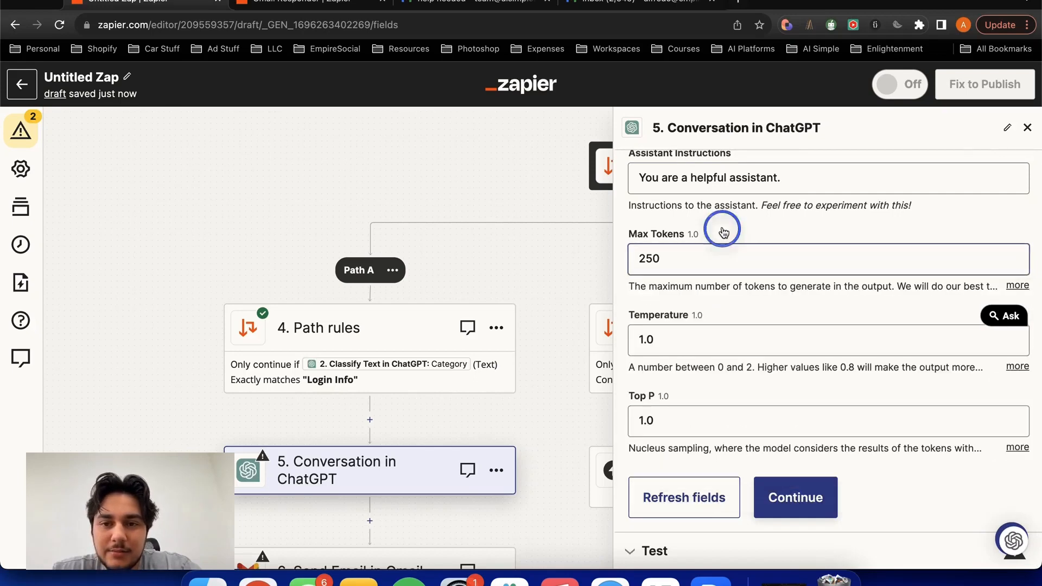
click(763, 497)
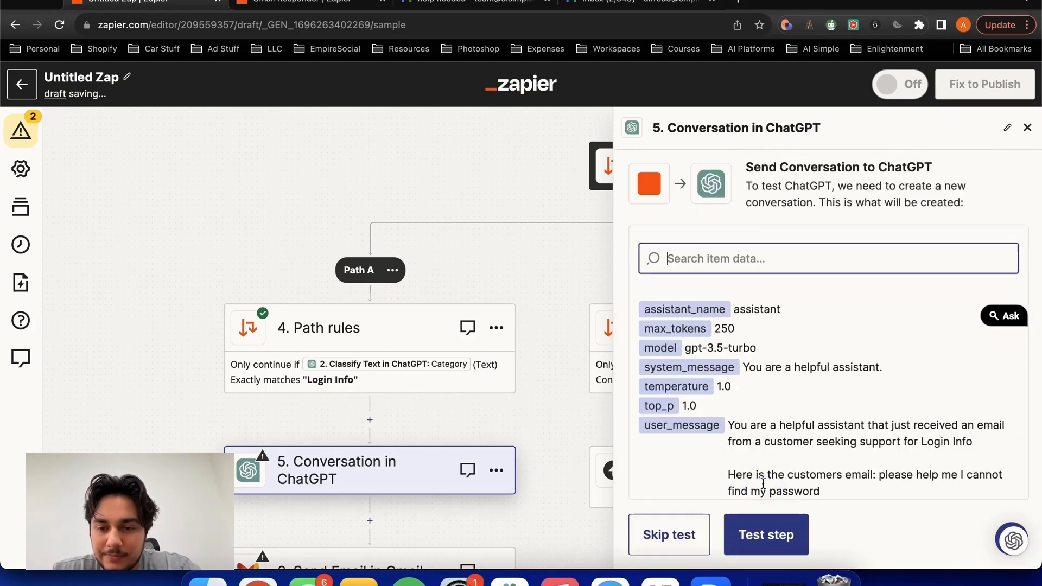
click(741, 534)
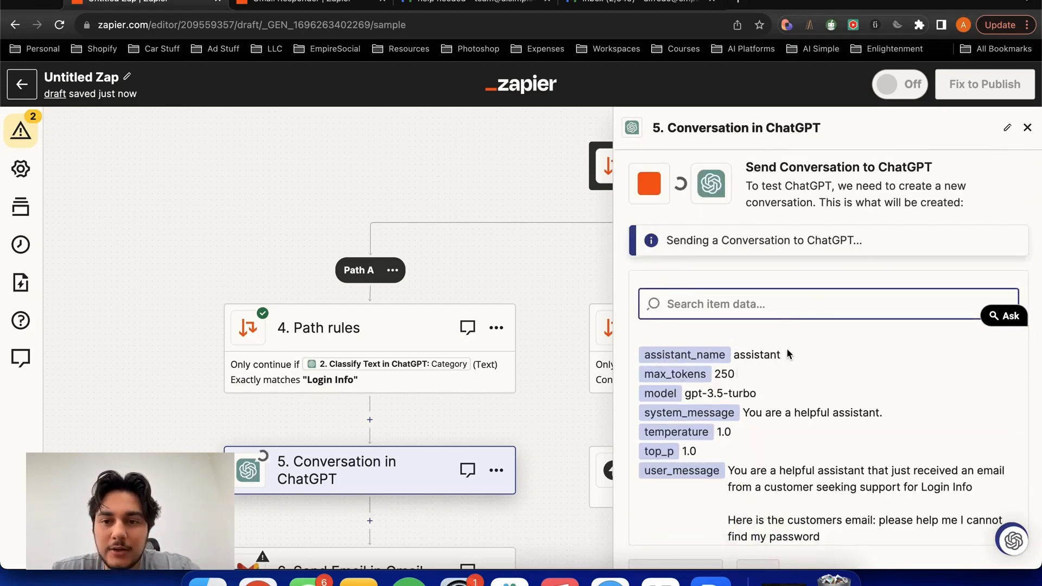
- Examine the test reply from ChatGPT, checking its greeting, password reset link and closing sign-off
scroll(874, 350, down, 4)
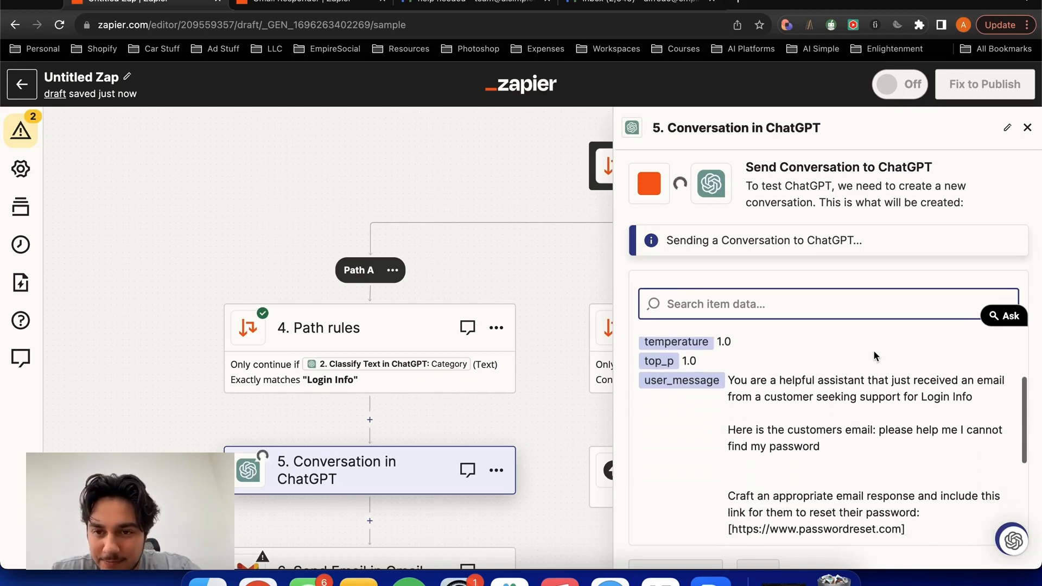
scroll(877, 418, down, 10)
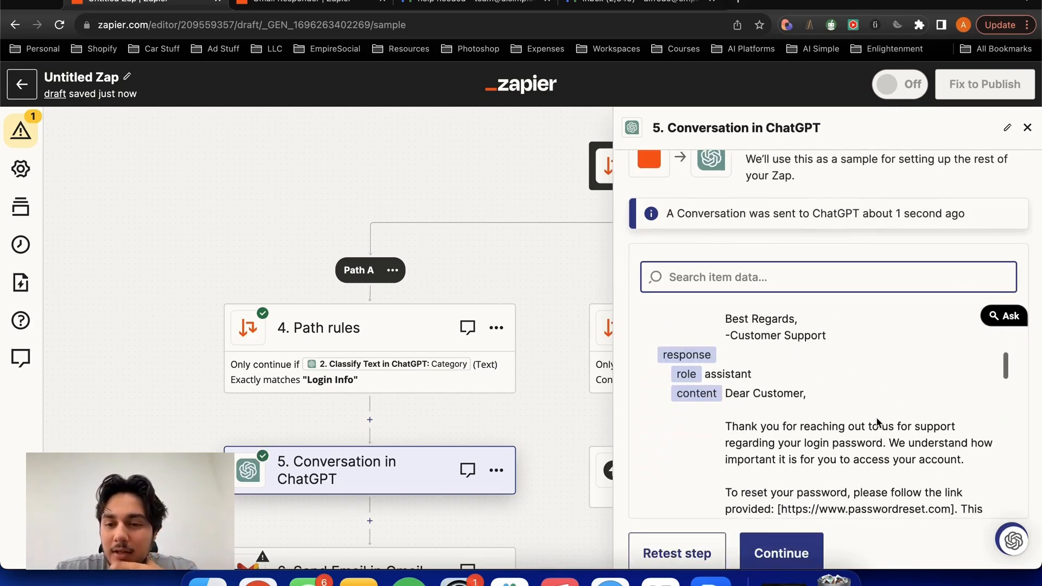
scroll(877, 421, down, 3)
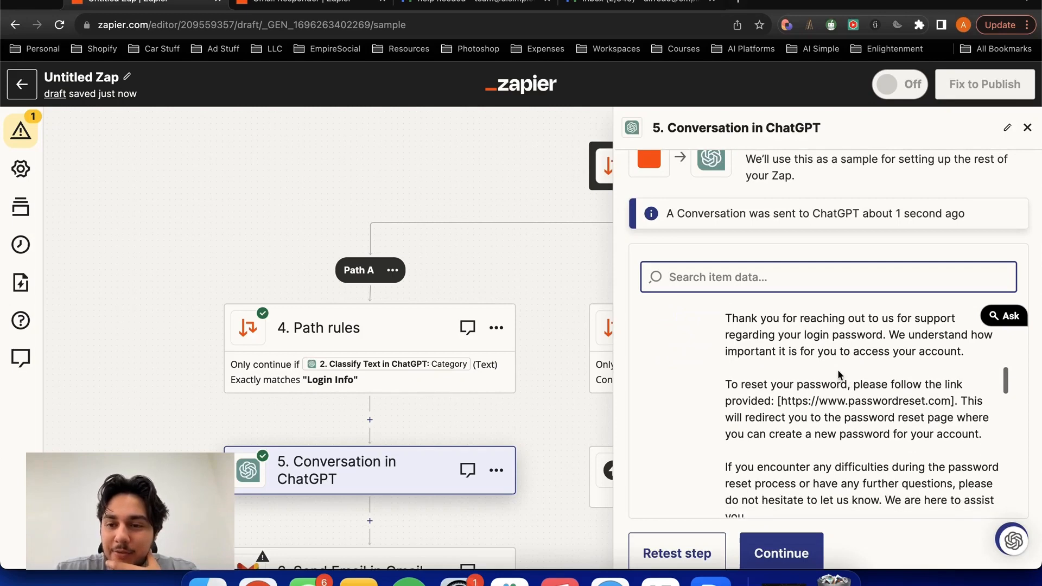
scroll(756, 353, down, 1)
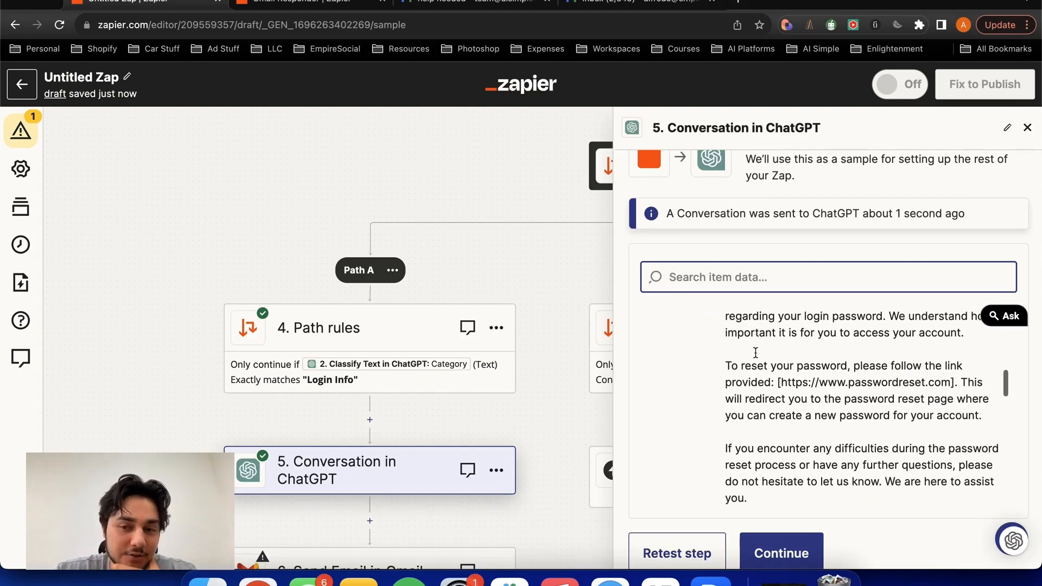
click(719, 363)
drag(718, 364, 814, 395)
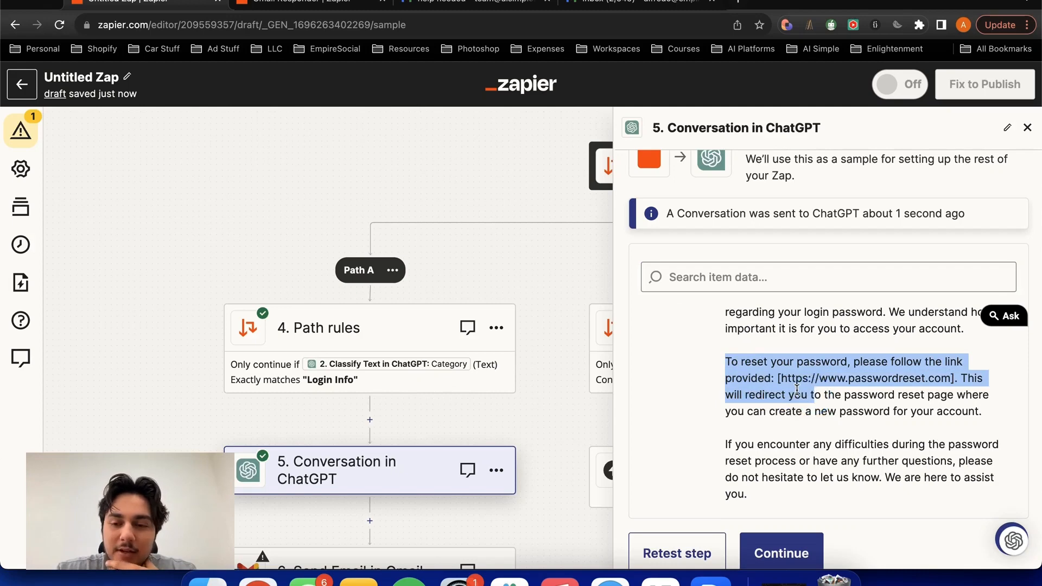
click(796, 391)
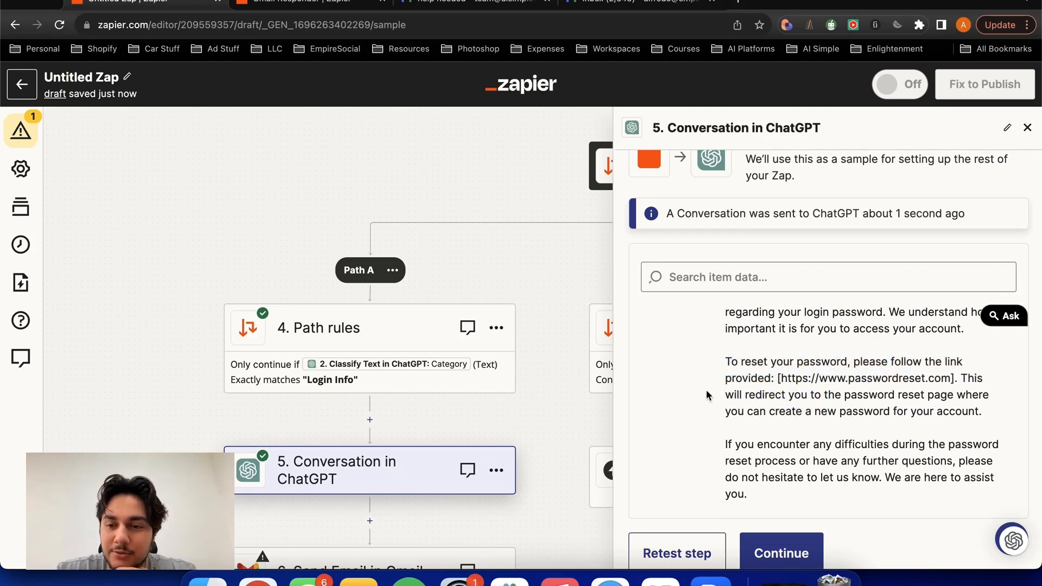
scroll(708, 395, down, 3)
click(829, 456)
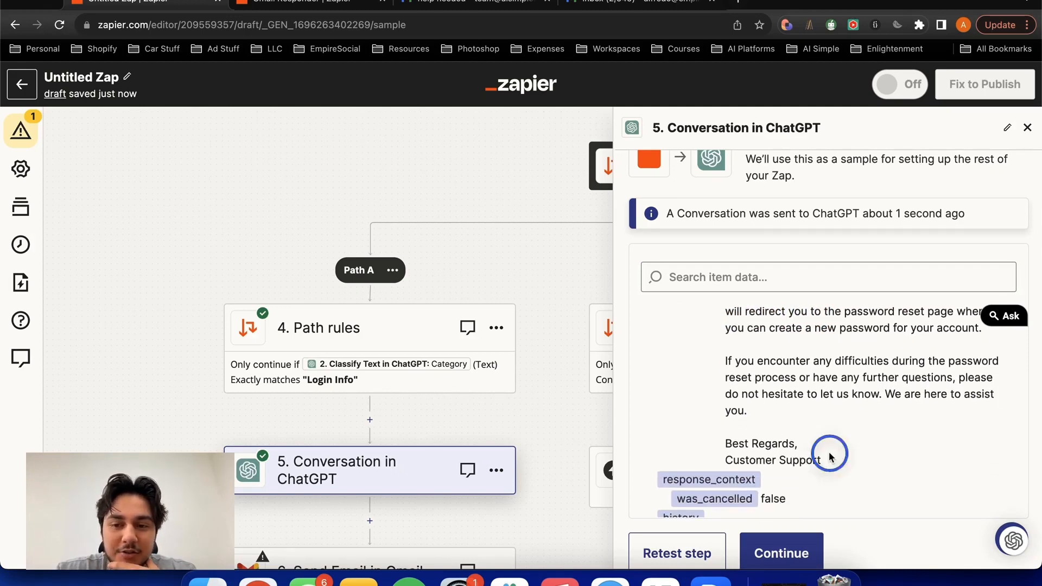
drag(829, 457, 718, 443)
click(718, 443)
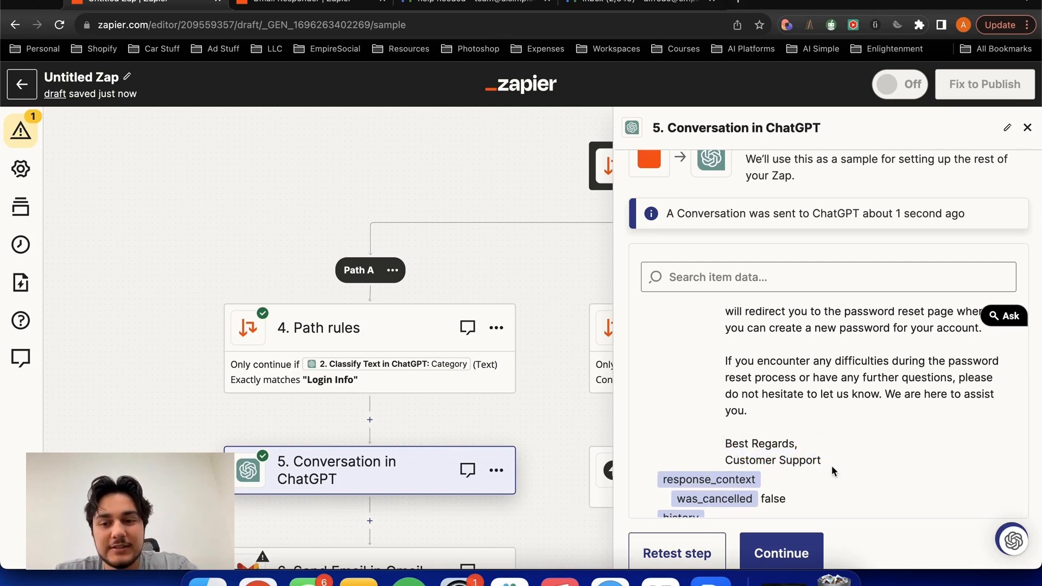
drag(833, 471, 709, 442)
click(709, 442)
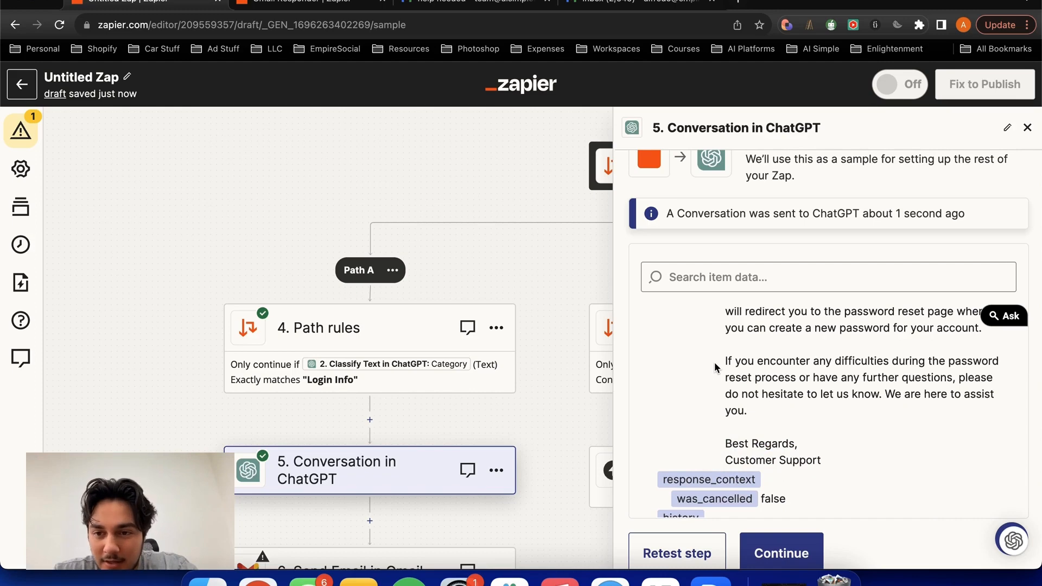
scroll(789, 462, up, 6)
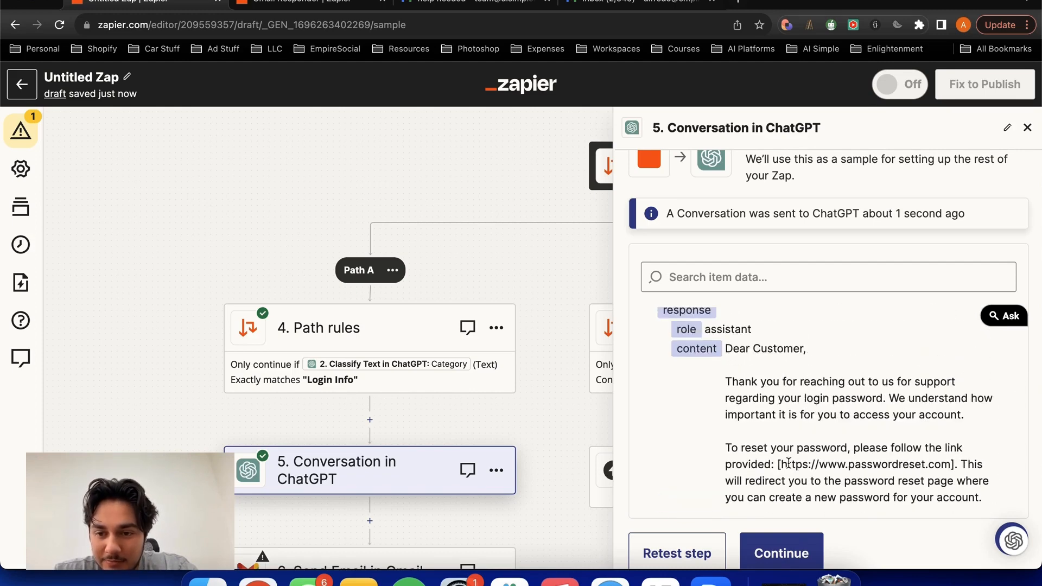
drag(787, 464, 899, 452)
click(819, 417)
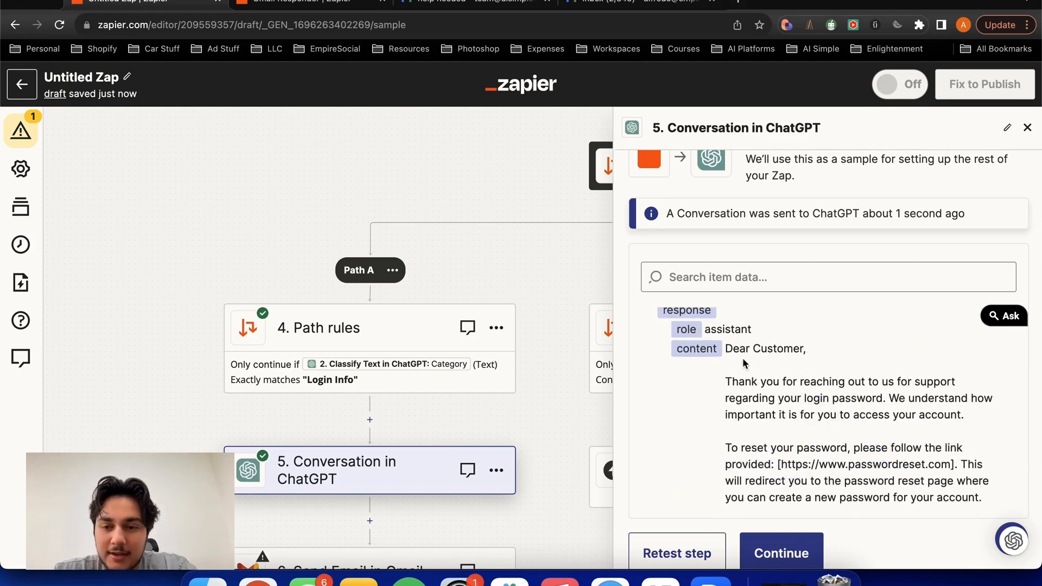
scroll(694, 411, down, 10)
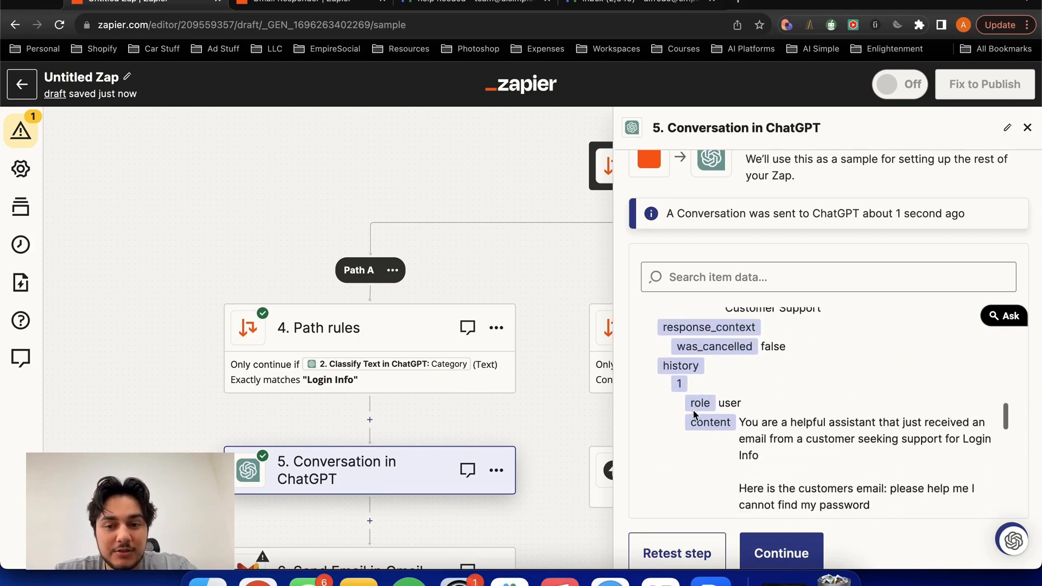
- Continue to the Send Email in Gmail action at the end of Path A
click(768, 553)
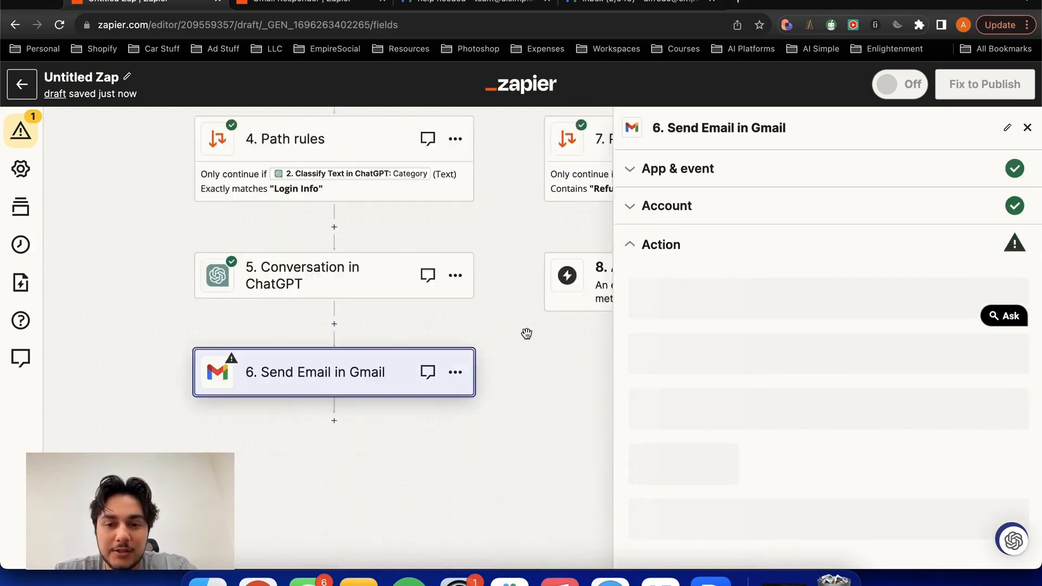
scroll(448, 280, down, 2)
drag(446, 282, 453, 340)
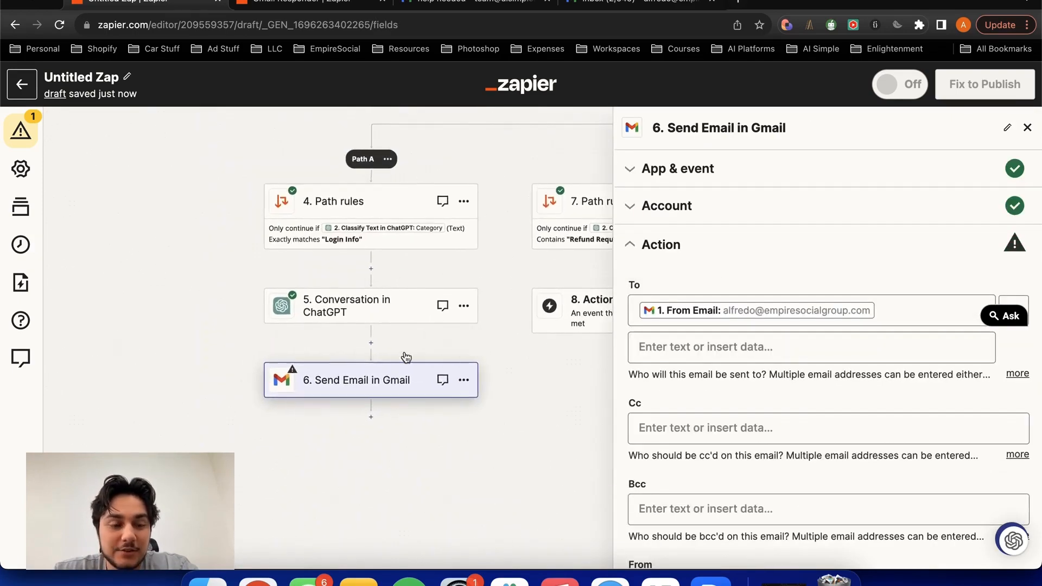
click(349, 383)
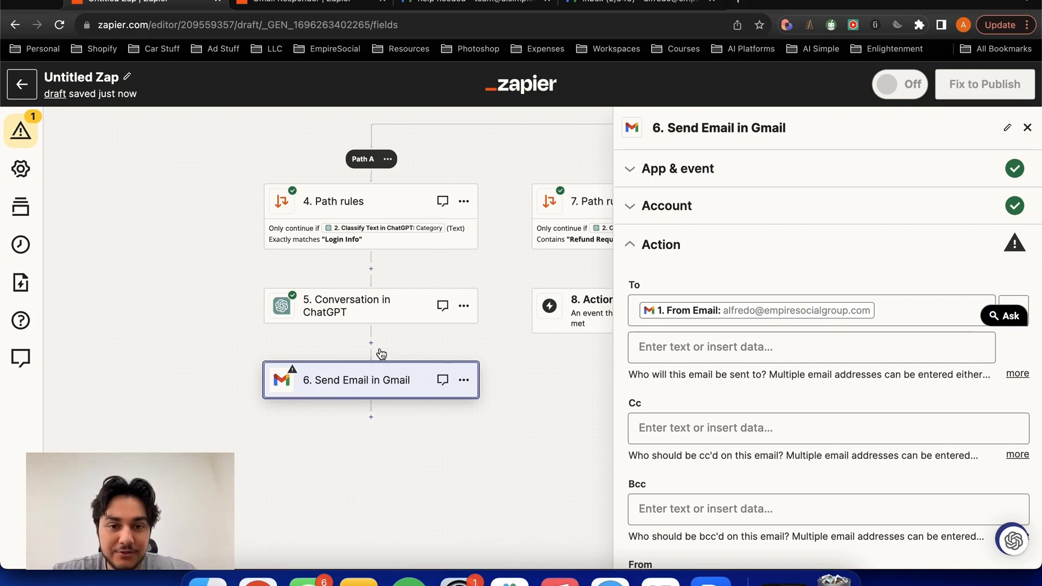
- Fill the Body of the Send Email in Gmail action with the Reply value from the Conversation in ChatGPT step
scroll(714, 264, down, 13)
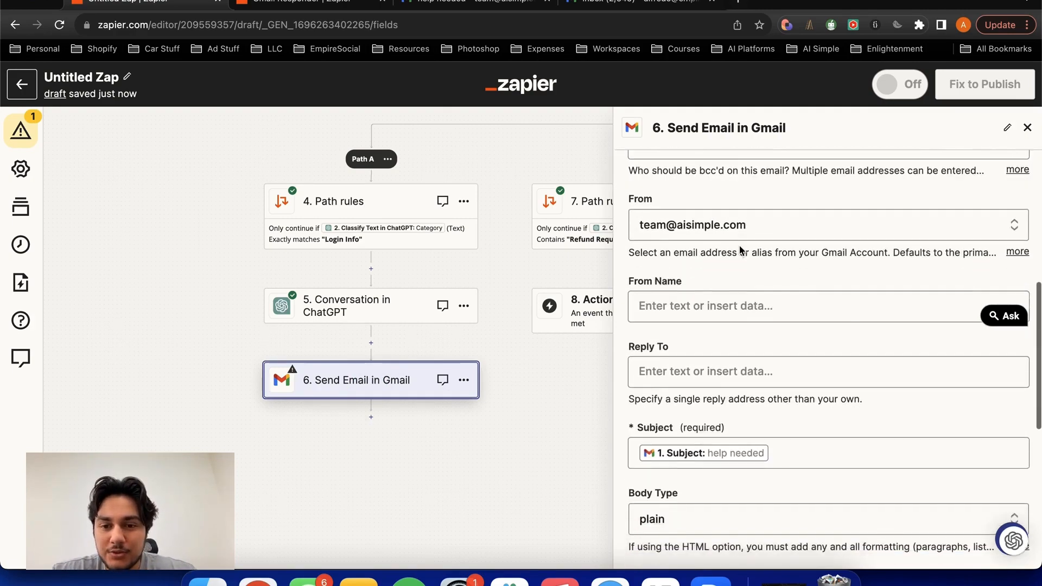
click(727, 317)
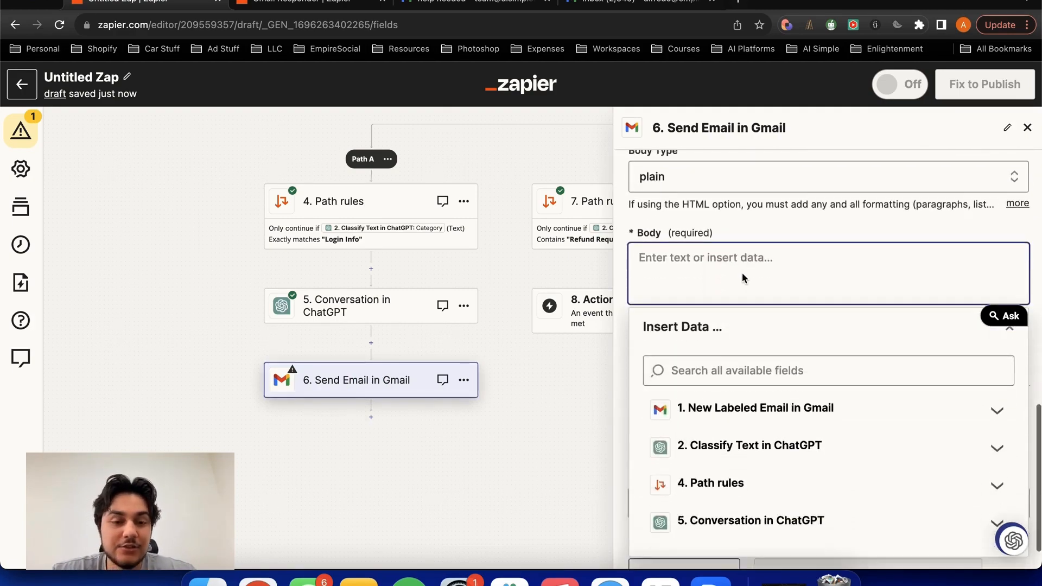
scroll(741, 304, down, 2)
click(732, 480)
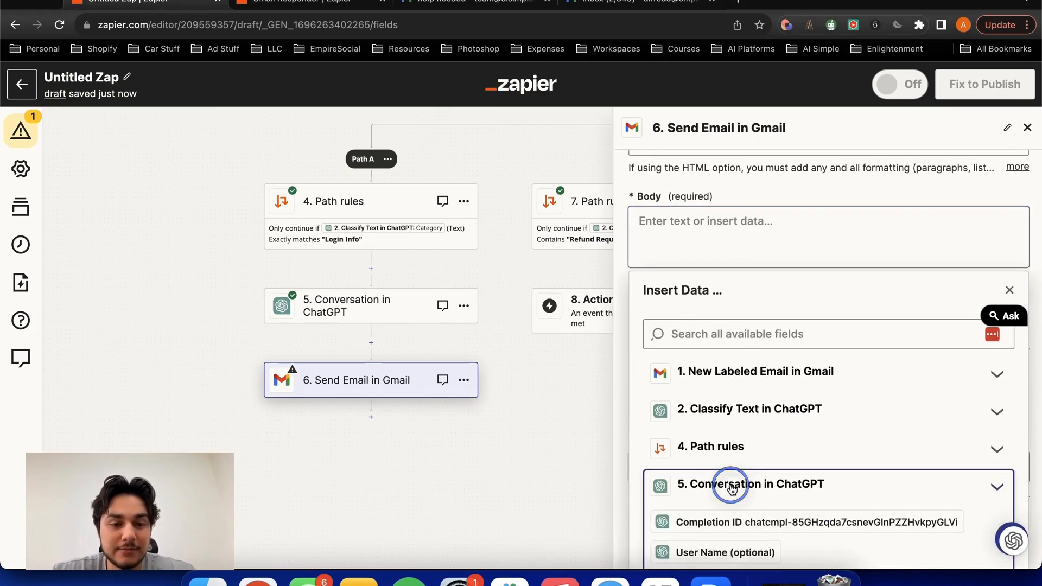
scroll(758, 391, down, 10)
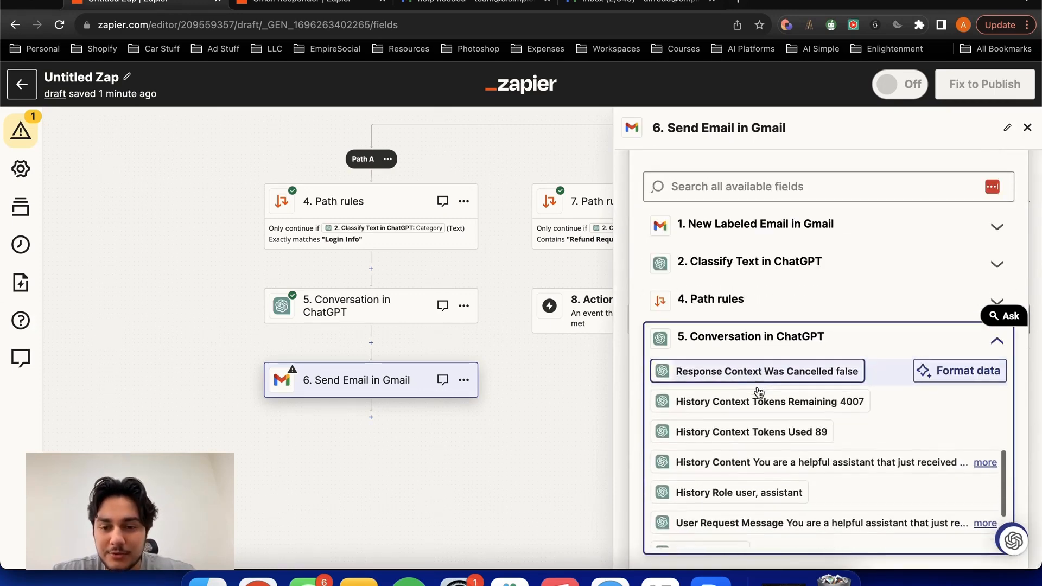
scroll(760, 426, down, 1)
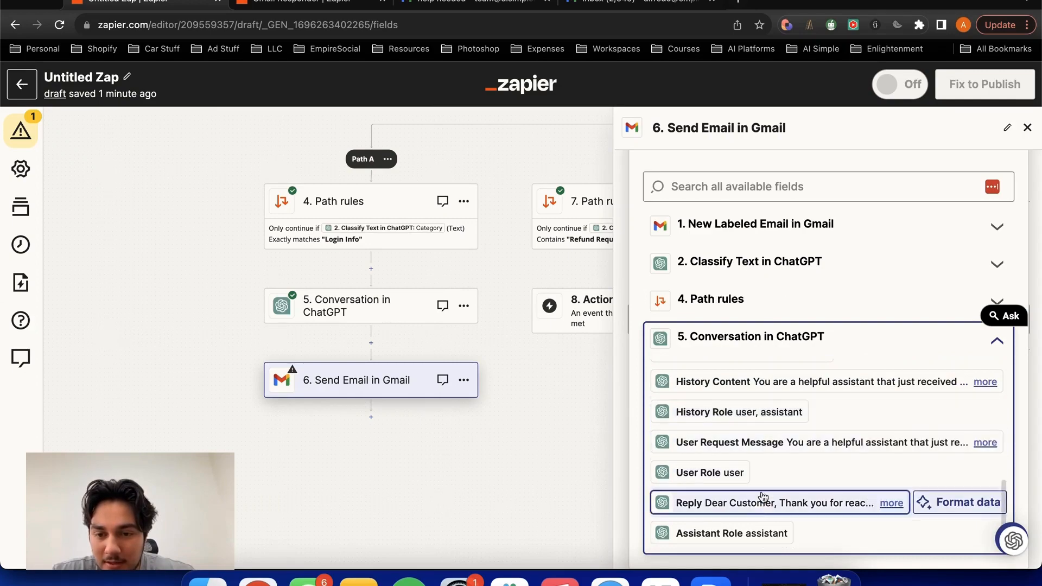
click(891, 501)
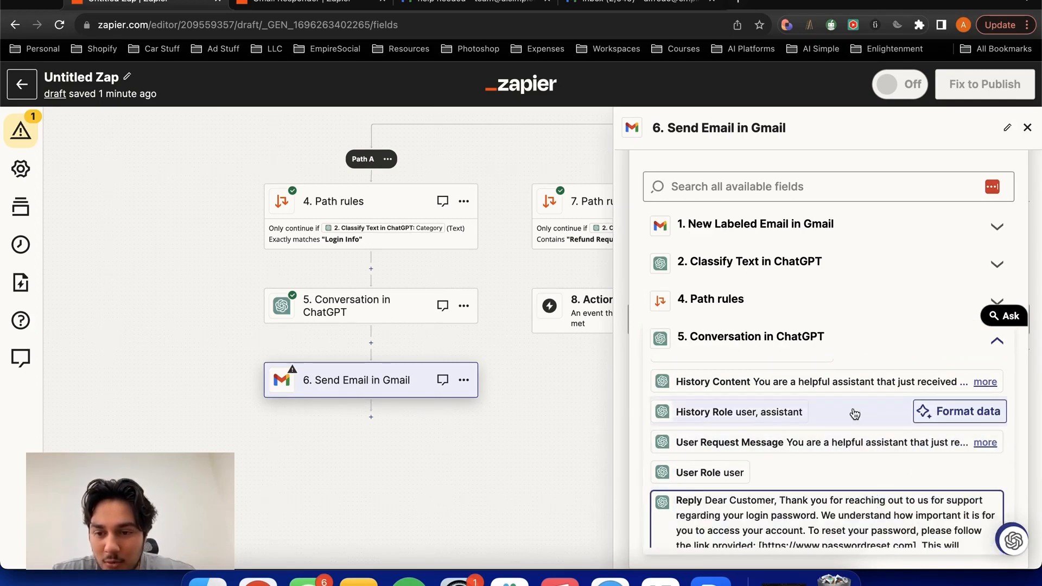
scroll(851, 414, down, 3)
scroll(786, 443, down, 3)
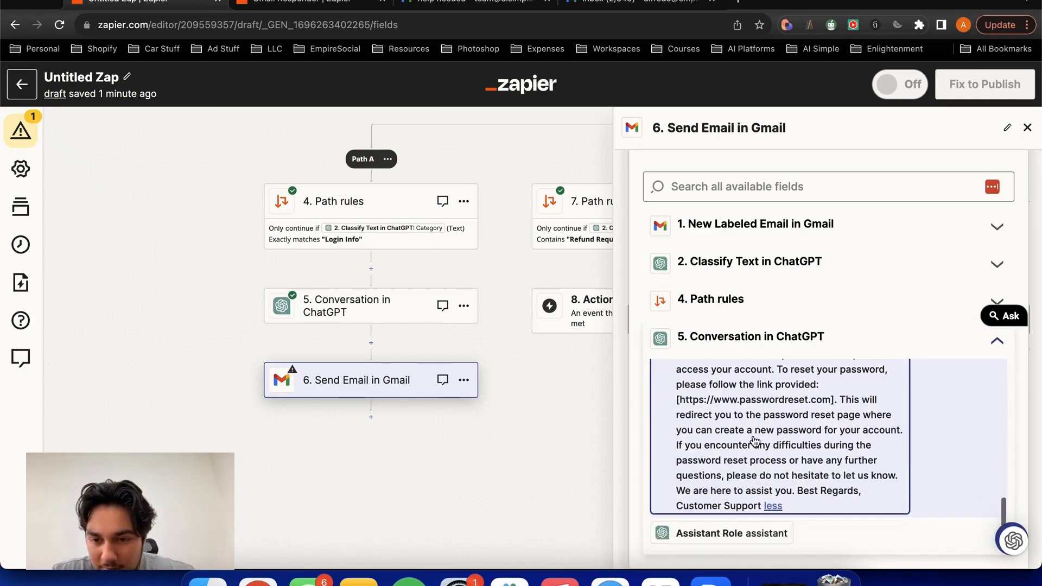
click(751, 440)
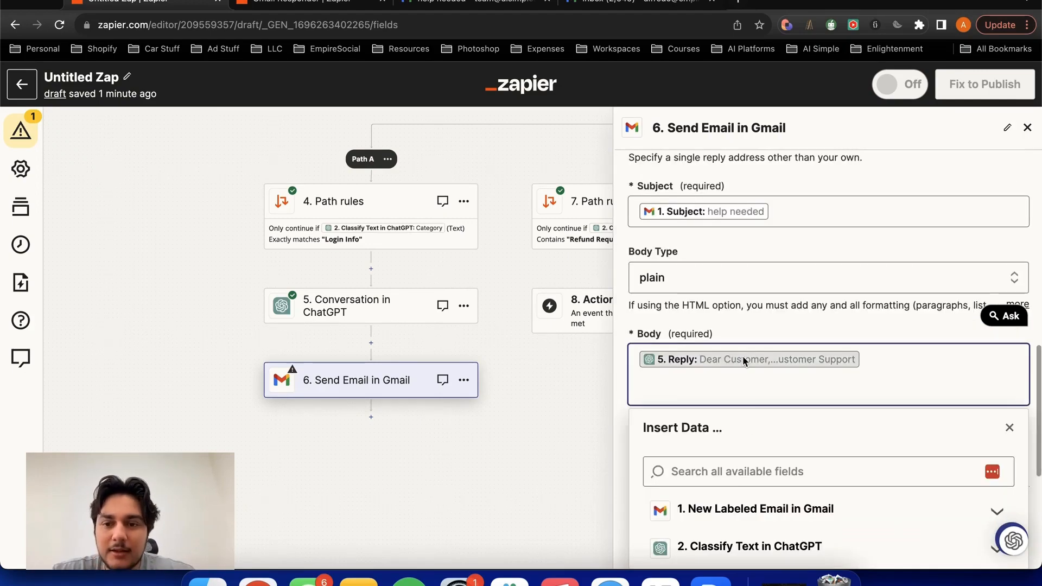
click(785, 325)
scroll(790, 324, down, 3)
scroll(791, 322, down, 1)
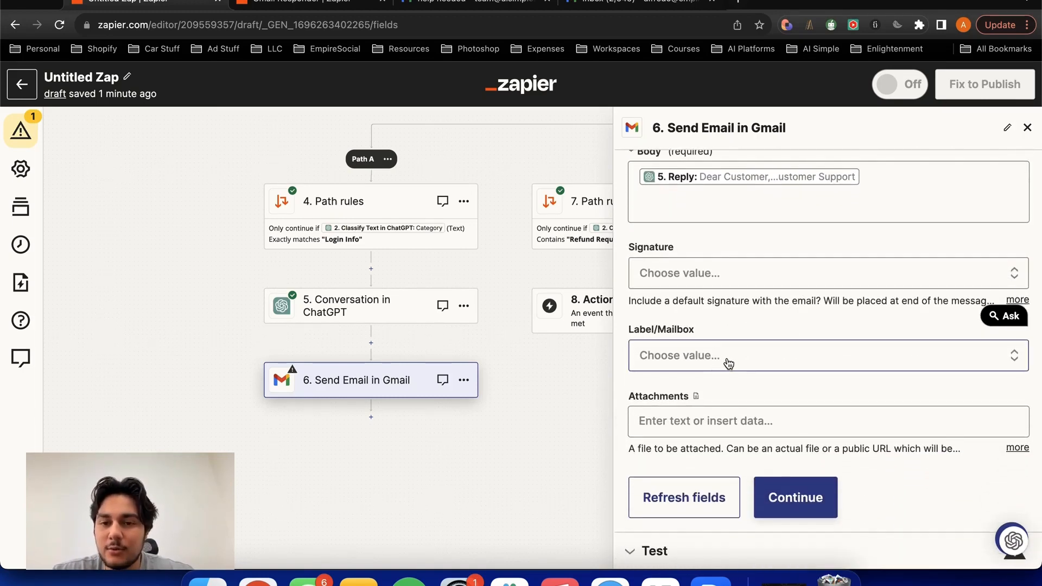
- Run a test of the Send Email in Gmail action and open the new help needed reply in the customer's Gmail inbox
click(751, 495)
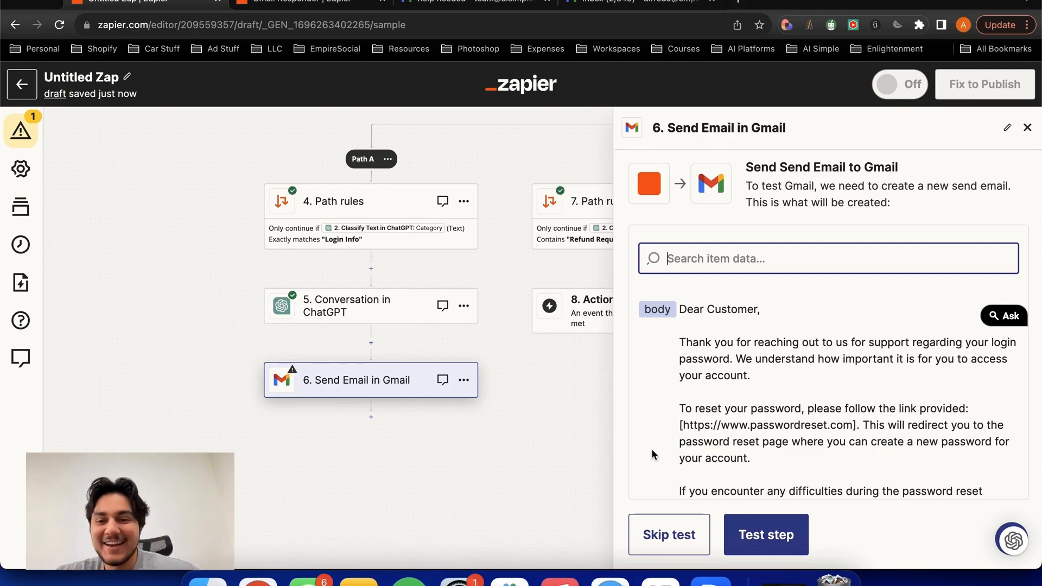
click(743, 538)
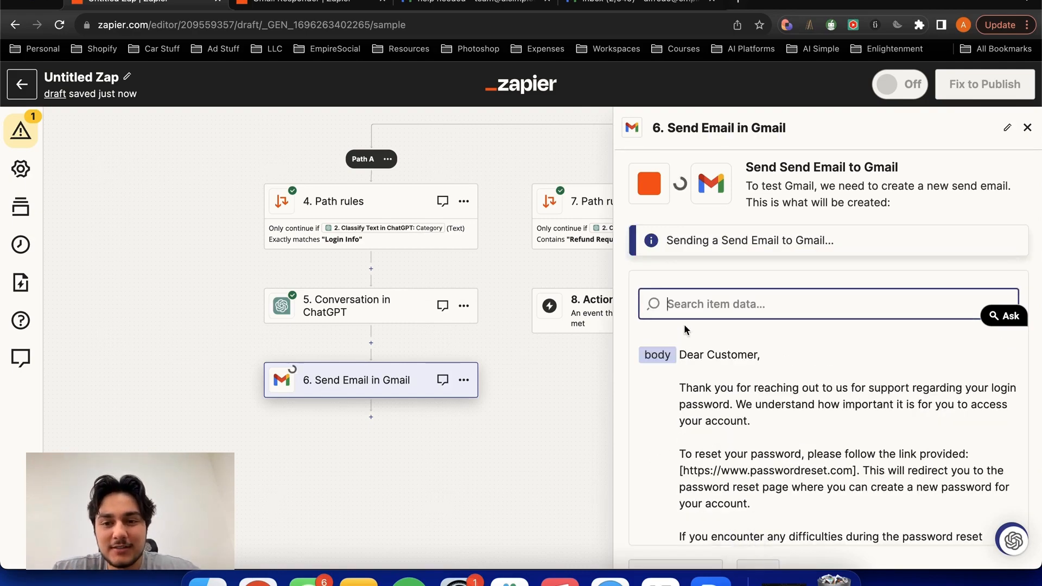
click(646, 3)
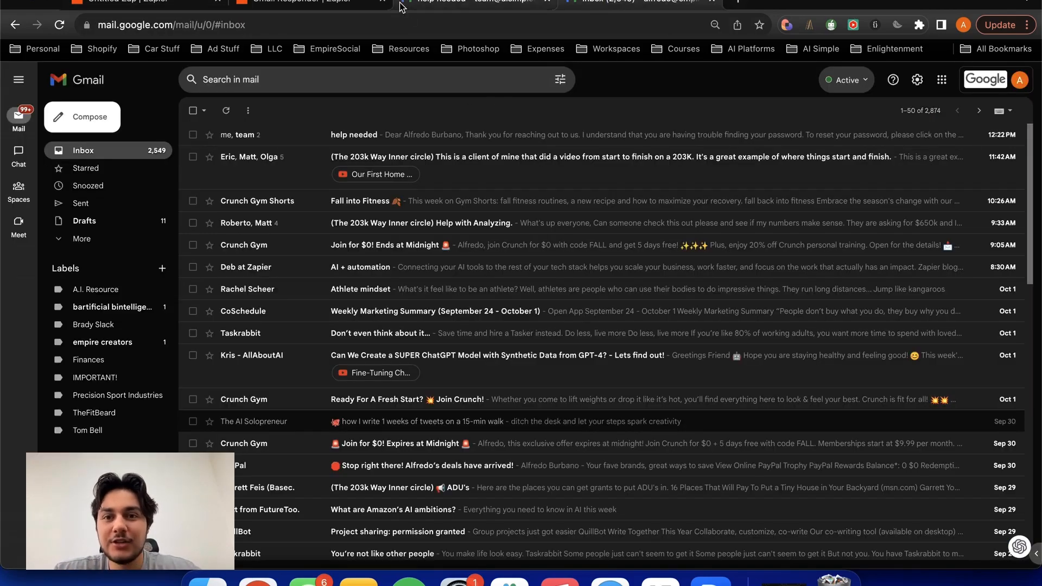
click(286, 136)
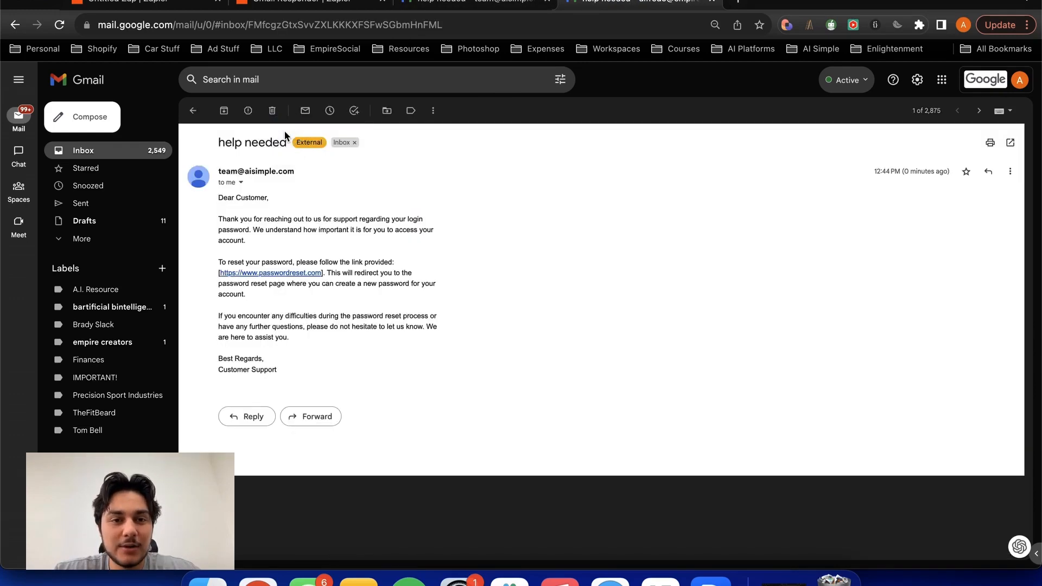
- Read through the received reply, try its password reset link, and close the page it opens
drag(213, 200, 281, 299)
click(281, 296)
click(282, 273)
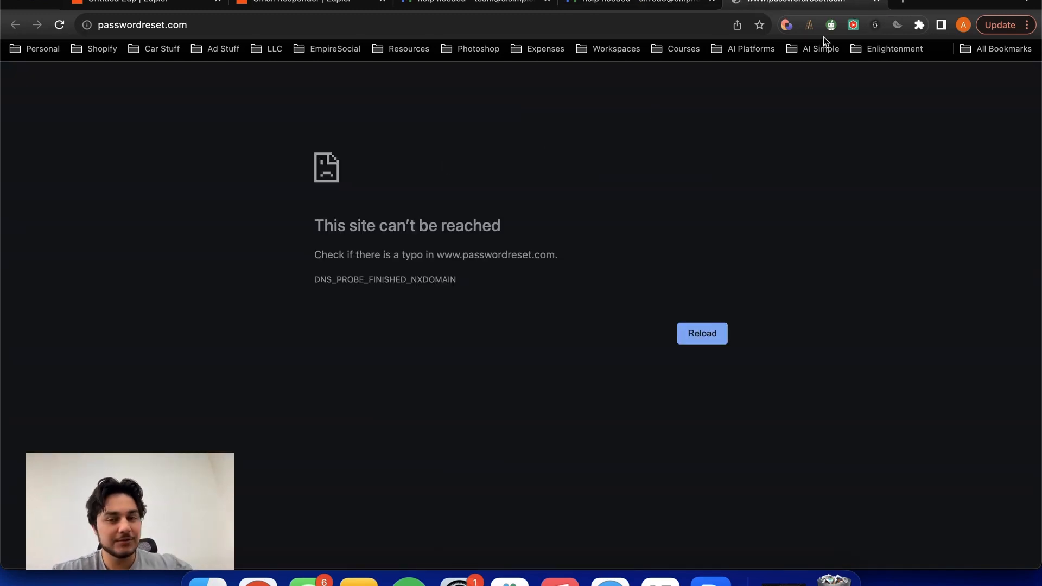
click(875, 2)
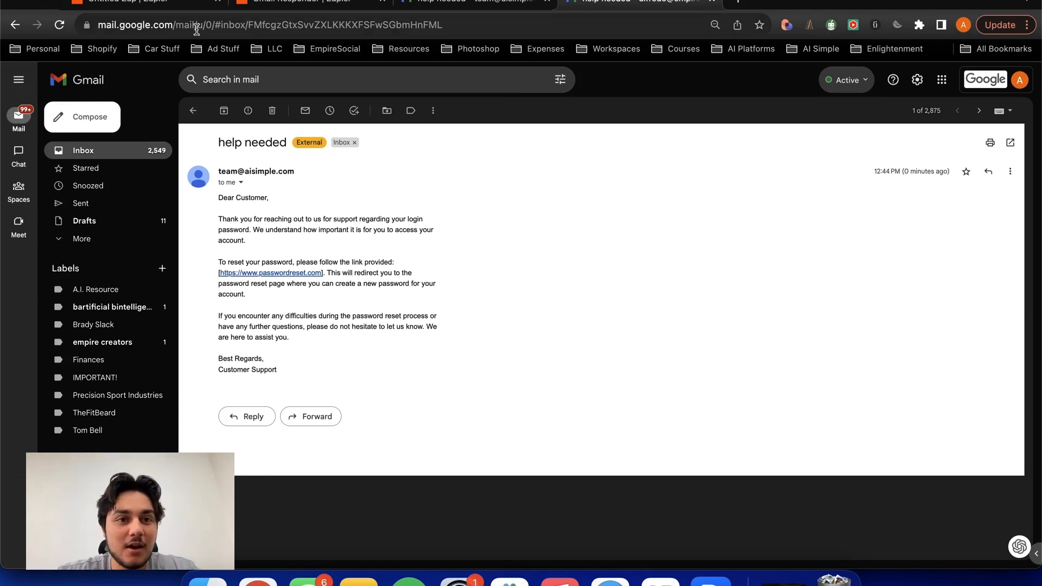
- Review the Path A steps in the Zap editor, then check the Help Needed label in the support team's Gmail
click(184, 6)
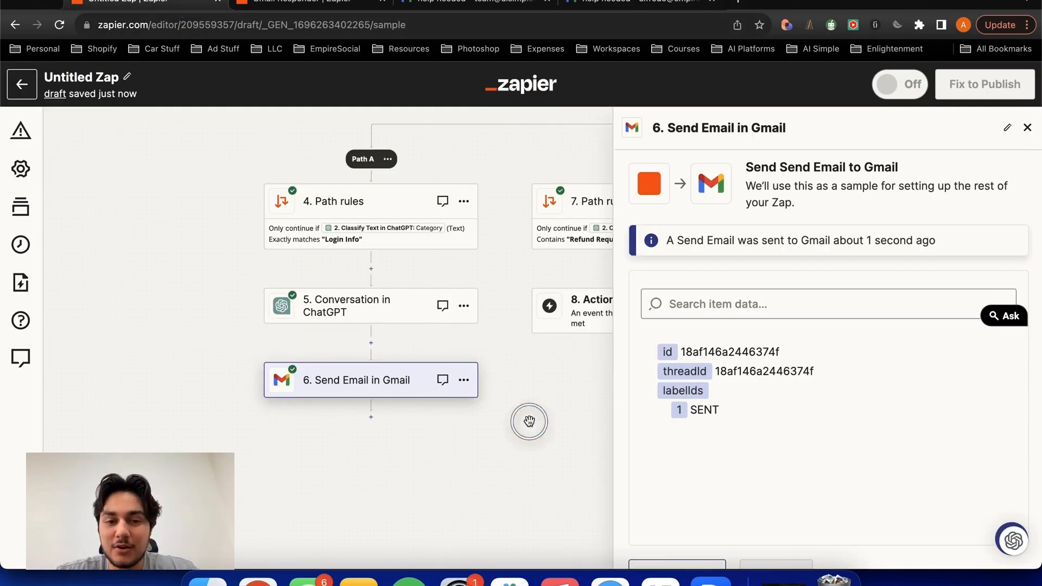
scroll(529, 421, down, 5)
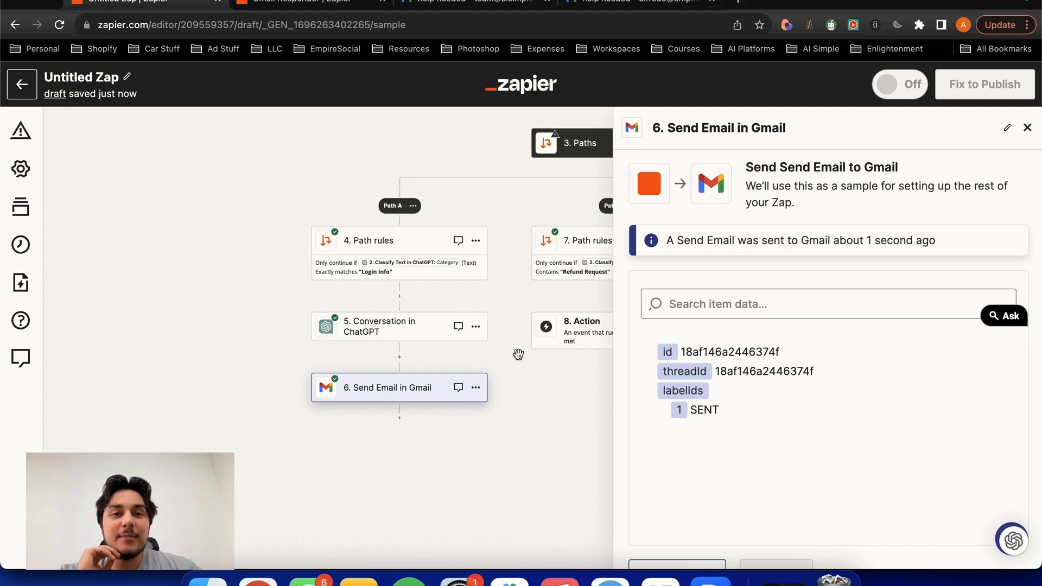
click(478, 2)
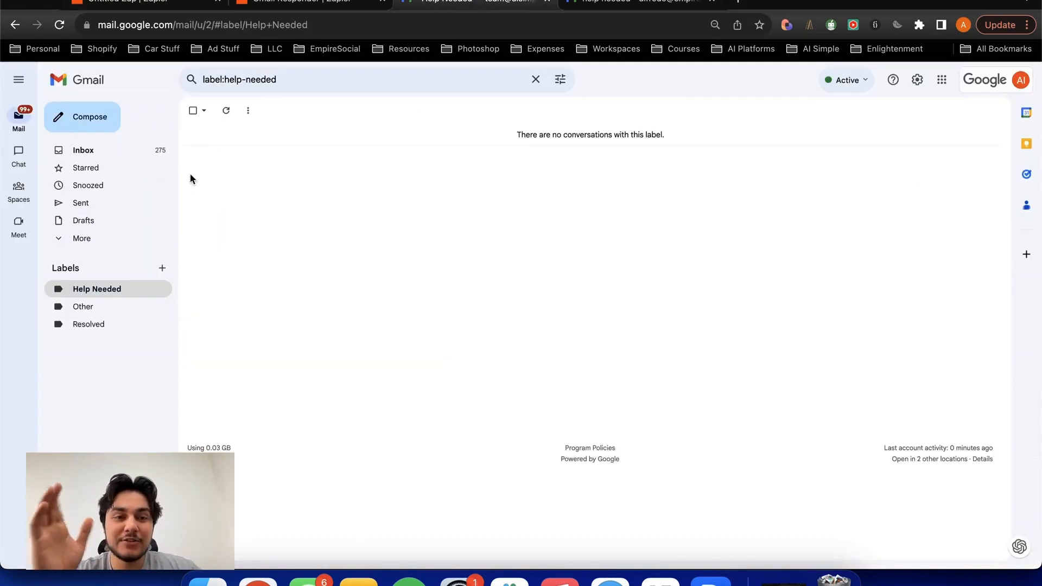
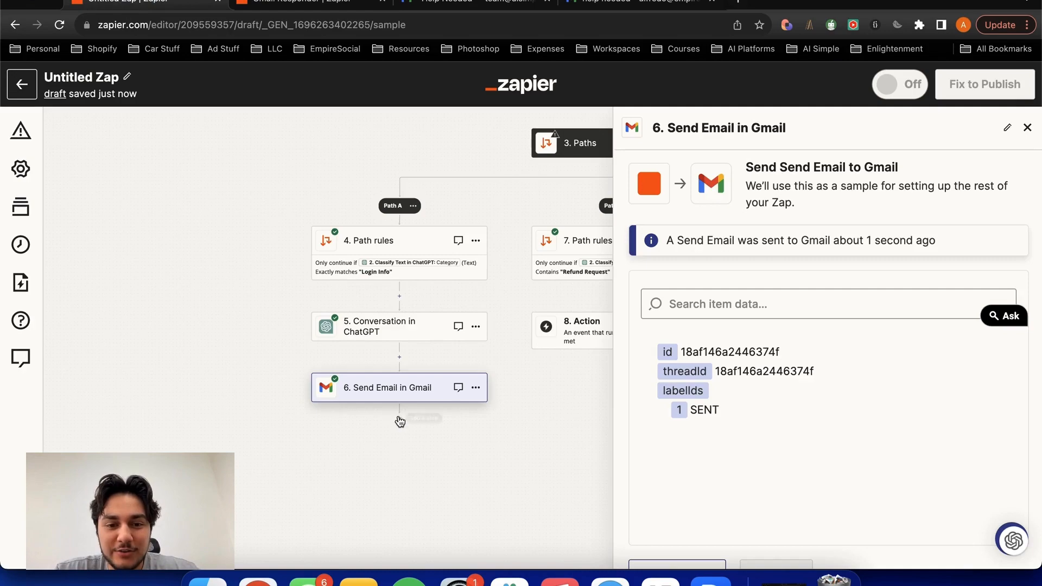
- Add a Gmail action with the event Remove Label from Email after the Send Email in Gmail step in Path A
click(400, 419)
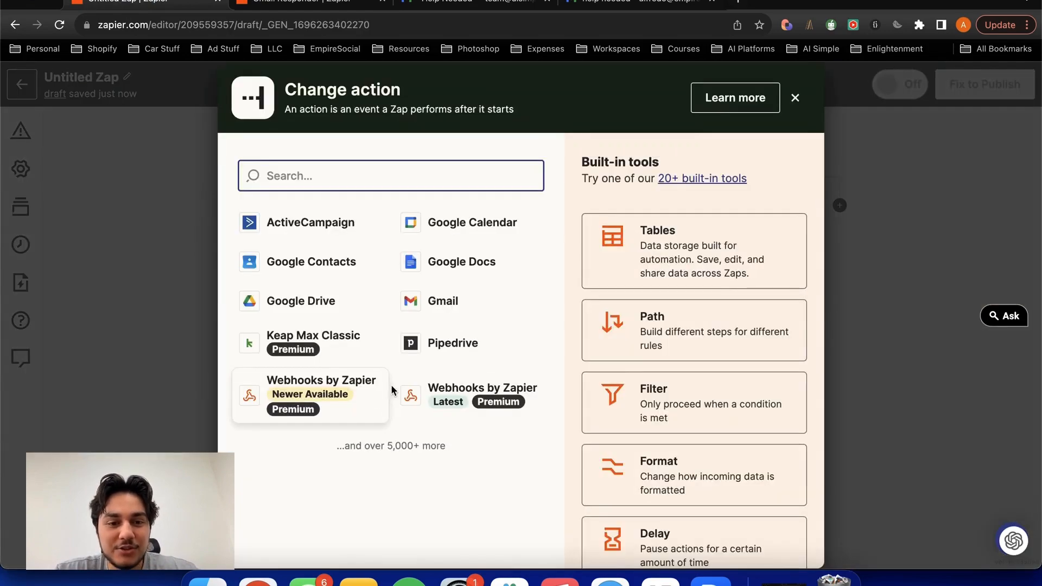
text(gmail)
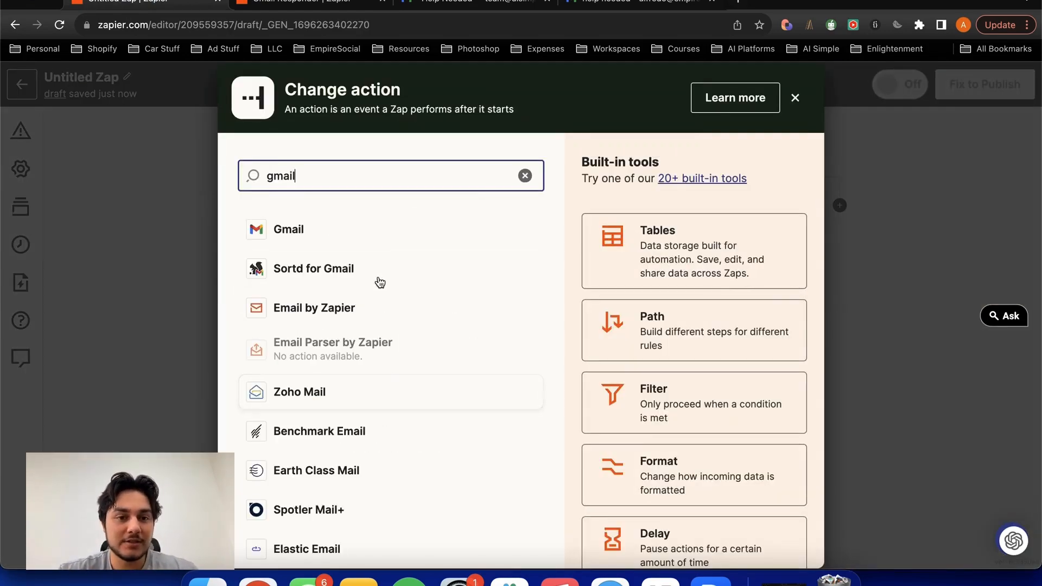
click(369, 226)
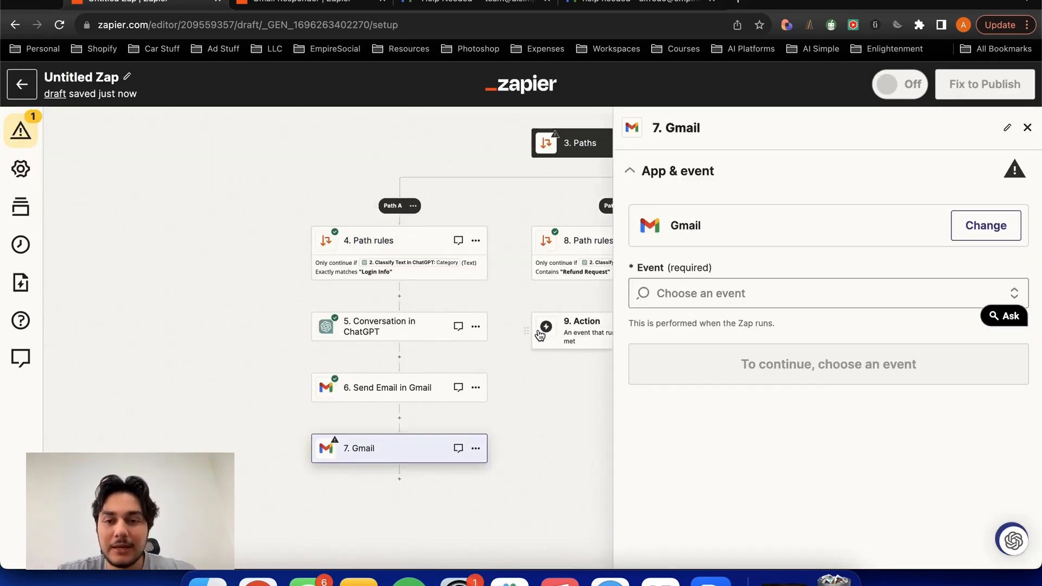
click(721, 290)
scroll(777, 416, down, 1)
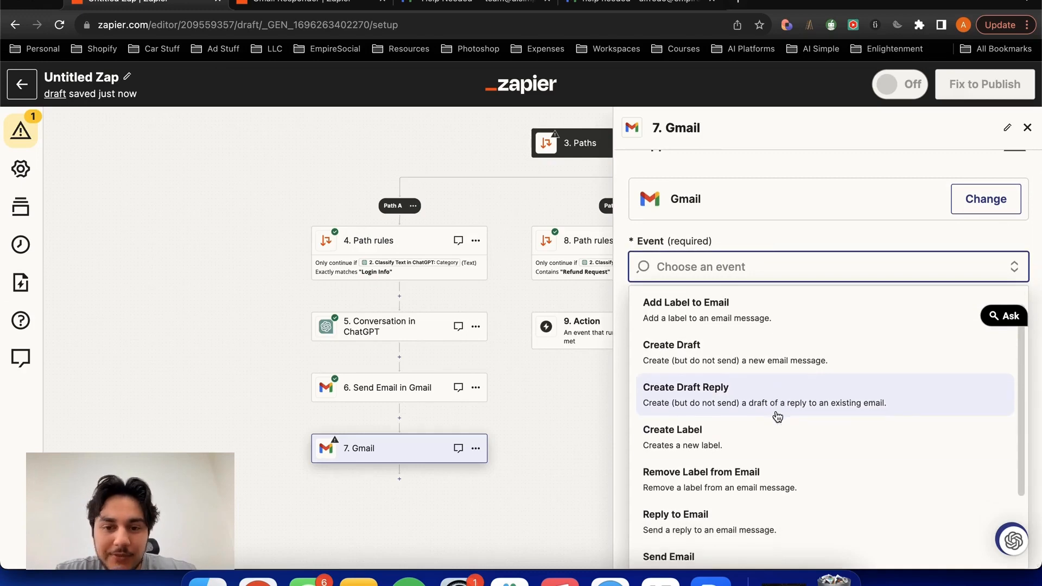
click(753, 478)
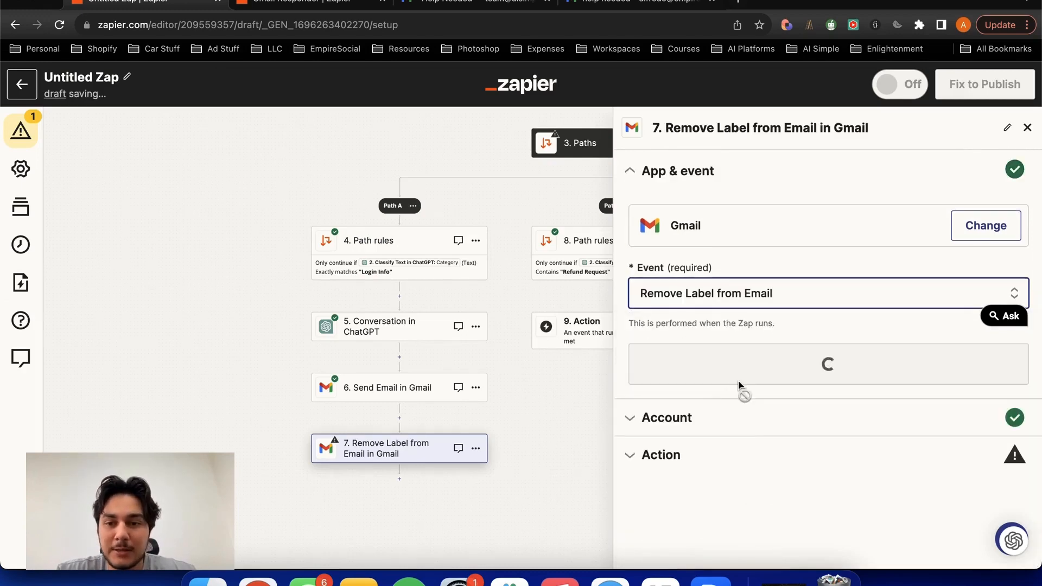
click(699, 424)
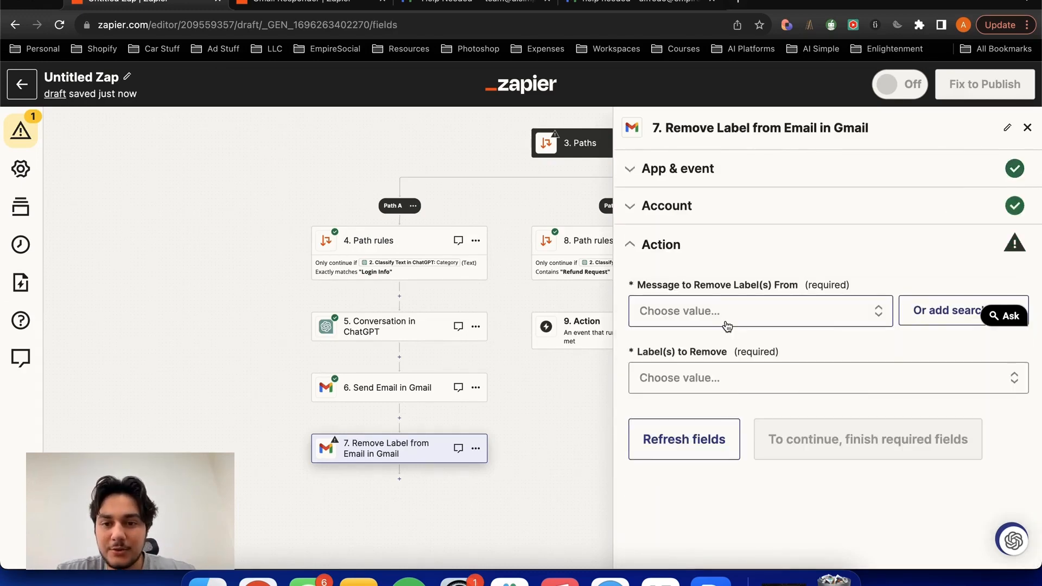
- Fill Message to Remove Label(s) From with a single custom Message Id value from the New Labeled Email in Gmail step
click(688, 309)
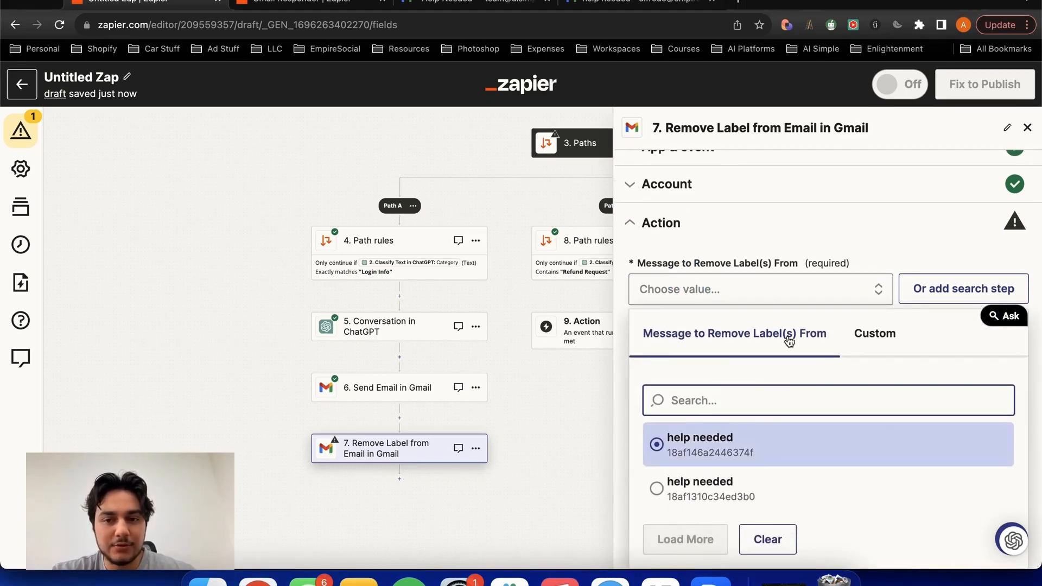
click(880, 342)
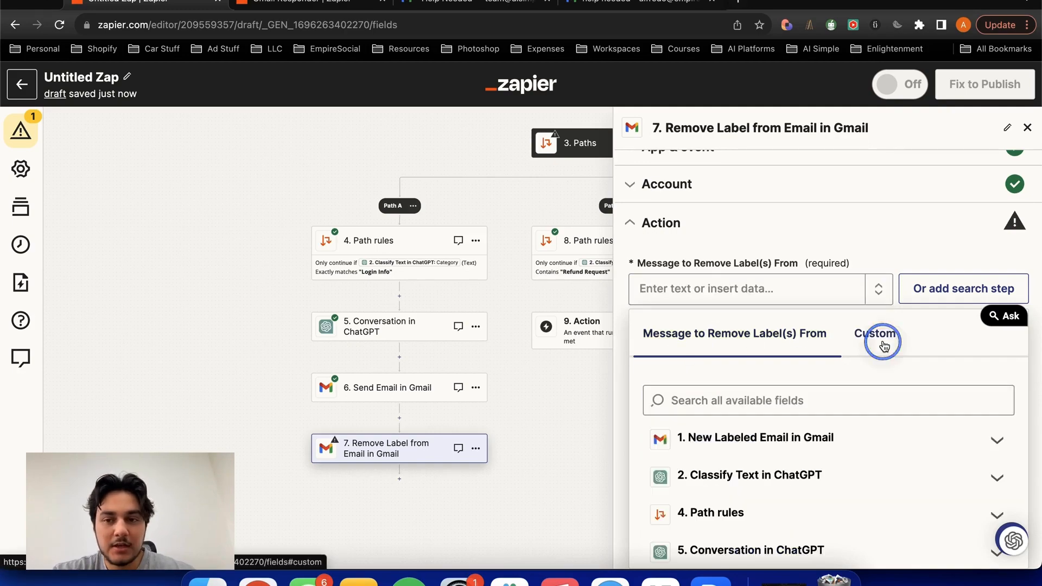
scroll(743, 346, down, 2)
click(683, 338)
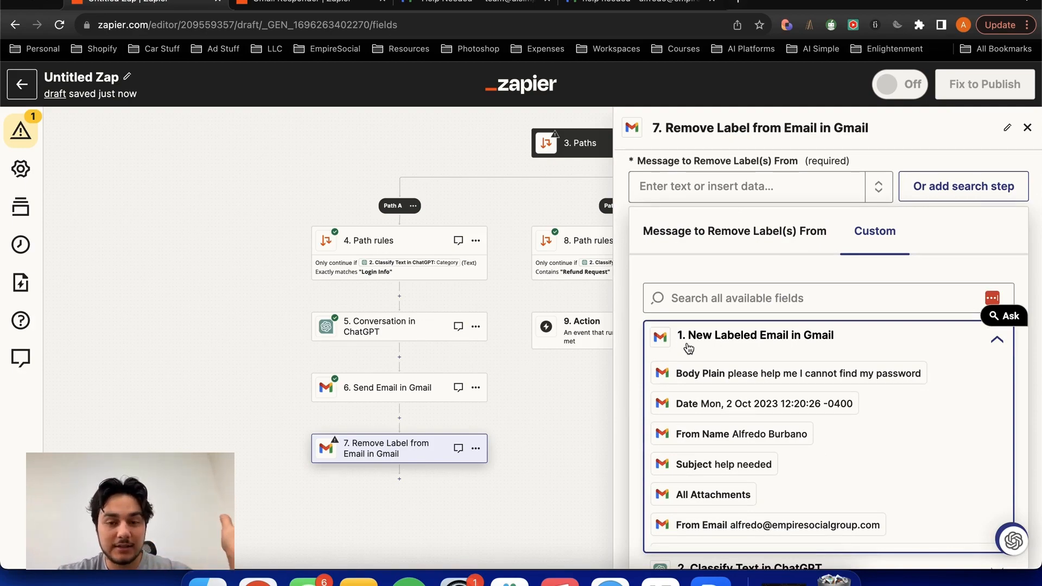
scroll(810, 437, down, 5)
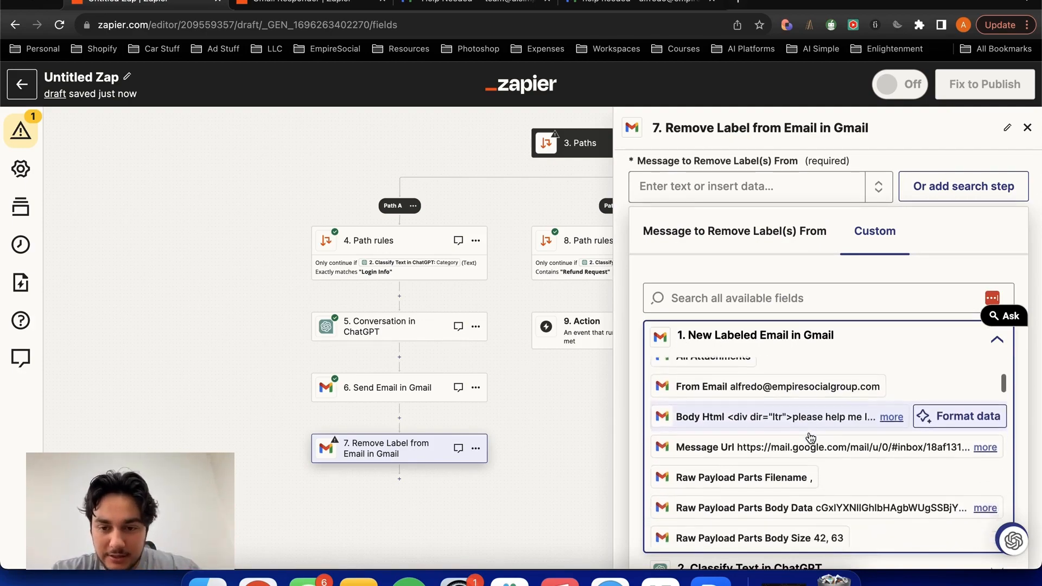
scroll(810, 437, down, 5)
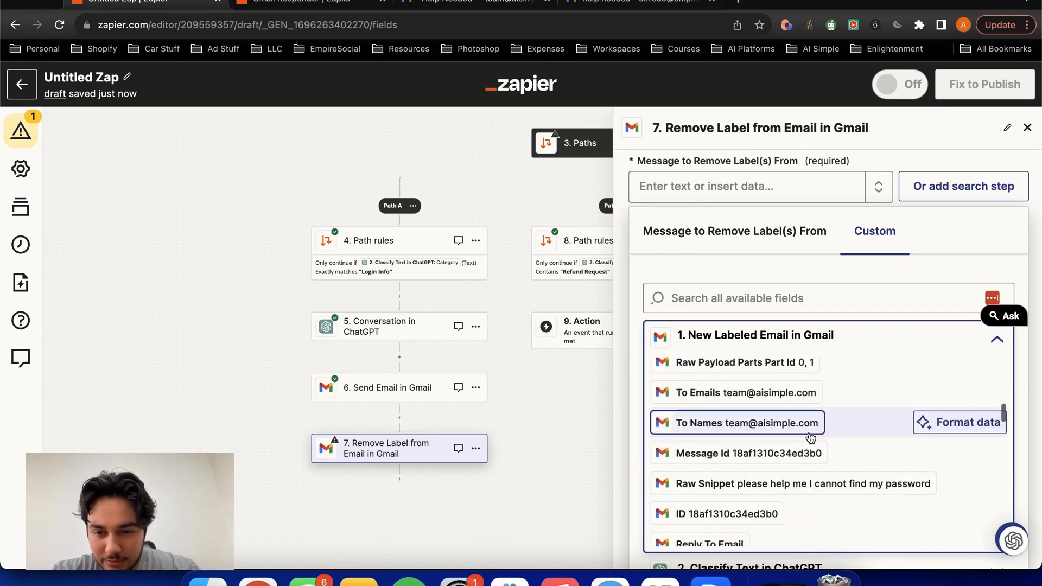
click(793, 416)
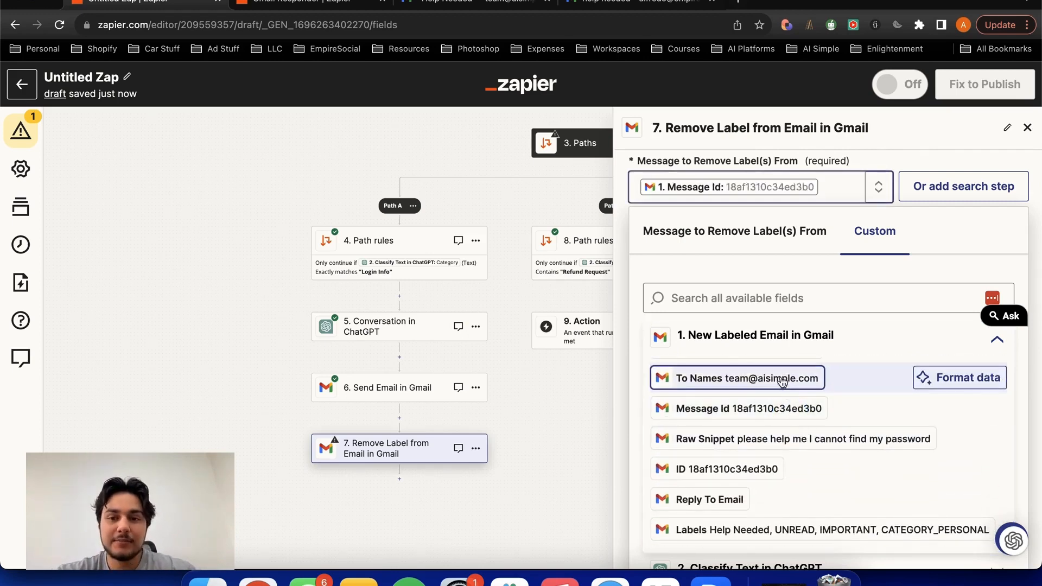
click(768, 412)
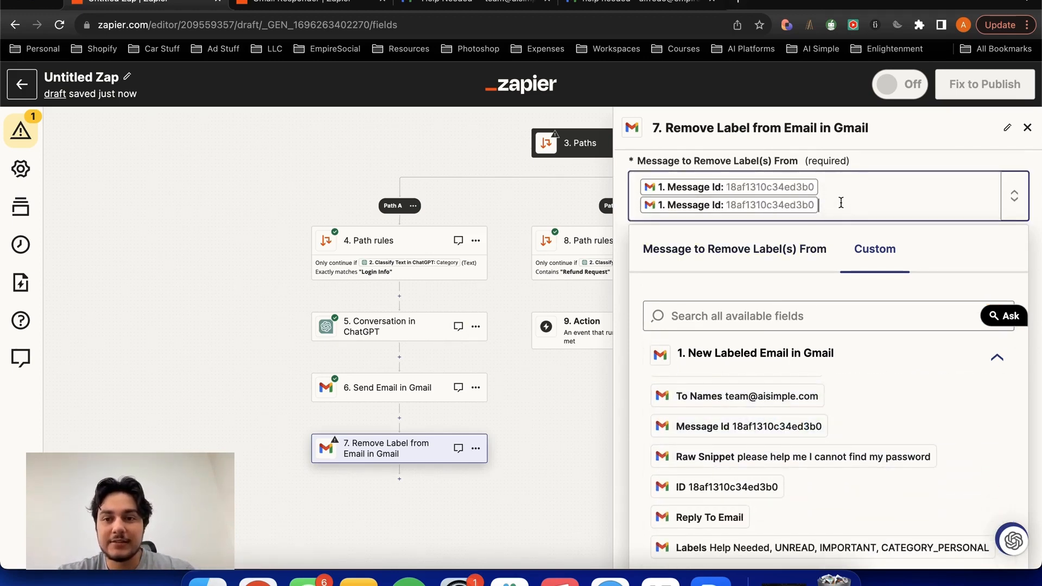
key(BackSpace)
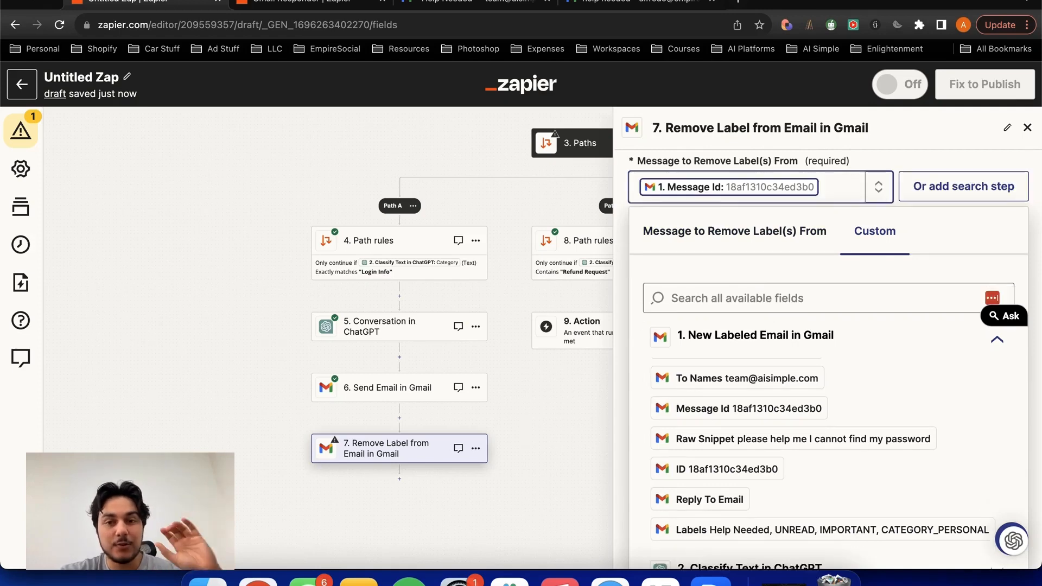
click(893, 157)
- Choose Help Needed as the label to remove and continue to the test section
click(751, 383)
scroll(736, 361, down, 10)
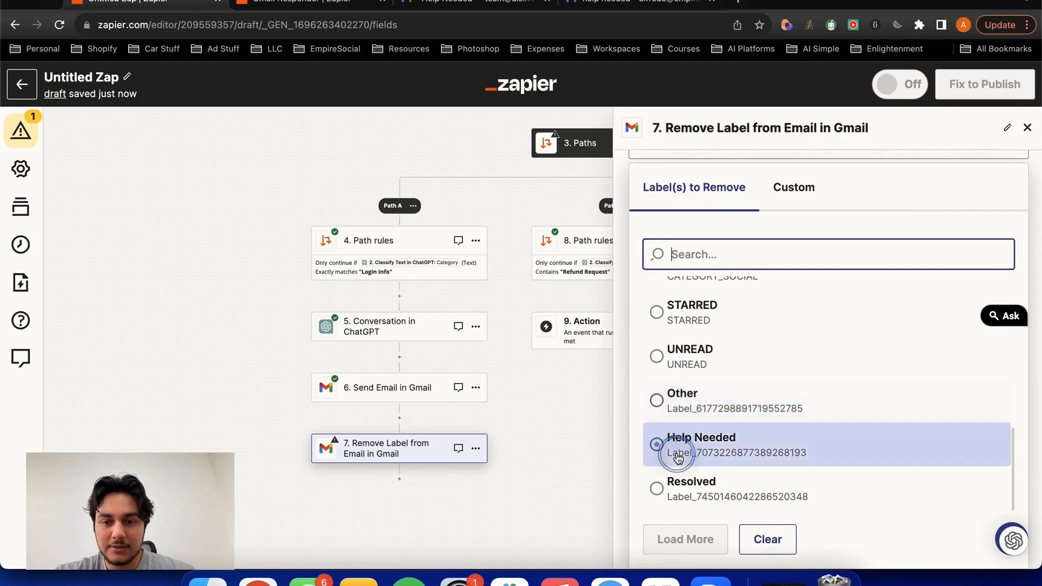
click(675, 451)
click(797, 488)
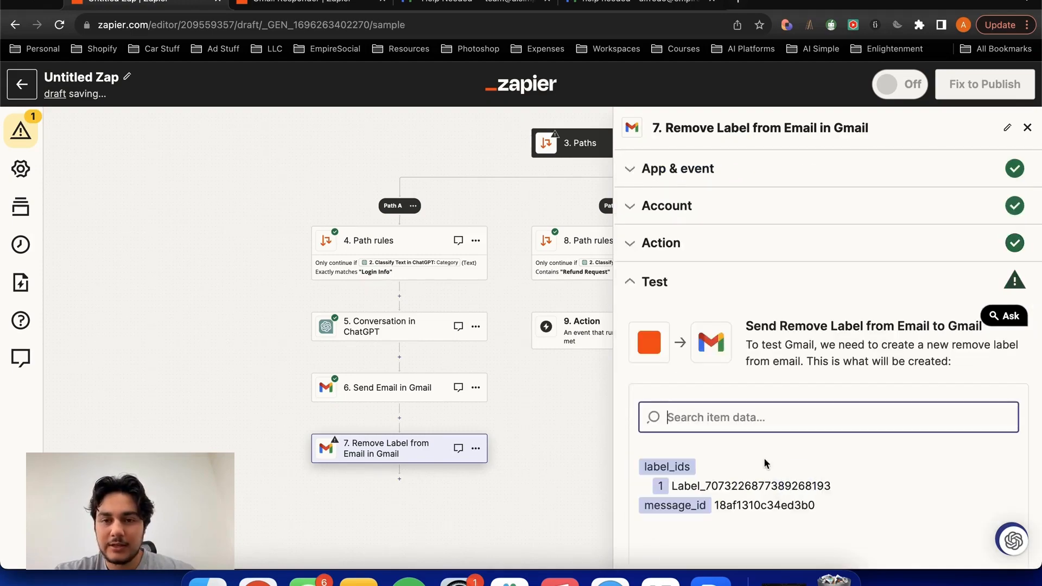
- Test the Remove Label from Email in Gmail action and check the Help Needed label in the reloaded support team's Gmail
click(472, 3)
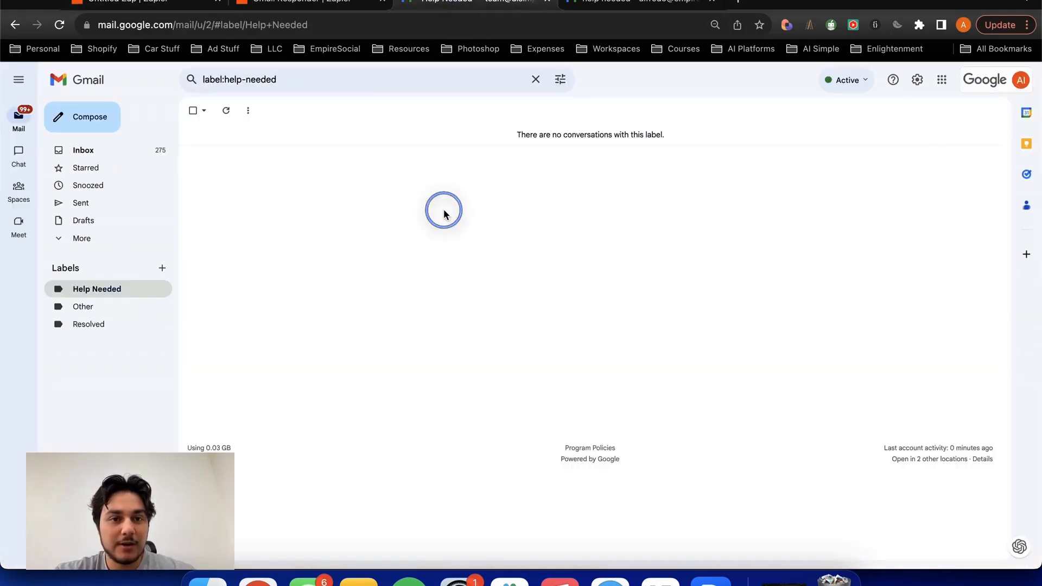
click(65, 27)
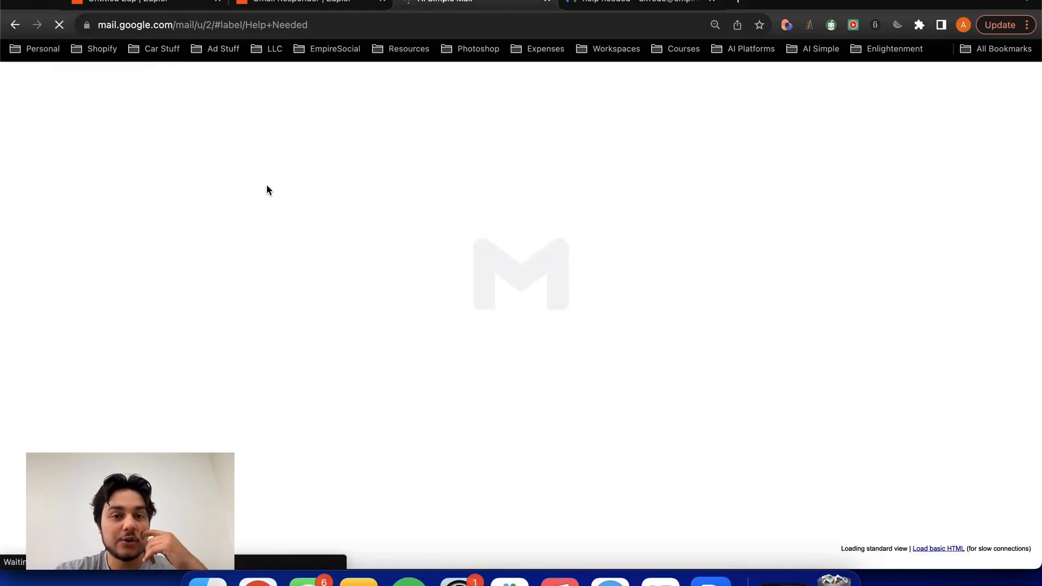
click(182, 8)
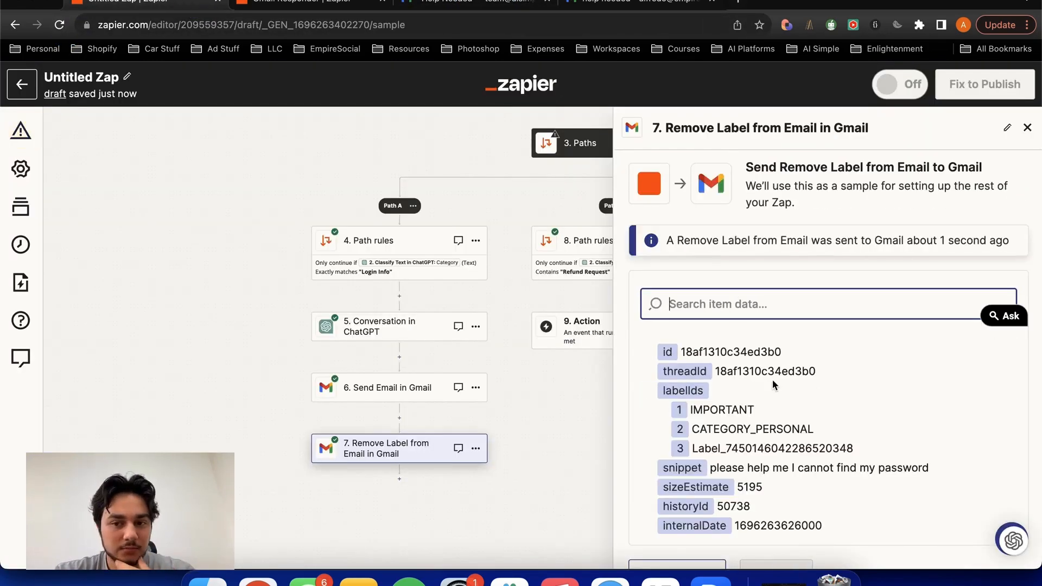
click(472, 3)
click(177, 8)
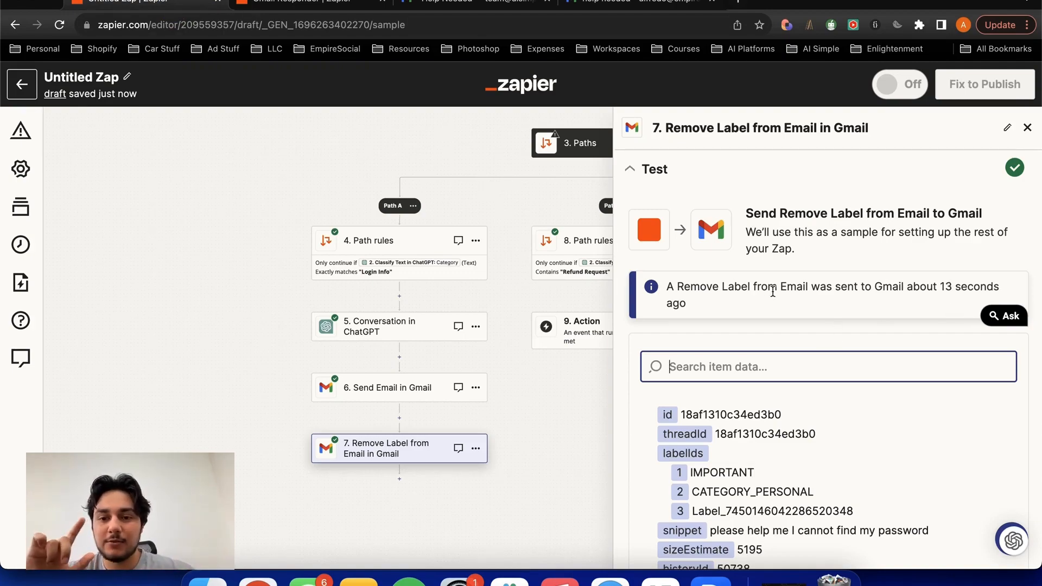
- Put the forgotten-password email back under the Help Needed label in Gmail and return to the Zap editor
drag(249, 166, 94, 430)
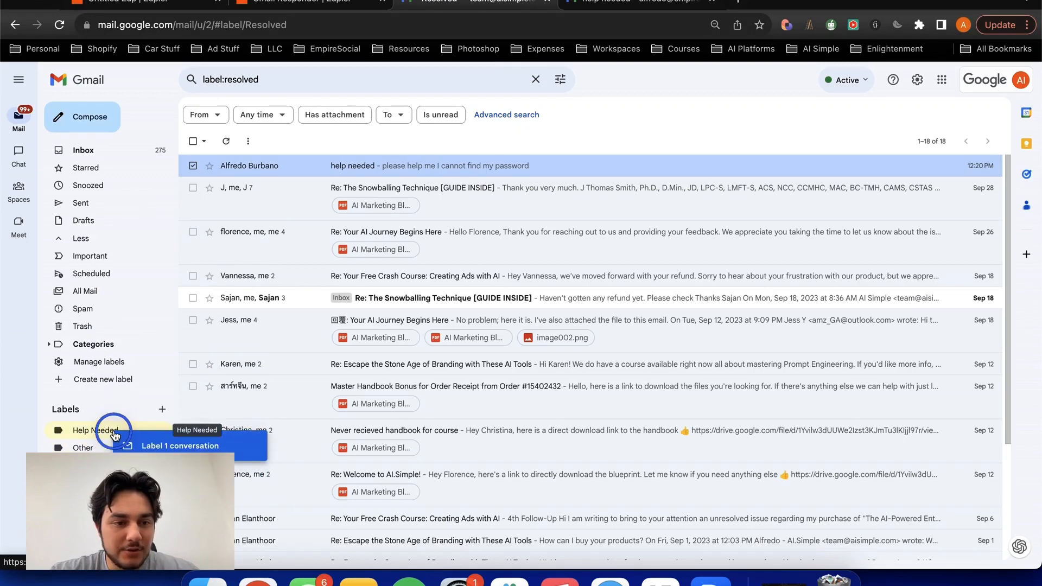
click(117, 291)
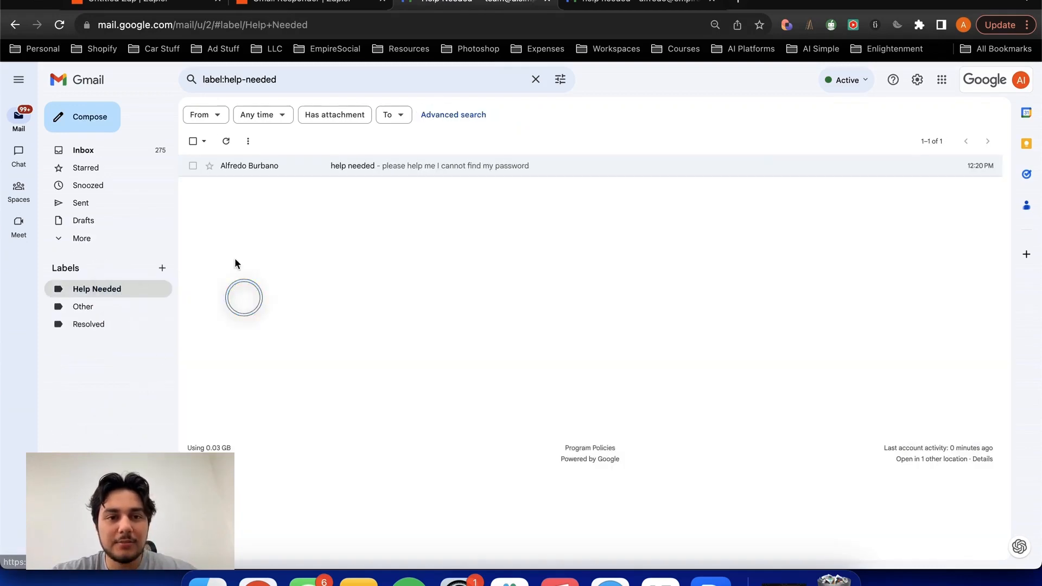
click(146, 5)
- Retest the Remove Label from Email in Gmail action and refresh the Help Needed label in the support team's Gmail
click(632, 491)
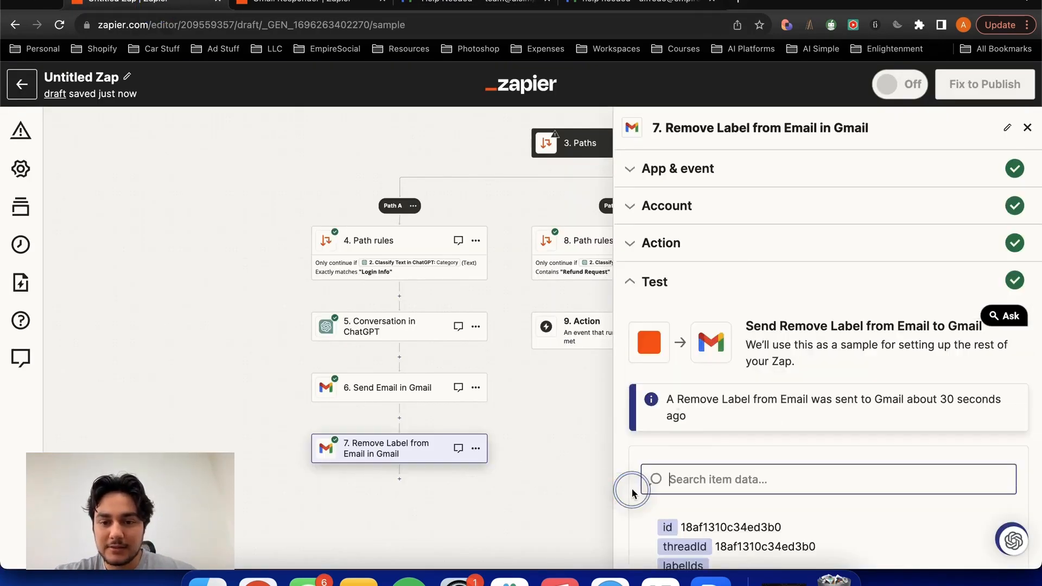
scroll(632, 491, down, 5)
click(686, 510)
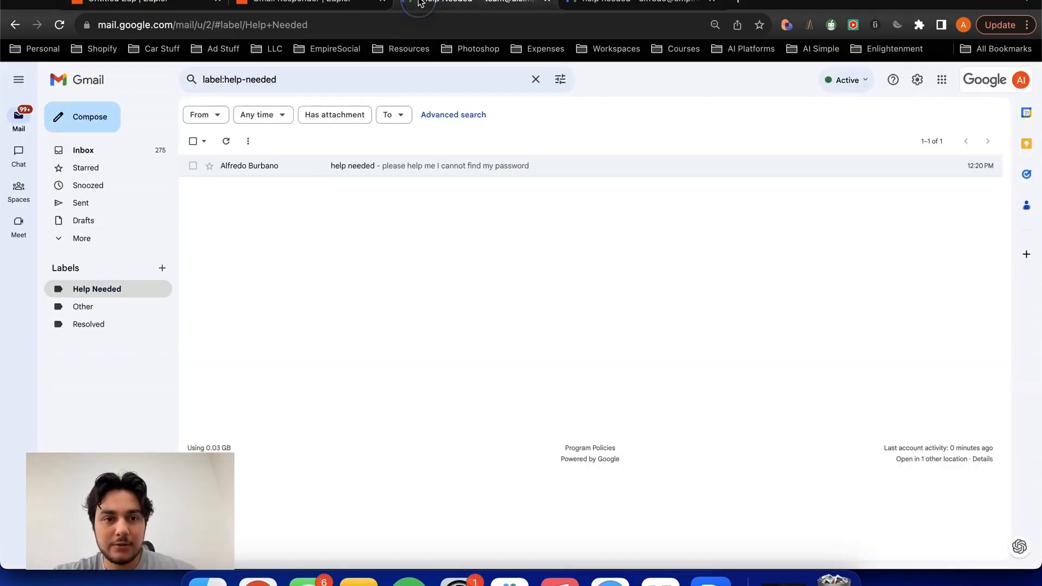
click(461, 3)
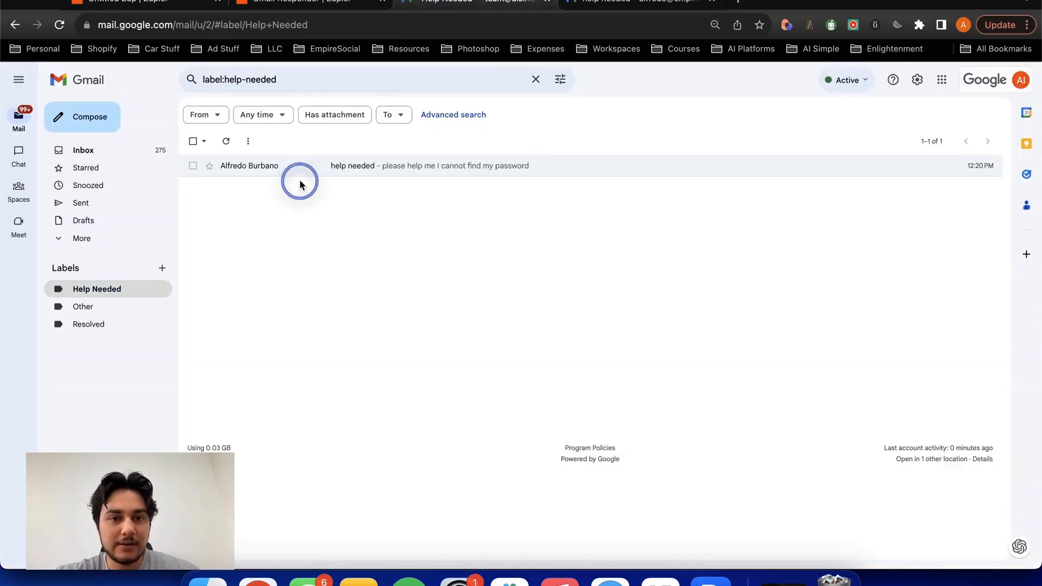
click(225, 141)
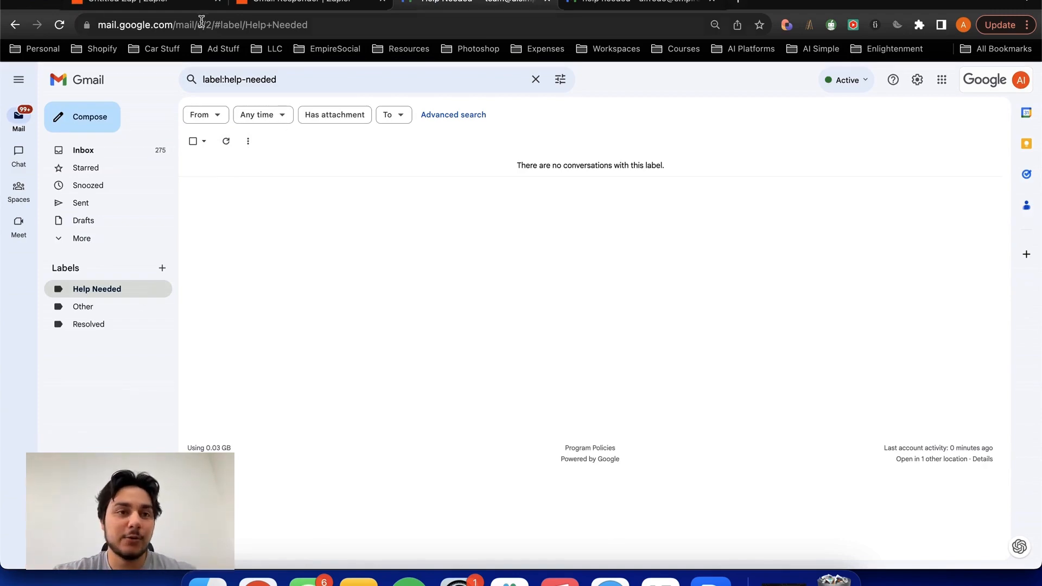
- Add a Gmail action with the event Add Label to Email after the Remove Label step in Path A of the Zap
click(174, 5)
scroll(387, 393, down, 3)
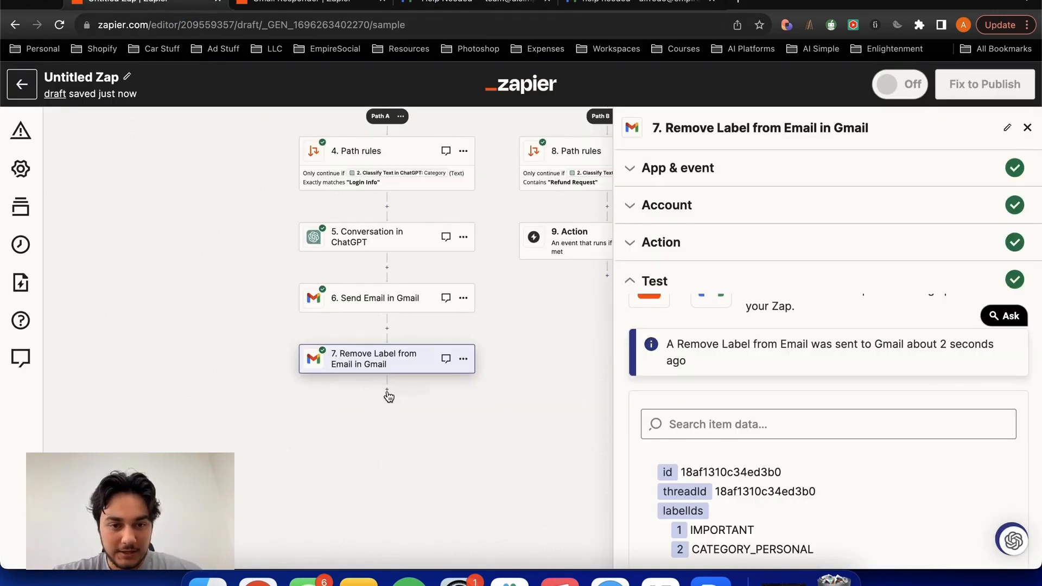
click(387, 392)
text(gmai)
click(312, 232)
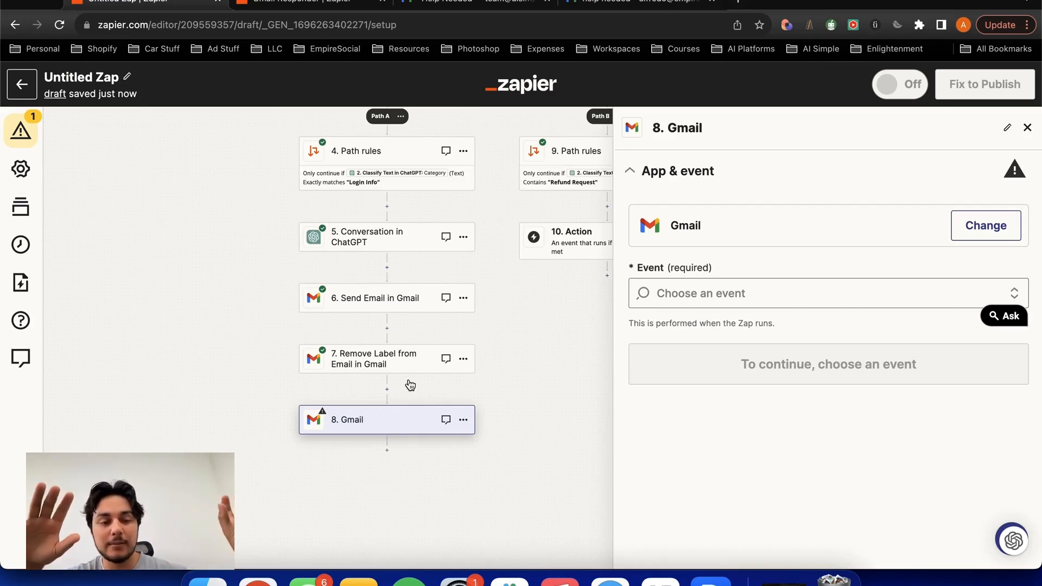
click(712, 305)
scroll(721, 399, down, 3)
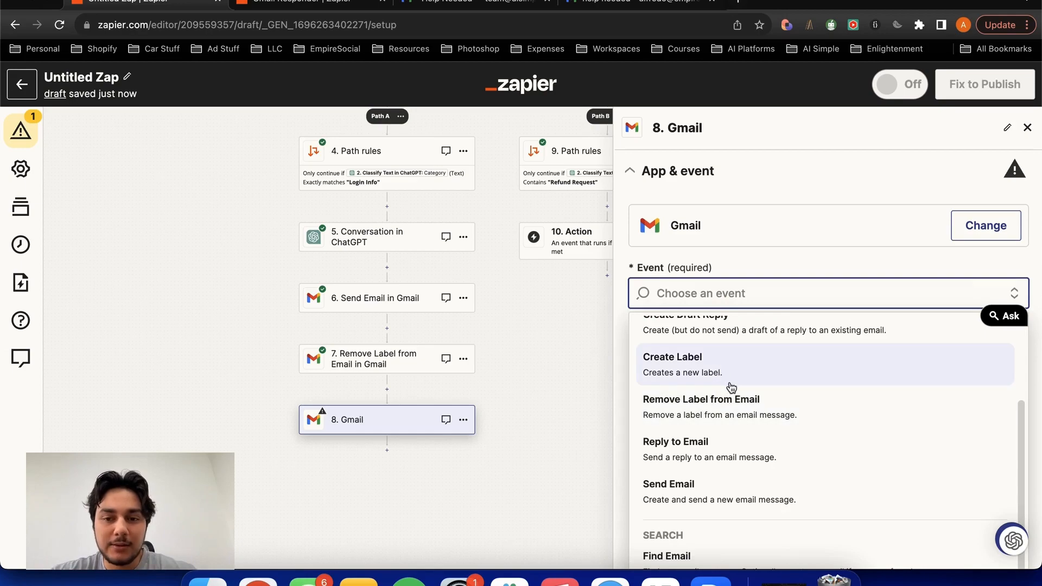
scroll(722, 380, up, 3)
click(706, 373)
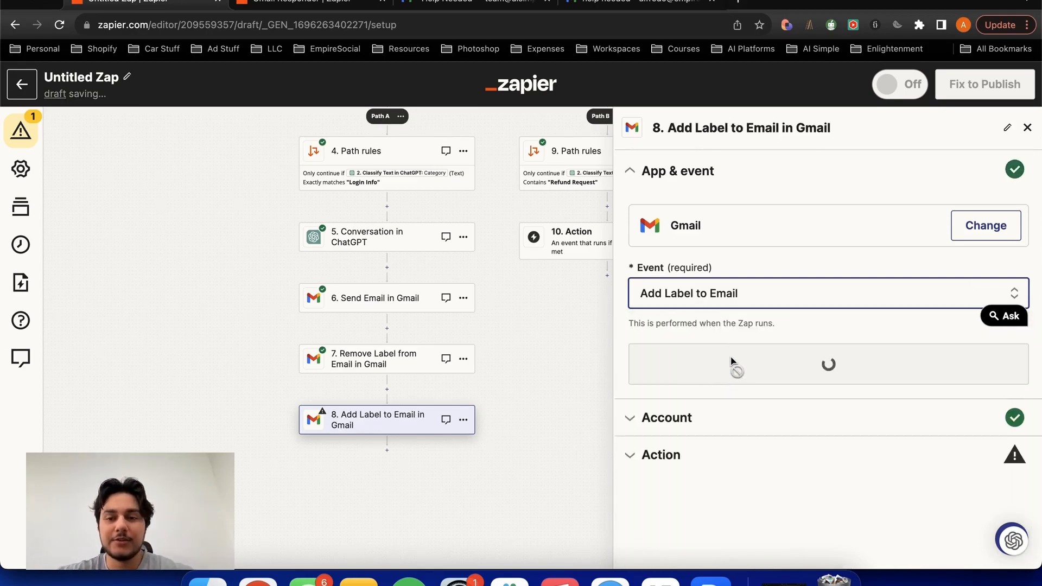
click(705, 374)
click(669, 440)
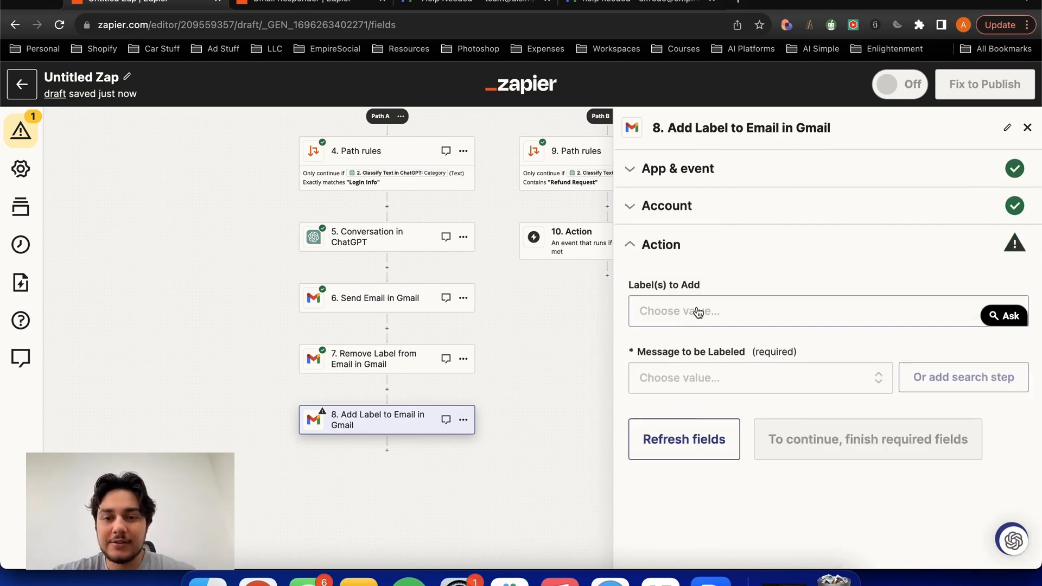
- Choose Resolved as the label to add in the Add Label to Email in Gmail action
click(692, 317)
scroll(701, 418, down, 8)
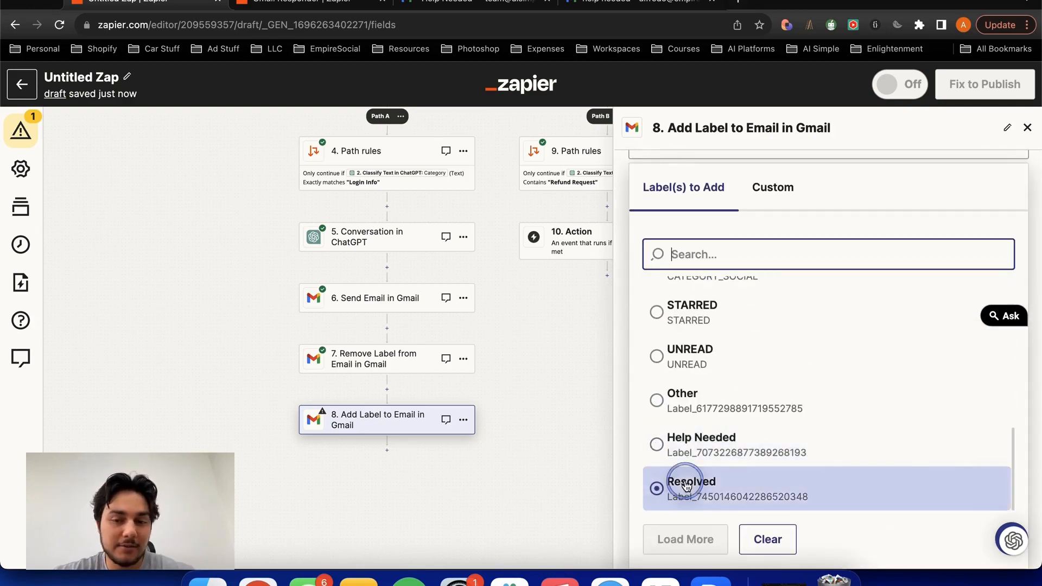
click(699, 482)
- Fill Message to be Labeled with the custom Message Id value from the New Labeled Email in Gmail step
click(683, 416)
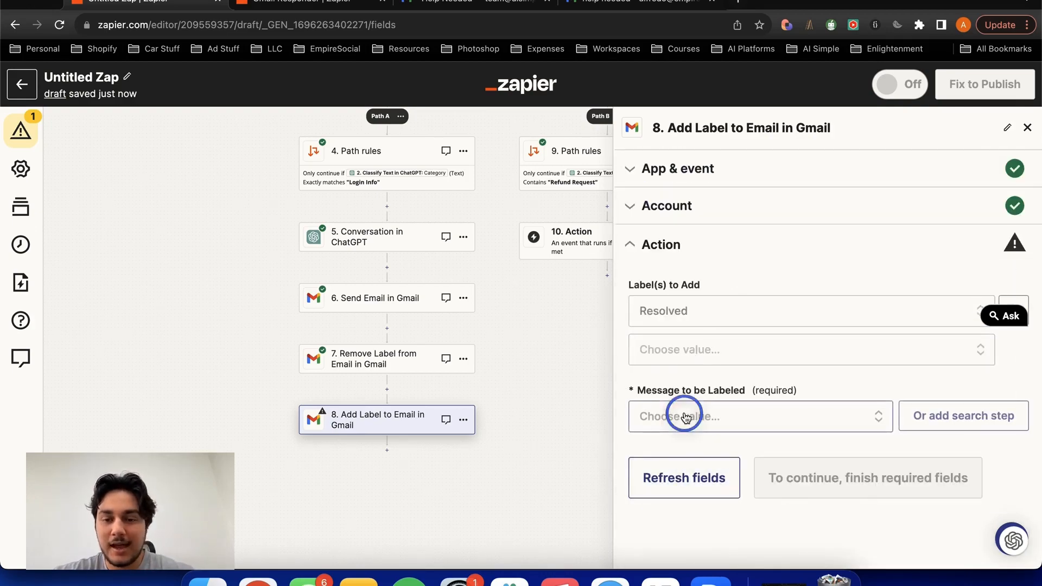
click(808, 380)
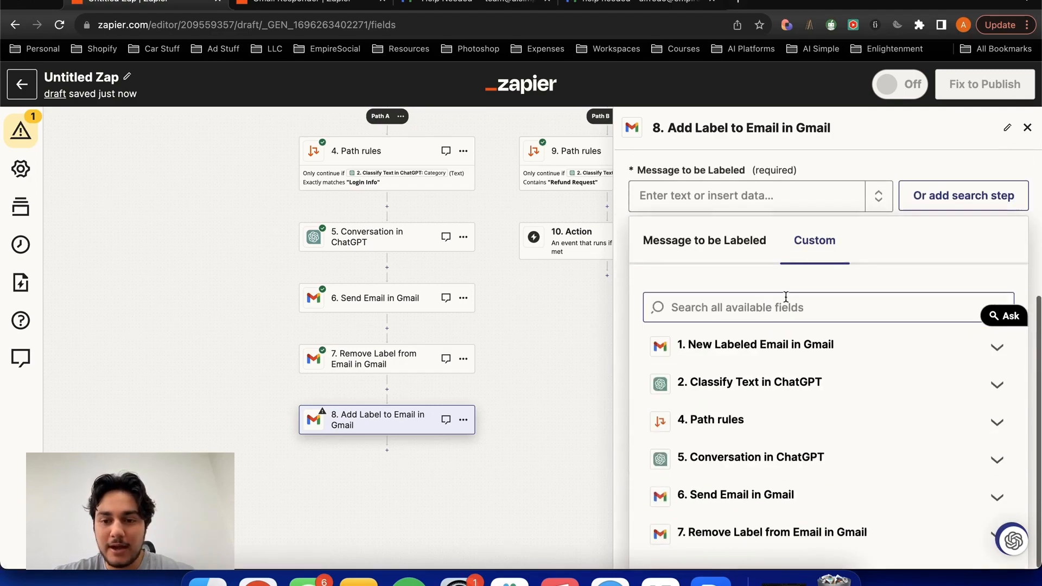
click(767, 346)
scroll(751, 407, down, 10)
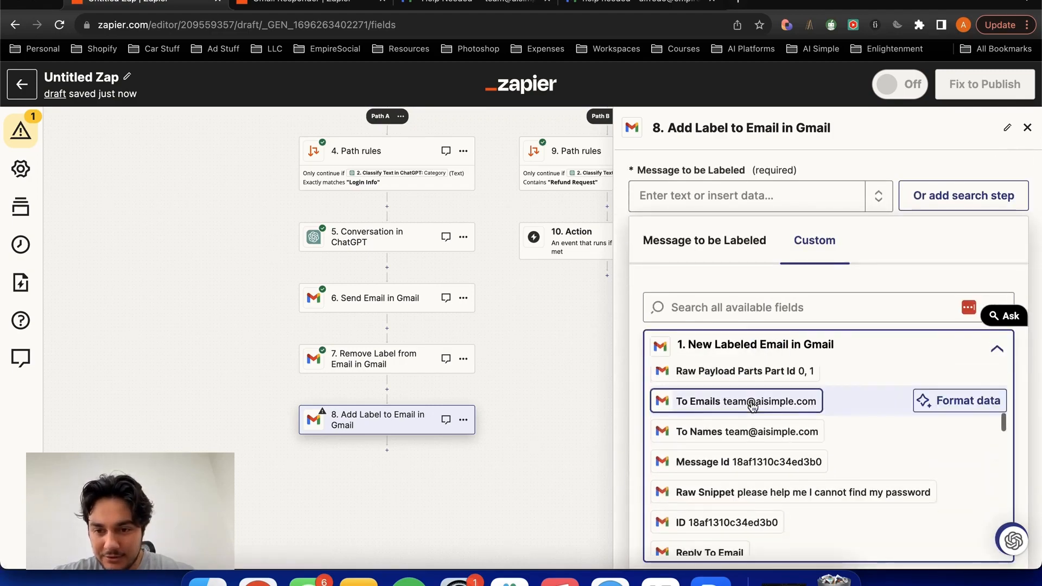
click(751, 442)
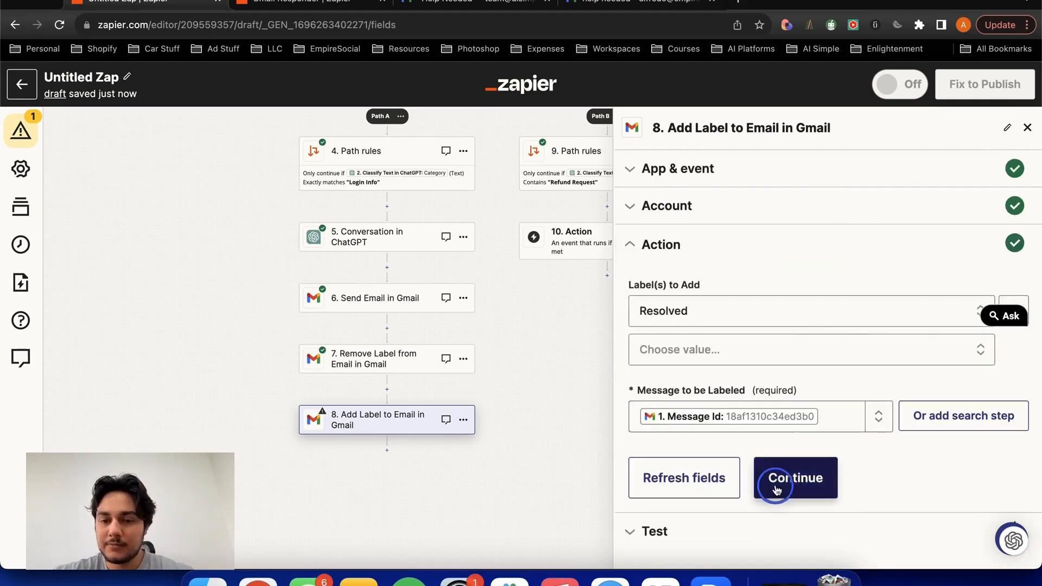
- Test the Add Label to Email in Gmail action in Path A with the current label and message settings
click(793, 477)
click(762, 534)
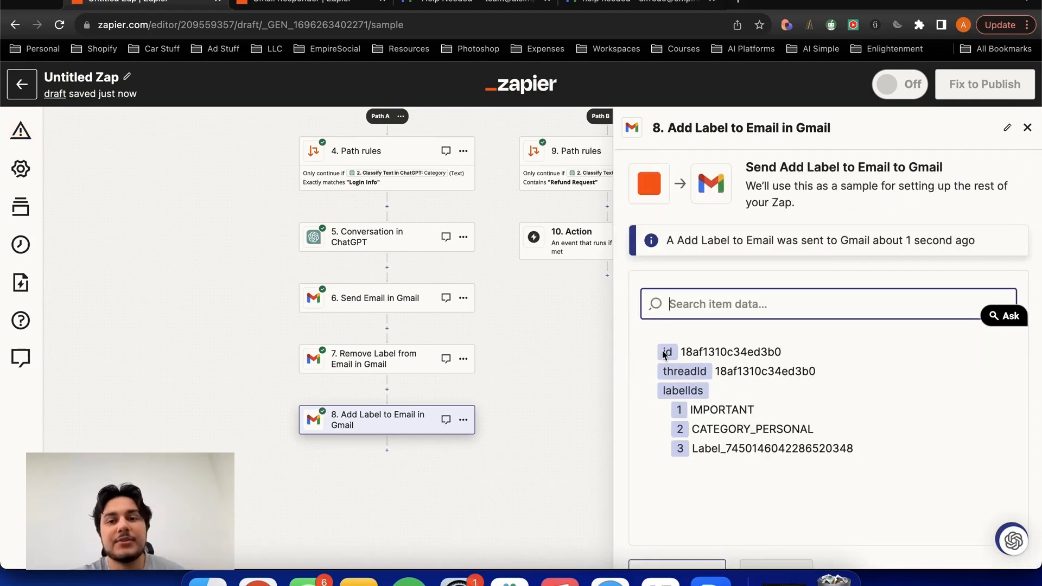
scroll(715, 310, down, 2)
- Switch to the support team's Gmail and reload the Resolved label to check for the newly labeled email
click(439, 10)
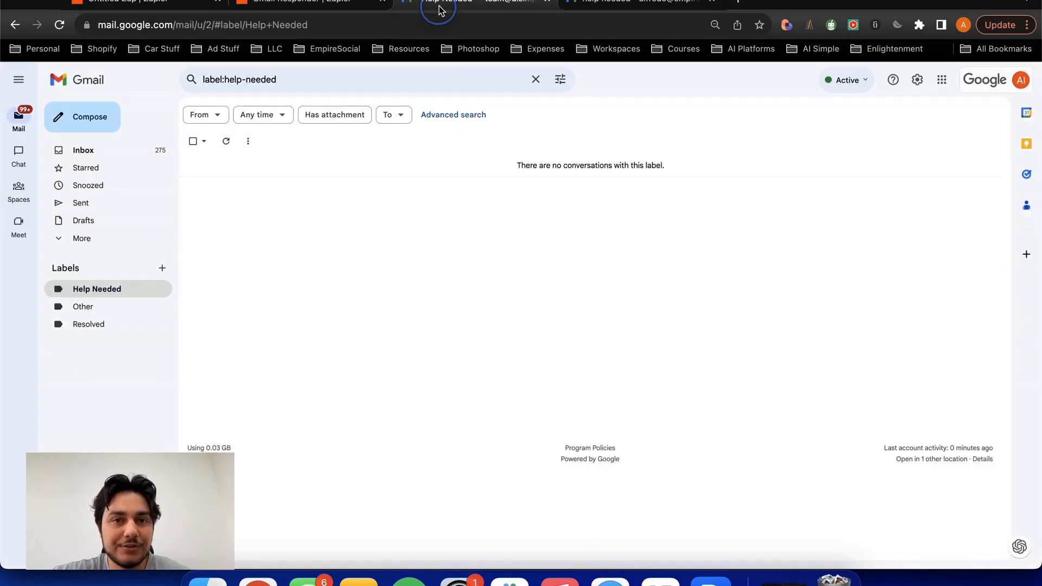
click(86, 324)
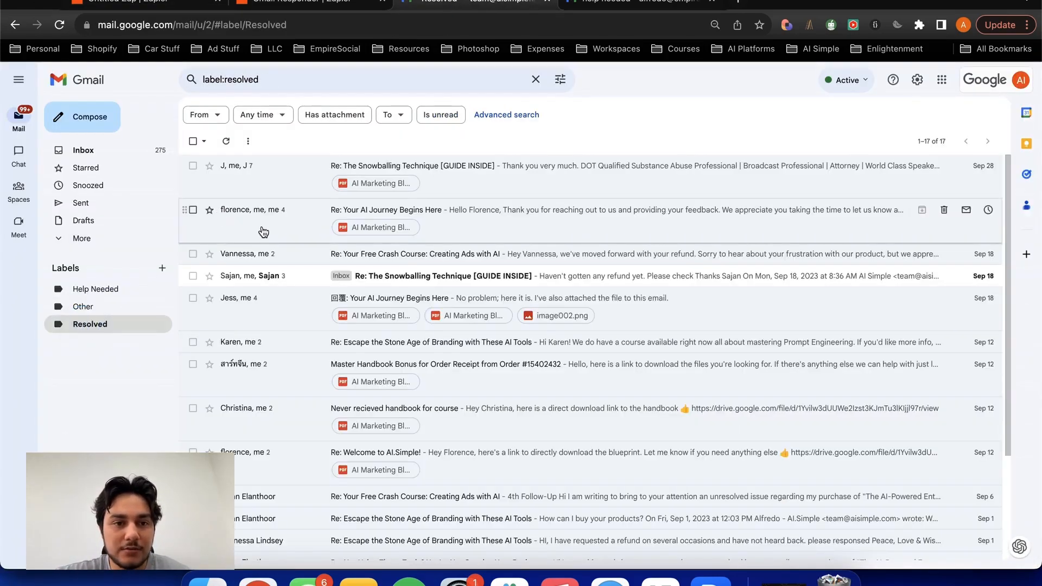
click(64, 27)
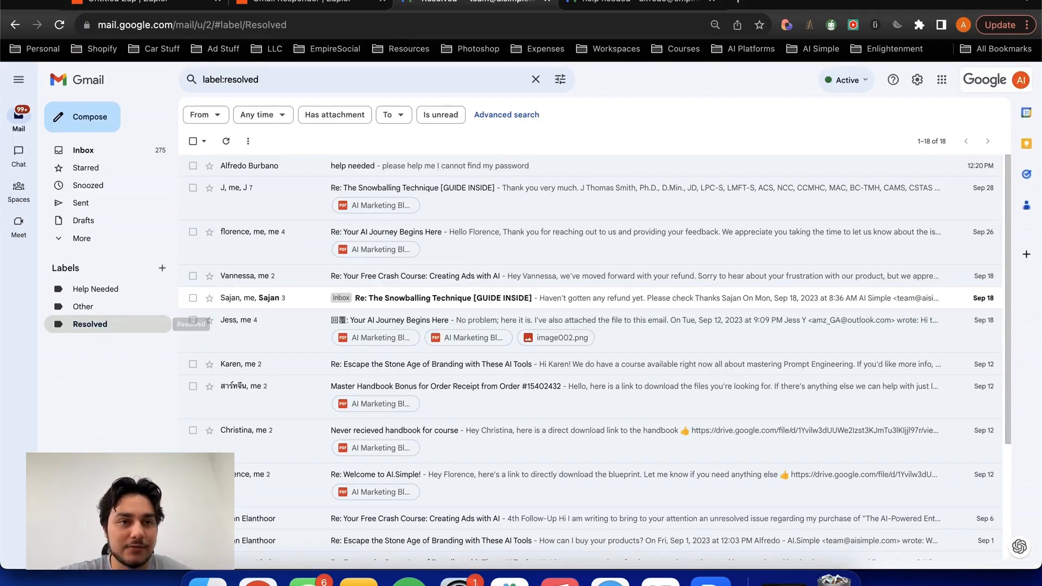
- Back in the Zap, duplicate Path A's Conversation in ChatGPT step and move the copy to Path B directly below its path rules
click(141, 2)
scroll(453, 432, down, 5)
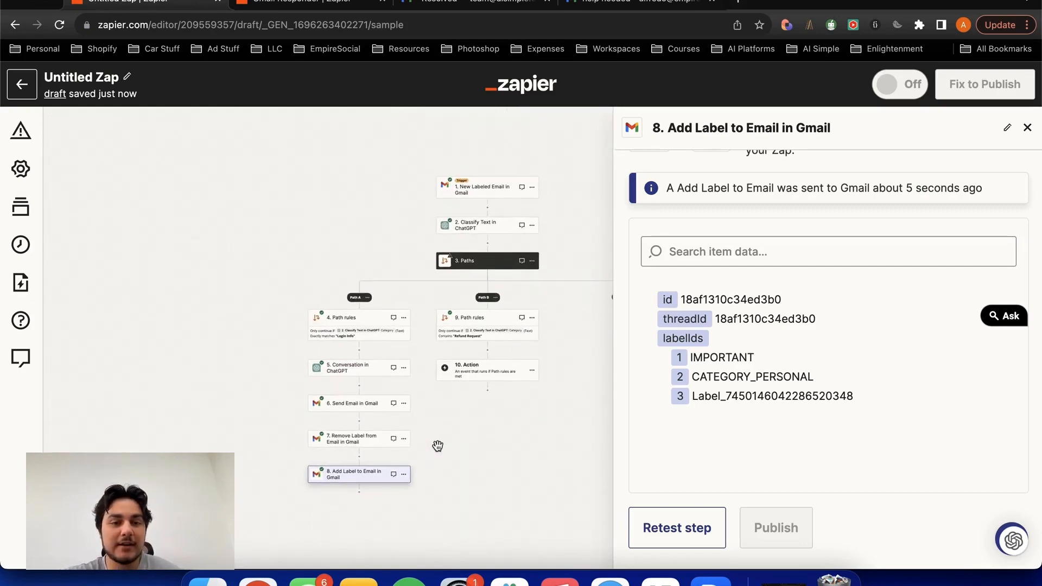
scroll(440, 443, up, 3)
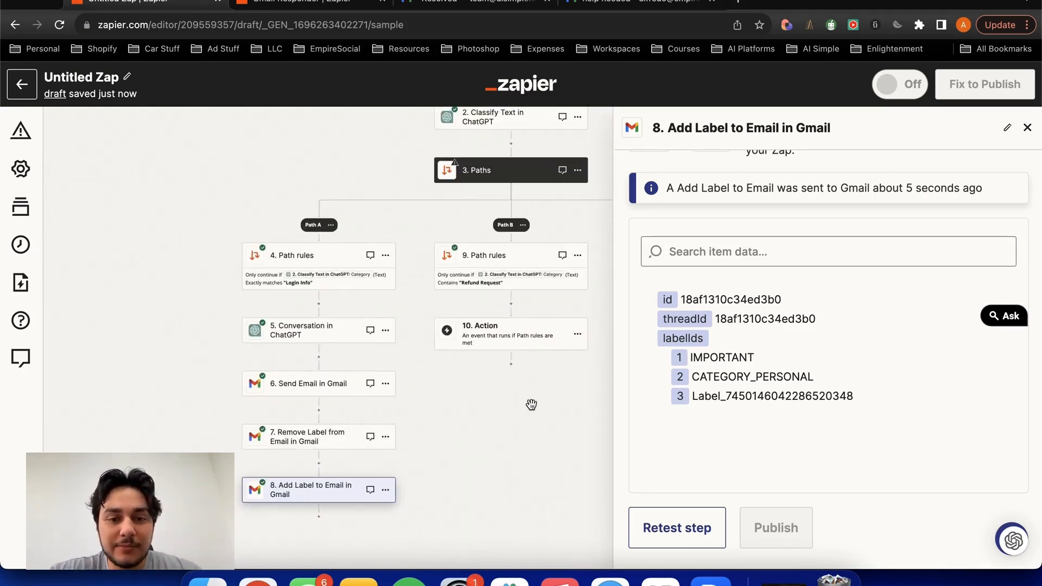
click(385, 331)
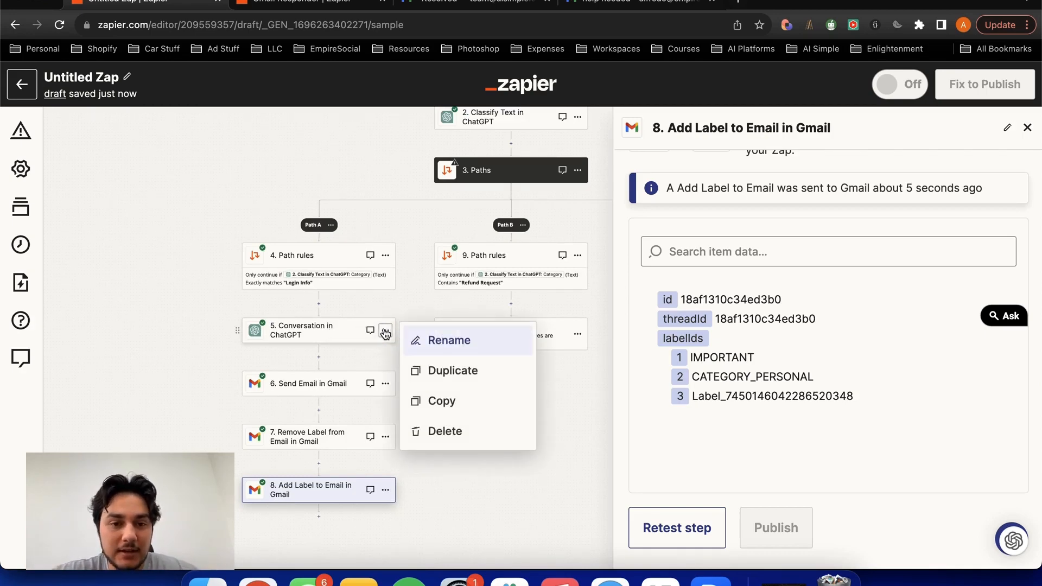
click(420, 375)
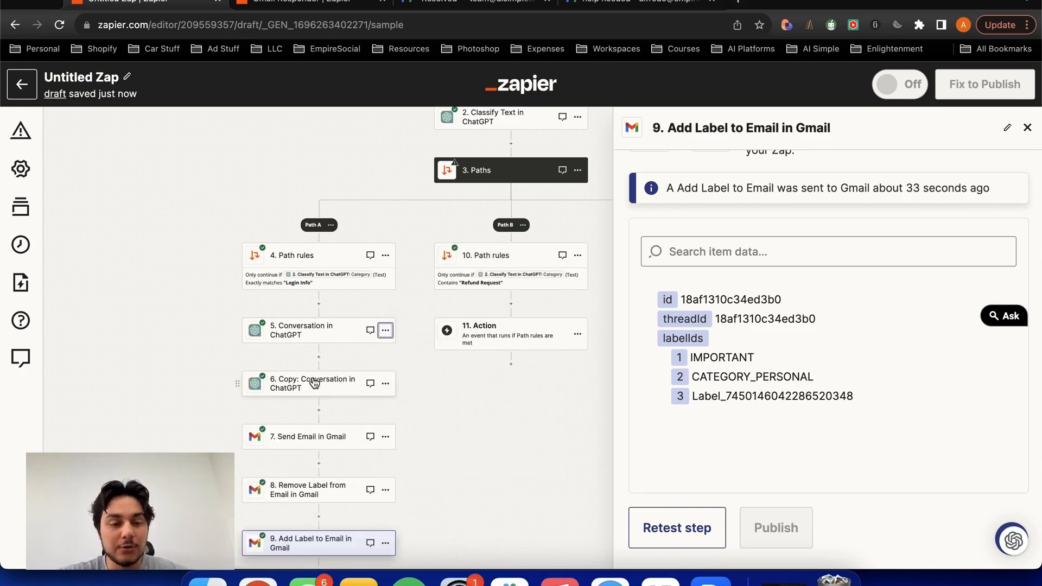
drag(381, 388, 534, 315)
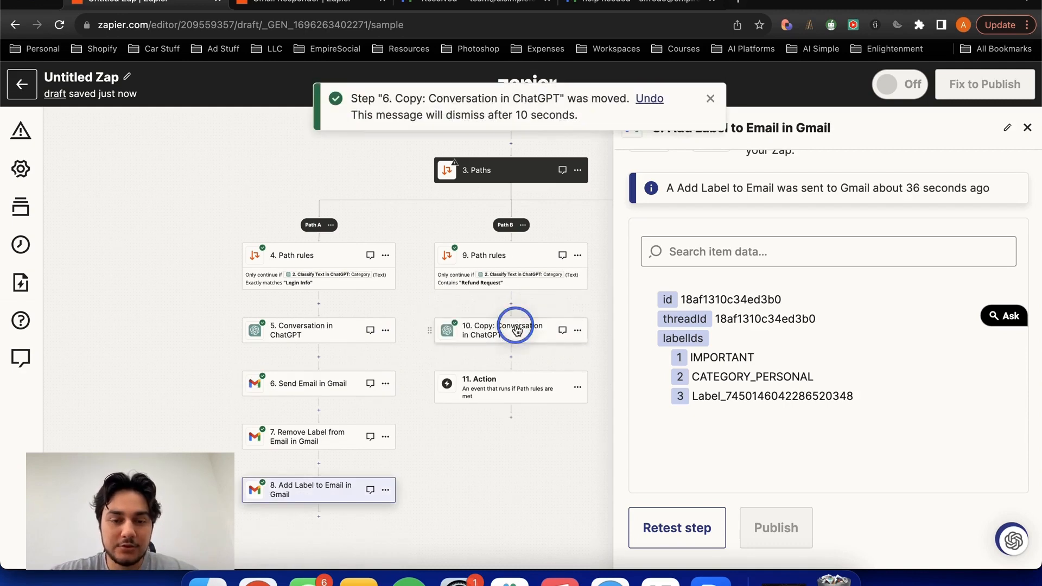
- Rename the copied ChatGPT step in Path B as Conversation in ChatGPT, removing the "Copy:" prefix
click(513, 329)
click(710, 125)
key(BackSpace)
key(Return)
drag(548, 327, 548, 304)
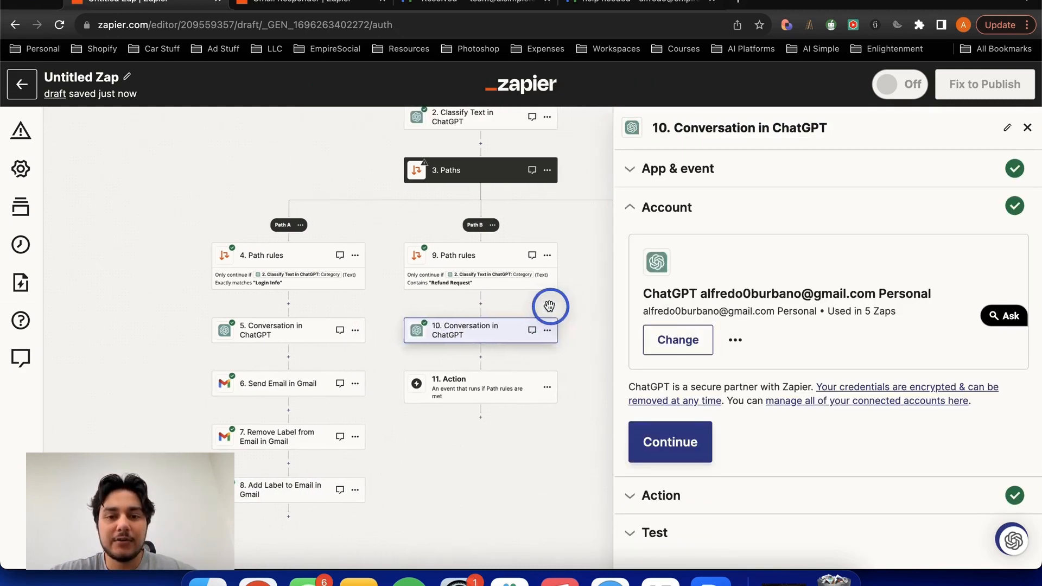
- In the Path B ChatGPT user message, replace the password reset link instruction with "let them know we will be refunding the associated email."
click(655, 480)
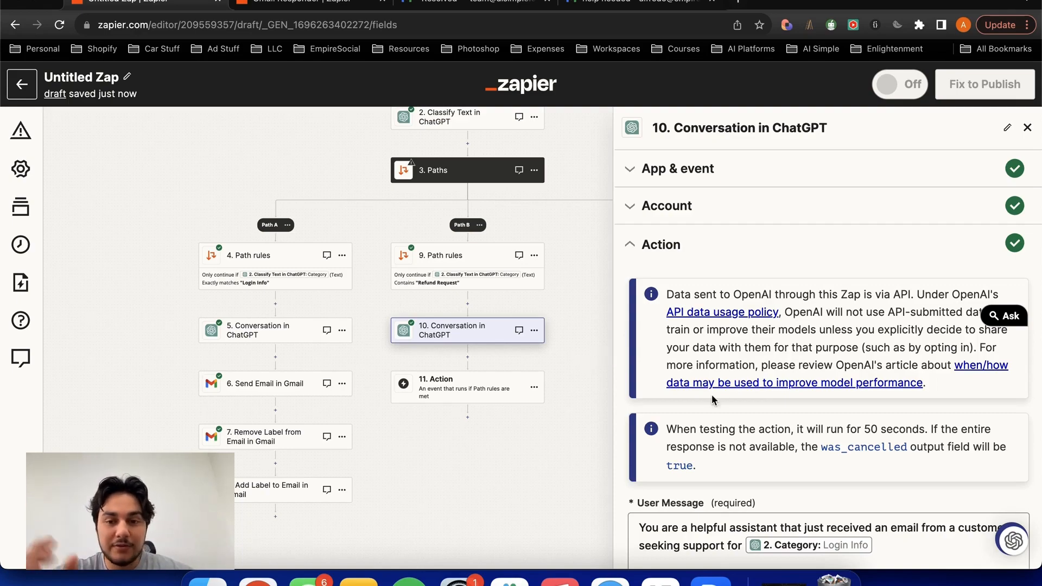
scroll(720, 396, down, 6)
click(806, 295)
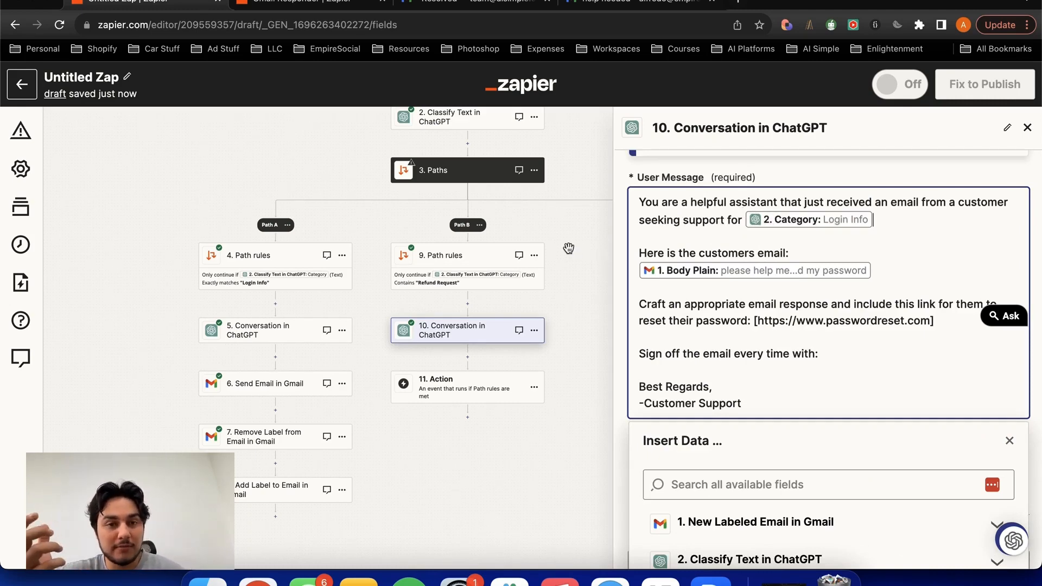
drag(546, 207, 544, 270)
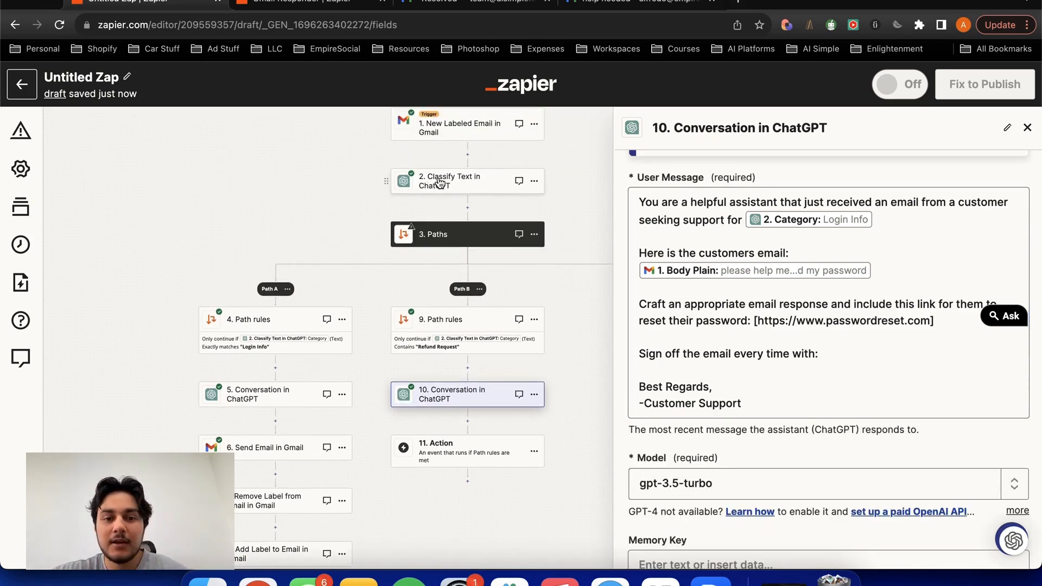
click(461, 390)
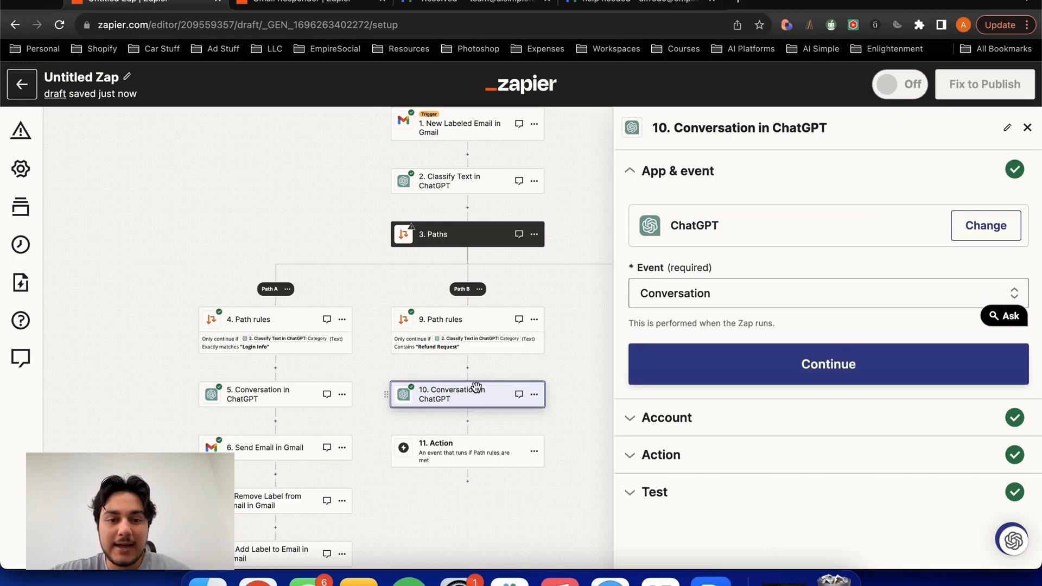
click(653, 457)
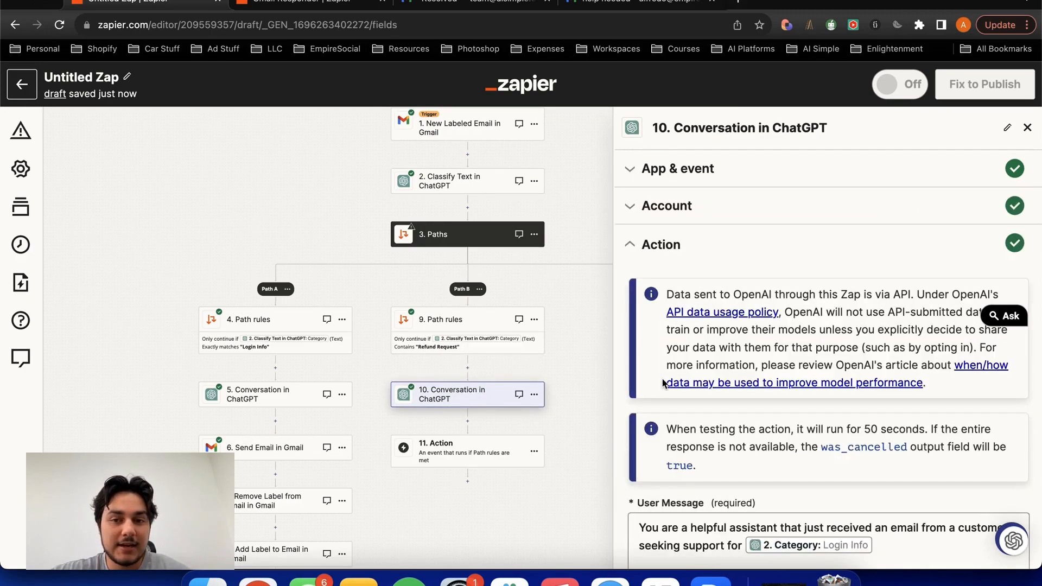
scroll(718, 292, down, 5)
drag(876, 264, 610, 246)
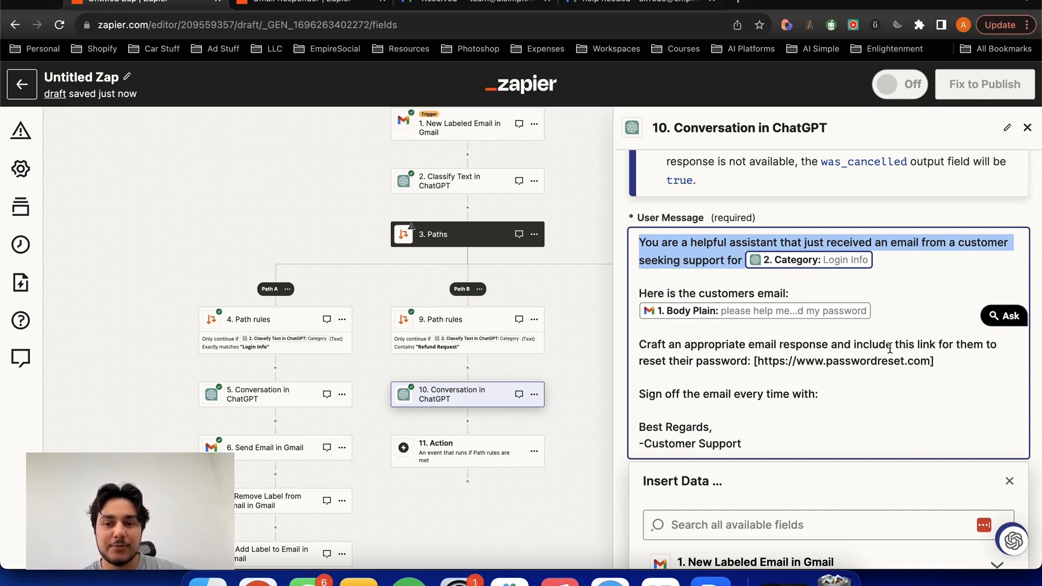
drag(934, 362, 853, 345)
text(let them know we will be refunding)
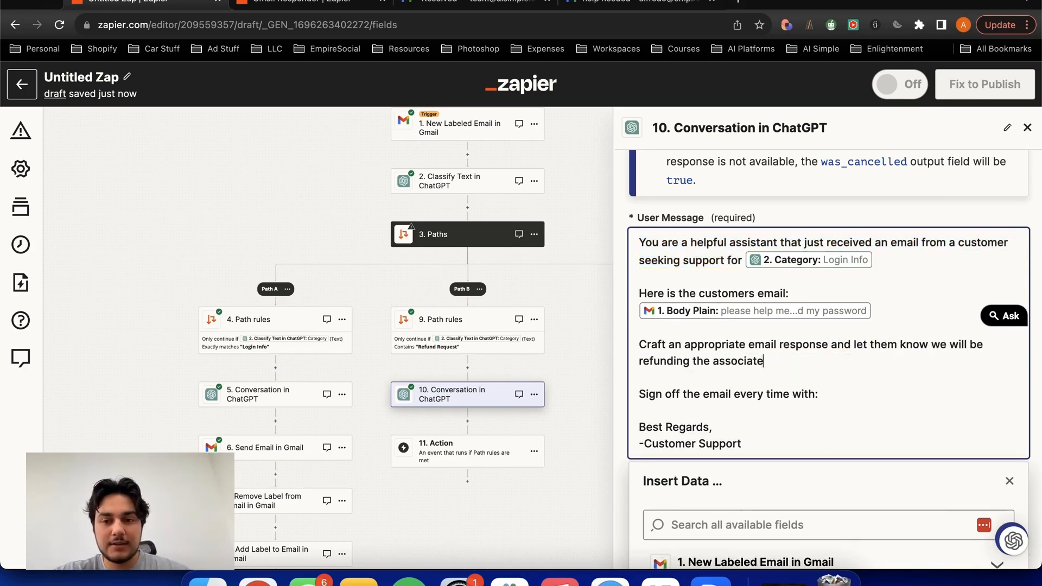
- Continue to the test of Path B's Conversation in ChatGPT step and retest it with the edited user message
scroll(878, 389, down, 3)
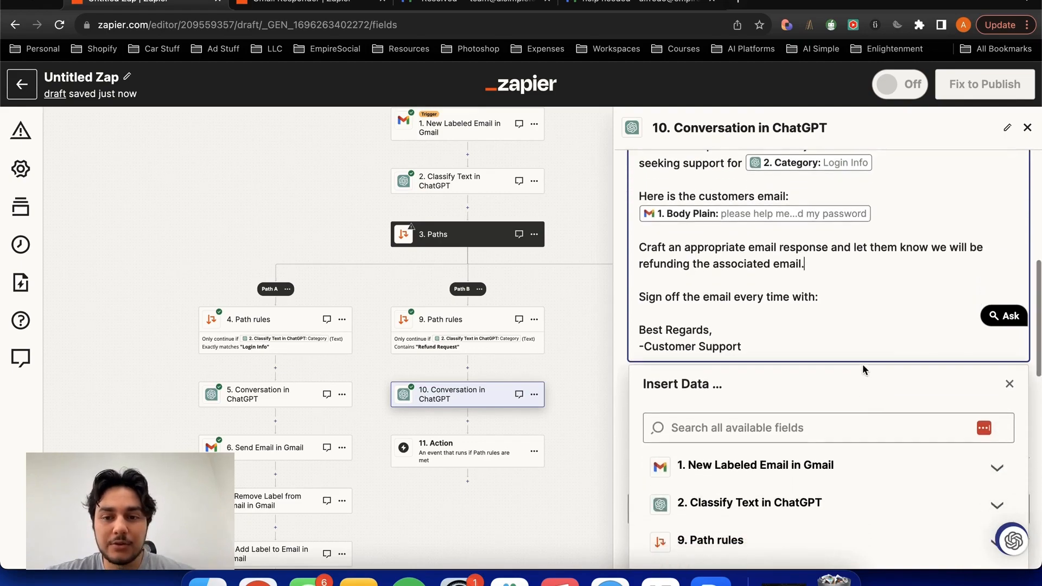
scroll(847, 337, up, 2)
scroll(847, 337, up, 1)
scroll(846, 235, down, 6)
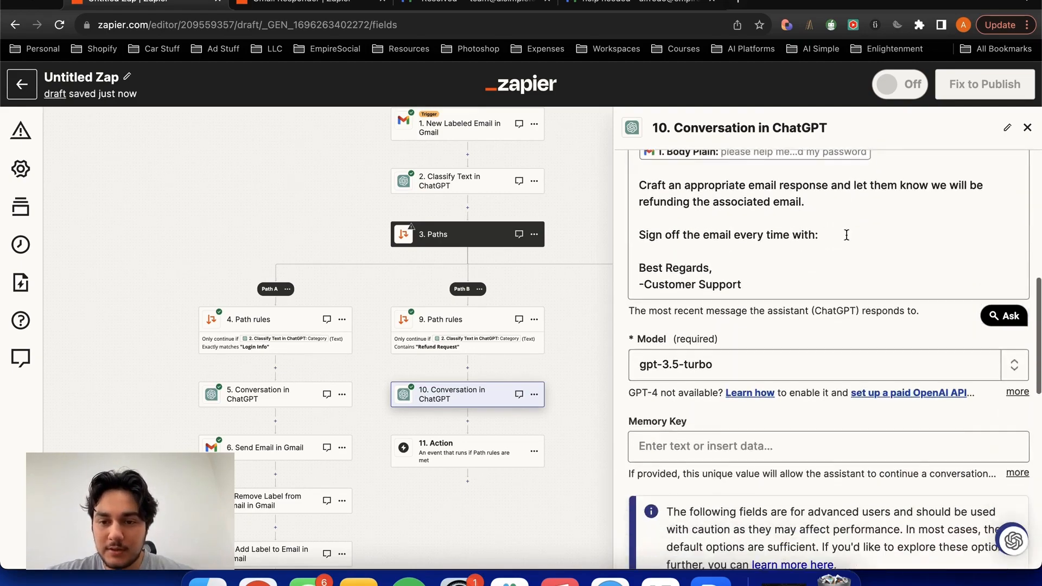
scroll(847, 234, down, 7)
click(796, 507)
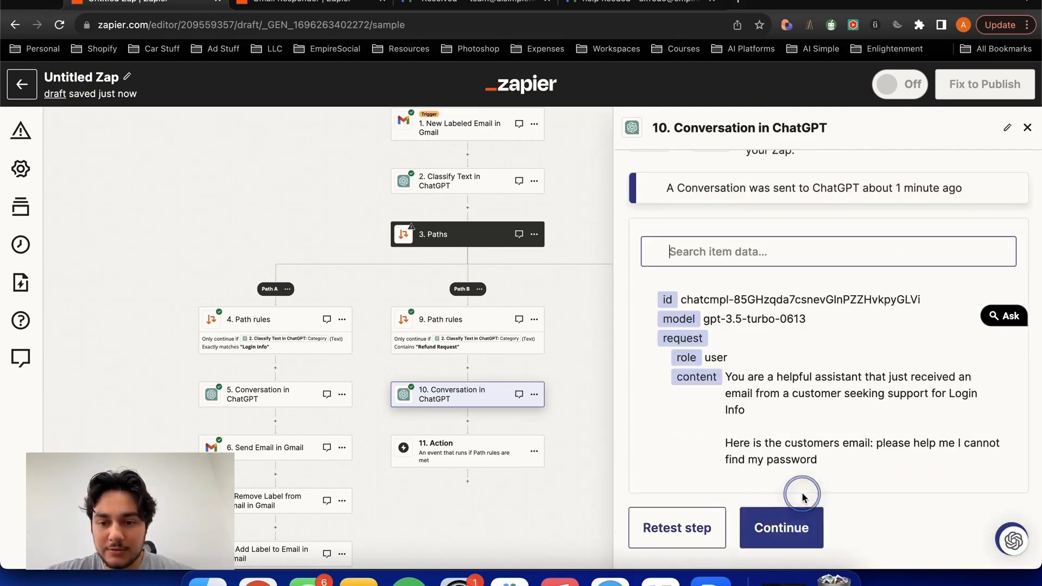
click(682, 527)
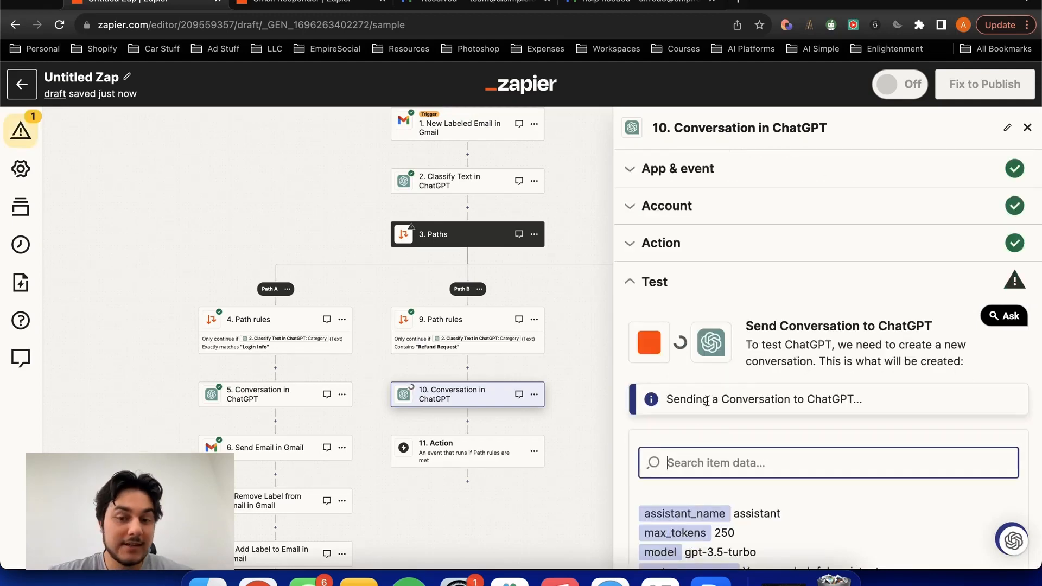
- Review the reply content in the Path B ChatGPT test result, including its refund paragraph, and close the step's settings
scroll(808, 293, down, 5)
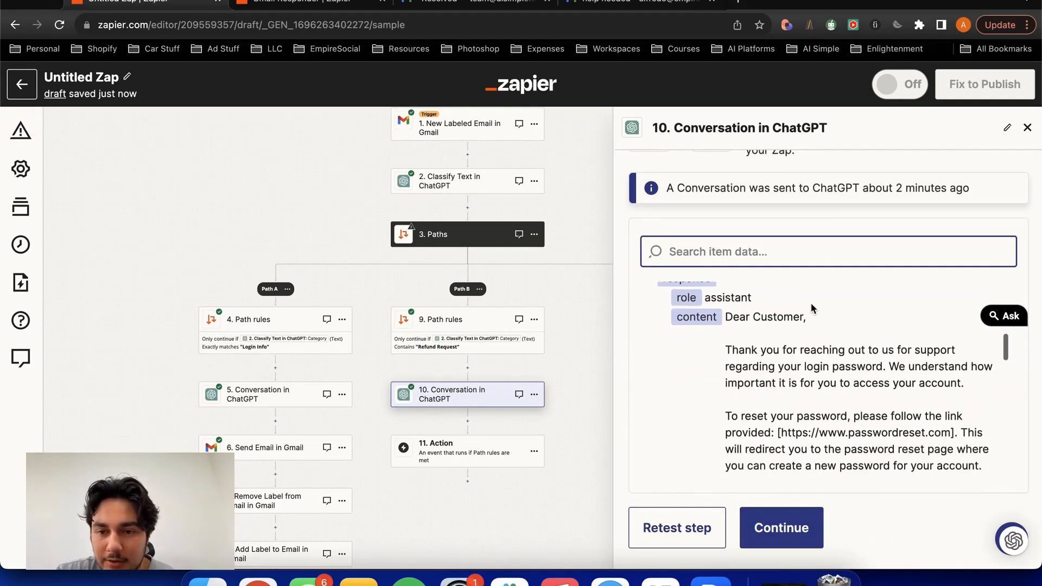
drag(729, 332, 800, 368)
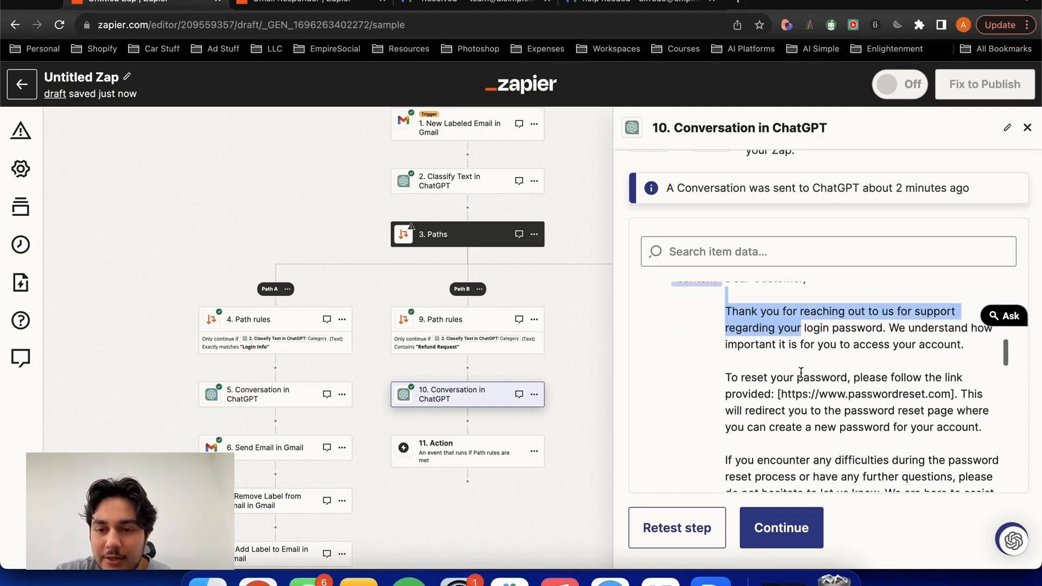
scroll(738, 372, down, 4)
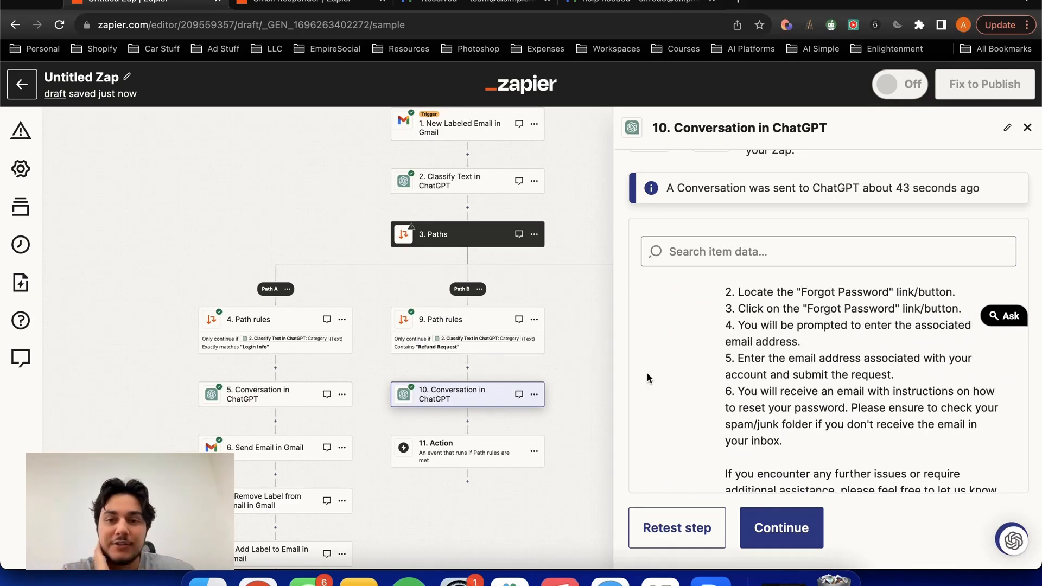
scroll(692, 374, down, 1)
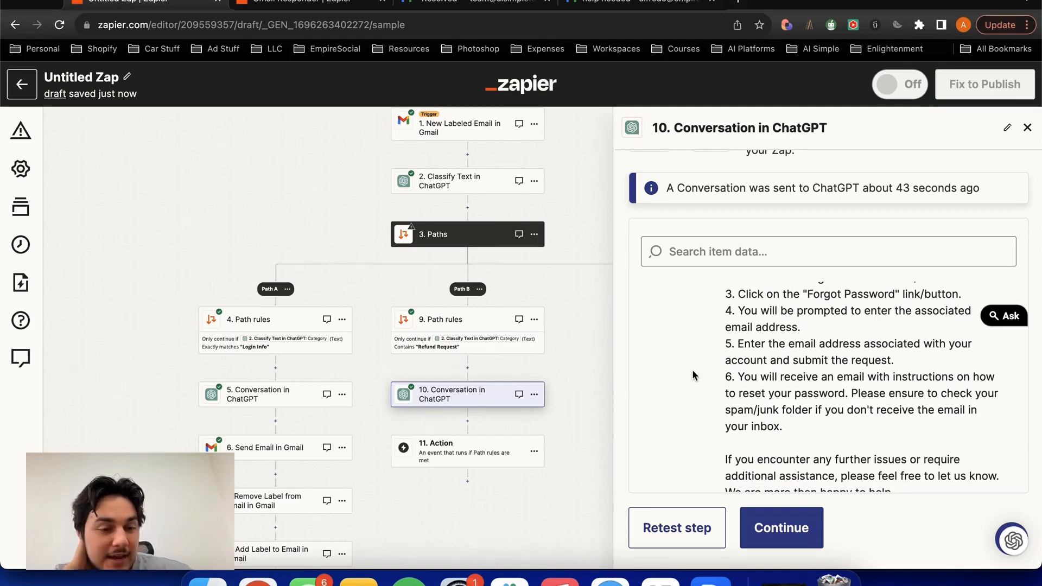
scroll(693, 372, up, 5)
drag(775, 390, 718, 328)
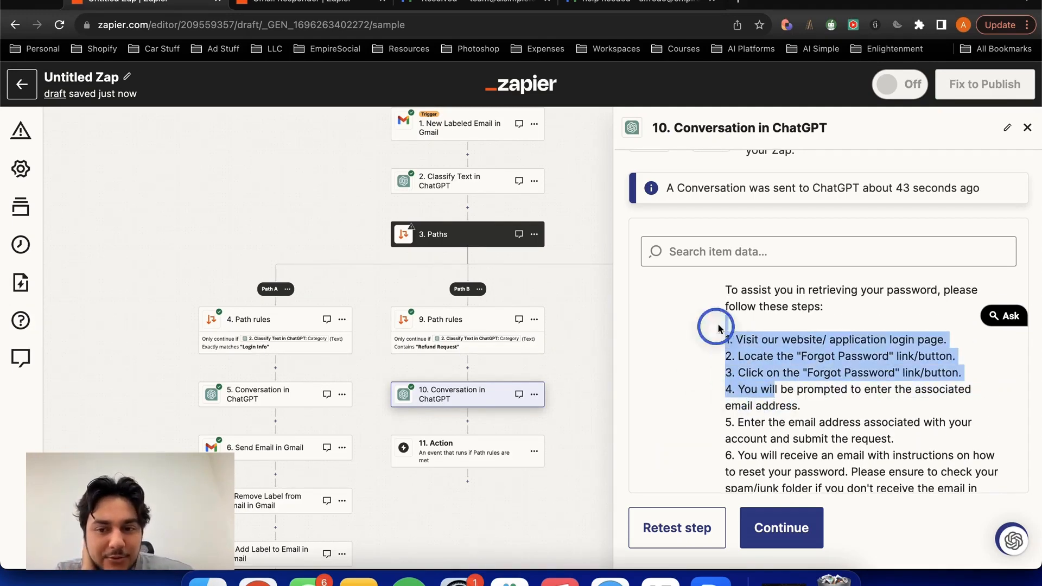
scroll(708, 340, down, 5)
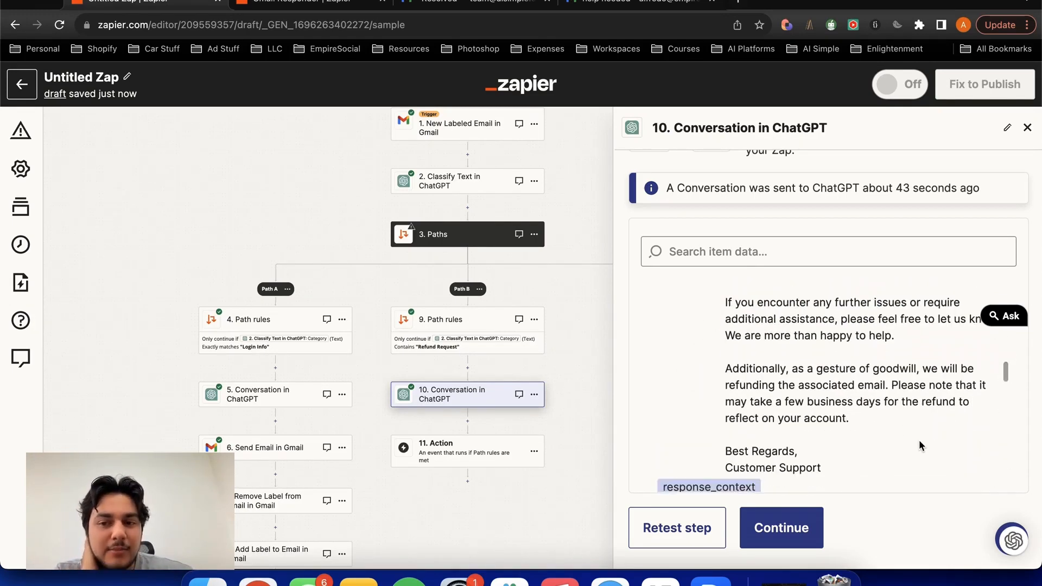
drag(895, 409, 784, 385)
click(695, 368)
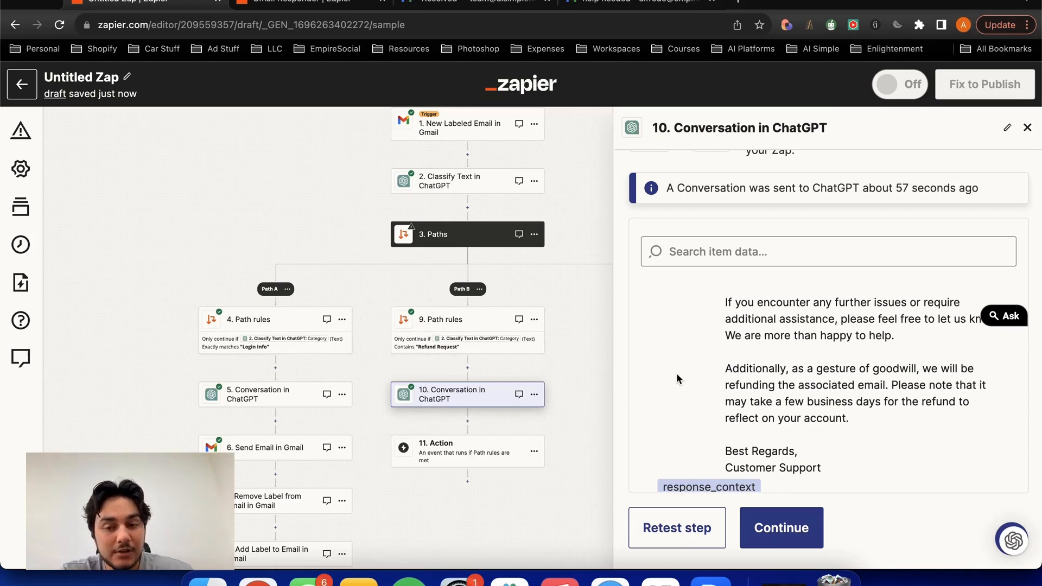
drag(868, 418, 709, 366)
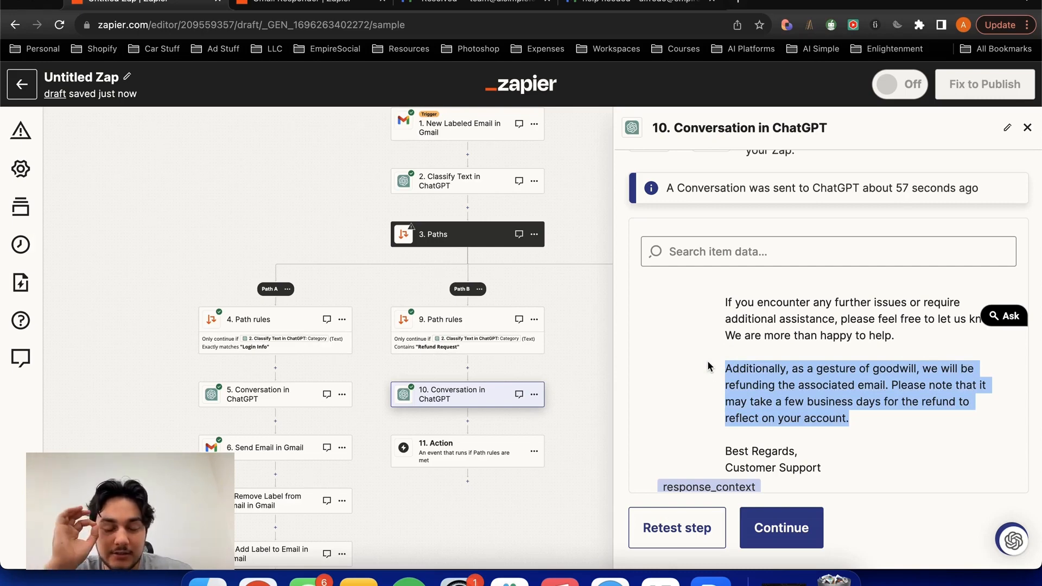
scroll(710, 366, up, 4)
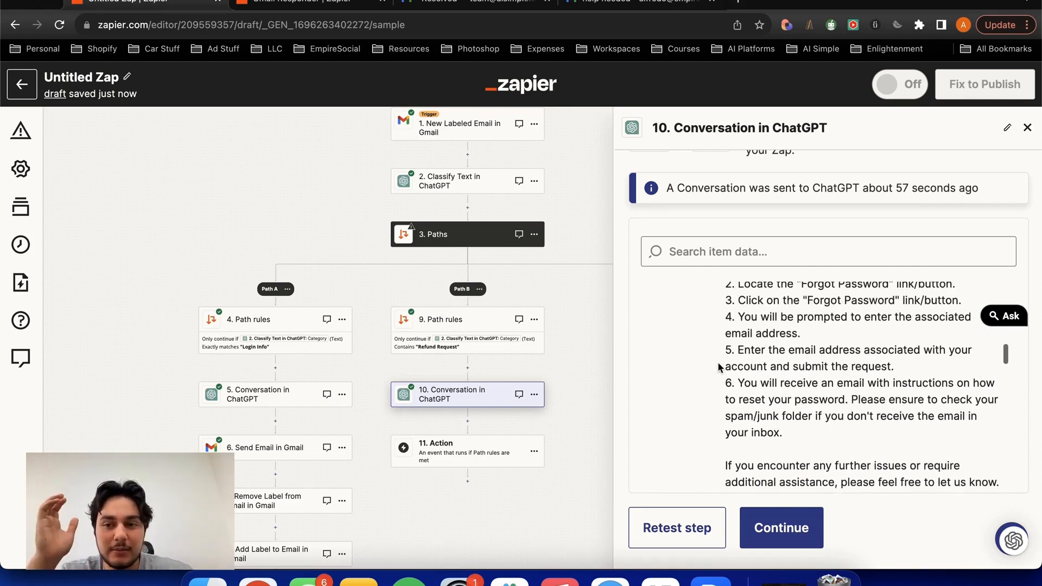
click(763, 321)
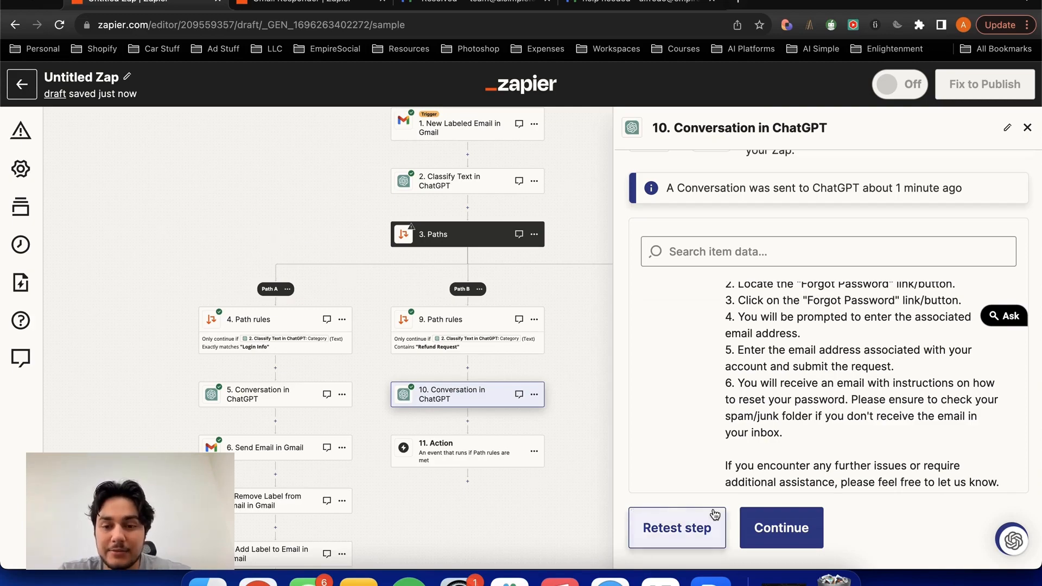
click(768, 526)
key(Escape)
- Duplicate Path A's Send Email in Gmail step and move the copy to Path B below Conversation in ChatGPT, accepting the data warning
drag(599, 302, 669, 204)
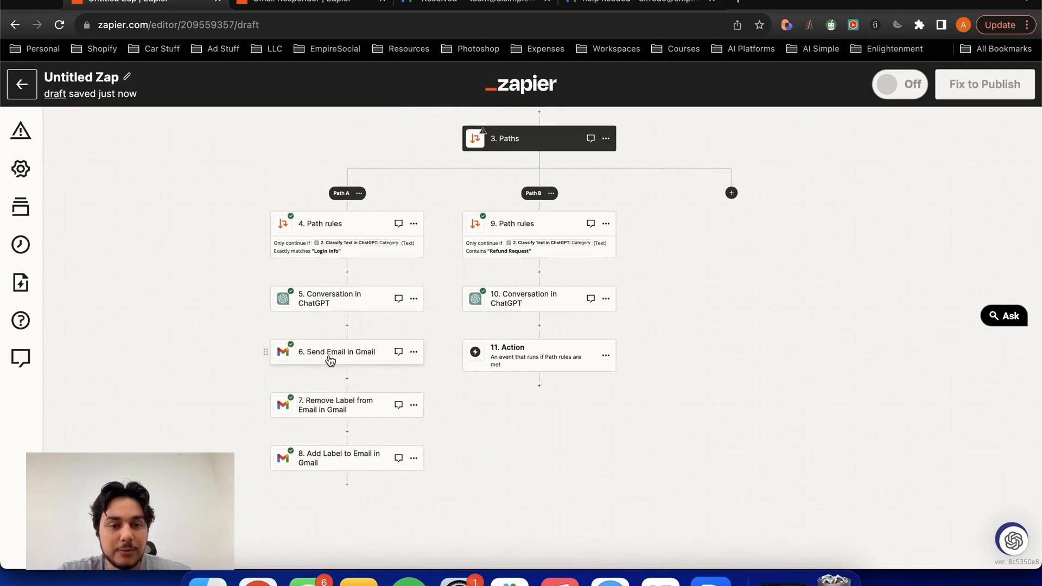
click(414, 351)
click(443, 390)
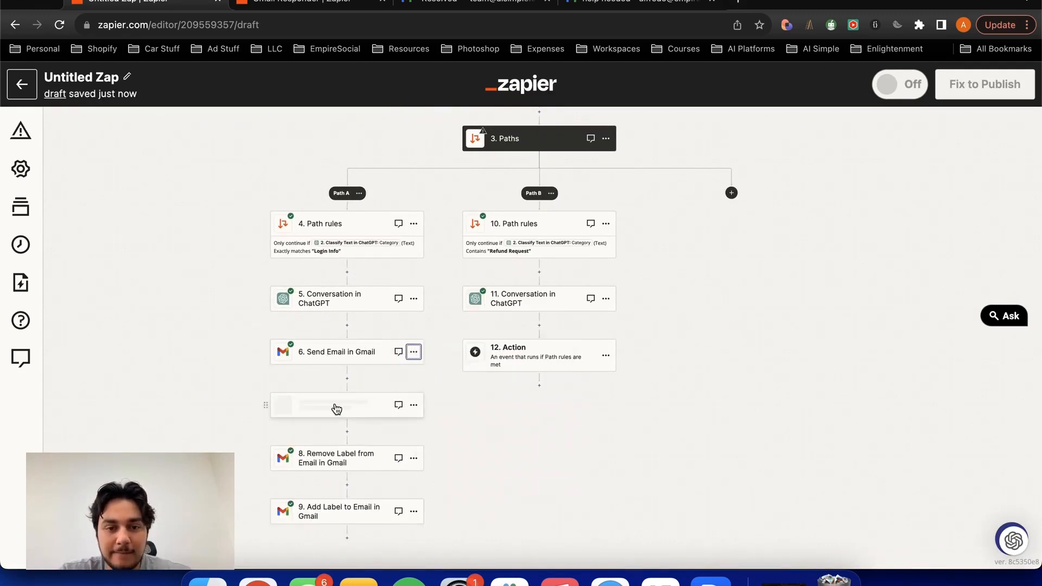
drag(324, 409, 532, 326)
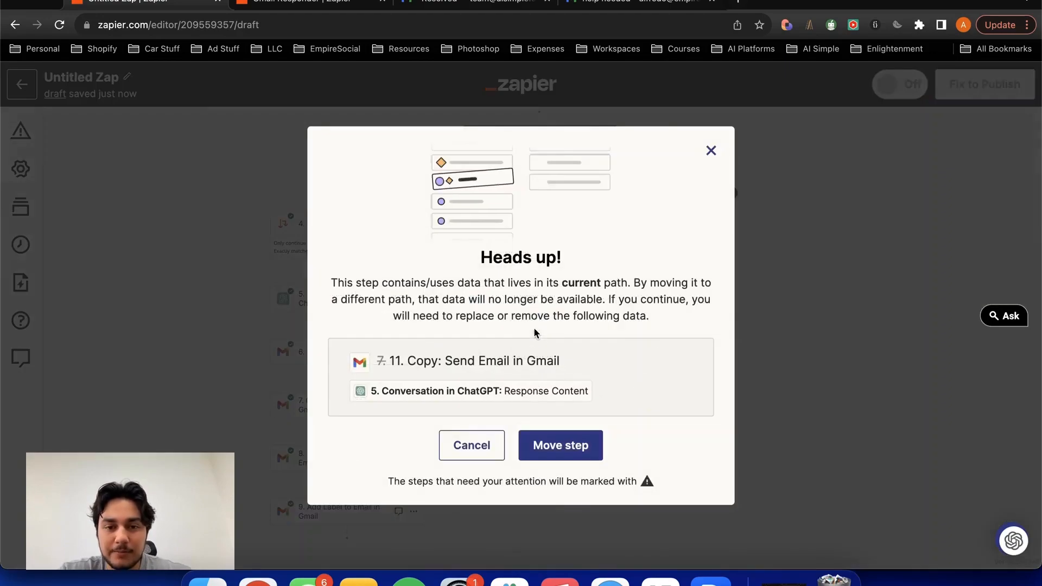
click(541, 449)
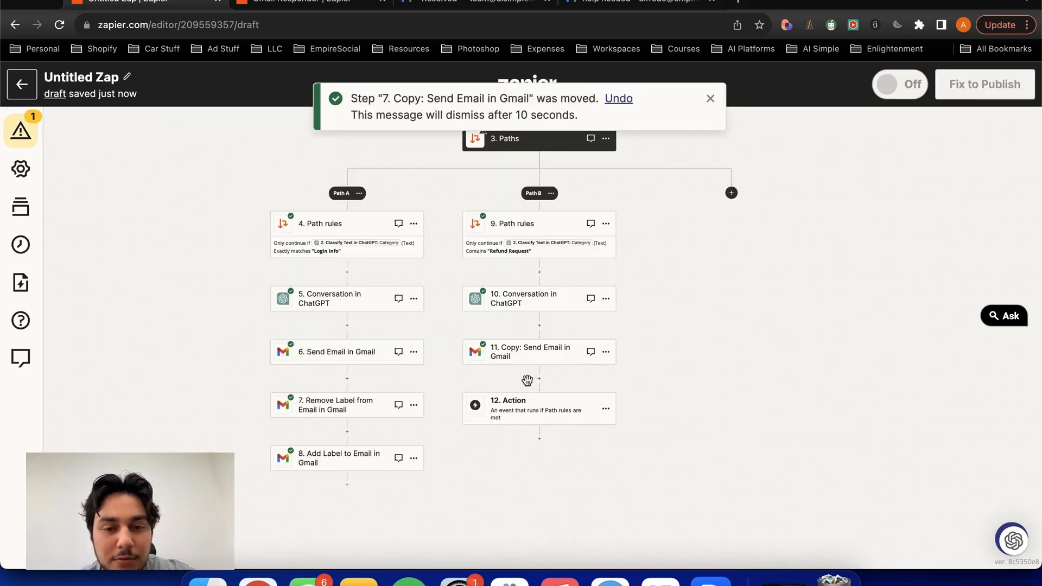
- In Path B's Copy: Send Email in Gmail step, replace the invalid body data with the Reply from 10. Conversation in ChatGPT
click(532, 361)
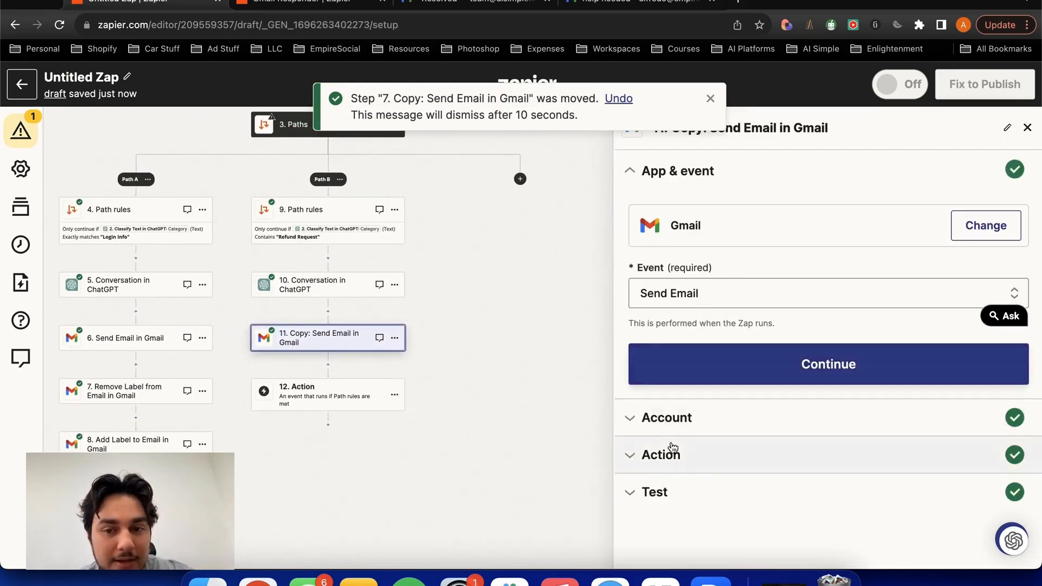
click(673, 455)
scroll(695, 320, down, 10)
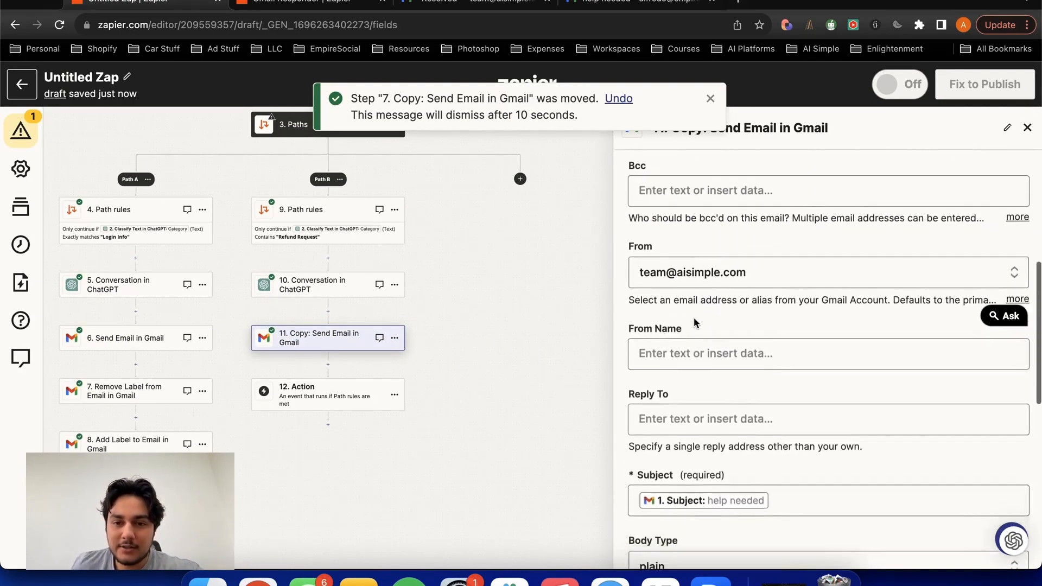
click(743, 262)
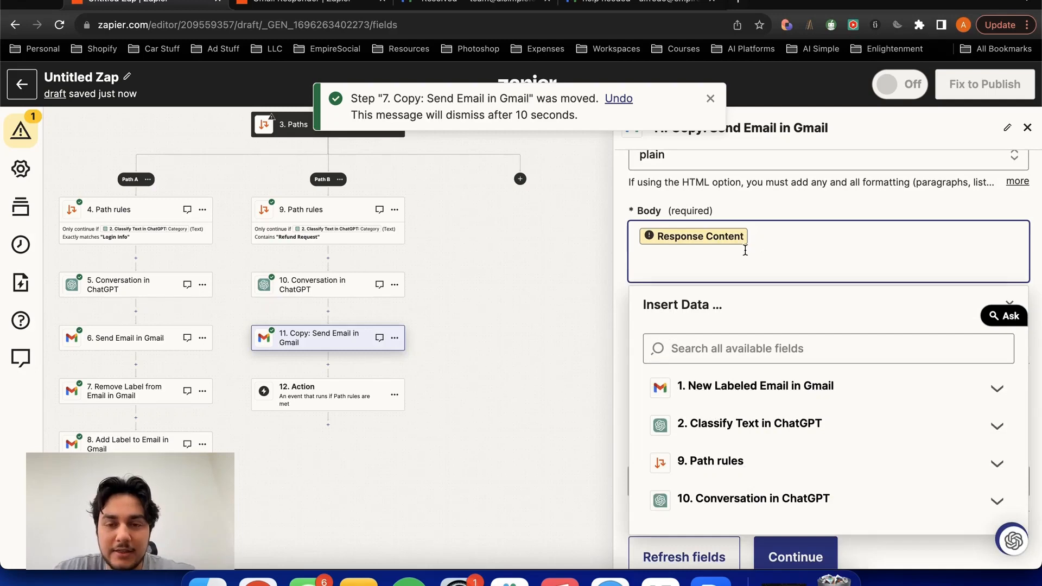
key(BackSpace)
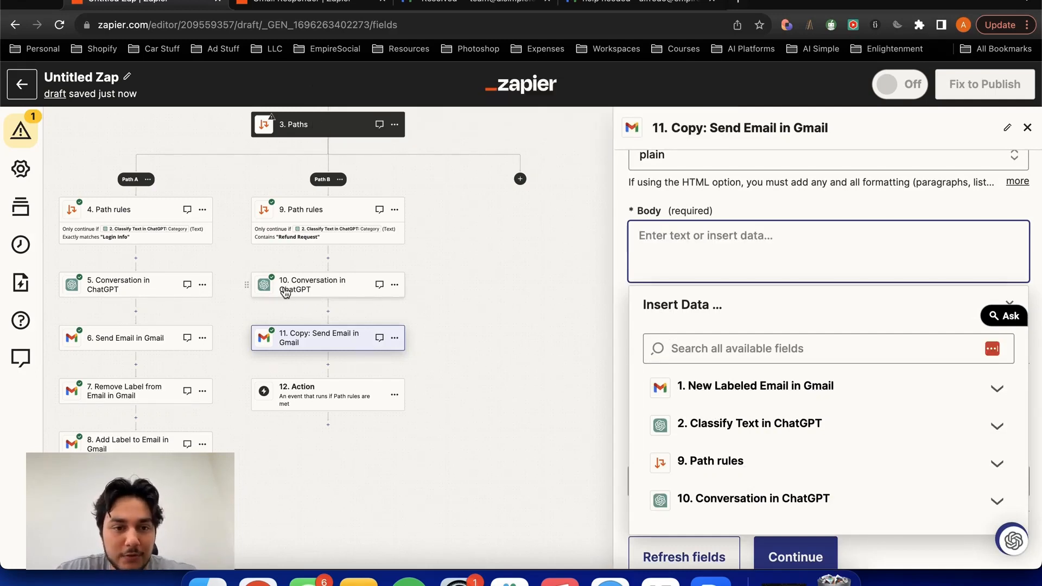
click(700, 498)
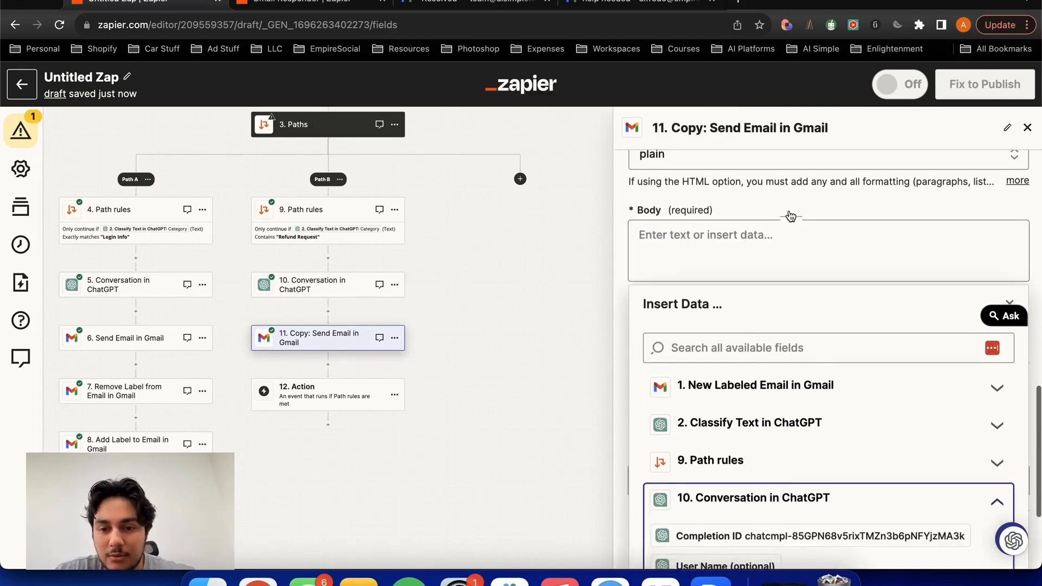
scroll(754, 423, down, 5)
scroll(754, 423, down, 5)
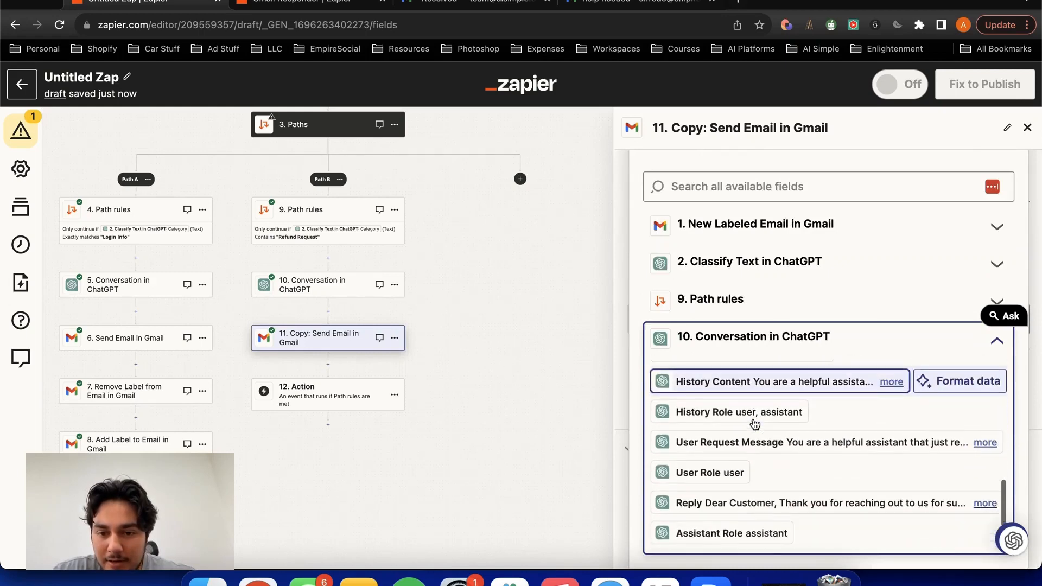
click(727, 502)
scroll(741, 478, down, 4)
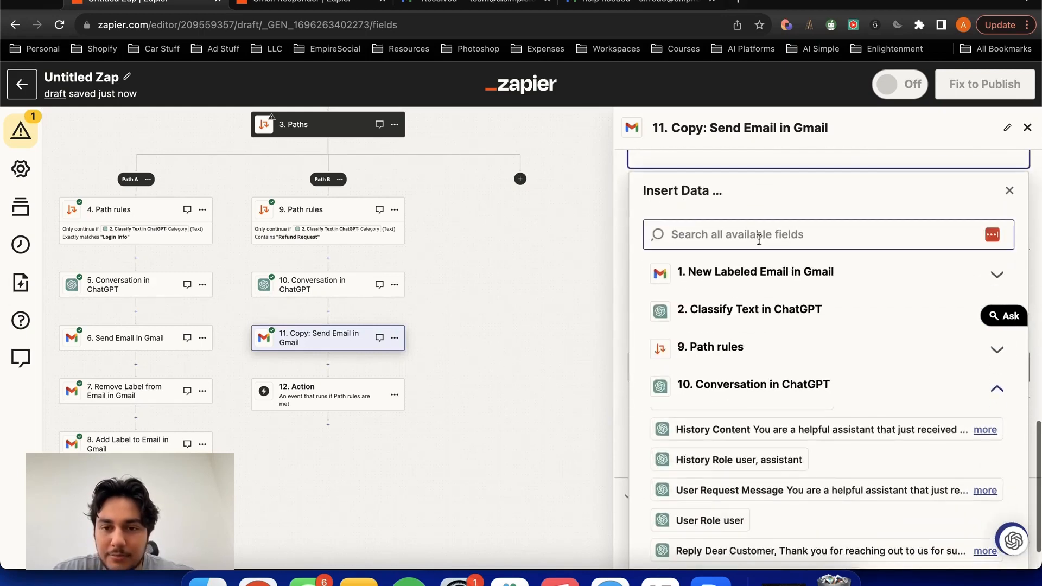
scroll(757, 244, up, 5)
click(784, 307)
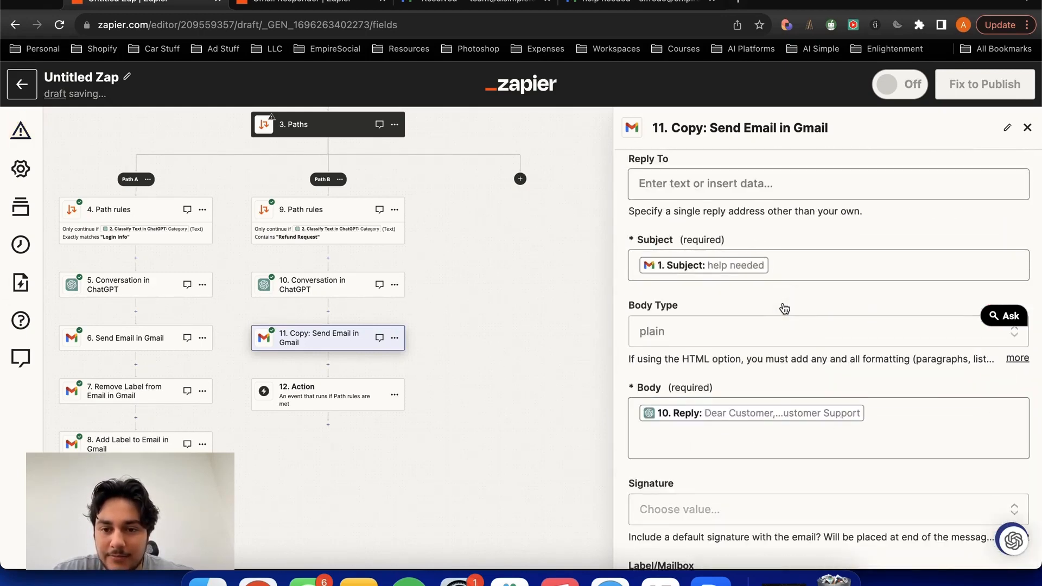
- Continue to the test of Path B's Send Email copy and retest it with the updated body
scroll(784, 307, down, 5)
click(774, 501)
click(779, 532)
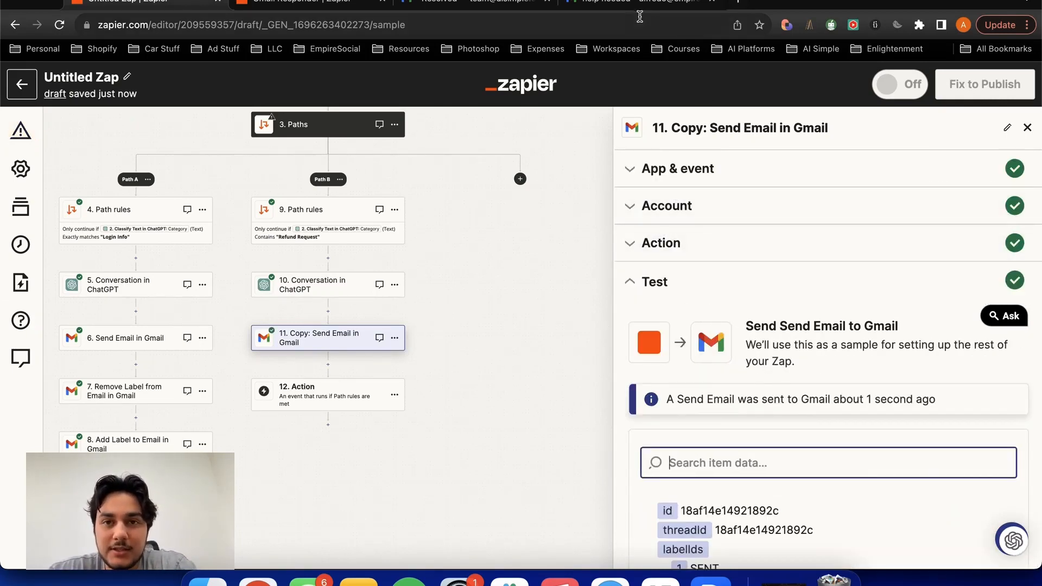
- Switch to the recipient's Gmail inbox, read the newest "help needed" reply through to its end, and return to the Zap editor
click(628, 2)
click(103, 151)
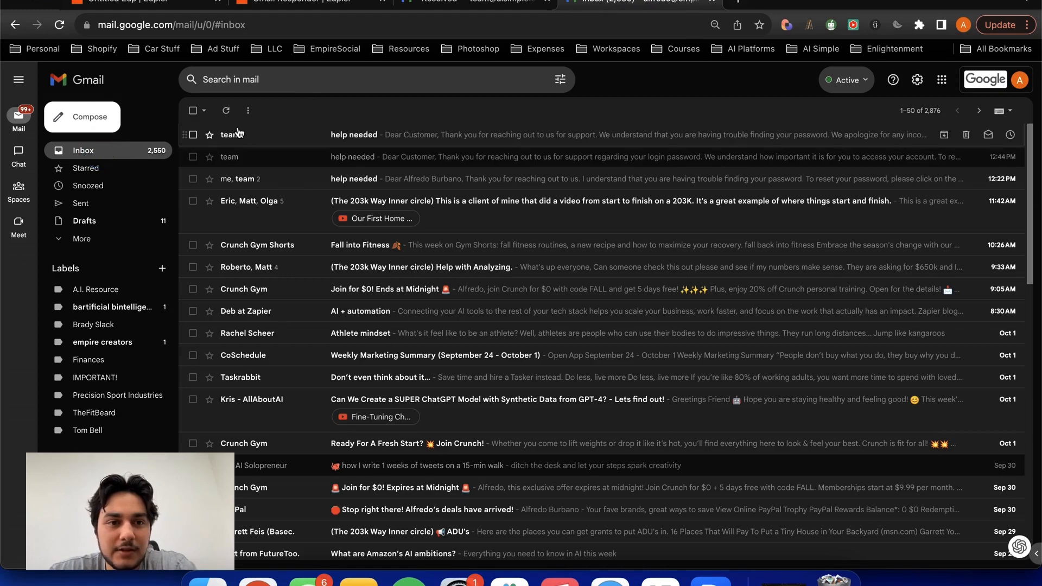
click(250, 135)
scroll(334, 423, down, 2)
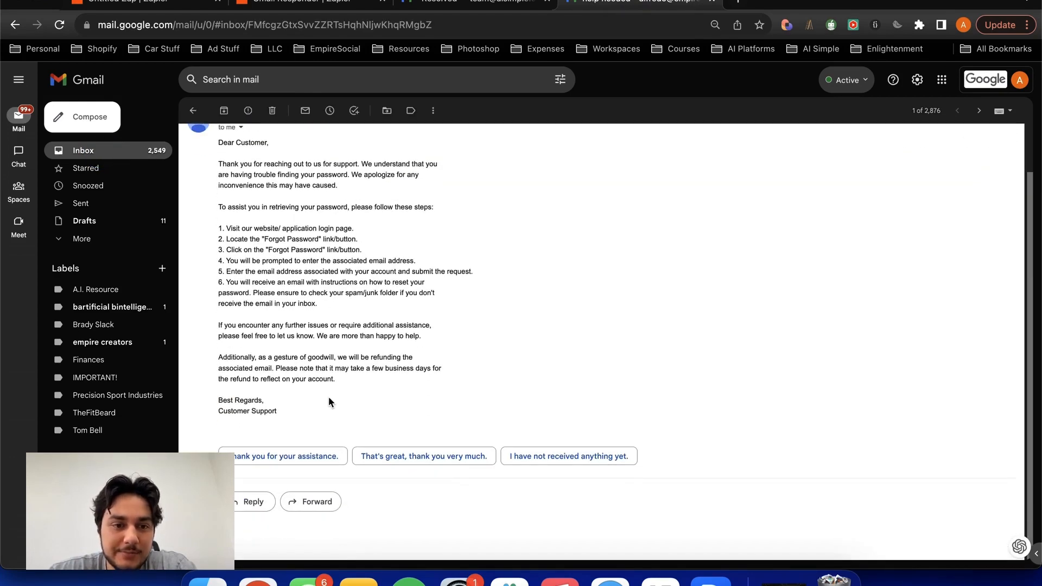
drag(352, 381, 231, 250)
click(227, 221)
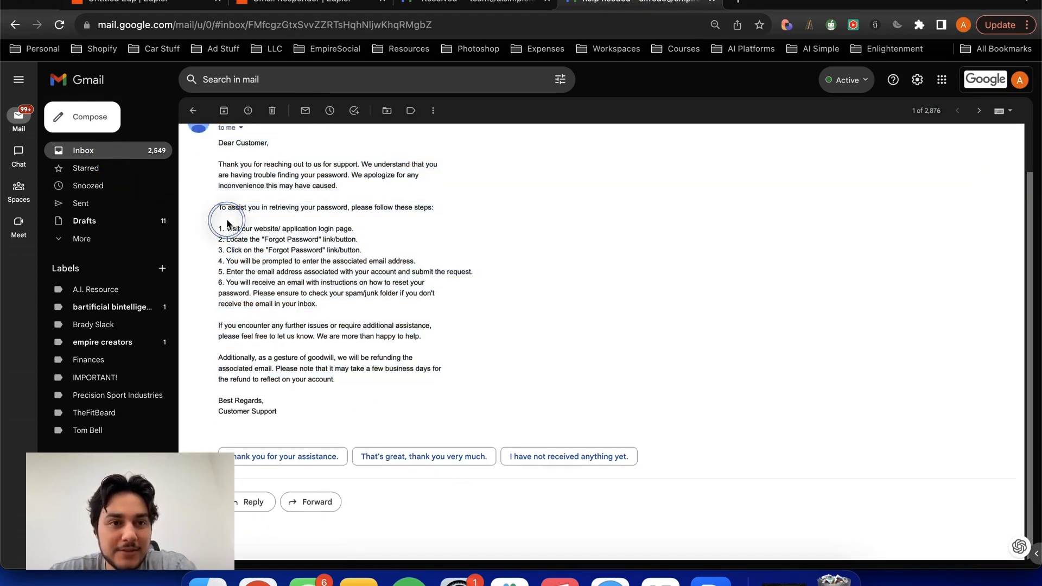
click(152, 3)
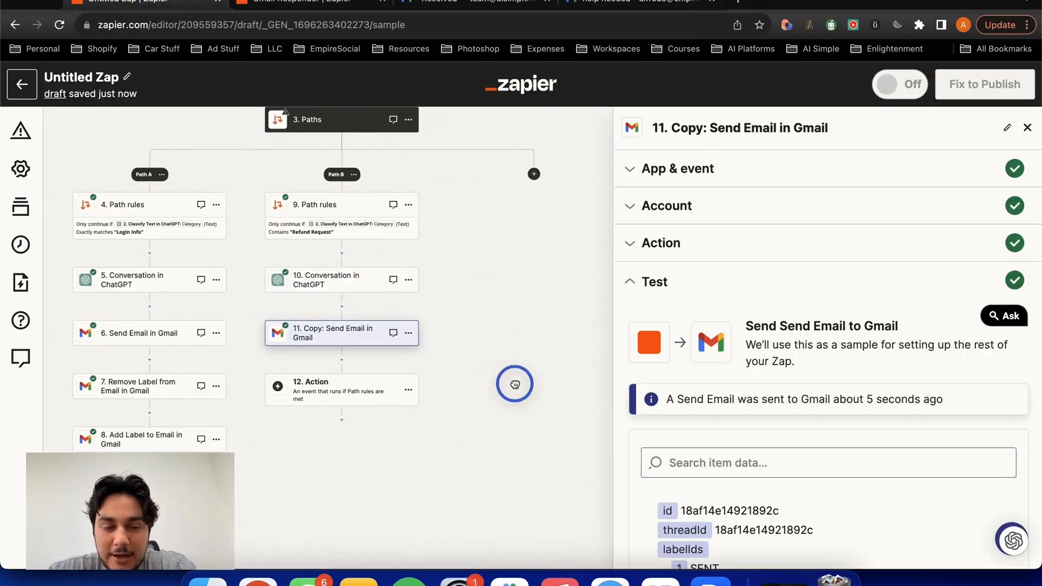
- Duplicate Path A's Remove Label from Email in Gmail step, move the copy below Path B's Send Email copy, and open it
drag(421, 441, 511, 368)
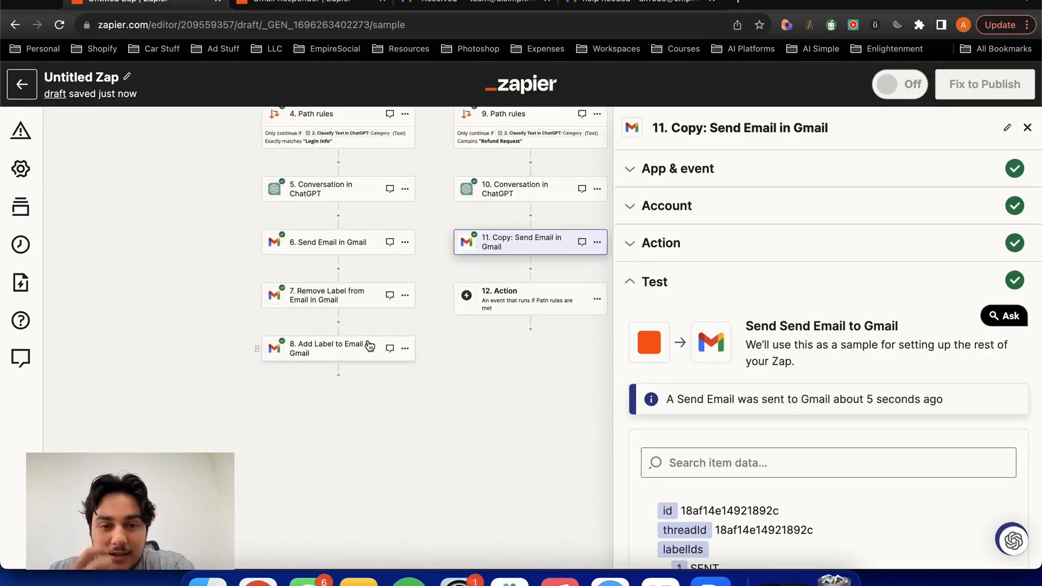
click(405, 295)
click(467, 341)
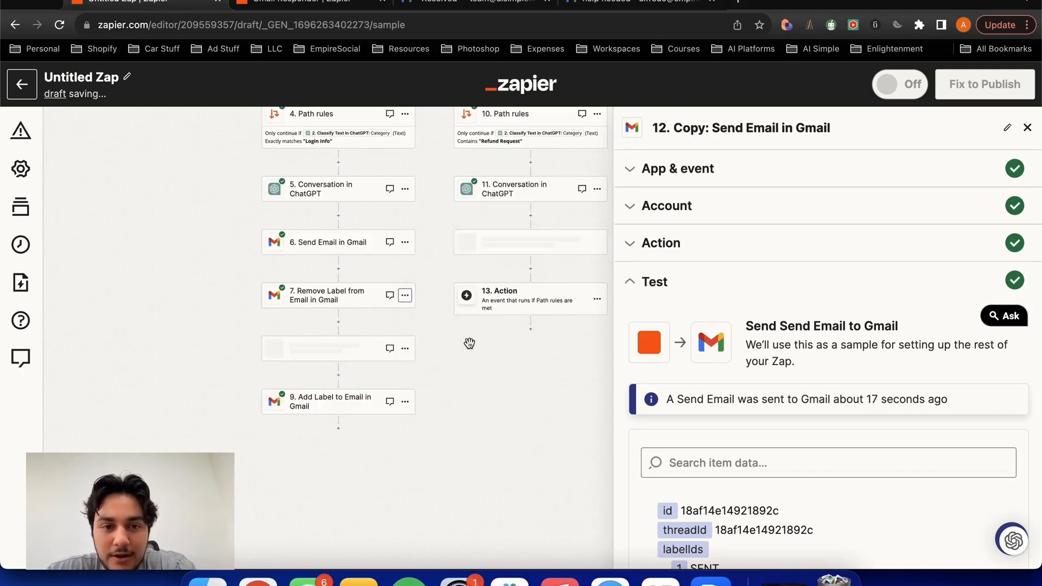
drag(259, 348, 455, 274)
click(443, 302)
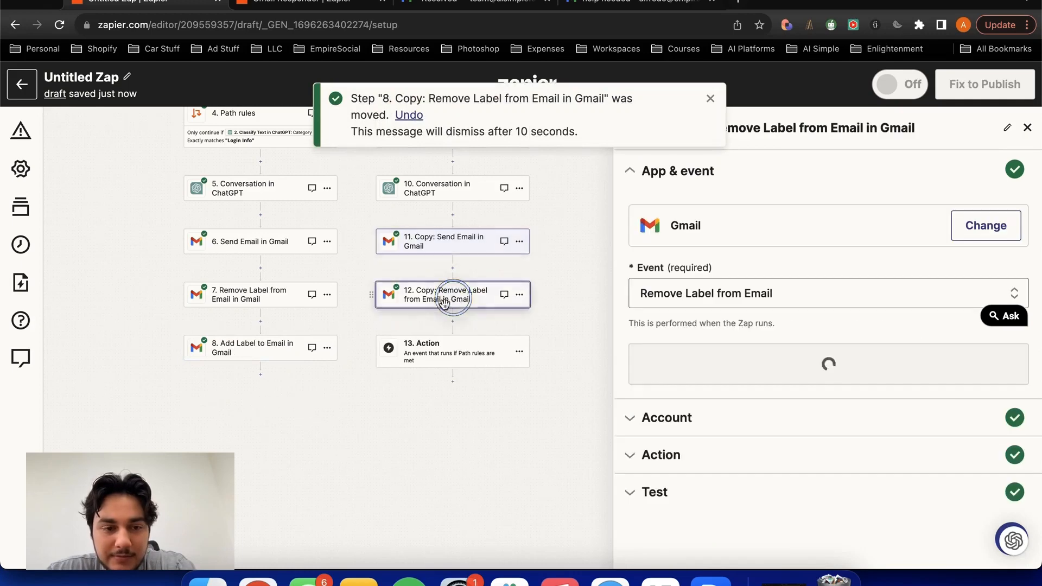
- Duplicate Path A's Add Label to Email in Gmail step and move the copy below Path B's Remove Label copy
click(326, 347)
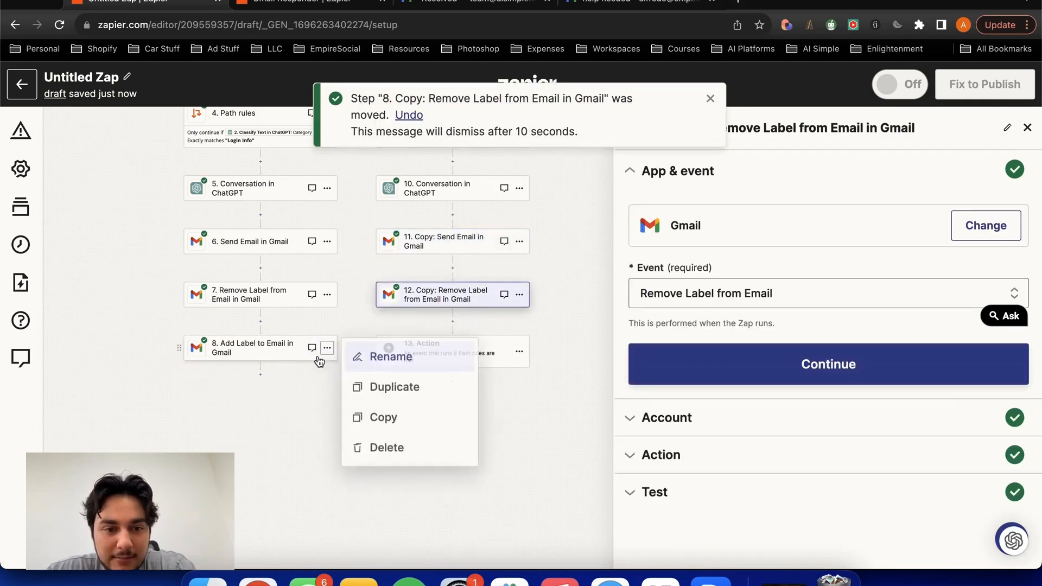
click(353, 395)
drag(252, 401, 454, 337)
- Delete the empty Action step at the end of Path B and dismiss the move notification
click(519, 405)
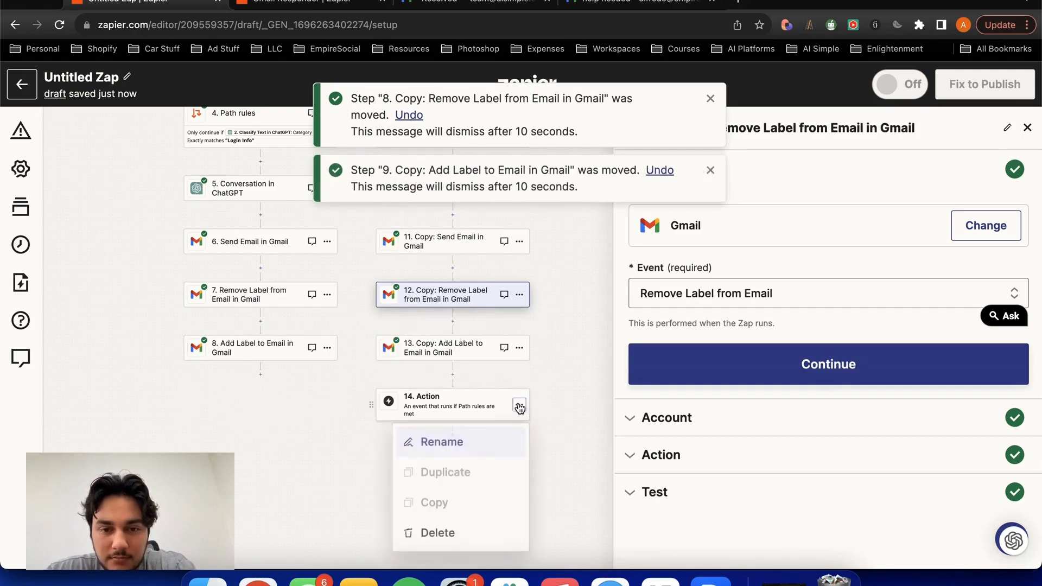
click(437, 533)
click(449, 532)
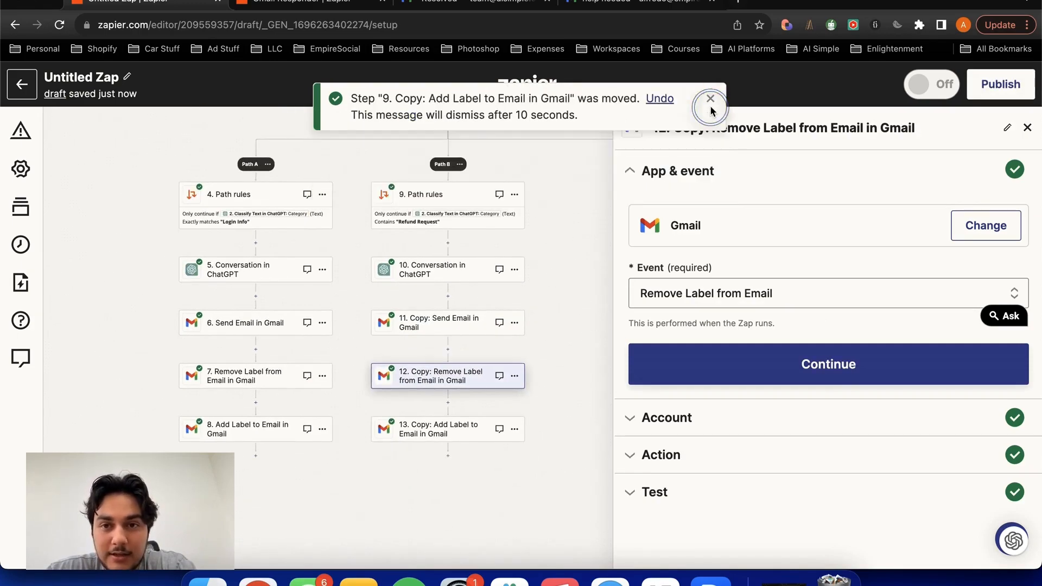
click(710, 98)
scroll(579, 210, down, 3)
drag(579, 209, 531, 299)
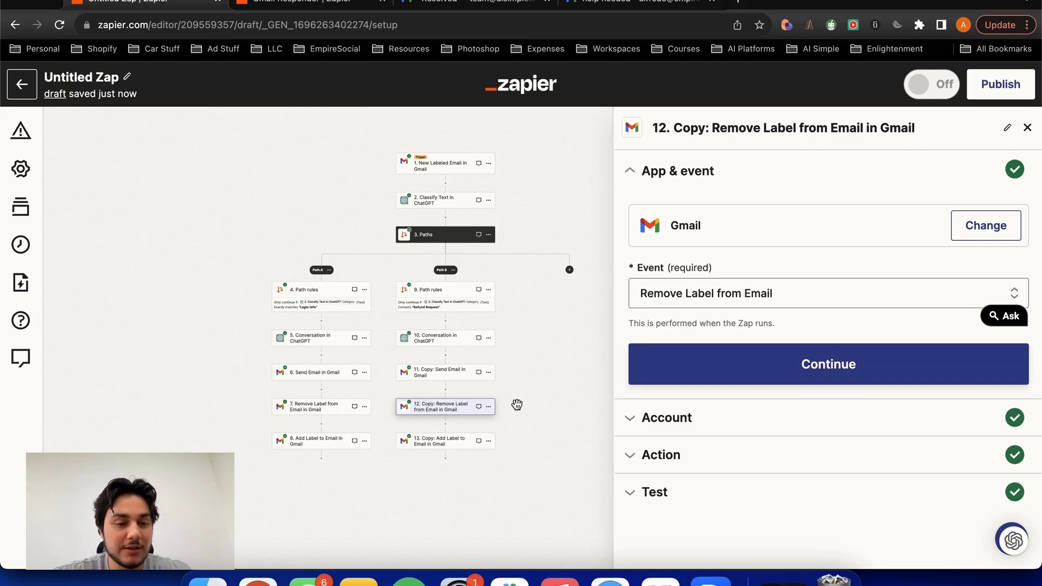
- Add an action after Path B's Add Label copy, searching the apps for "CLICK" and choosing ClickUp
click(450, 457)
text(CLI)
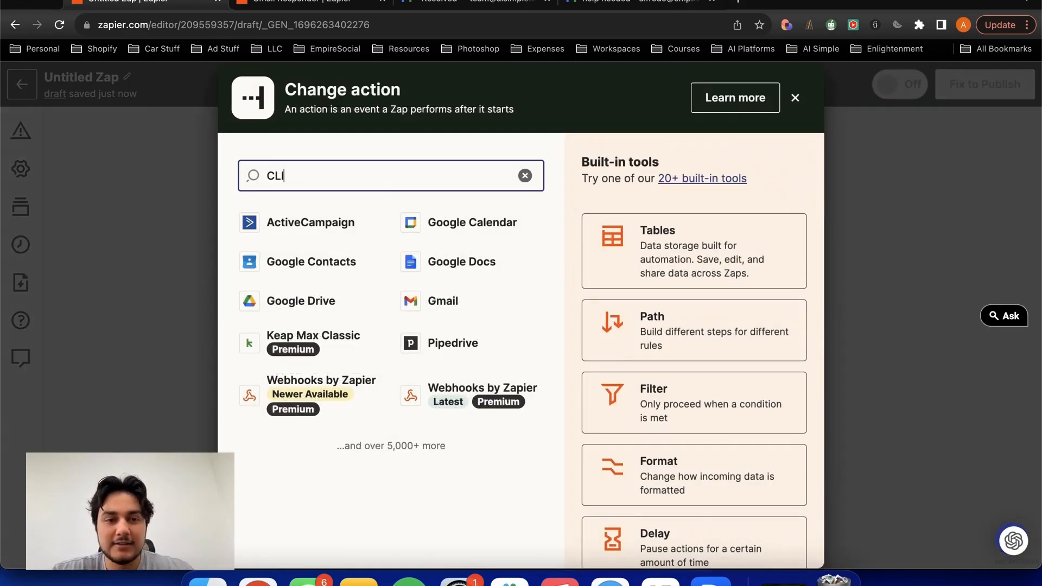
text(CK)
click(326, 227)
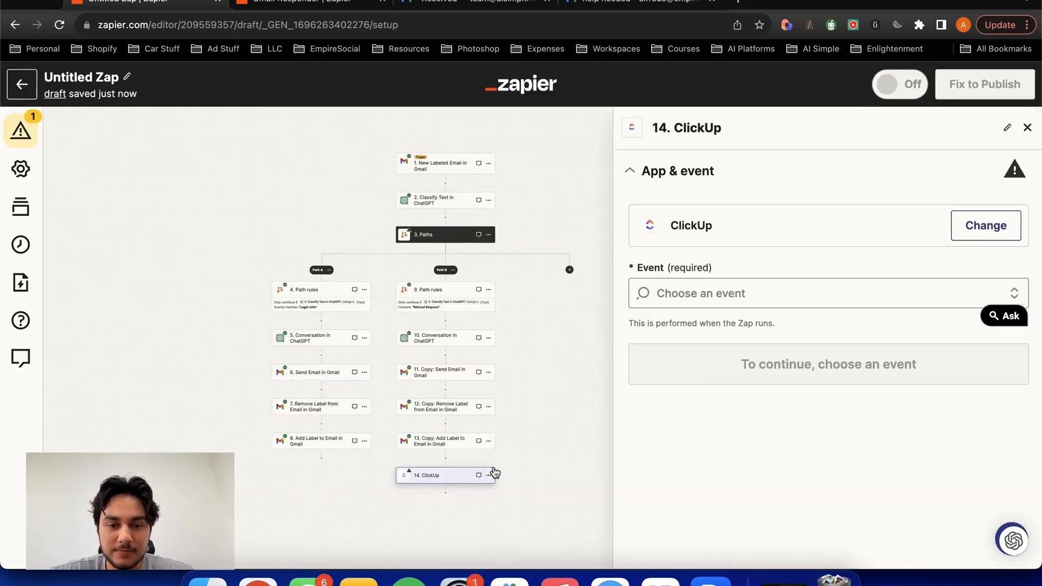
- Set the ClickUp step's event to Create Task and continue to its action settings
click(741, 299)
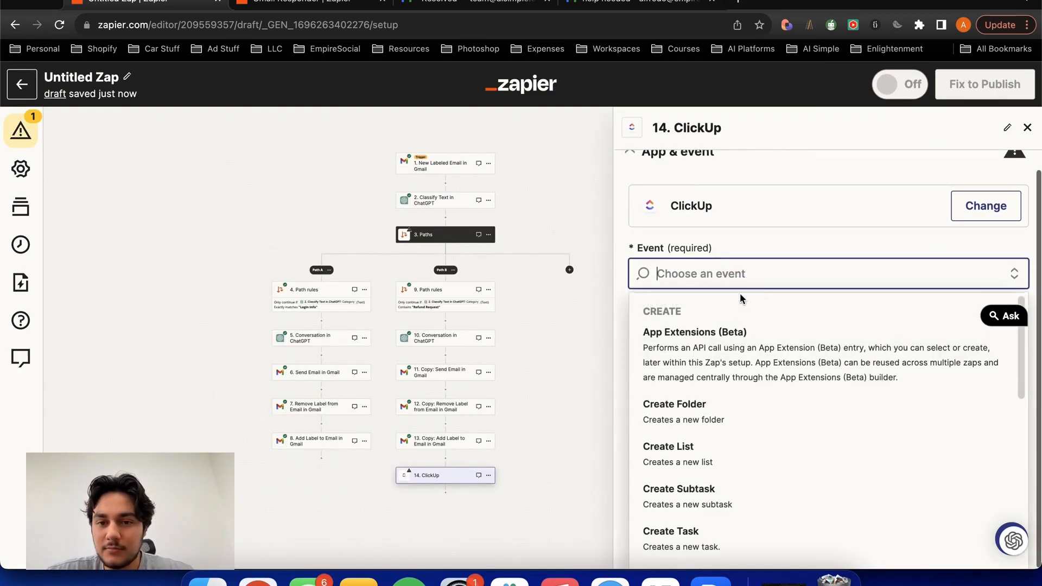
scroll(729, 350, down, 3)
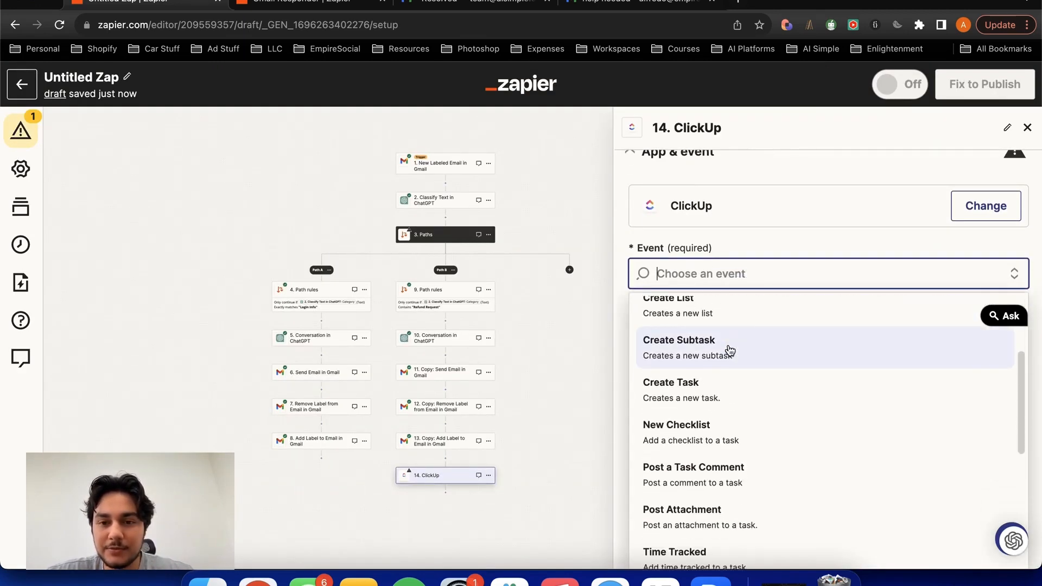
click(721, 391)
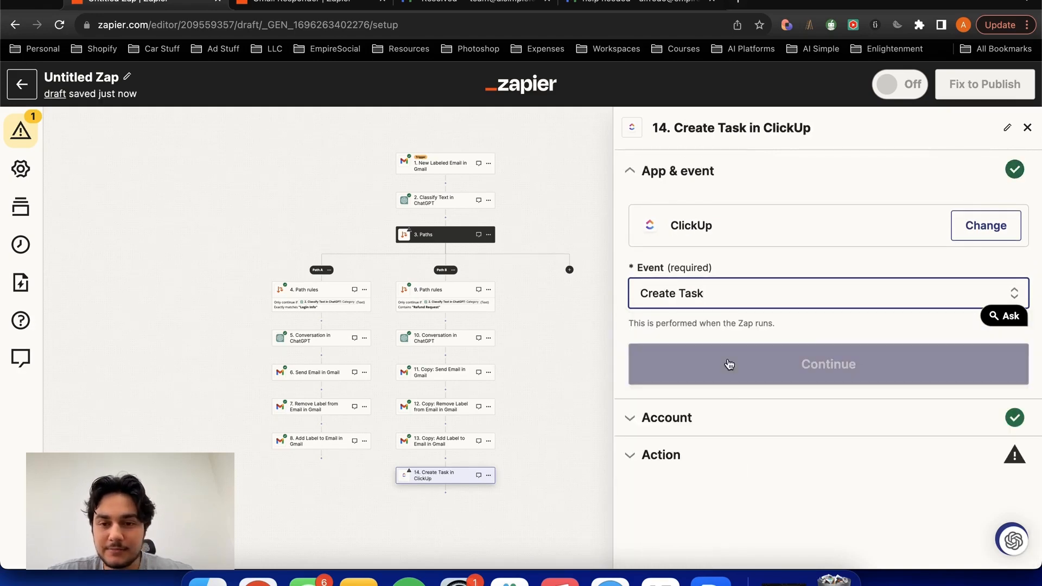
click(727, 365)
click(675, 449)
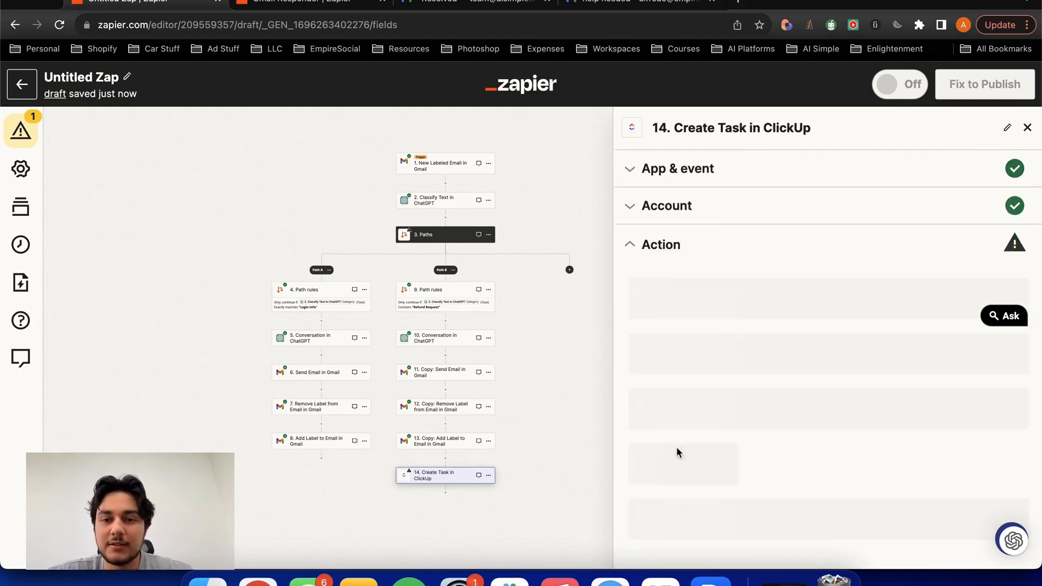
- Set the ClickUp task's destination to Workspace 1, the space named after the account owner, No Folder and the list named List
click(706, 311)
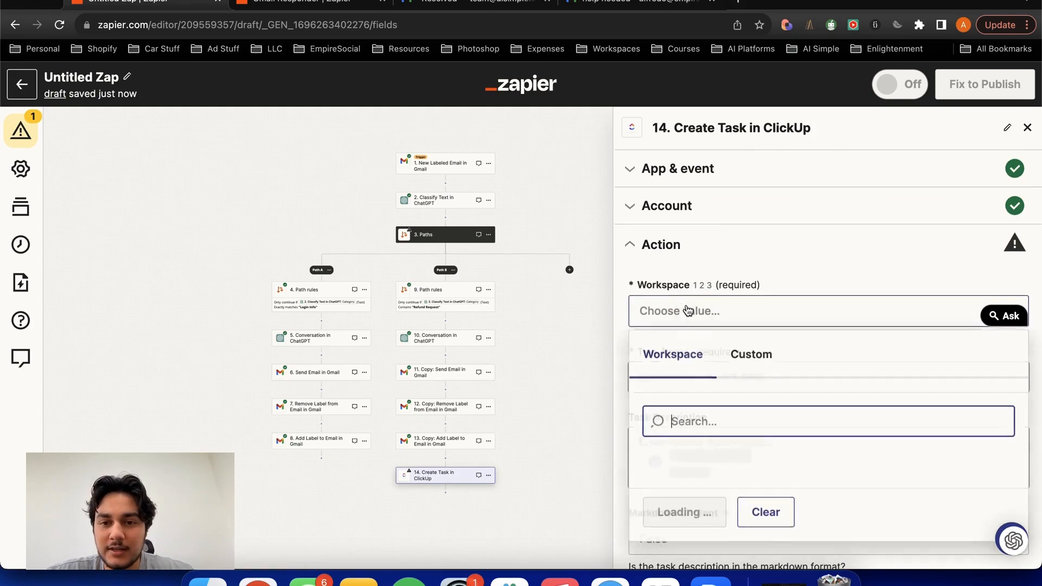
click(656, 462)
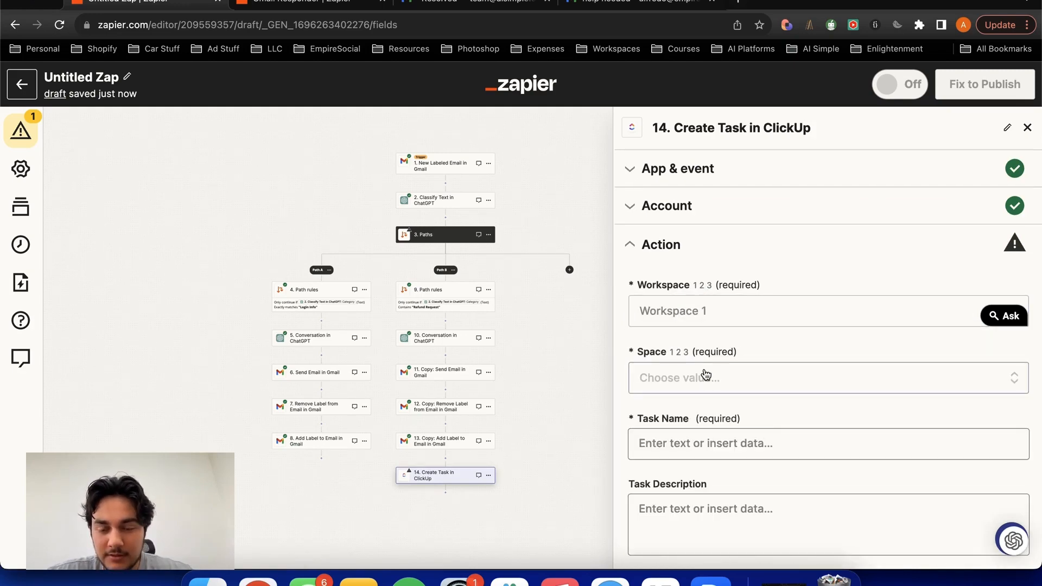
click(686, 374)
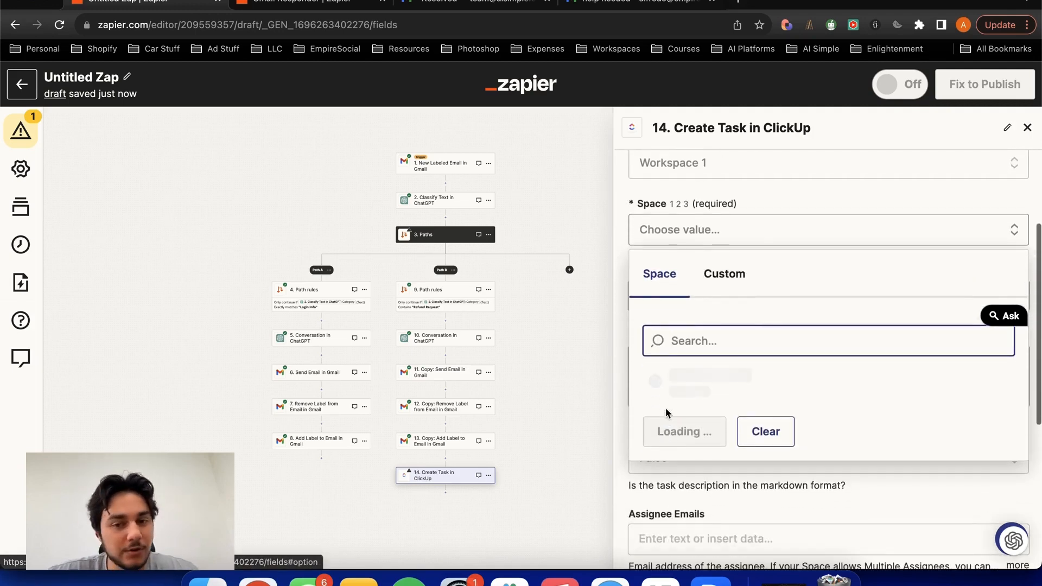
click(659, 379)
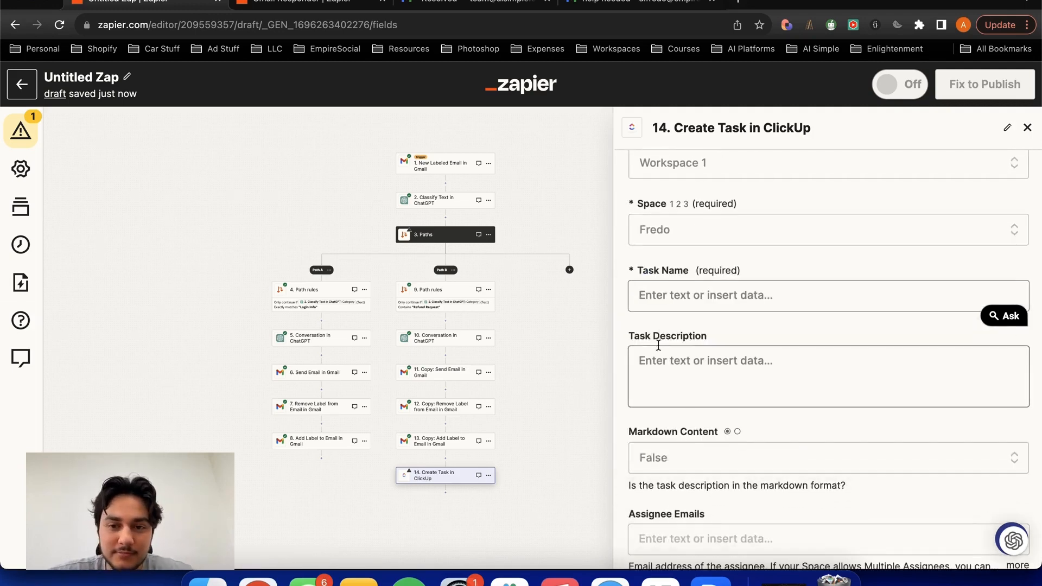
click(676, 293)
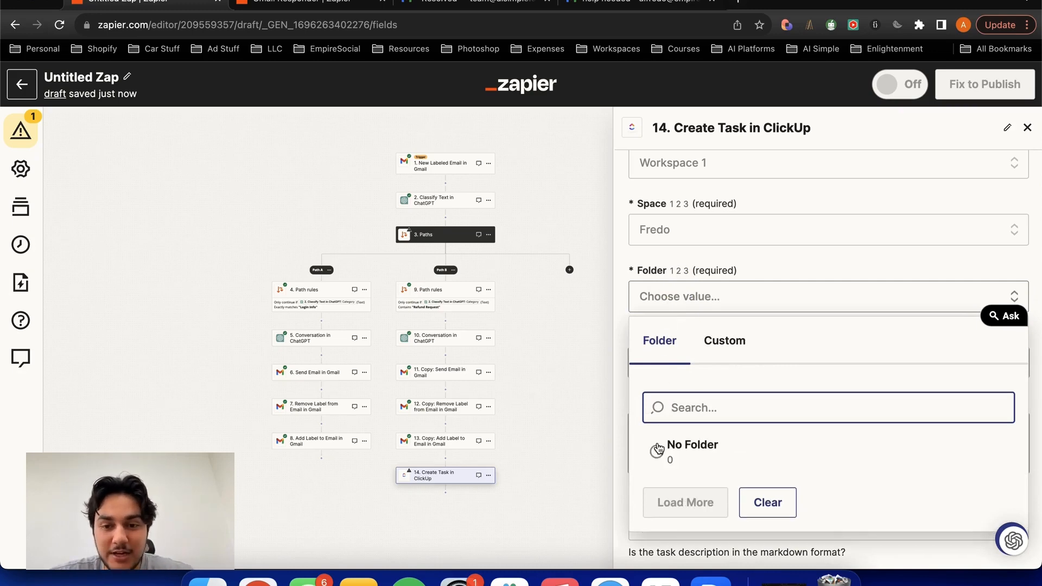
click(659, 448)
click(690, 363)
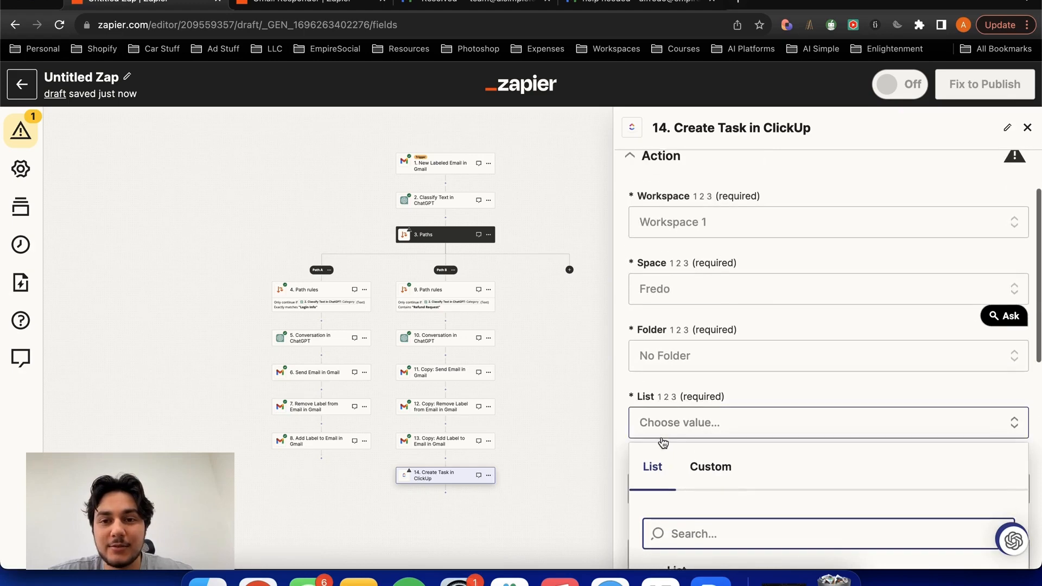
scroll(660, 442, down, 3)
click(658, 445)
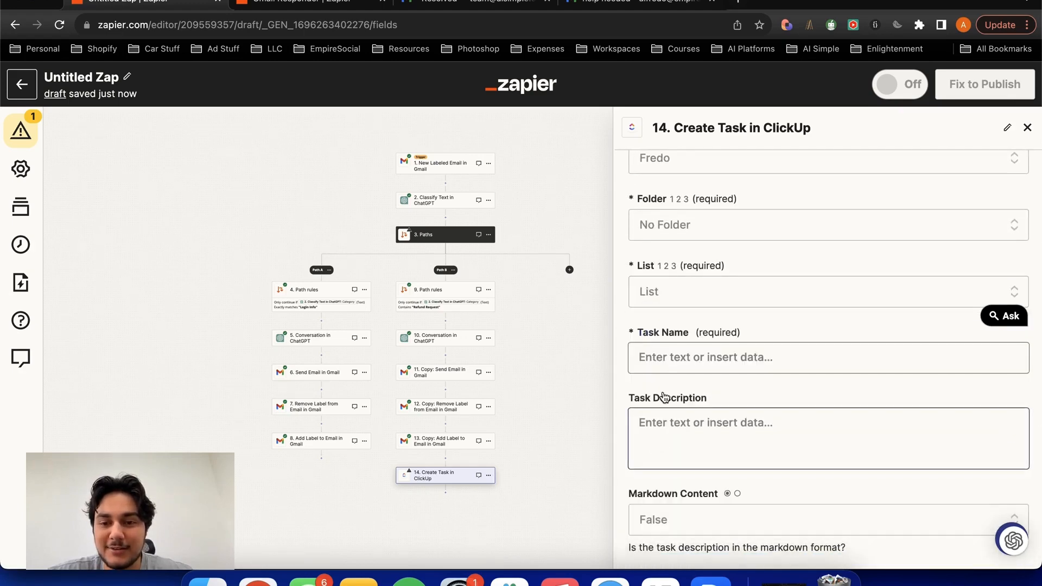
click(667, 364)
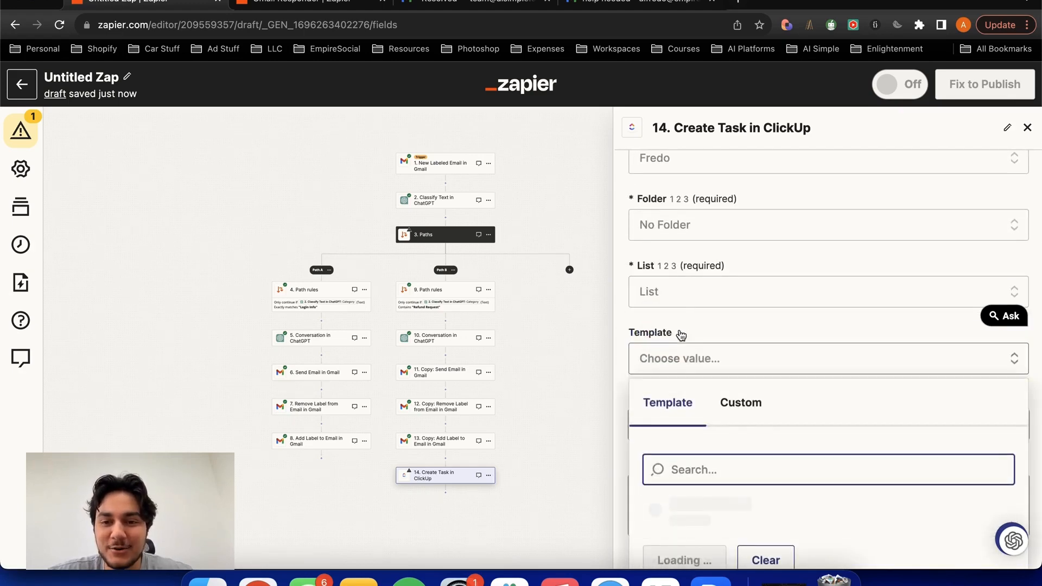
click(712, 279)
click(634, 262)
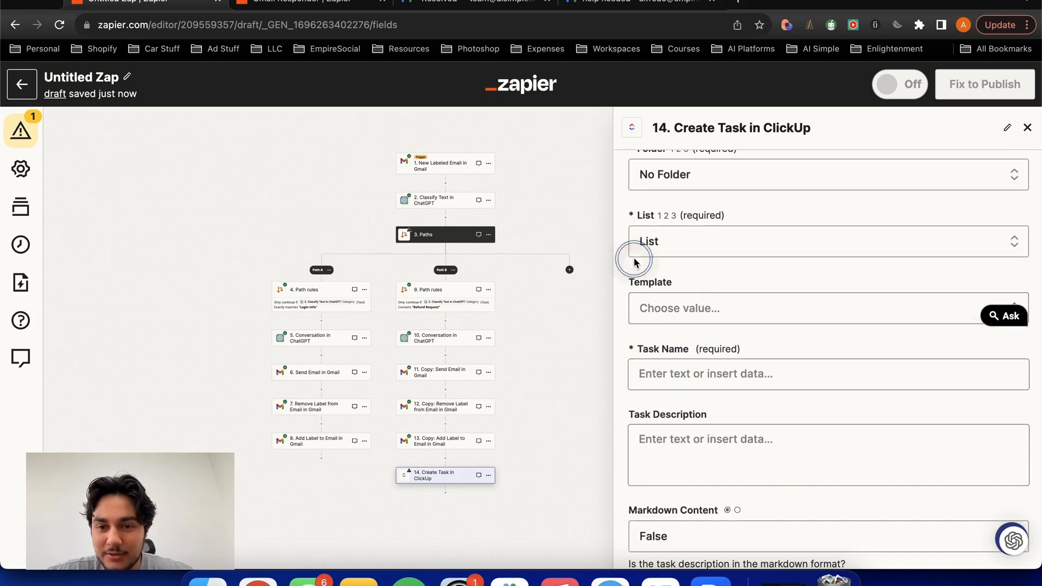
- Set the ClickUp task name to "Refund: " followed by the From Name field of the New Labeled Email trigger
click(646, 368)
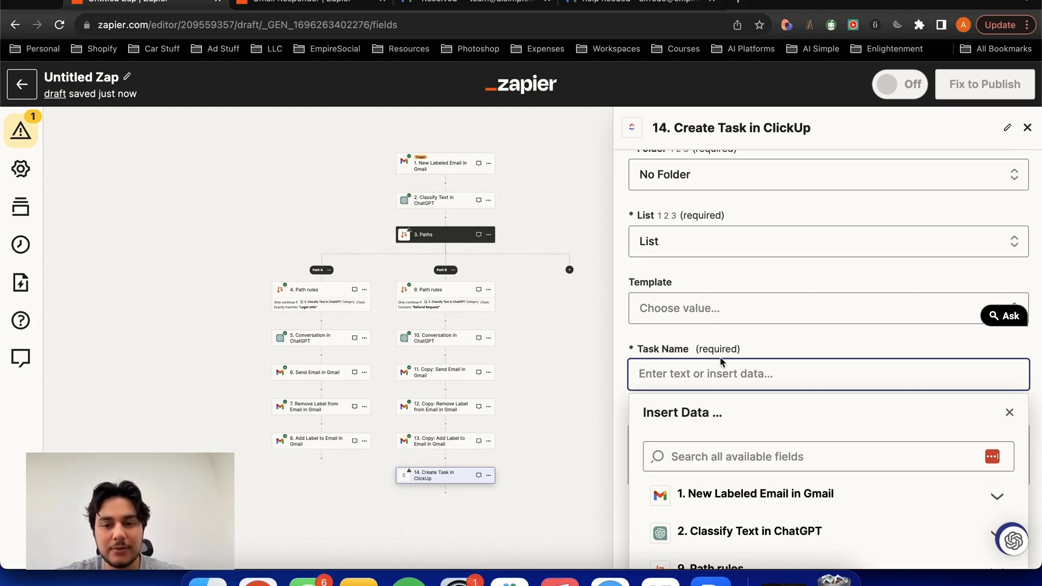
text(Refund:)
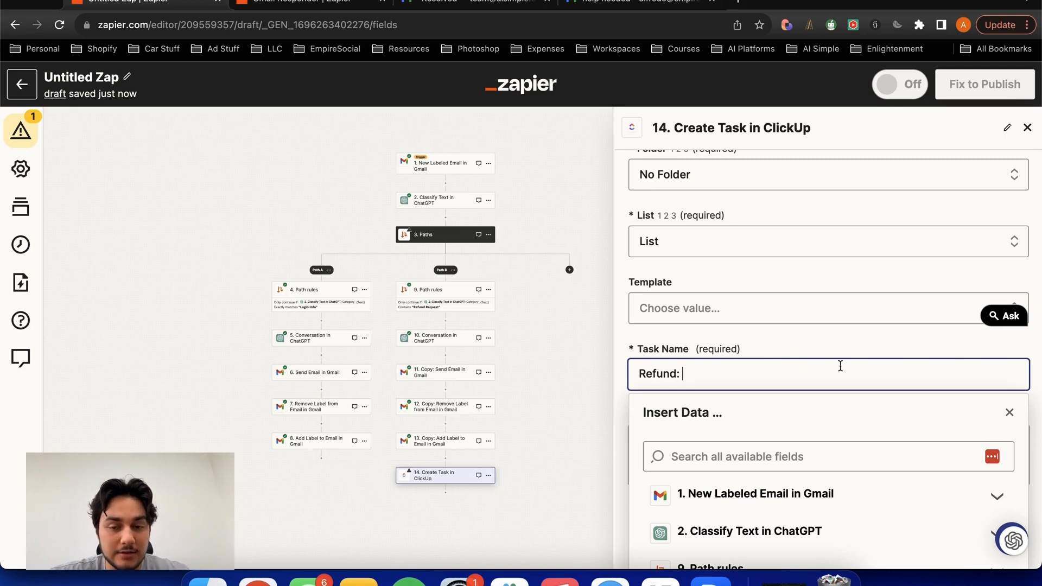
click(779, 493)
scroll(805, 261, down, 2)
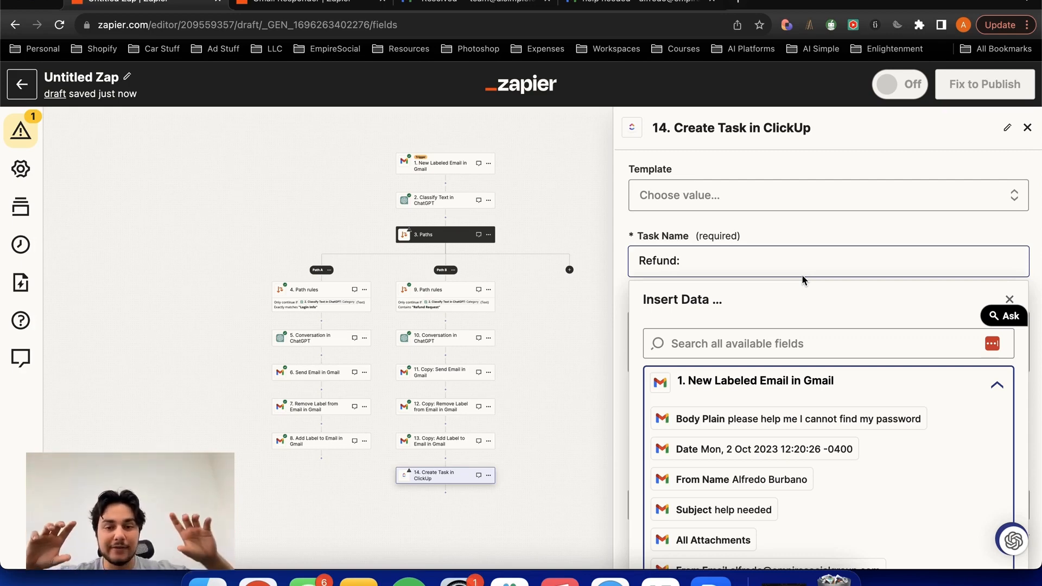
scroll(801, 276, down, 2)
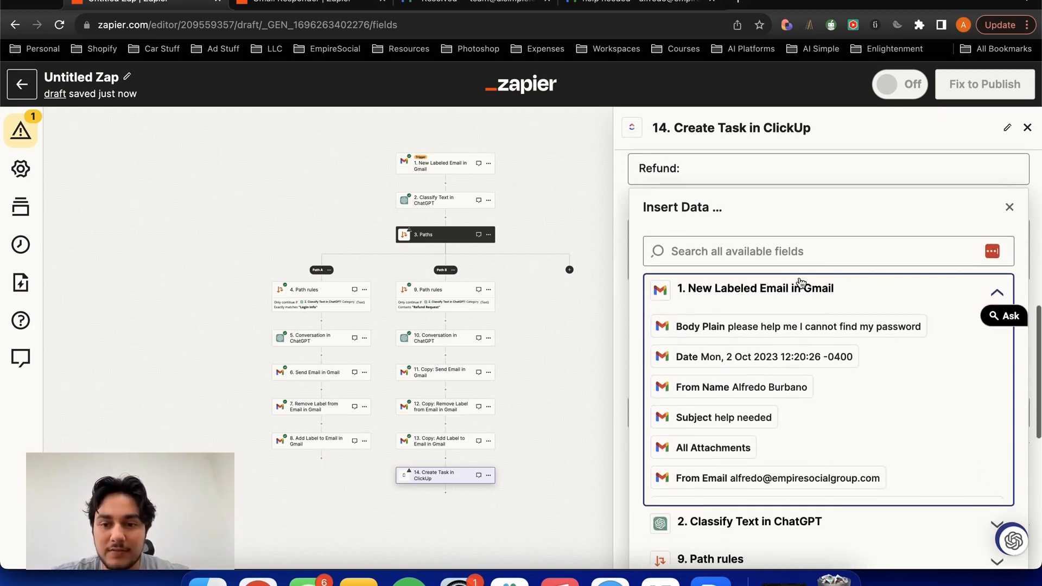
click(753, 385)
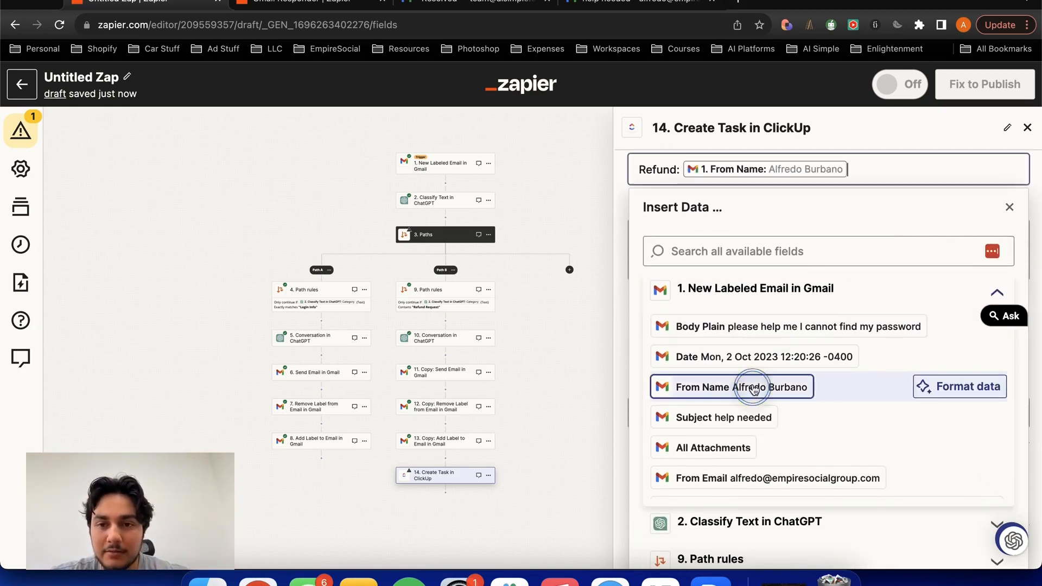
click(768, 195)
- Enter "Refund this person" as the ClickUp task's description
click(731, 222)
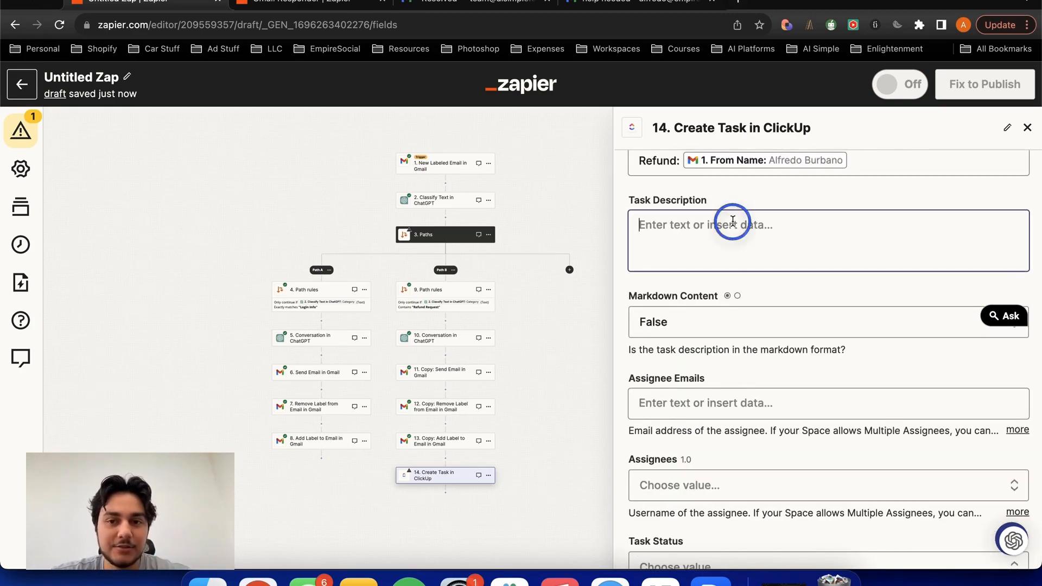
text(Refund this )
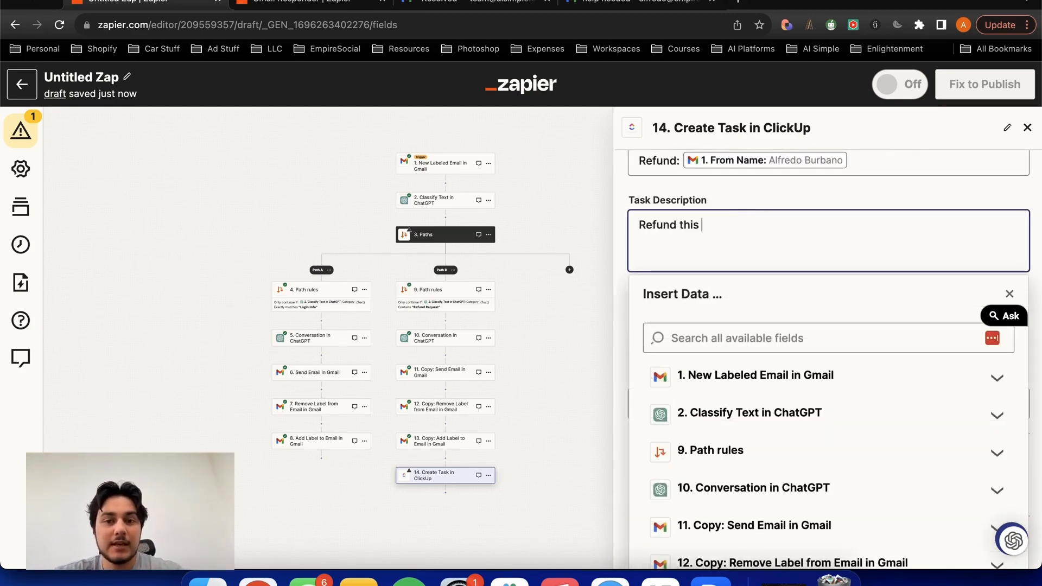
text(person)
scroll(710, 269, down, 10)
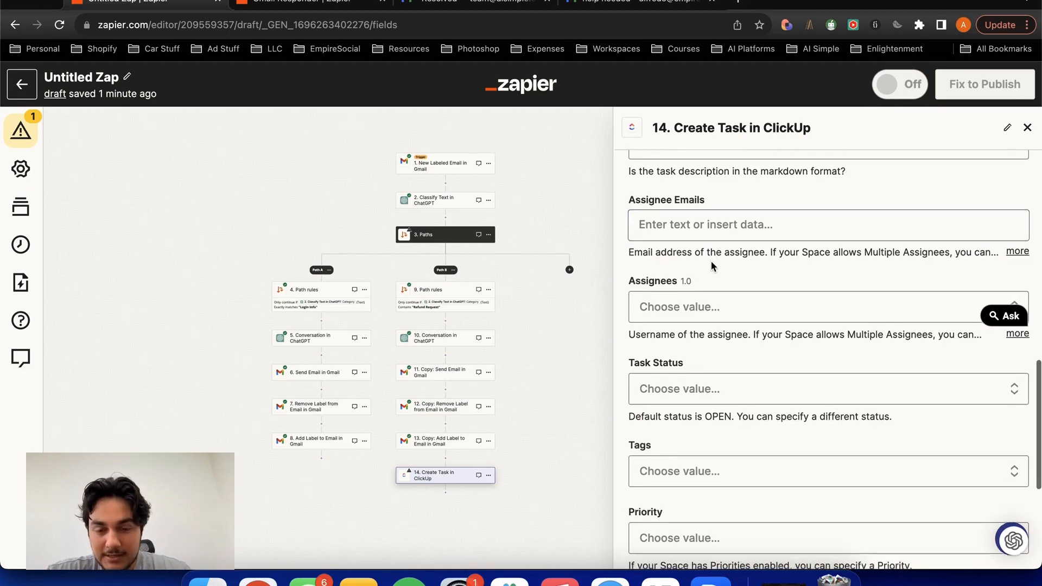
scroll(709, 267, up, 5)
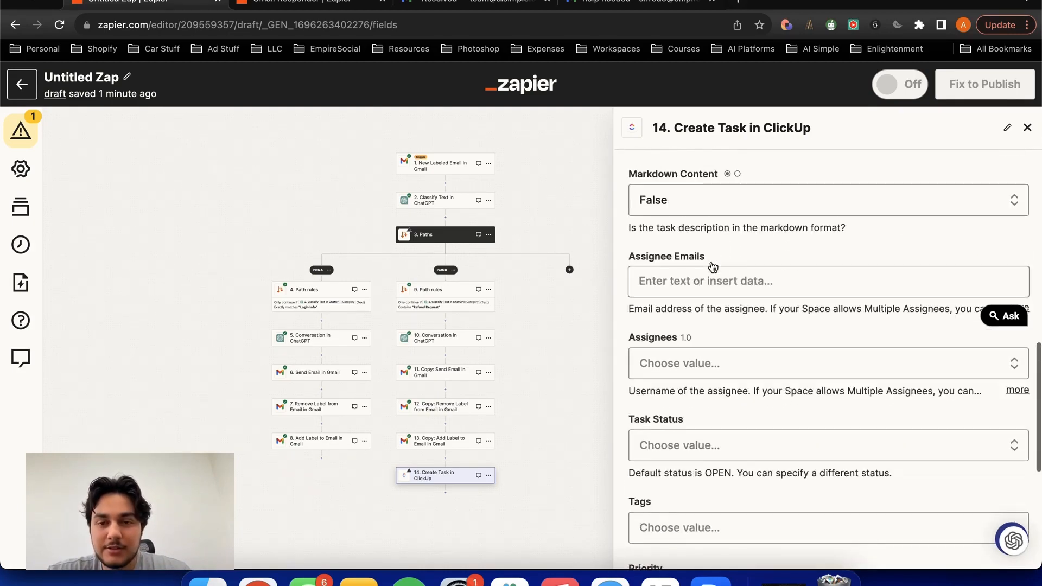
click(703, 283)
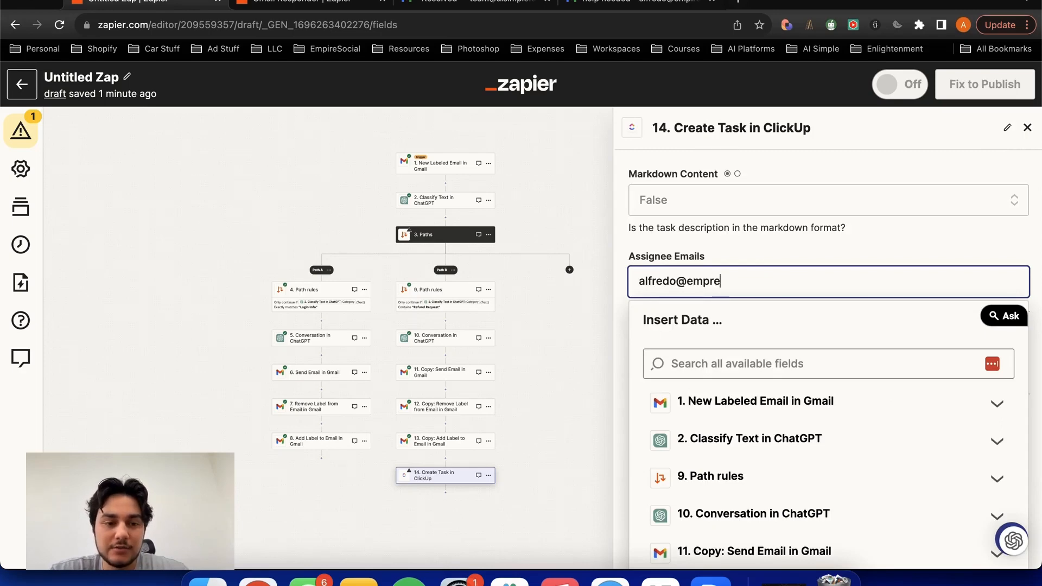
click(772, 242)
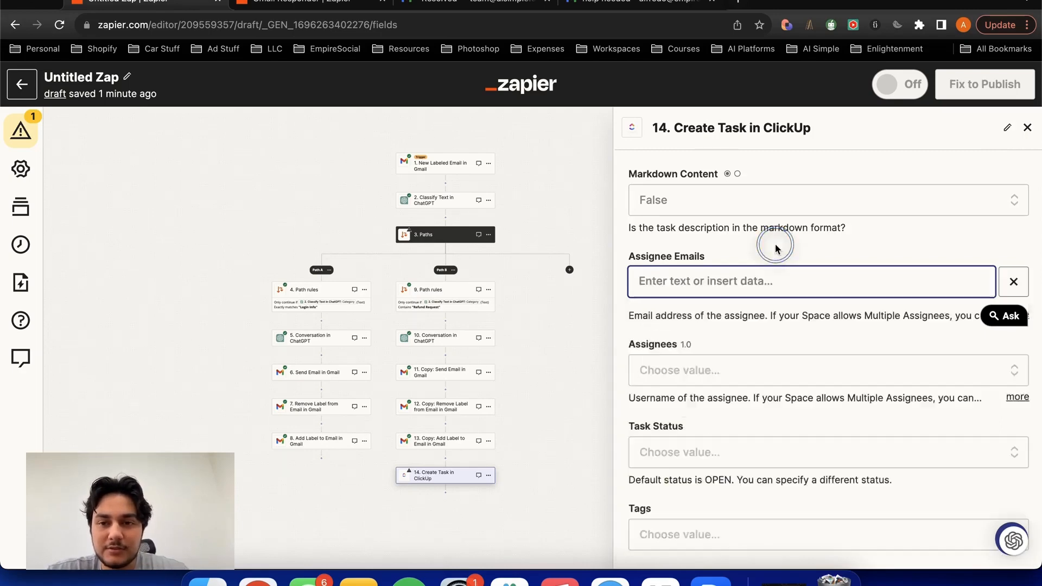
- Set the ClickUp task's priority to Urgent, then continue and test the step by sending the task to ClickUp
scroll(765, 274, down, 6)
scroll(761, 275, up, 2)
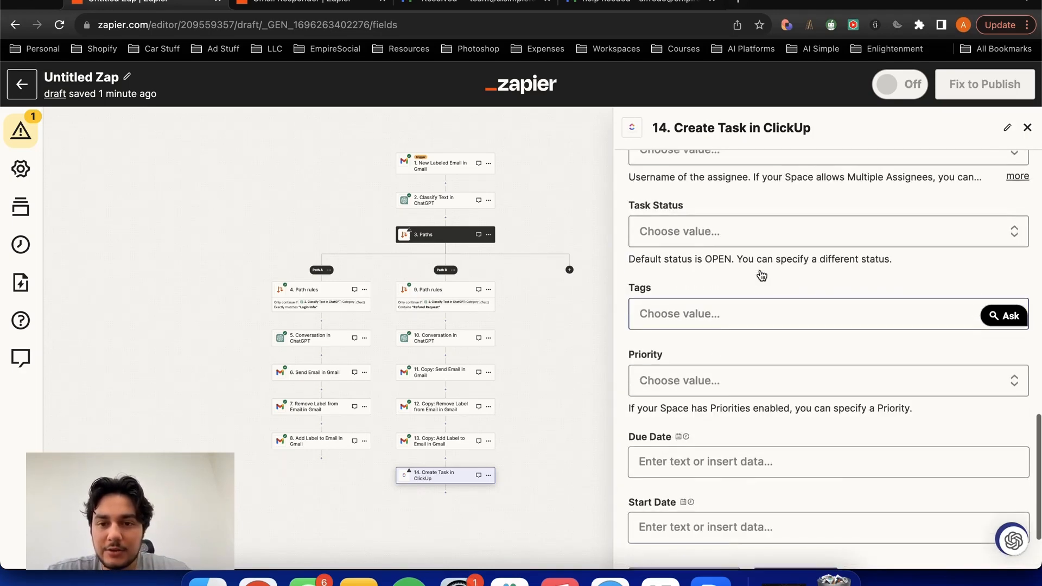
click(755, 232)
click(723, 246)
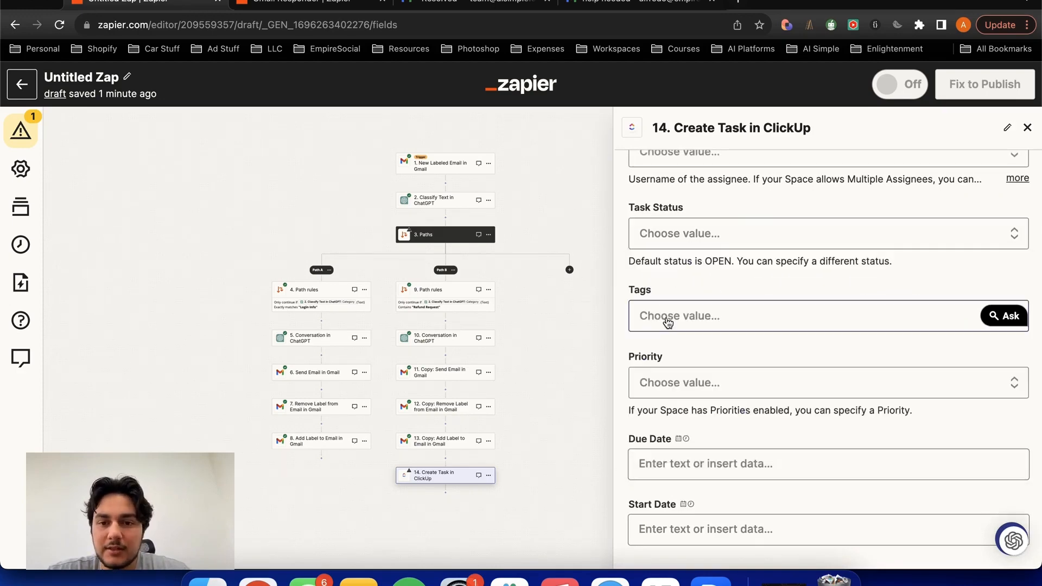
click(665, 380)
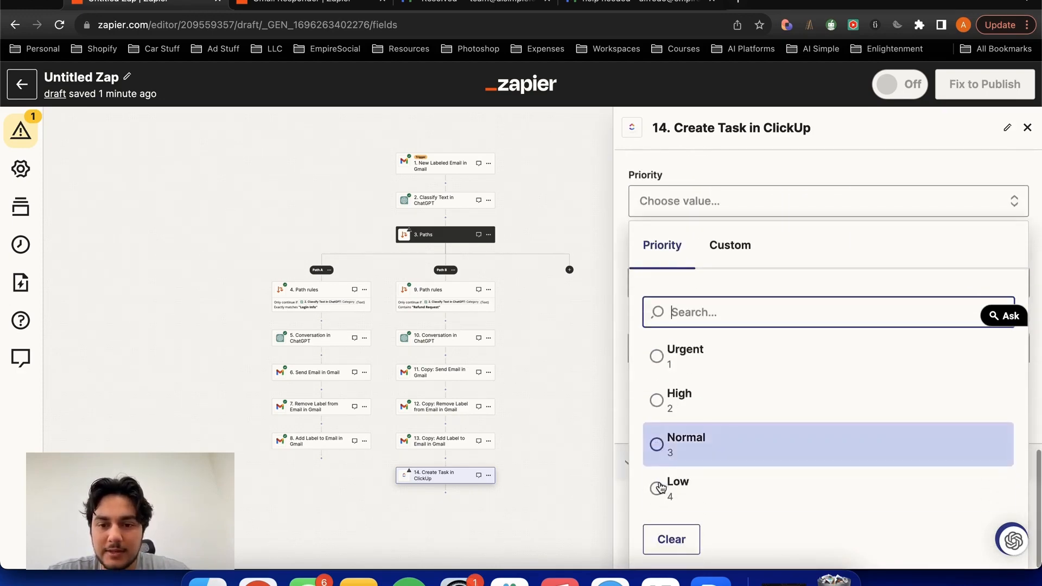
click(656, 356)
click(795, 495)
click(754, 536)
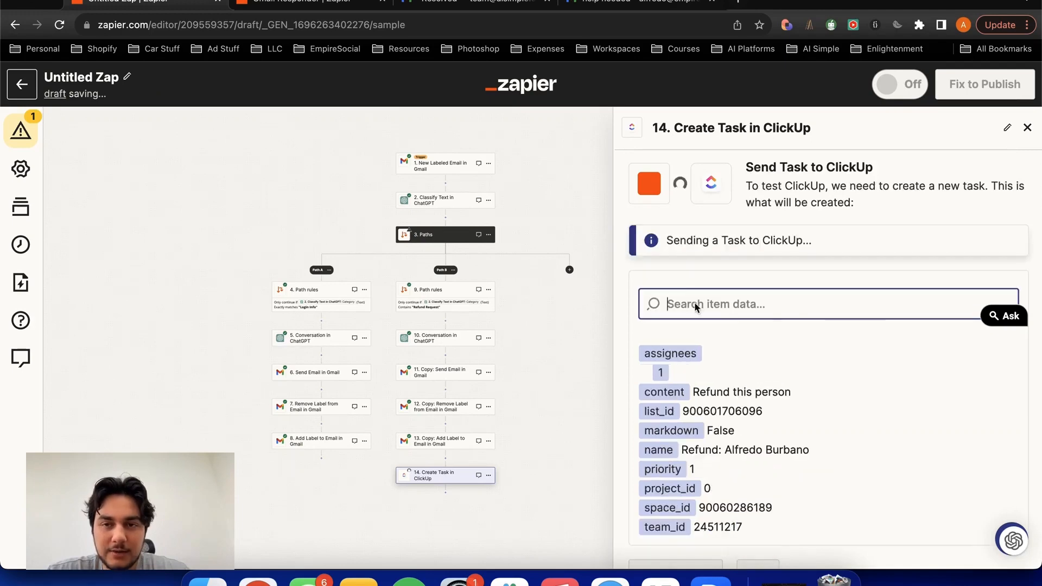
- Search the web for ClickUp in a new browser tab and open its list to check the refund test task
click(738, 2)
text(click)
key(Return)
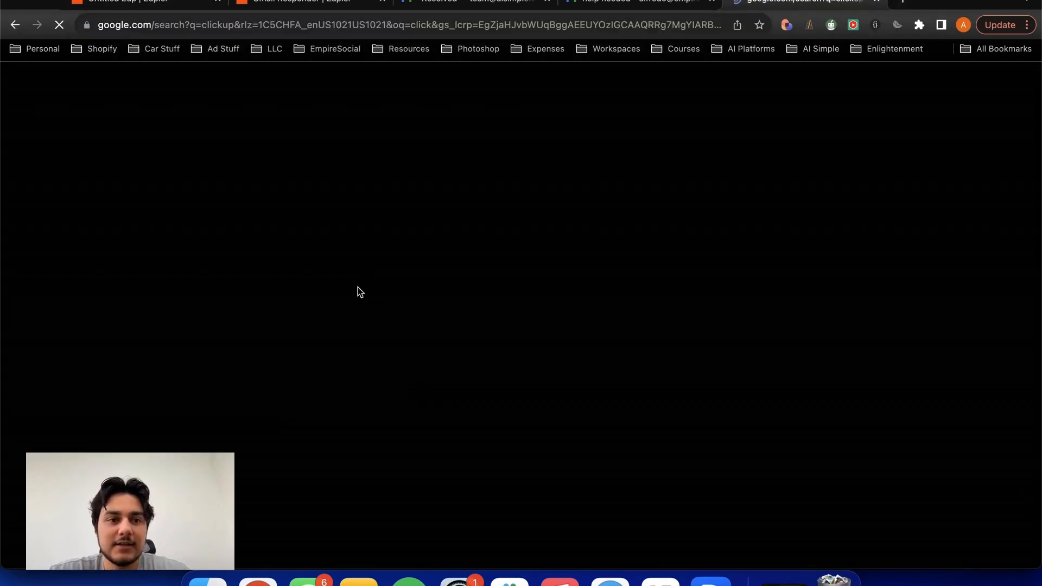
click(168, 259)
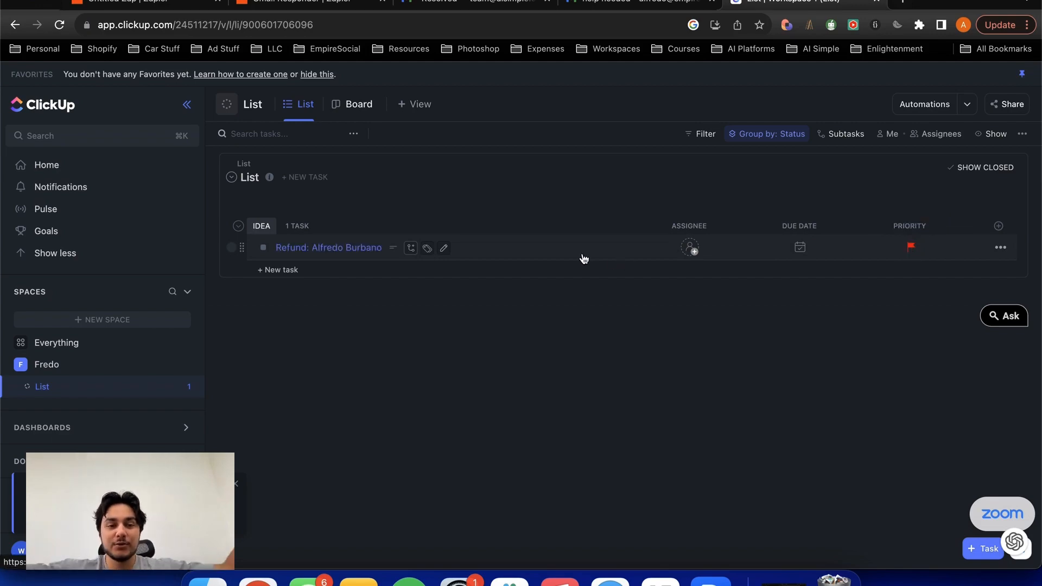
- Switch back to the Untitled Zap in Zapier to review its paths alongside the ClickUp test result
click(267, 4)
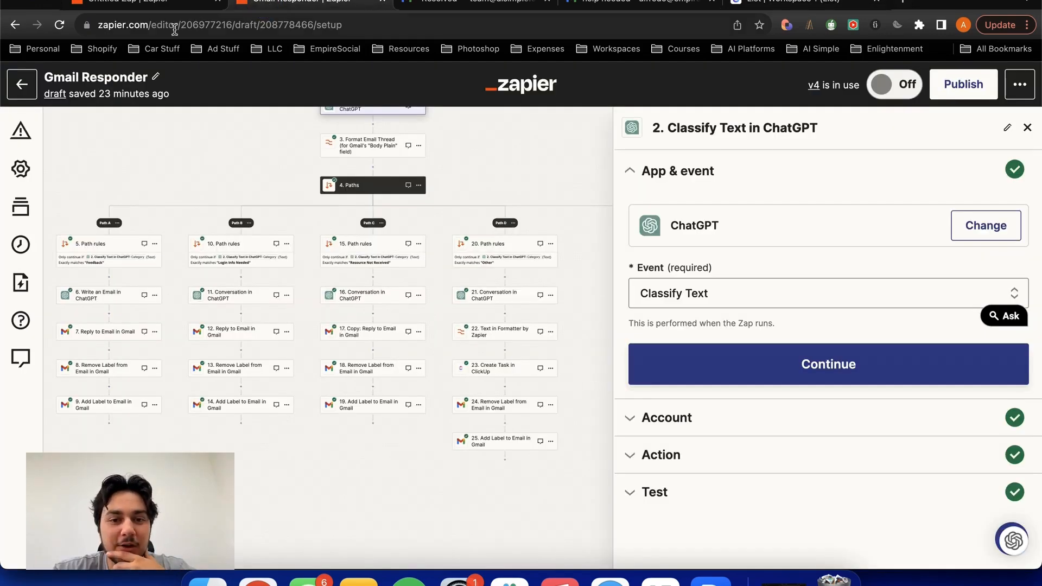
click(127, 6)
drag(200, 211, 228, 205)
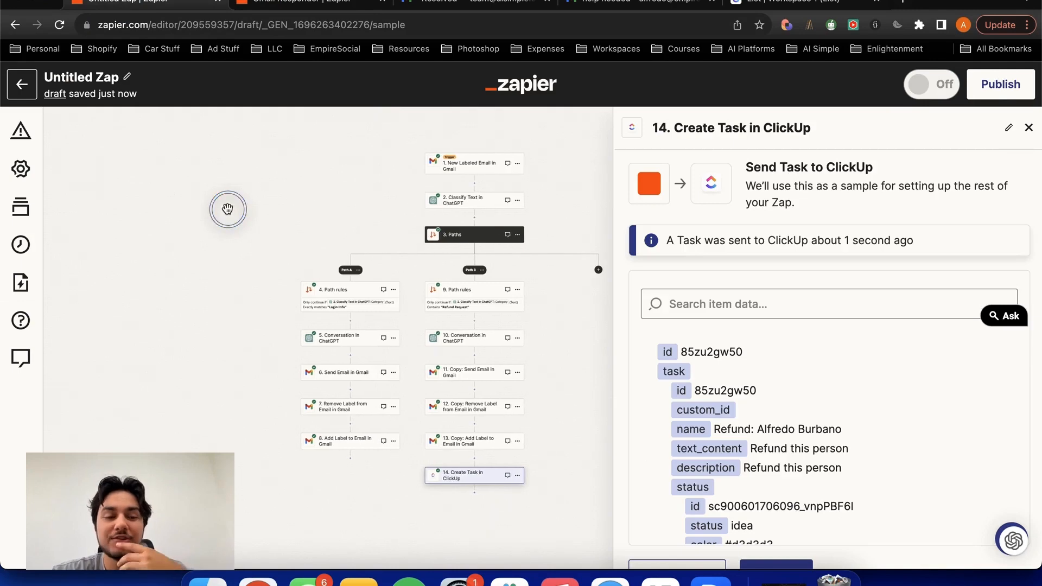